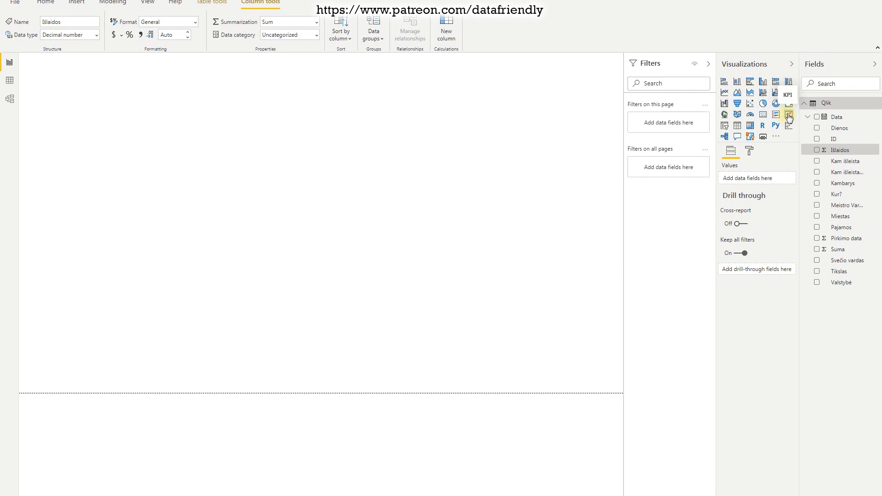
# Add a card visual showing the Išlaidos field and shrink it to a small box in the page's upper-left corner.
pyautogui.click(763, 116)
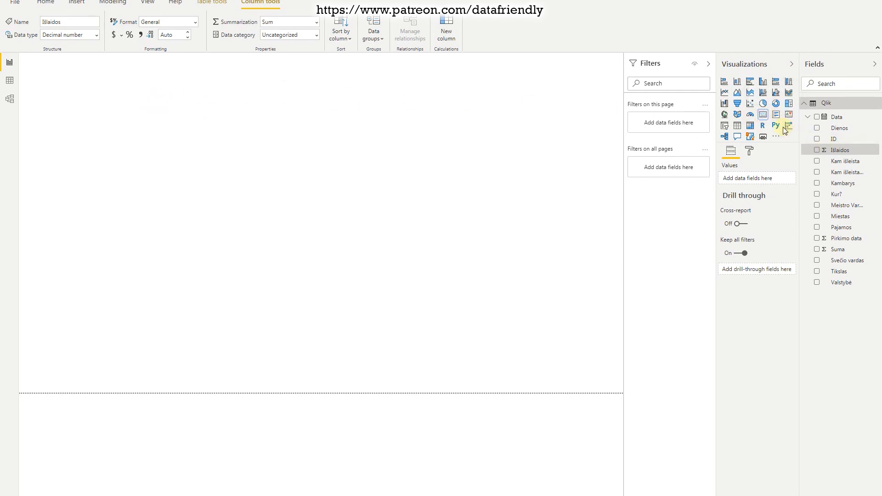
pyautogui.click(764, 115)
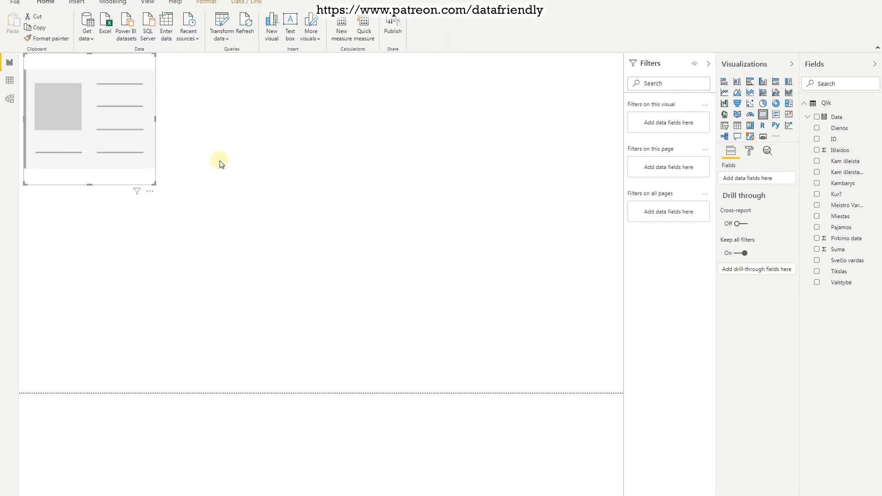
pyautogui.moveTo(153, 184); pyautogui.dragTo(115, 107)
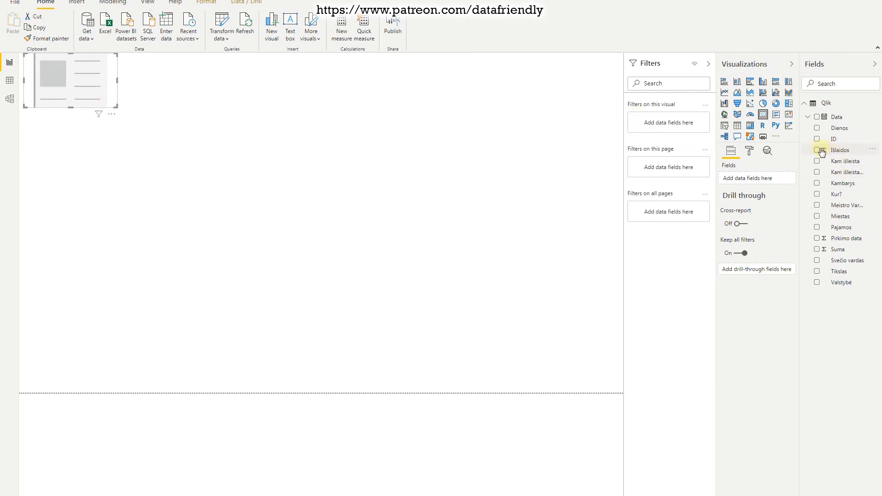
pyautogui.click(849, 155)
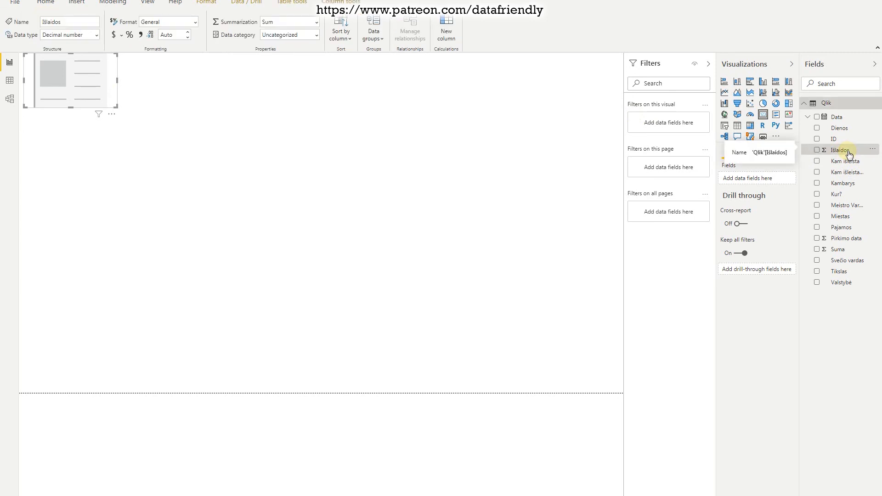
pyautogui.click(817, 150)
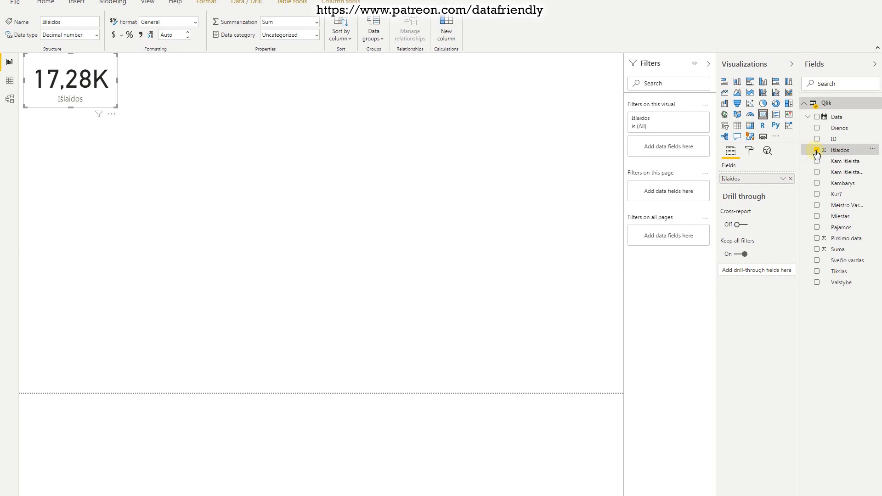
pyautogui.moveTo(113, 107)
pyautogui.mouseDown()
pyautogui.moveTo(96, 90)
pyautogui.moveTo(109, 97)
pyautogui.mouseUp()
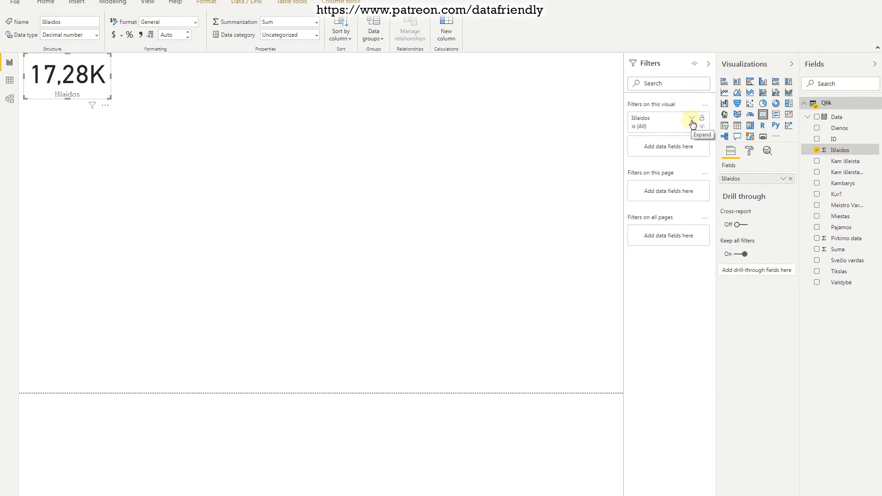
pyautogui.click(784, 181)
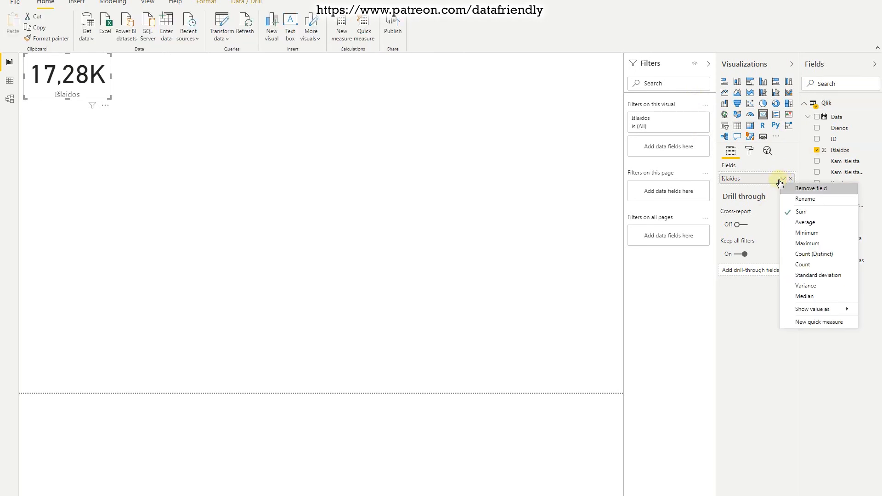
pyautogui.click(764, 202)
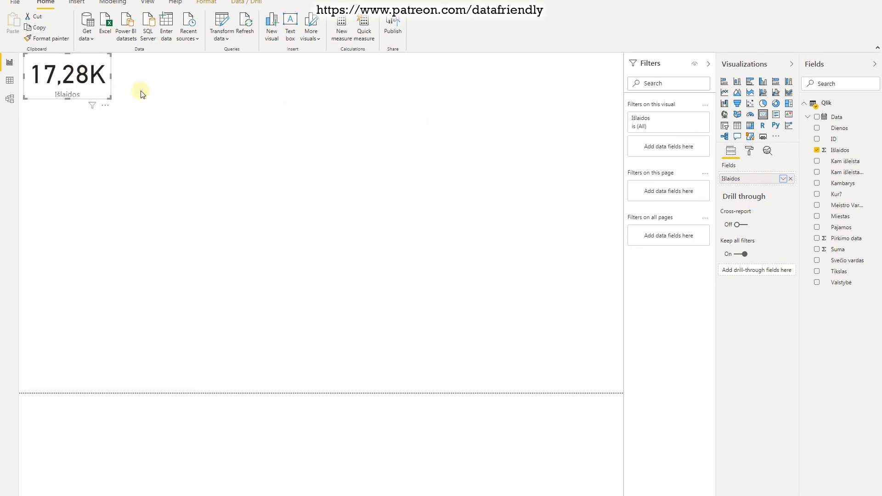
pyautogui.click(105, 109)
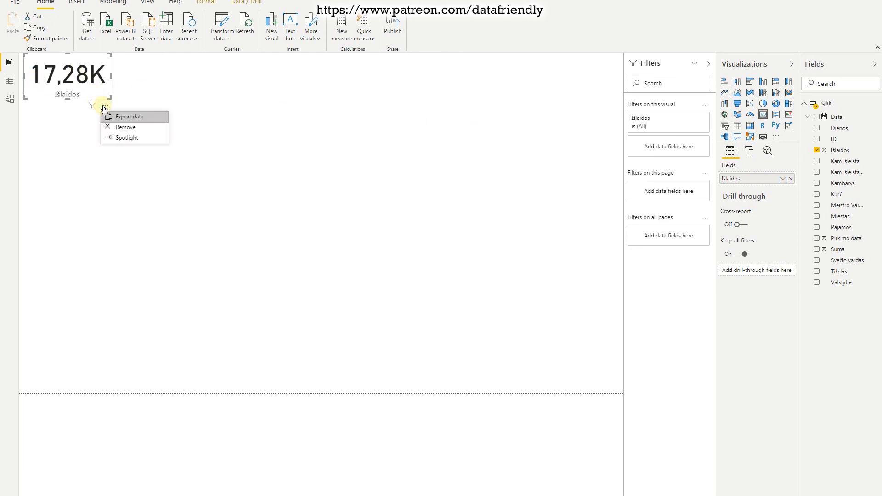
pyautogui.click(764, 349)
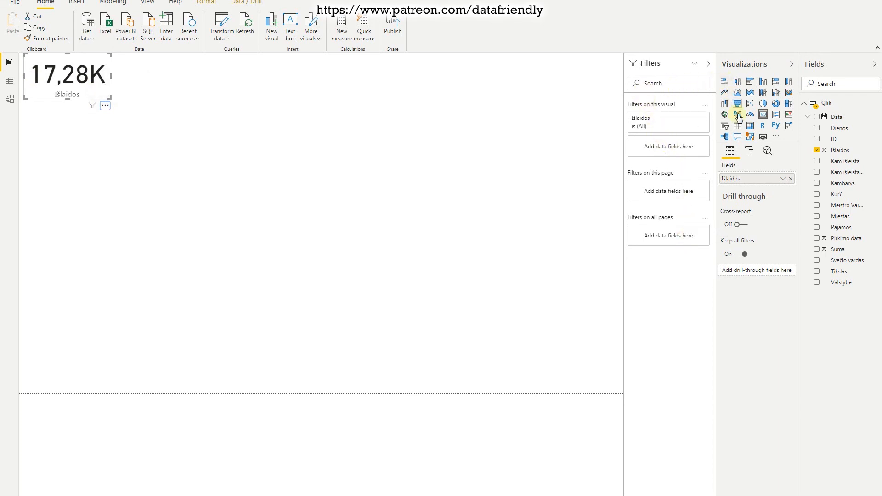
# Set the data label color of the Išlaidos card to the red theme color.
pyautogui.click(750, 155)
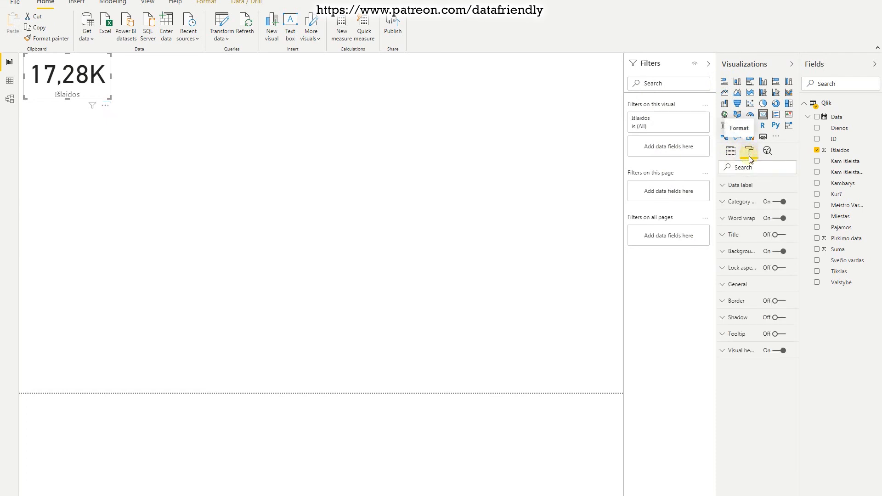
pyautogui.click(743, 186)
pyautogui.click(739, 214)
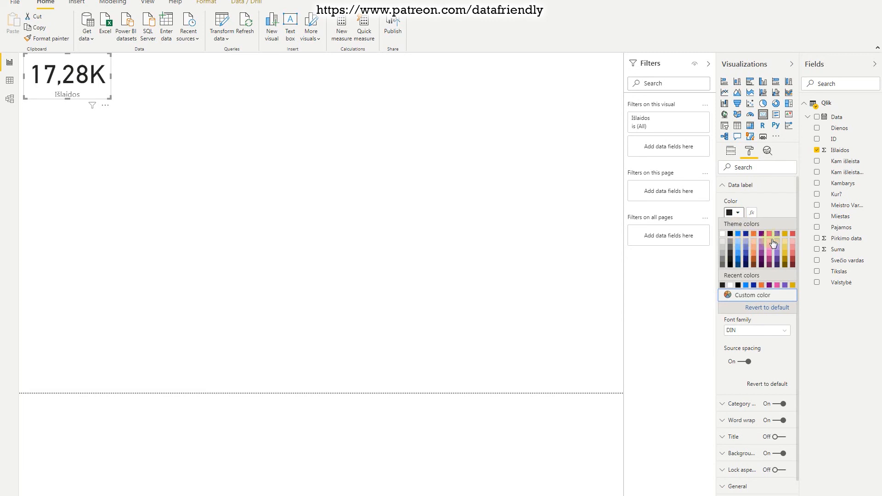
pyautogui.click(794, 234)
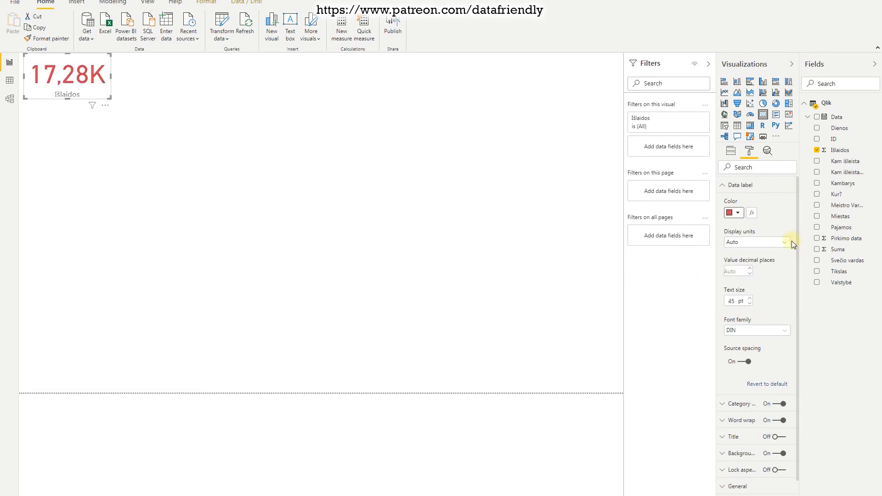
pyautogui.click(723, 186)
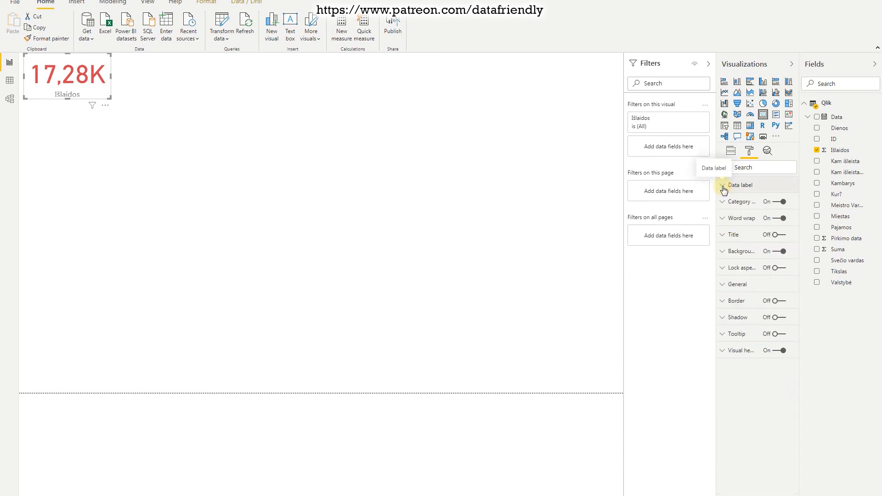
pyautogui.click(376, 197)
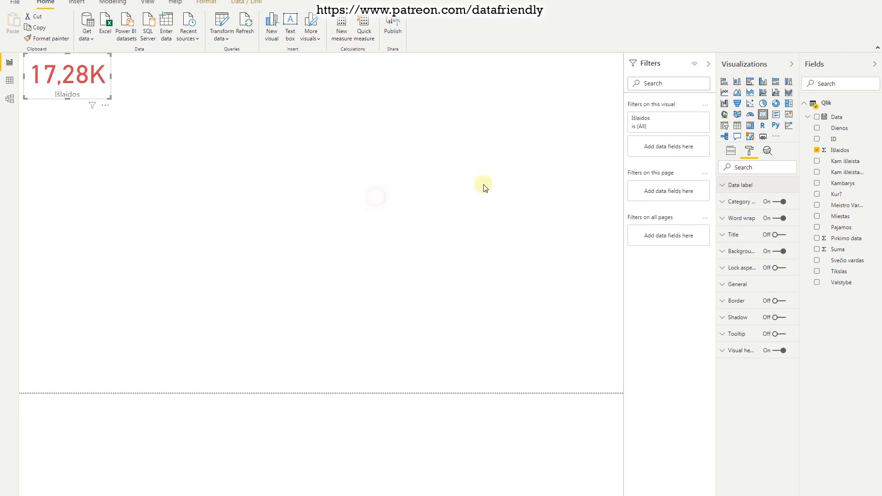
# Add a second, empty card visual directly beside the Išlaidos card and shrink it to match that card's height.
pyautogui.click(764, 116)
pyautogui.moveTo(45, 176); pyautogui.dragTo(145, 78)
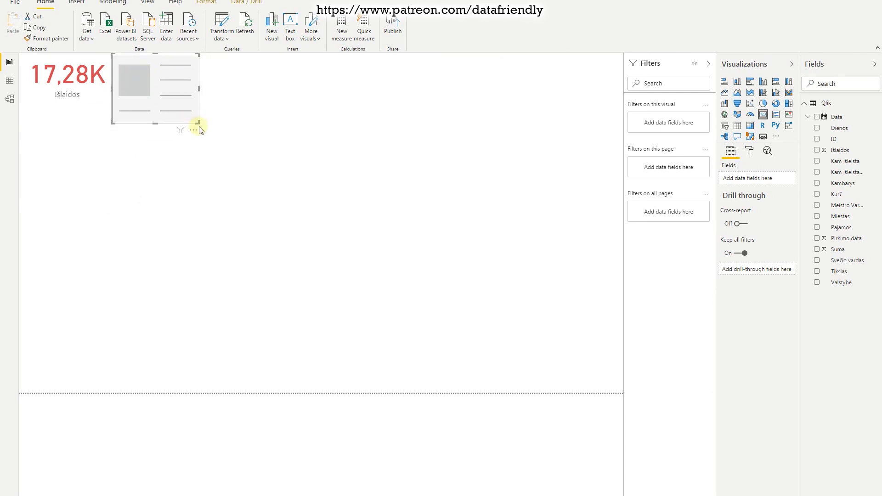
pyautogui.moveTo(198, 124); pyautogui.dragTo(192, 103)
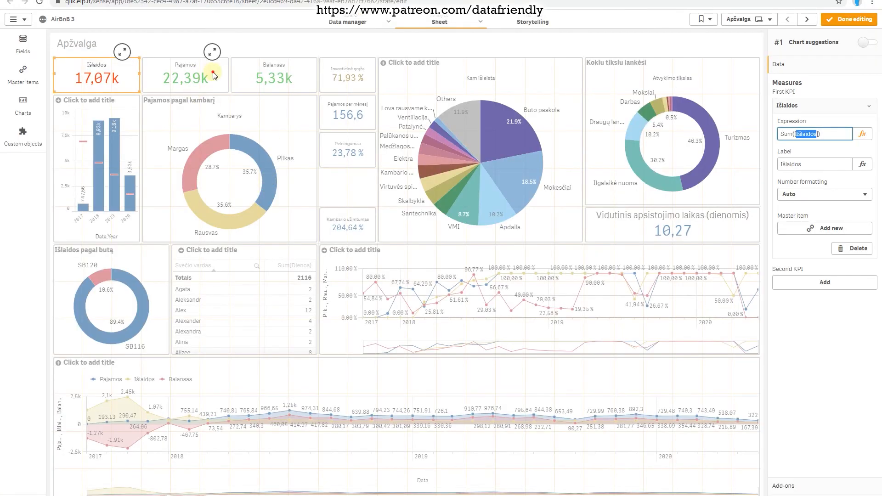
# Examine the measure expression of the Pajamos KPI in the Qlik Sense sheet.
pyautogui.click(214, 75)
pyautogui.click(865, 106)
pyautogui.click(824, 136)
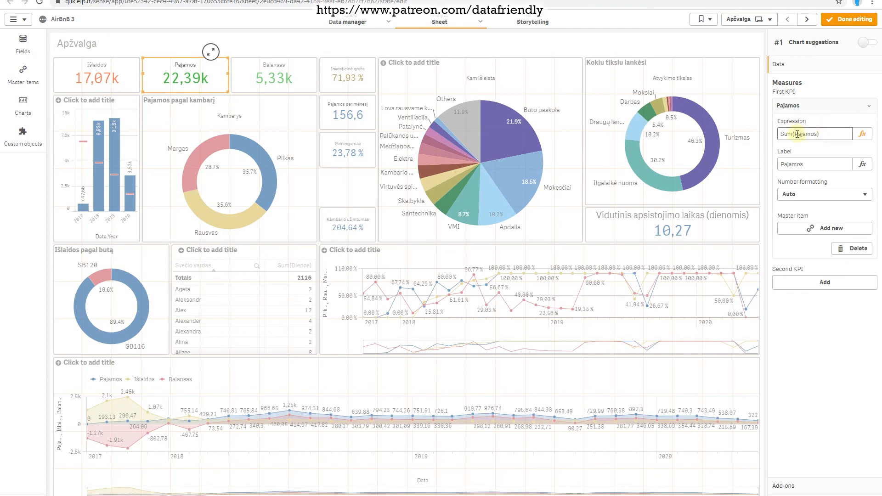
# Switch back to Power BI and add the Pajamos field to the empty second card.
pyautogui.hotkey('alt', 'Tab')
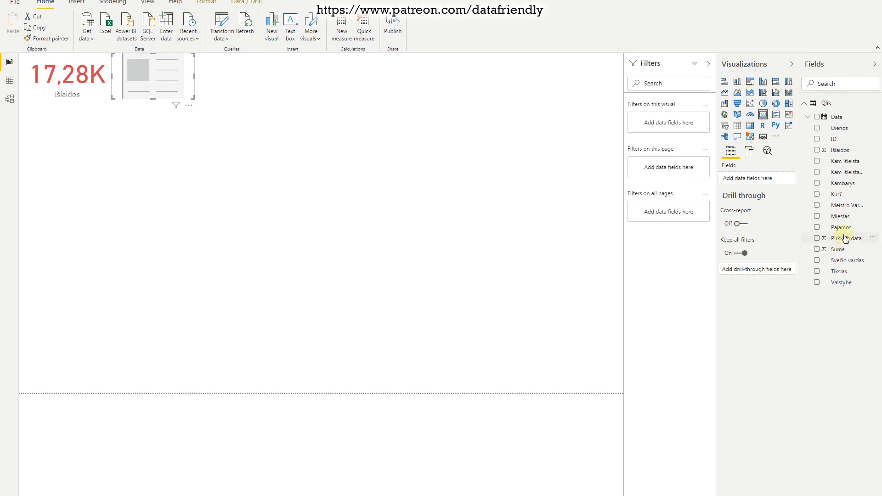
pyautogui.click(818, 227)
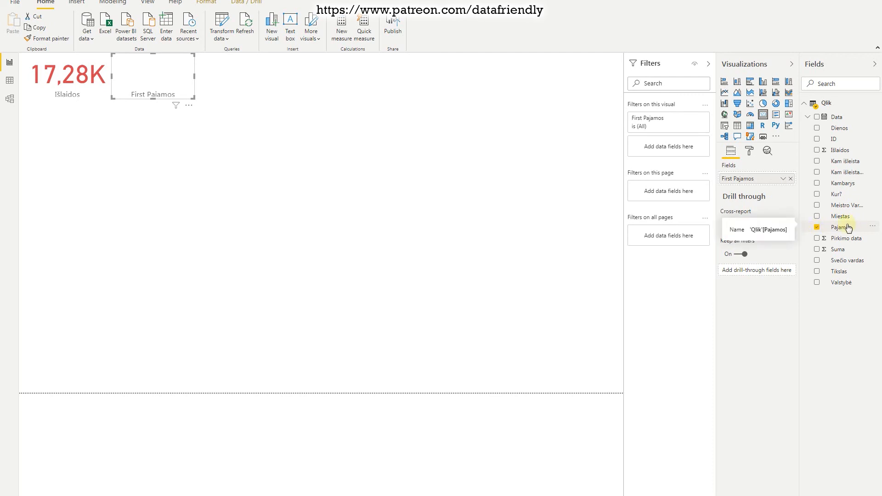
pyautogui.click(873, 226)
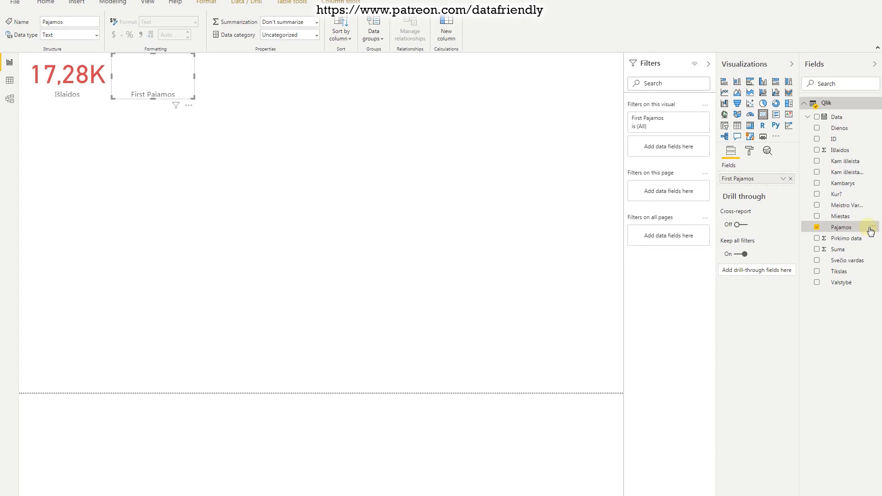
pyautogui.click(872, 228)
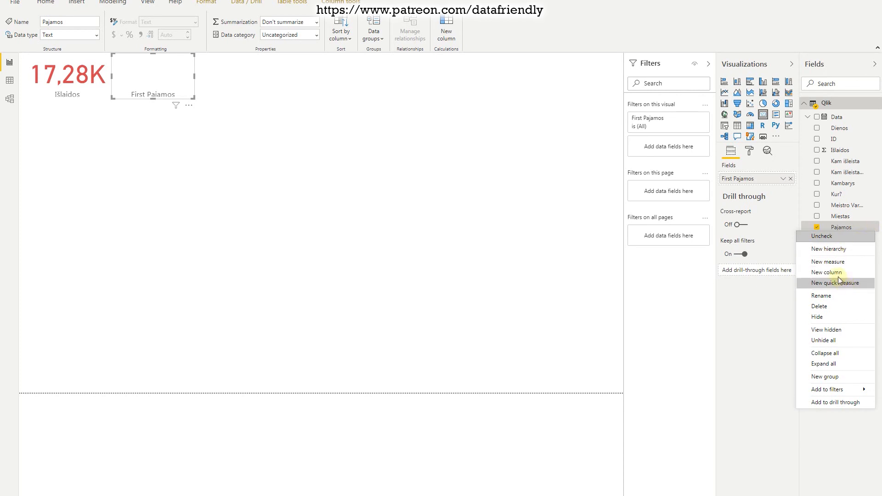
pyautogui.click(835, 264)
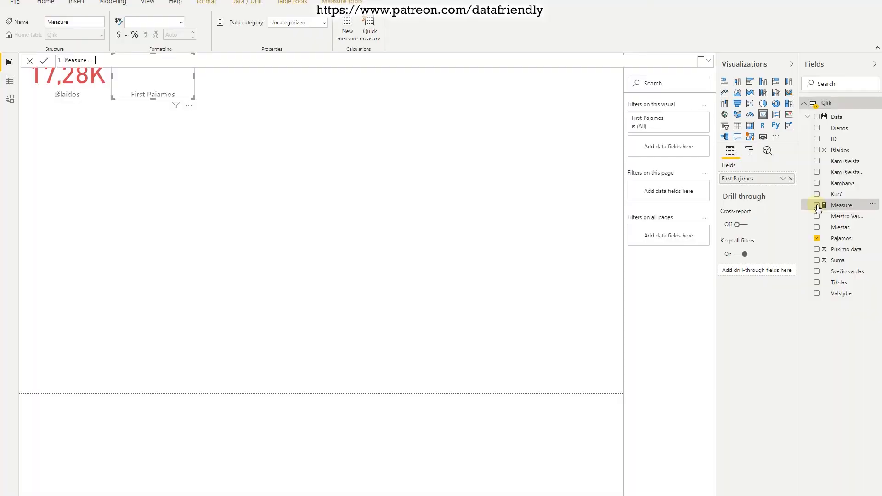
pyautogui.click(817, 206)
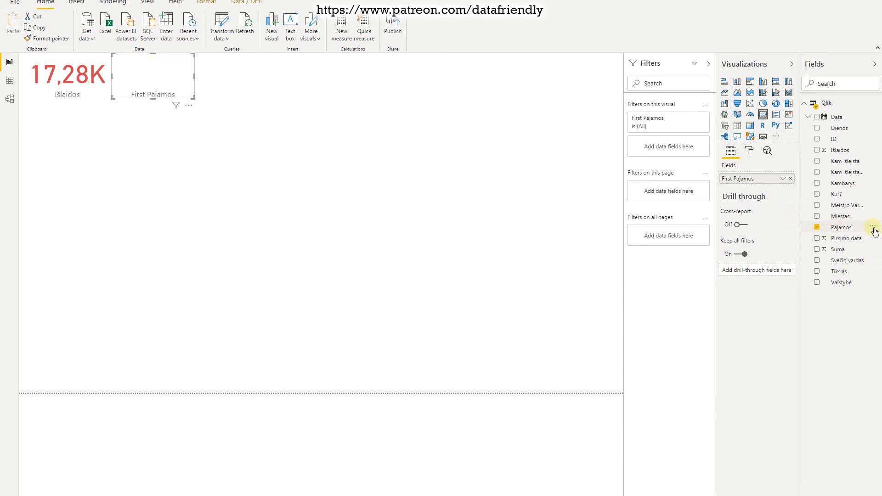
# Start a new quick measure from the Pajamos field and choose Running total as its calculation.
pyautogui.click(873, 228)
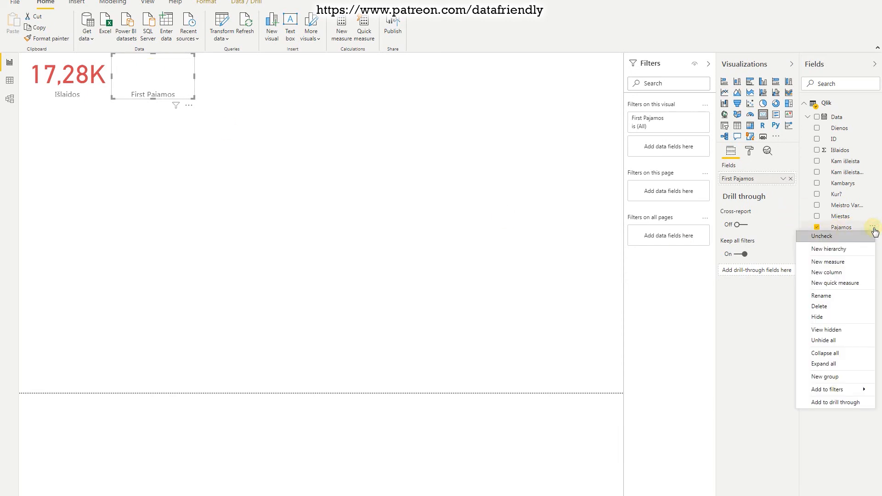
pyautogui.click(853, 283)
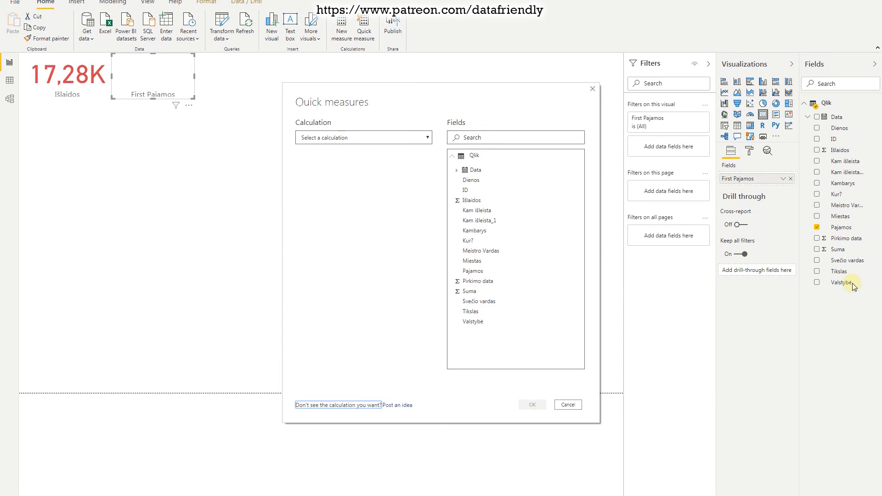
pyautogui.click(474, 272)
pyautogui.click(426, 137)
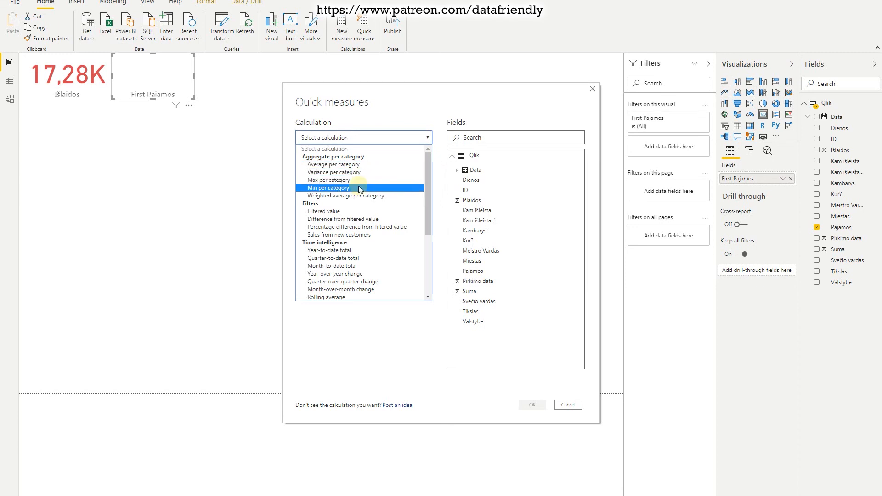
pyautogui.scroll(-2, 360, 189)
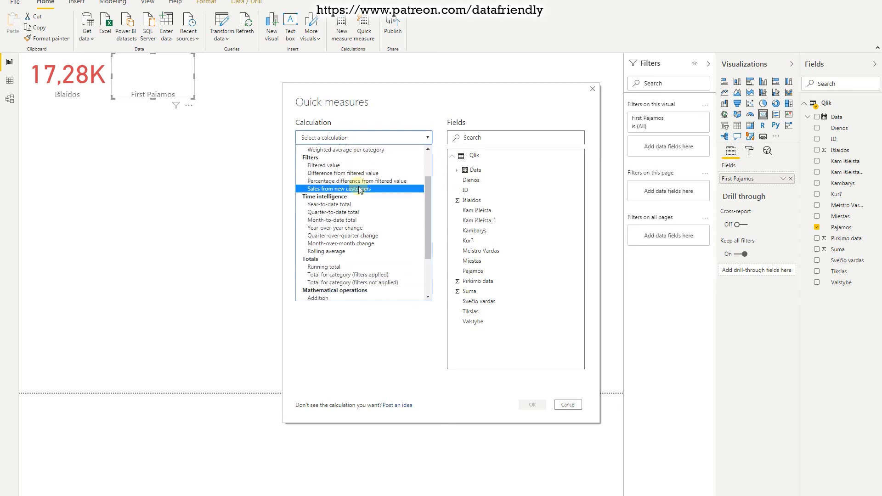
pyautogui.click(341, 268)
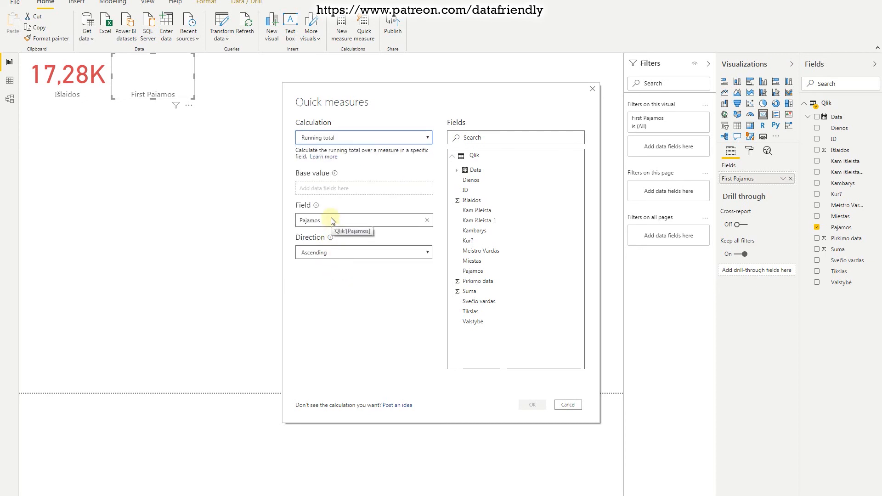
# Assign the Pajamos field as the base value of the running total, keeping the direction Ascending.
pyautogui.click(428, 253)
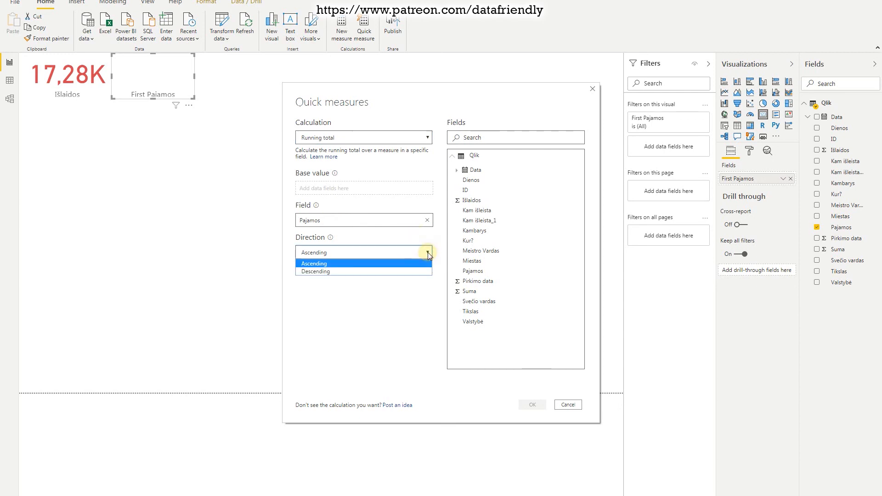
pyautogui.click(428, 253)
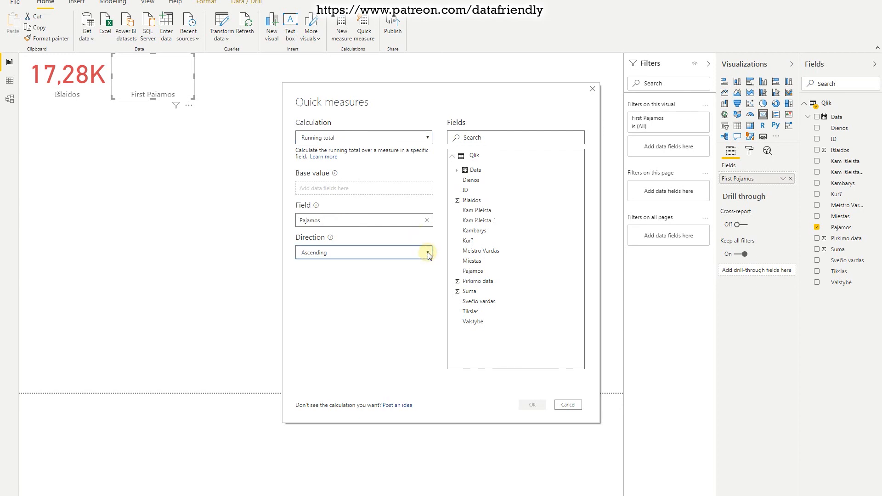
pyautogui.click(333, 188)
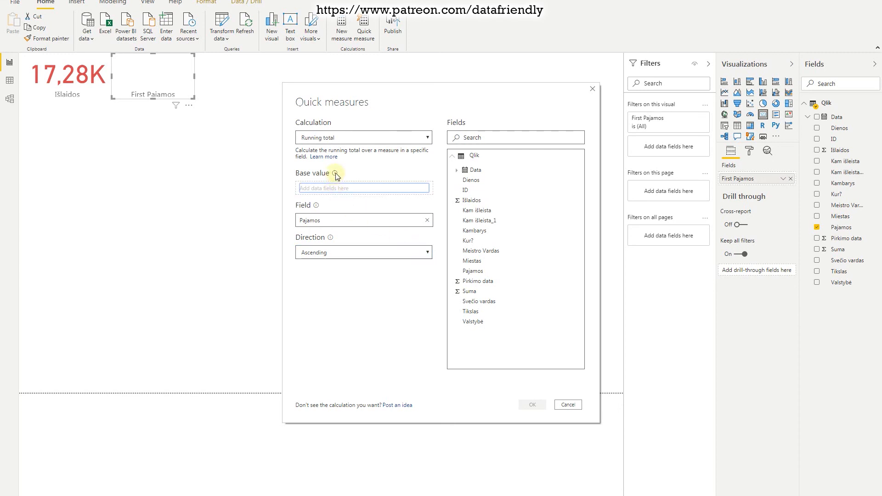
pyautogui.moveTo(336, 175)
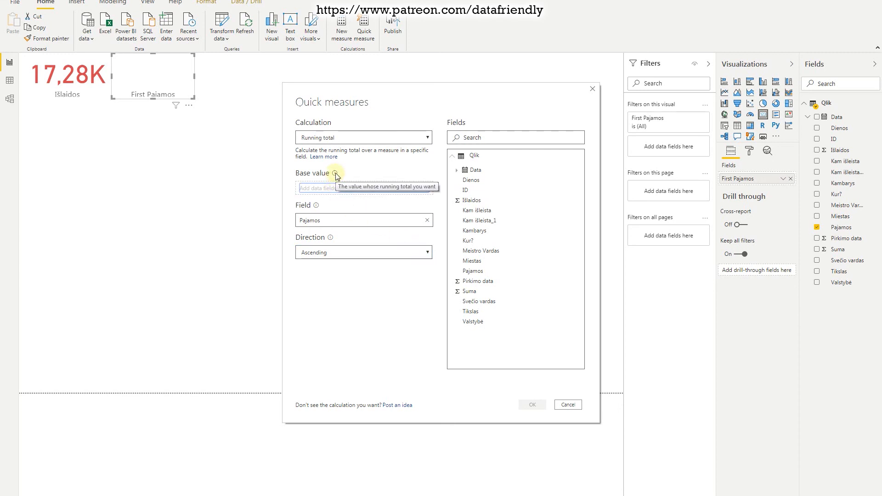
pyautogui.click(341, 303)
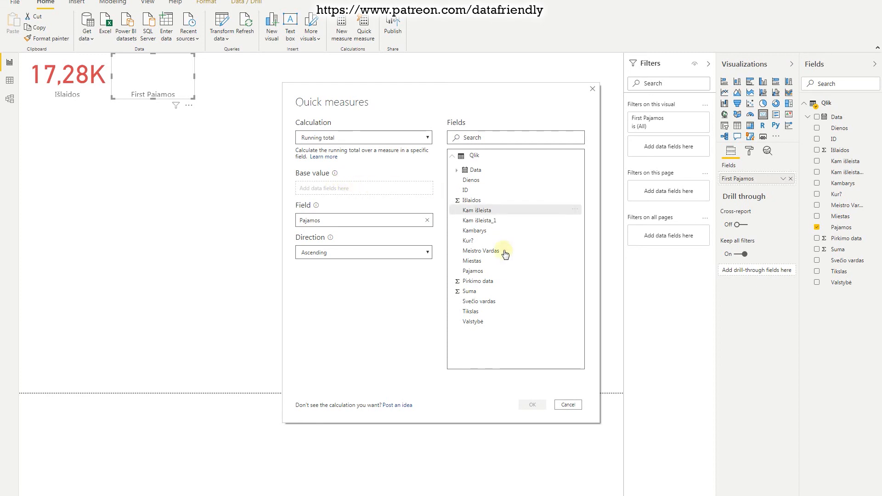
pyautogui.moveTo(481, 274); pyautogui.dragTo(338, 187)
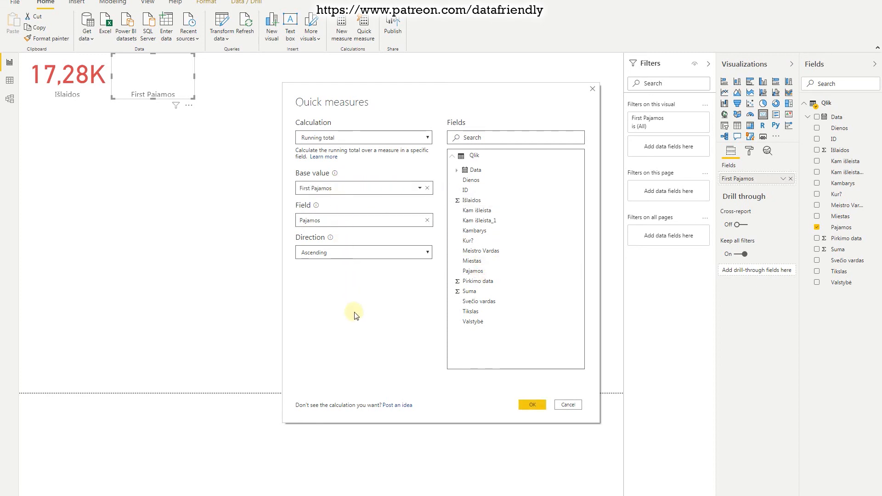
# Keep First as the aggregation of the Pajamos base value and create the running total quick measure.
pyautogui.click(419, 188)
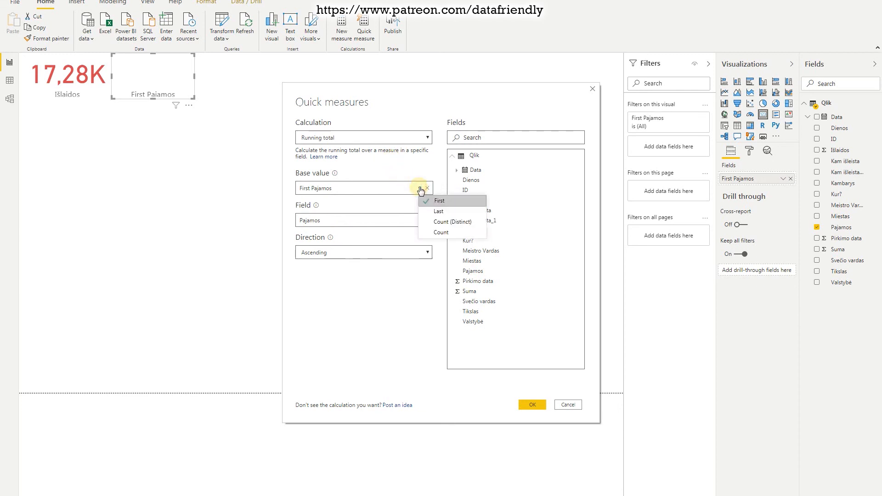
pyautogui.click(408, 163)
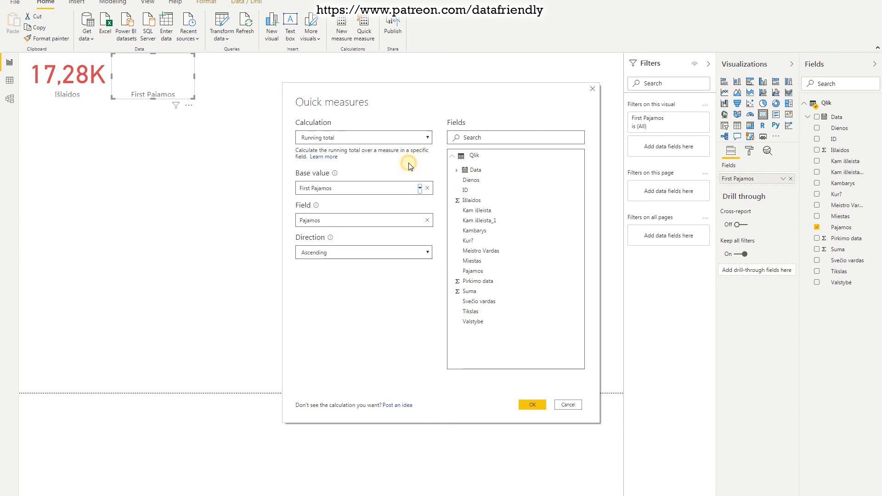
pyautogui.click(419, 188)
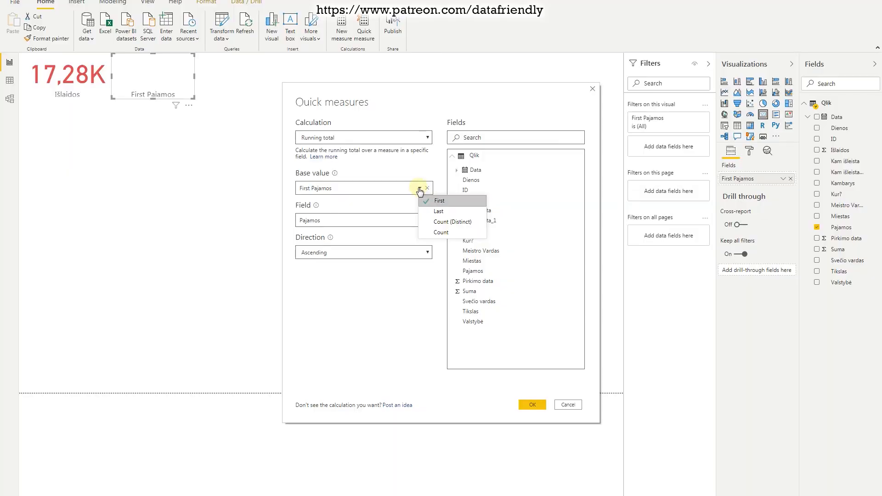
pyautogui.click(408, 348)
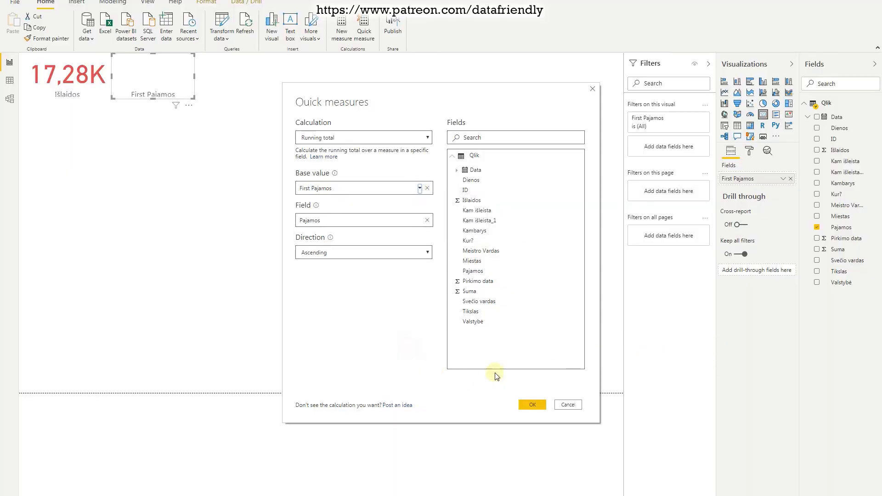
pyautogui.click(533, 406)
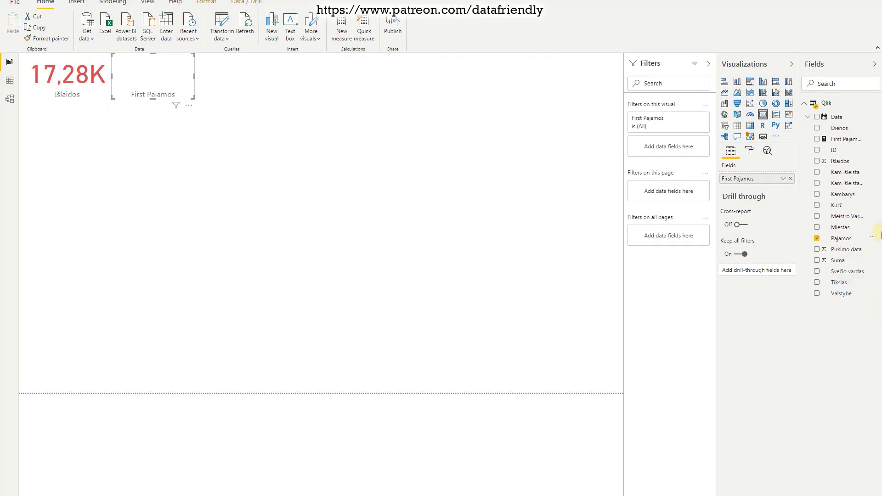
pyautogui.click(825, 238)
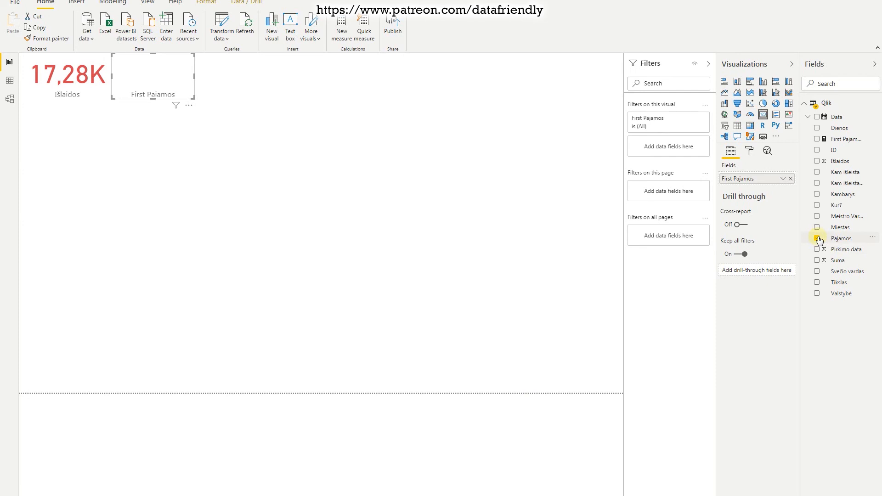
pyautogui.click(872, 238)
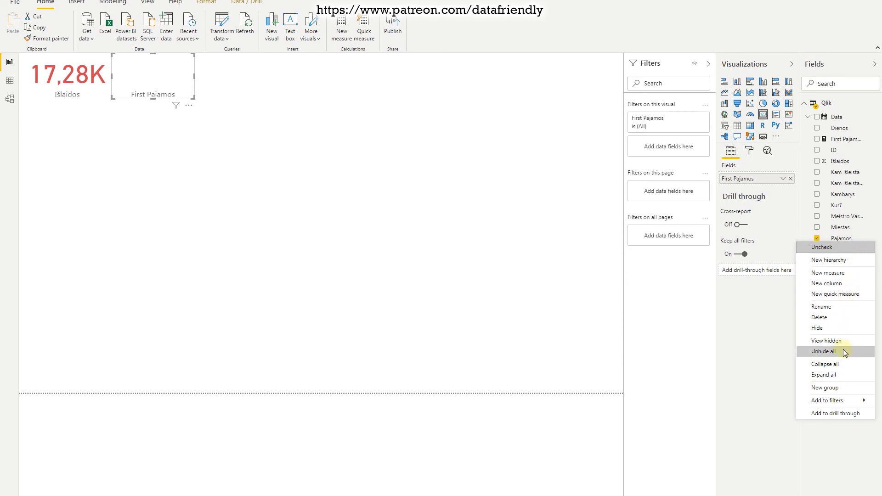
pyautogui.moveTo(841, 400)
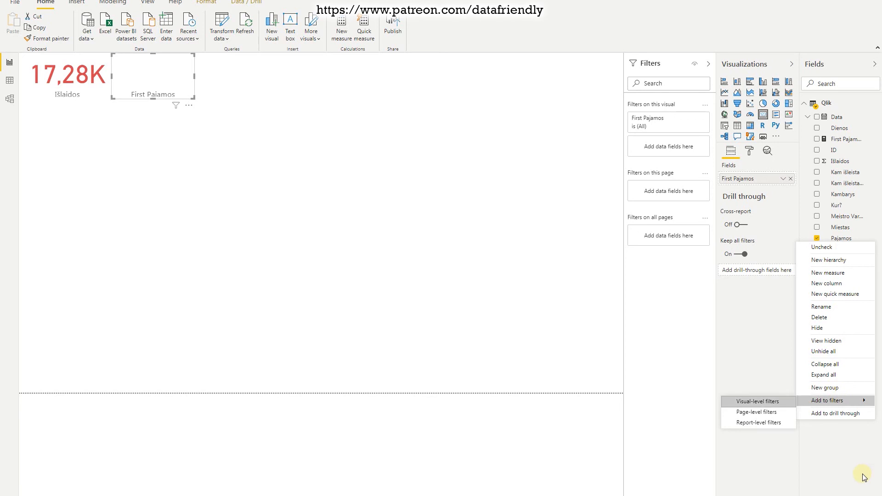
pyautogui.click(848, 456)
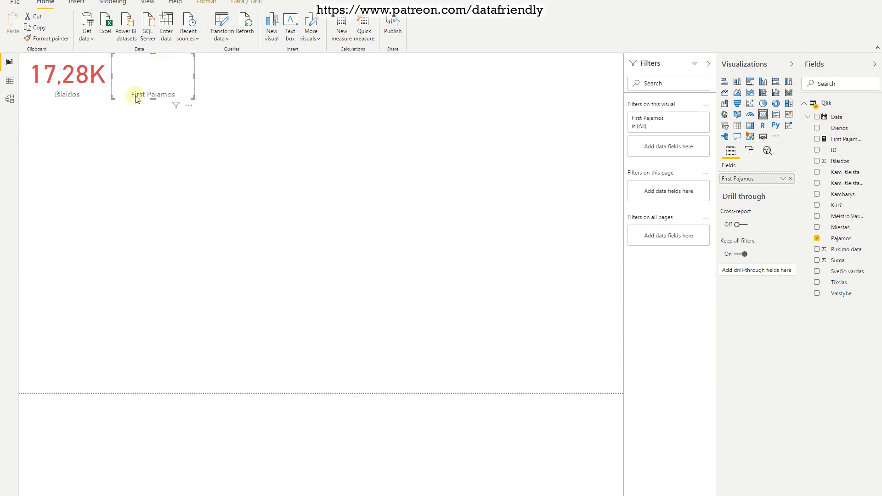
pyautogui.click(188, 105)
pyautogui.click(144, 71)
pyautogui.rightClick(822, 303)
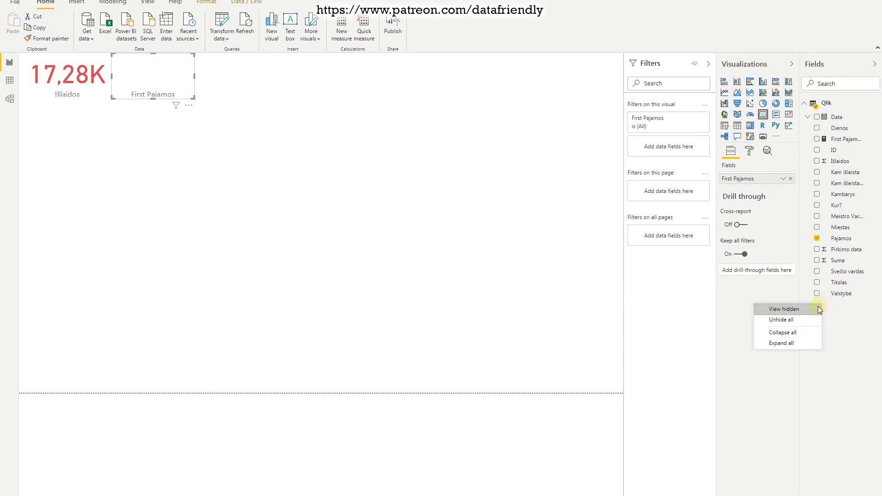
pyautogui.click(863, 339)
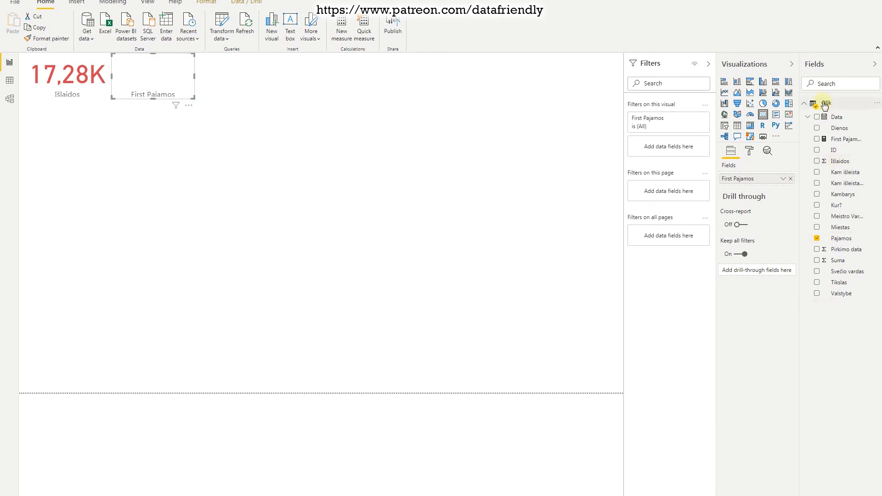
# Add a new measure to the Qlik table with the formula sum(Pajamos).
pyautogui.click(875, 103)
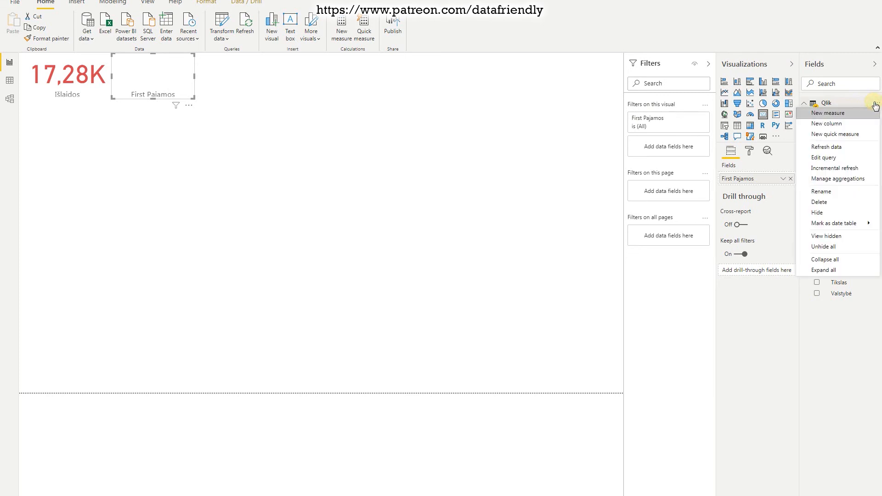
pyautogui.click(836, 114)
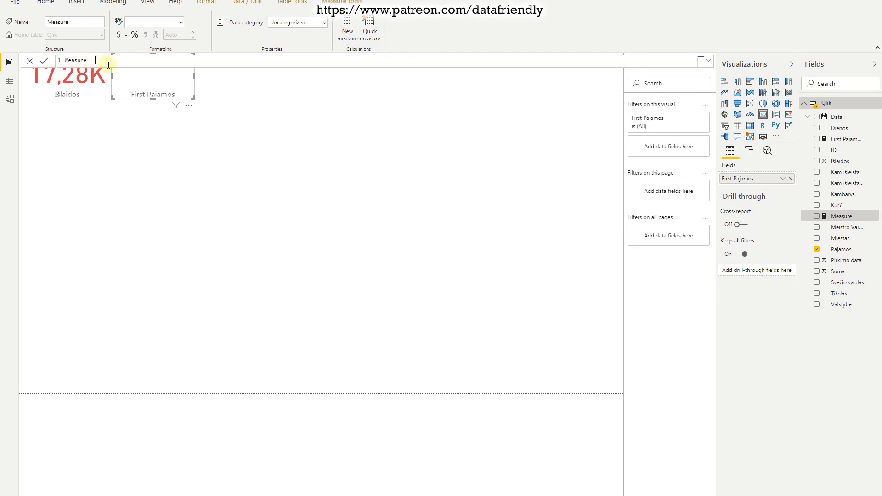
pyautogui.write('sum')
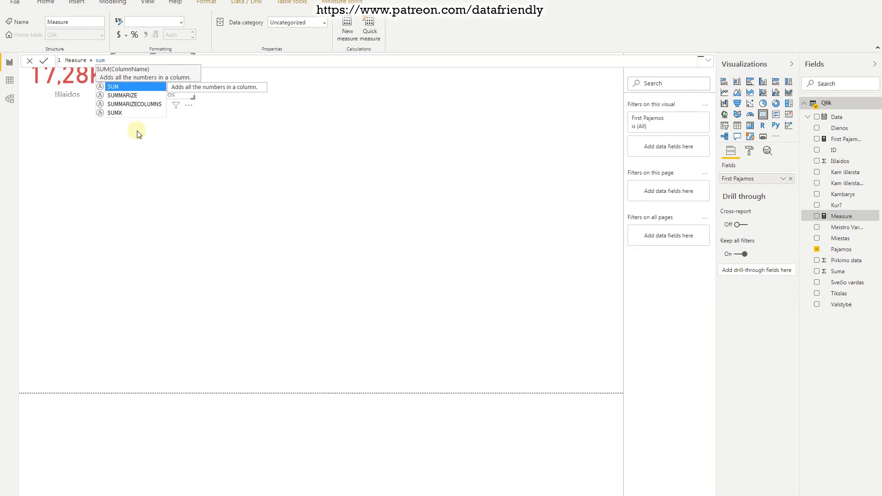
pyautogui.write('(P')
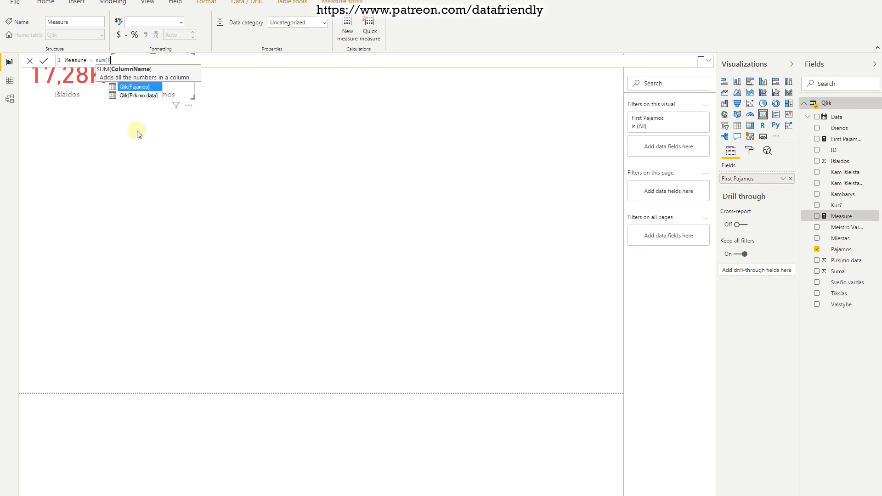
pyautogui.write('ajamos)')
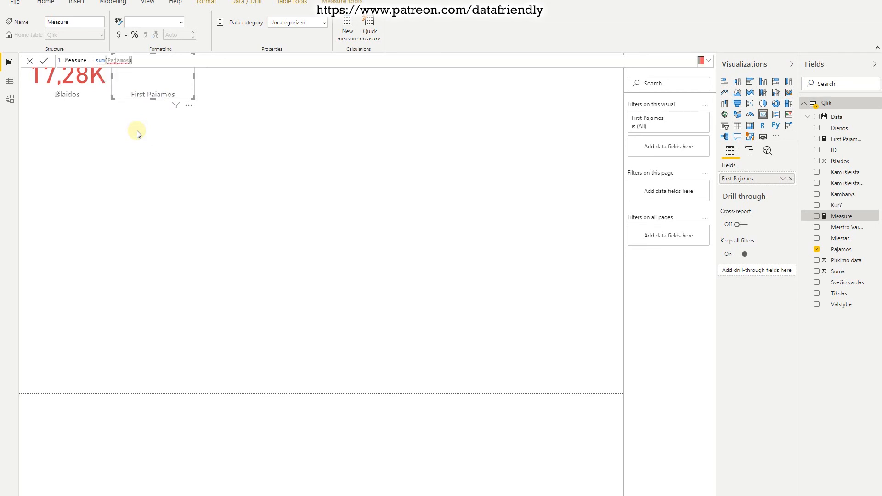
# Rename the new measure Pajamu_suma in its formula and commit it.
pyautogui.doubleClick(79, 60)
pyautogui.write('Pajam')
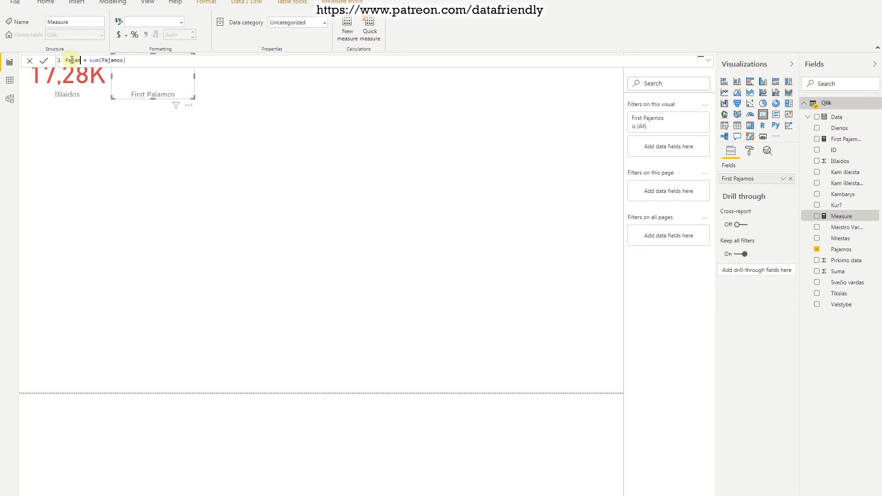
pyautogui.write('u_suma')
pyautogui.press('Return')
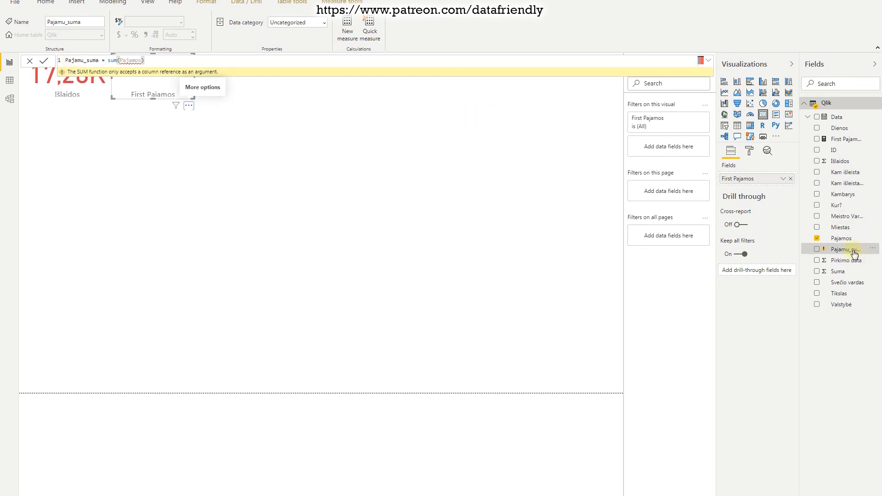
# Remove the Pajamos field from the second card and deselect the card.
pyautogui.moveTo(854, 253)
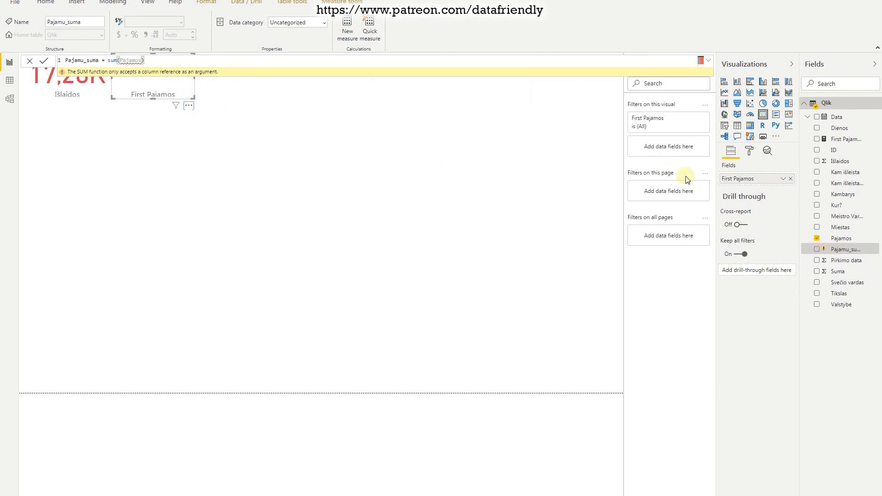
pyautogui.click(817, 240)
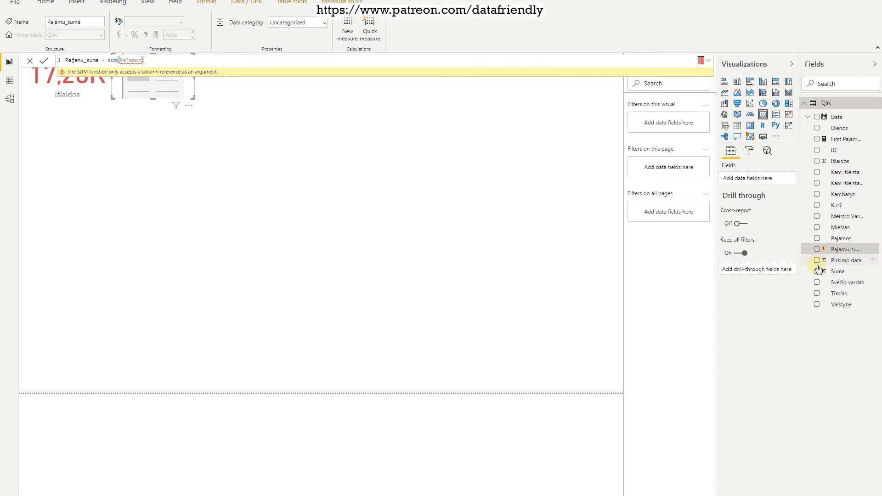
pyautogui.click(258, 169)
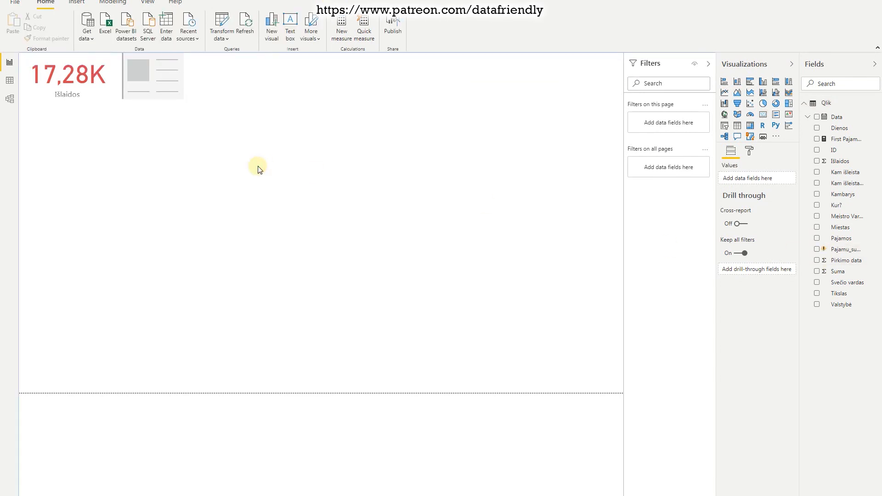
# Replace the argument of the Pajamu_suma measure with the column reference Qlik[Pajamos] and commit the formula.
pyautogui.click(841, 250)
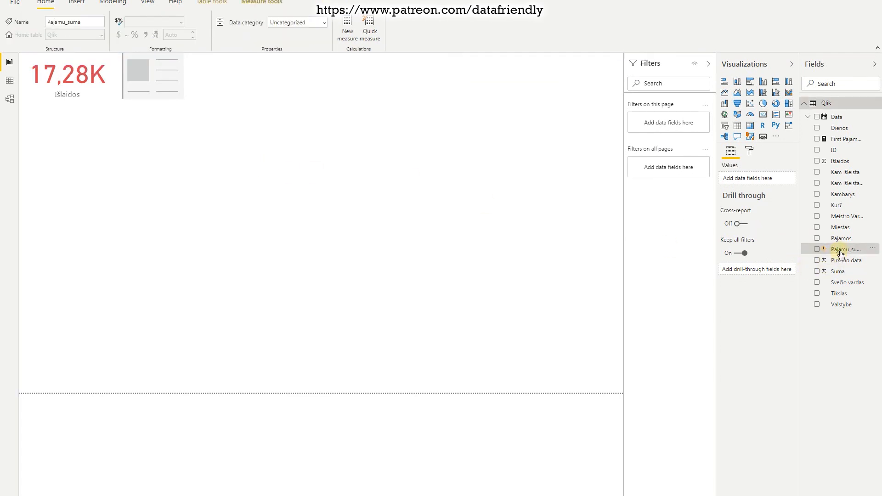
pyautogui.moveTo(139, 59)
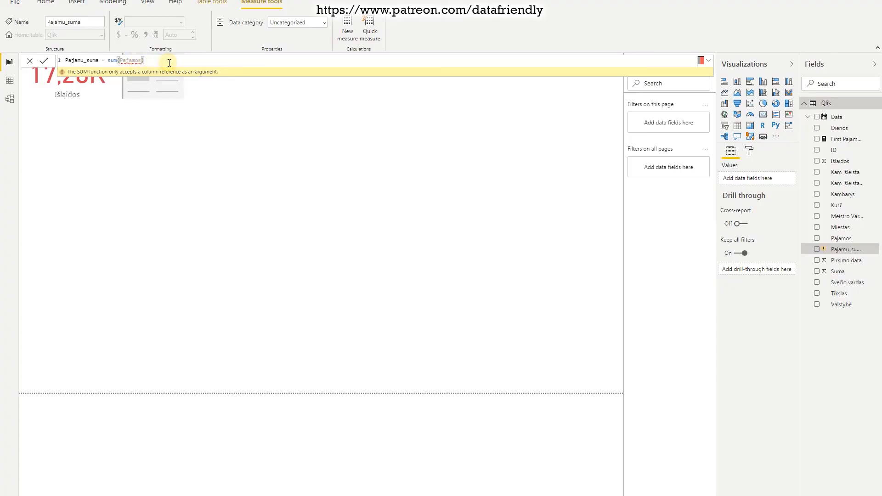
pyautogui.doubleClick(131, 60)
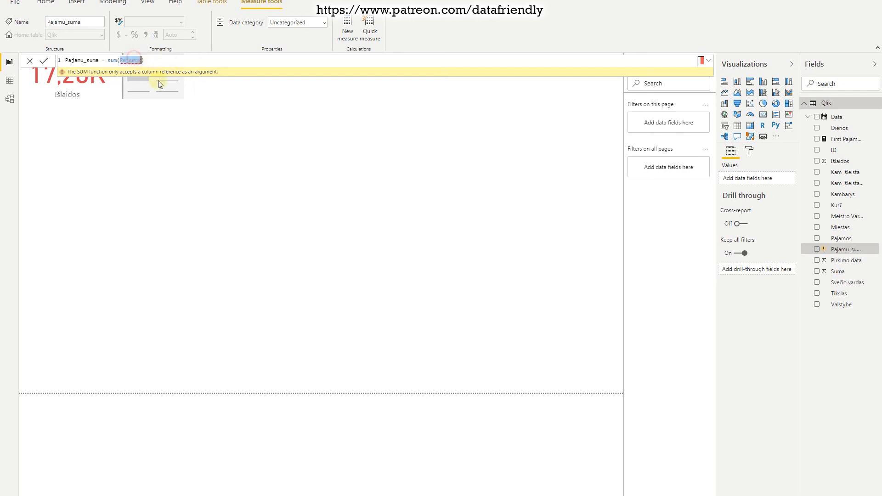
pyautogui.press('BackSpace')
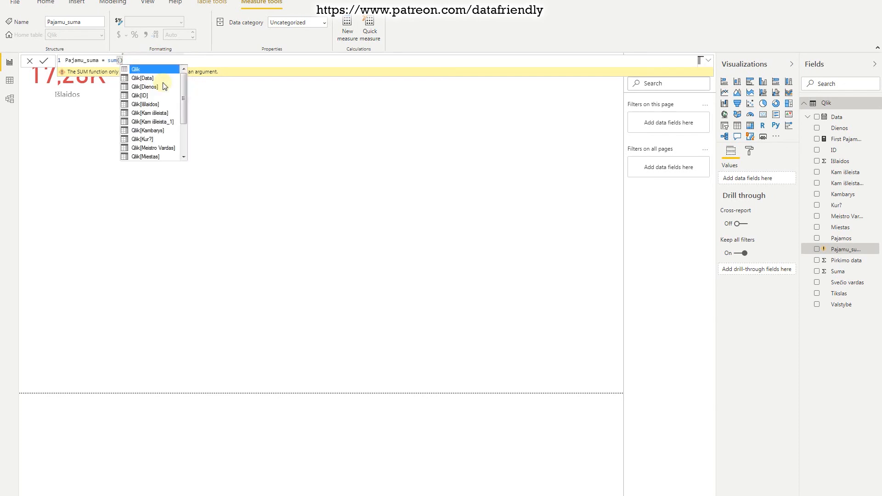
pyautogui.scroll(-2, 161, 87)
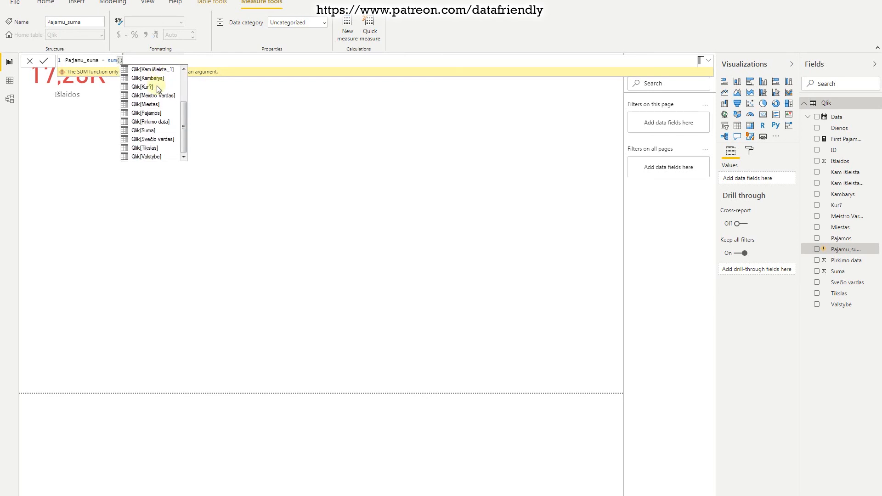
pyautogui.click(160, 113)
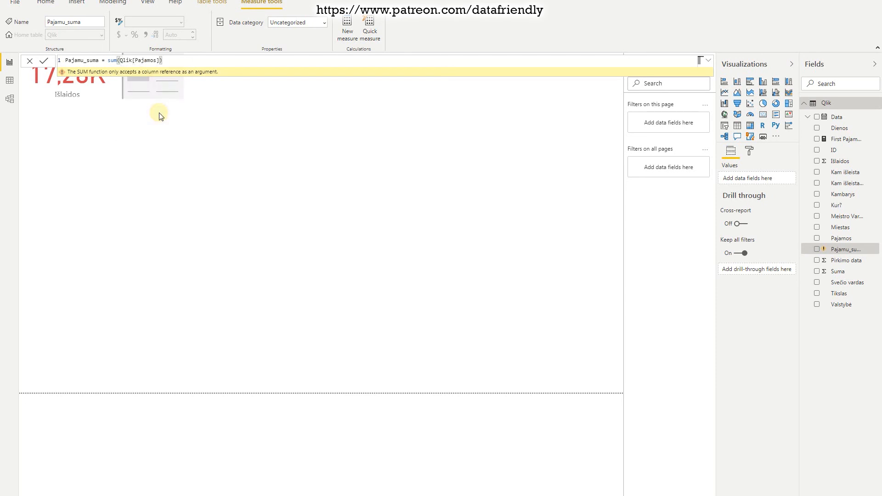
pyautogui.press('Return')
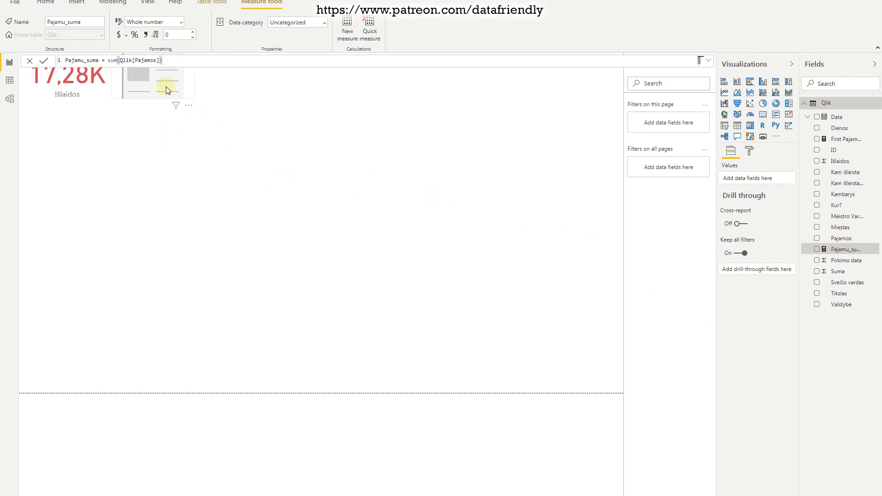
# Add the Pajamu_suma measure to the empty second card and check the Pajamos KPI in the Qlik Sense sheet.
pyautogui.click(164, 75)
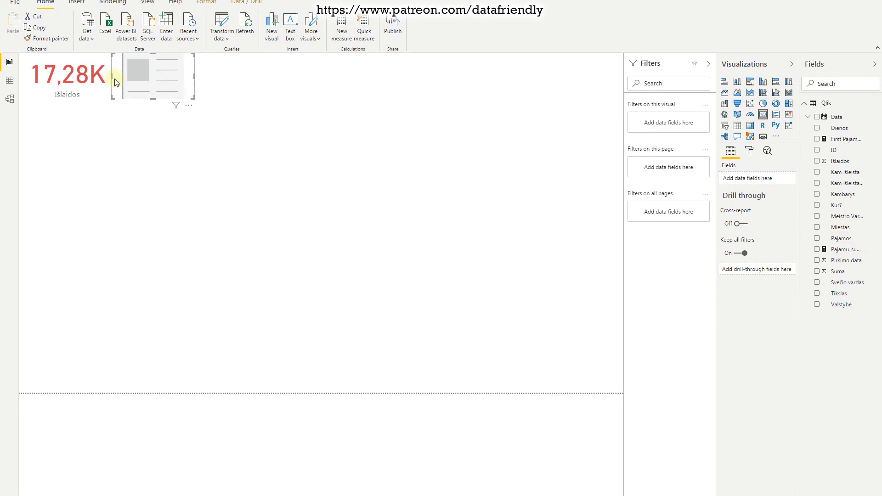
pyautogui.click(817, 250)
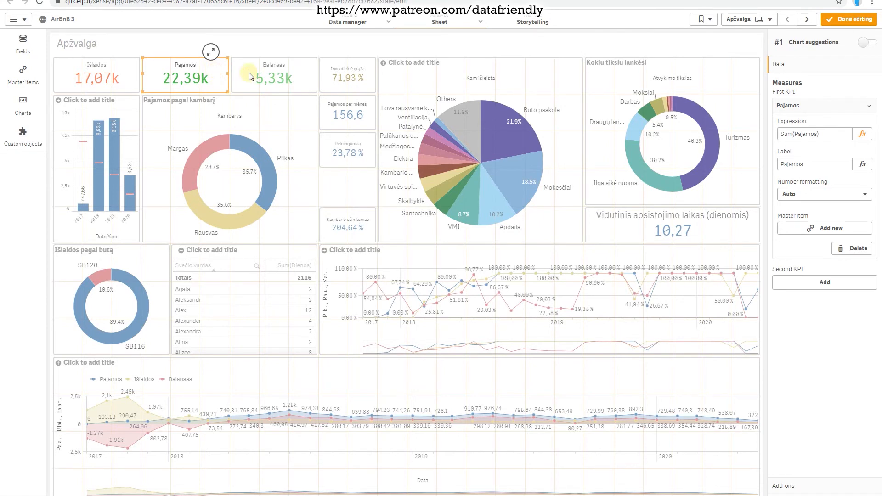
pyautogui.click(808, 134)
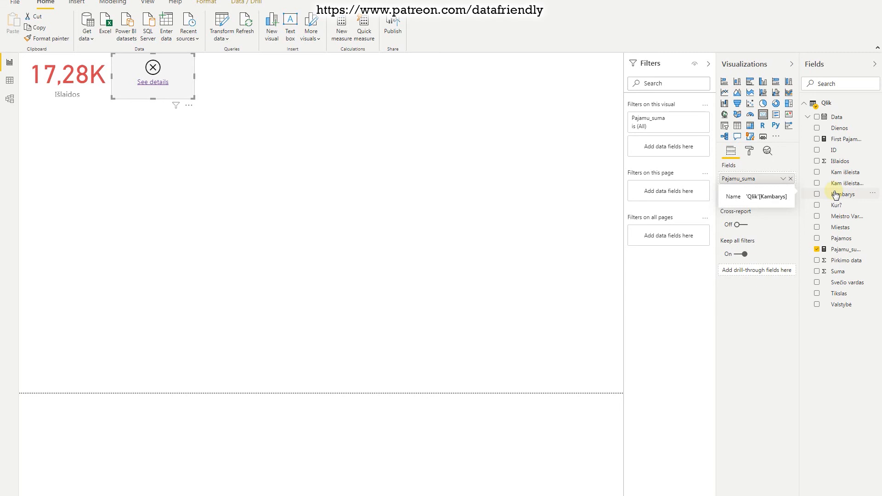
# Read the error details of the second card, close them and deselect the card.
pyautogui.click(160, 84)
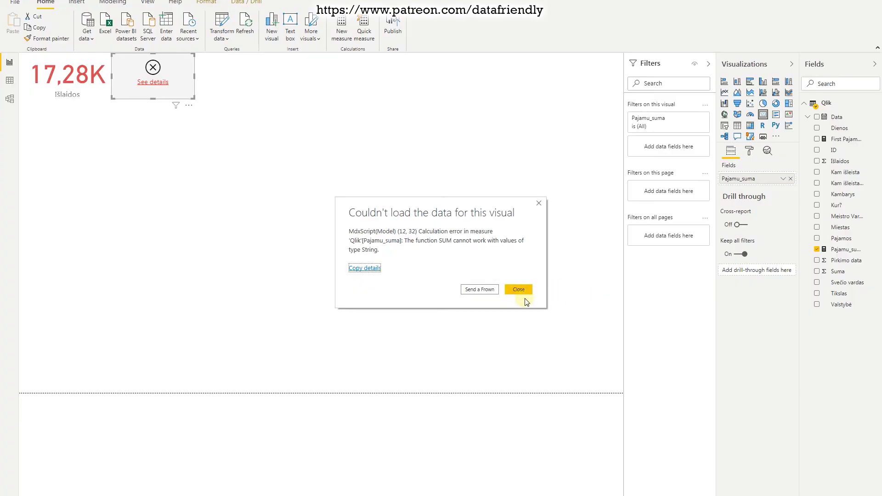
pyautogui.click(523, 290)
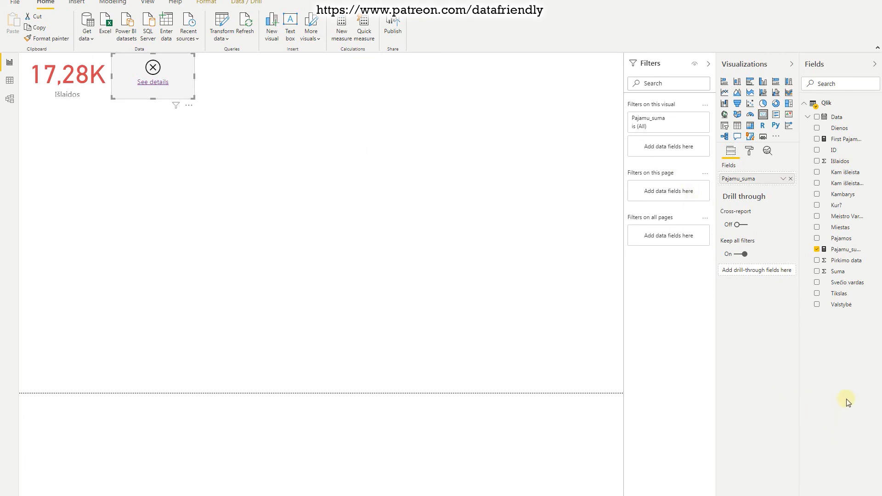
pyautogui.click(269, 166)
# Switch to the table data and inspect the distinct values in the Pajamos column's filter.
pyautogui.click(10, 81)
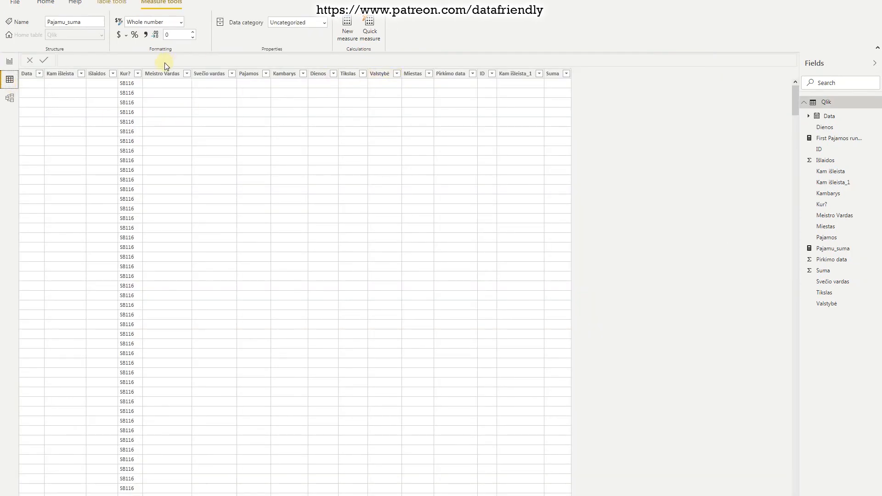
pyautogui.click(256, 76)
pyautogui.click(266, 75)
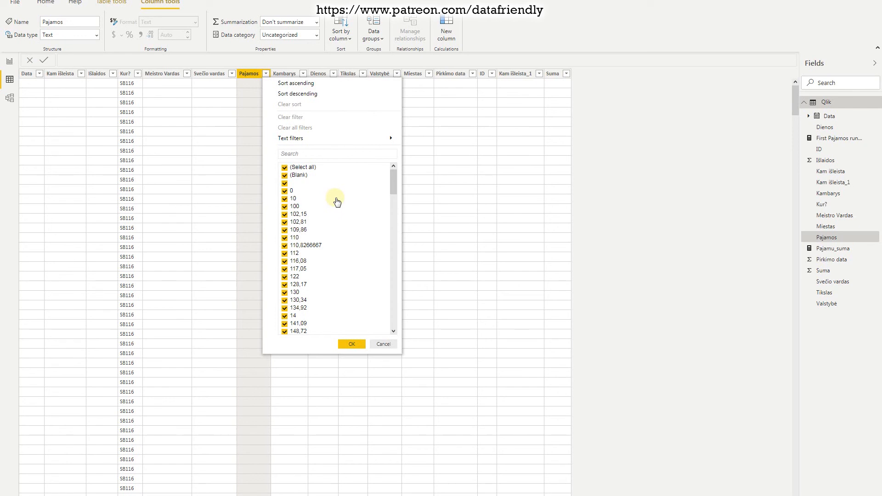
pyautogui.moveTo(396, 179); pyautogui.dragTo(386, 114)
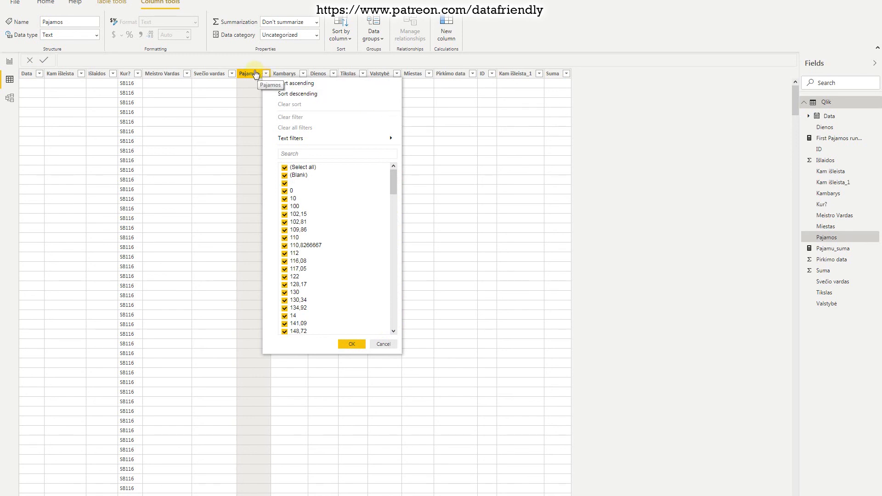
# Check the data category options of the Pajamos column and compare its properties with the Išlaidos column.
pyautogui.click(305, 35)
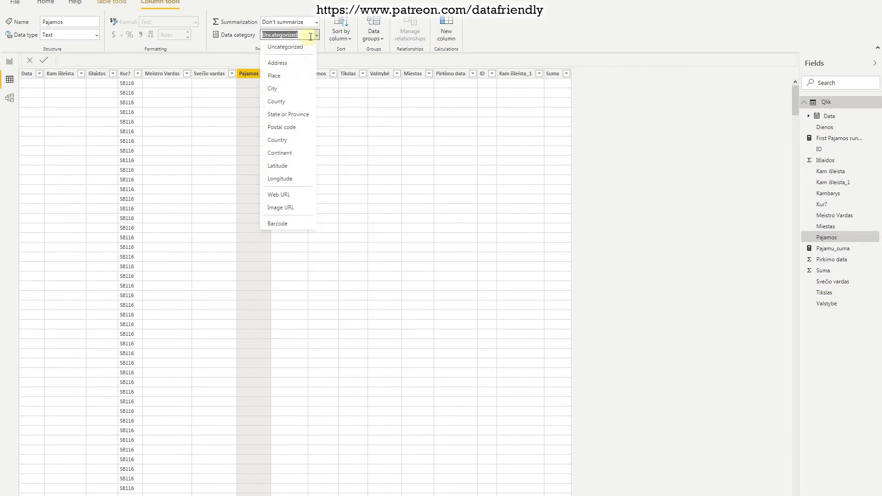
pyautogui.click(251, 57)
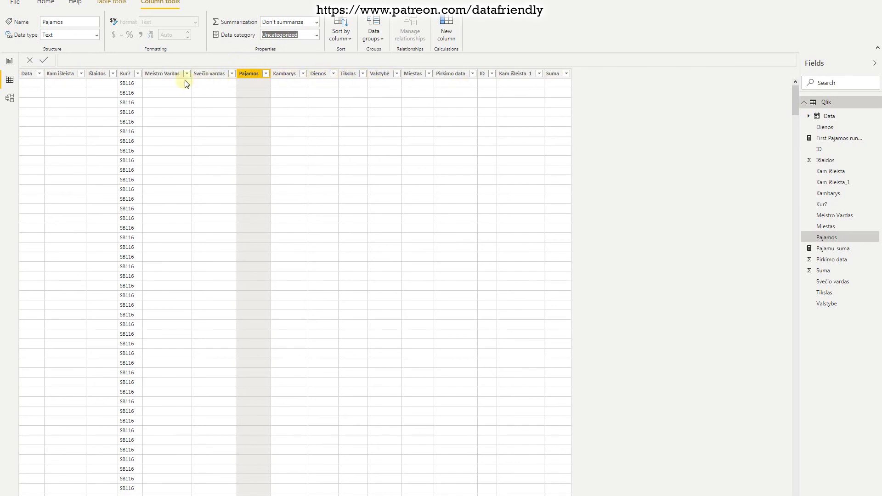
pyautogui.click(99, 75)
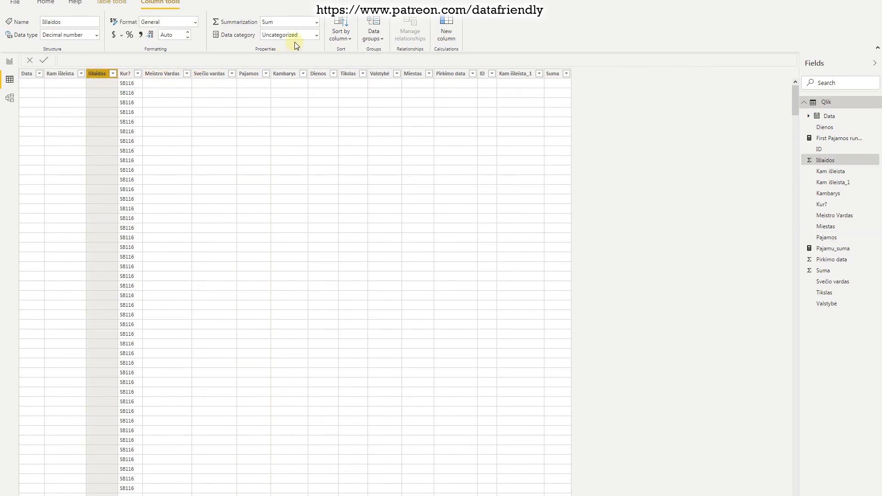
# Try to change the Pajamos column's data type to Decimal number.
pyautogui.click(252, 74)
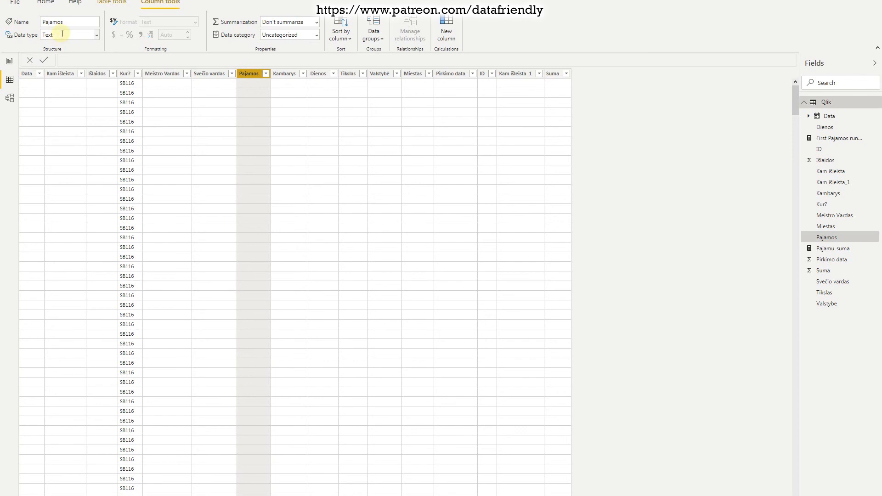
pyautogui.click(95, 36)
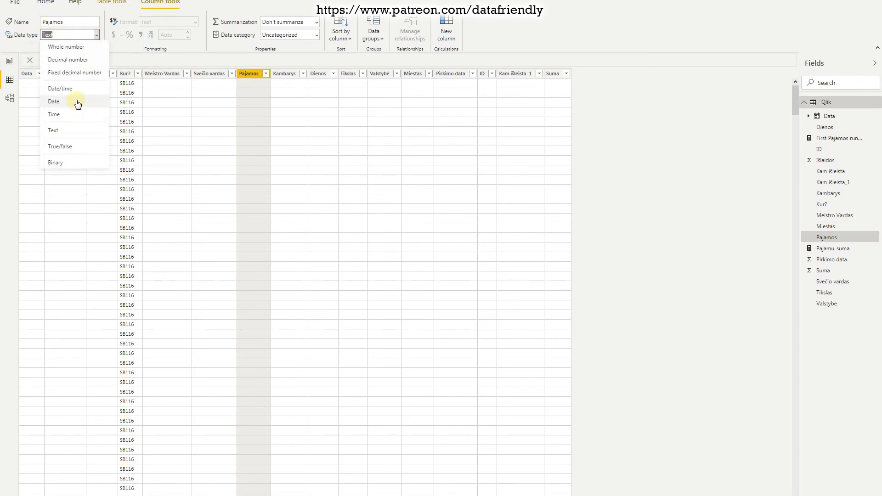
pyautogui.click(81, 61)
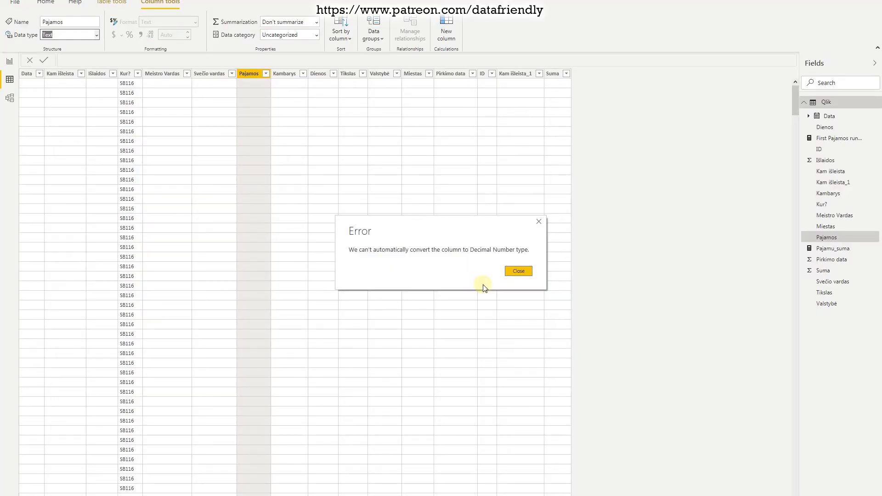
pyautogui.click(519, 271)
# Examine the Pajamos values throughout the table for entries that are not valid numbers.
pyautogui.scroll(-5, 273, 217)
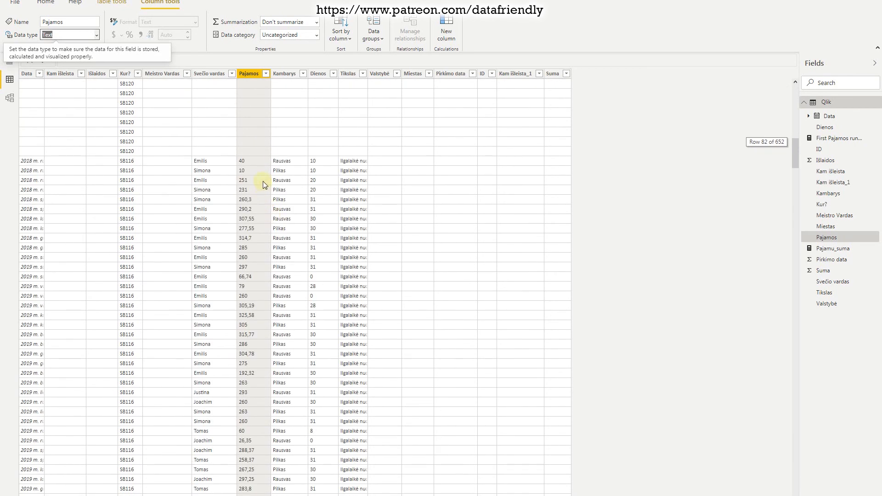
pyautogui.scroll(-5, 252, 174)
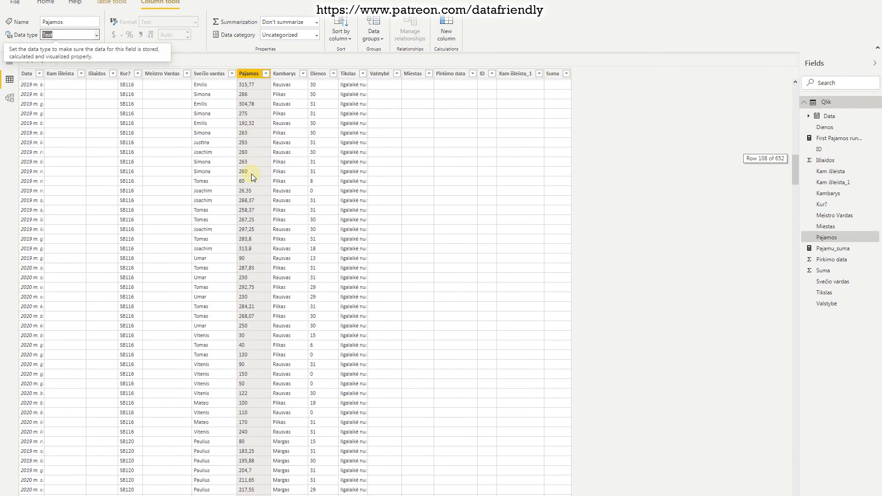
pyautogui.scroll(-10, 252, 174)
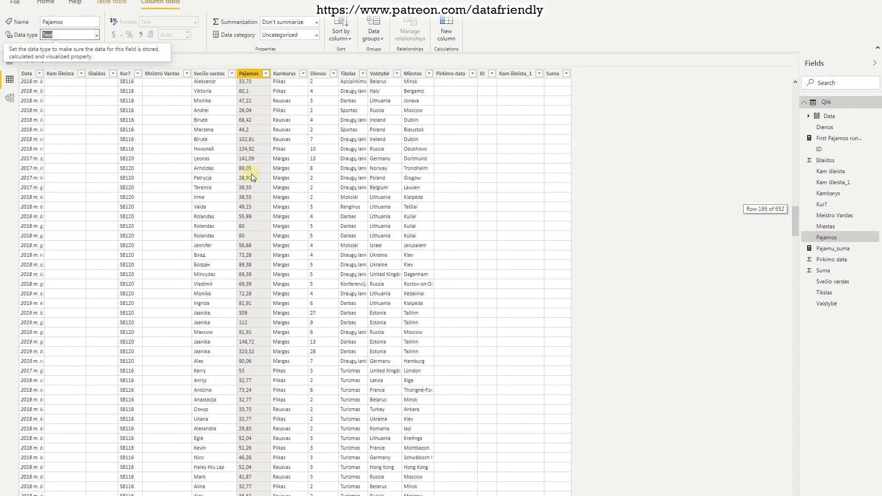
pyautogui.scroll(-8, 252, 175)
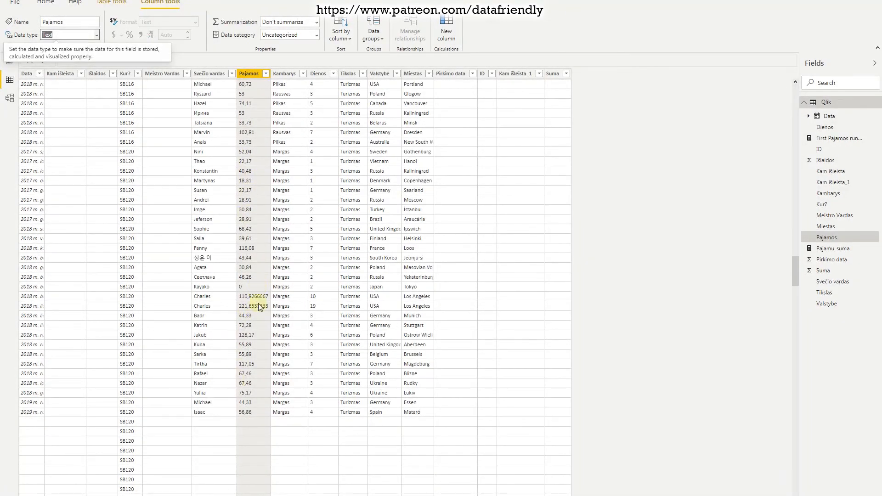
pyautogui.scroll(9, 252, 383)
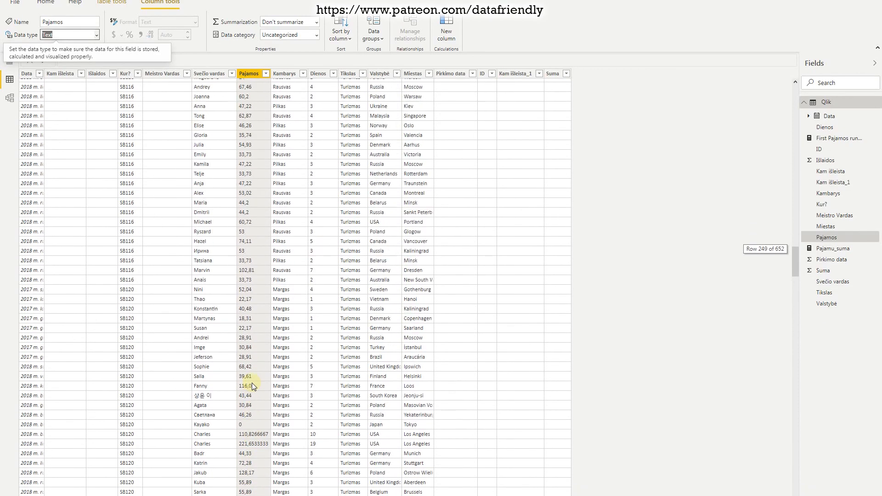
pyautogui.scroll(-12, 256, 383)
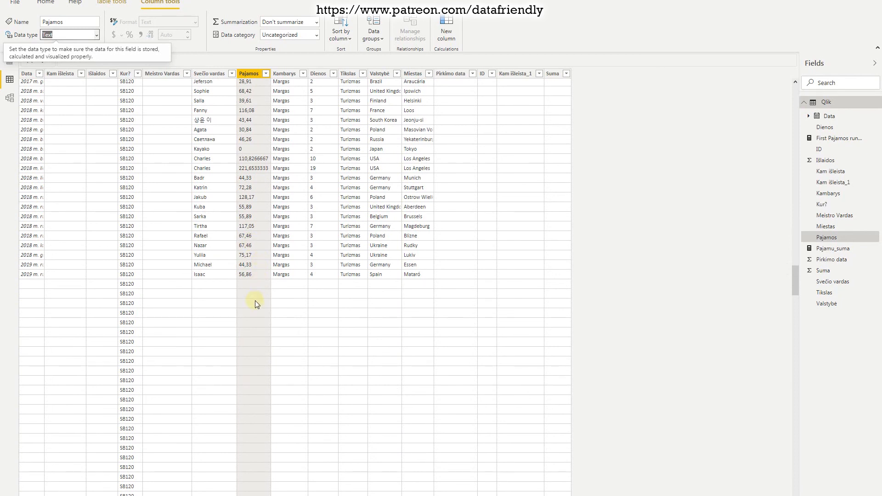
pyautogui.moveTo(795, 280); pyautogui.dragTo(777, 10)
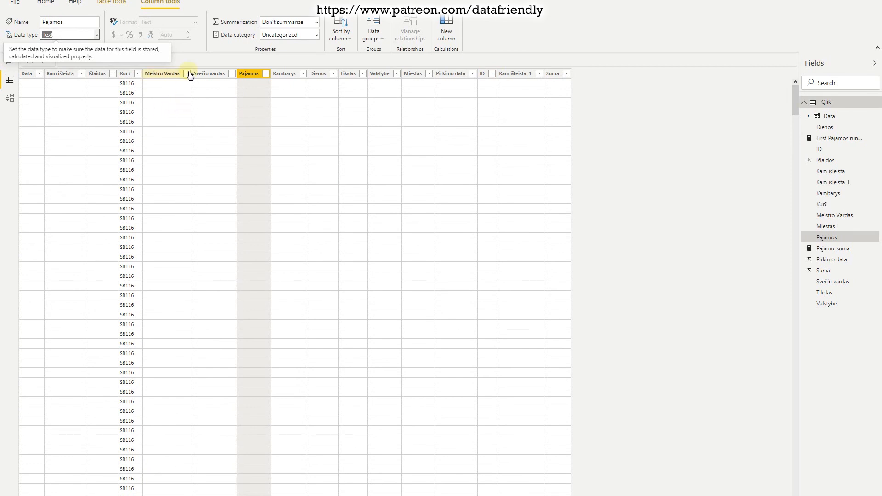
# Retry converting the Pajamos column to Decimal number, accepting the data type change.
pyautogui.click(97, 36)
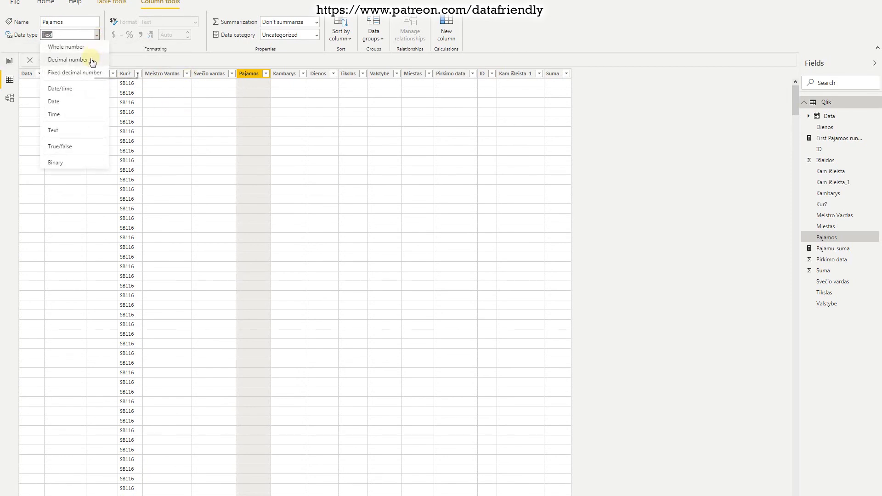
pyautogui.click(89, 60)
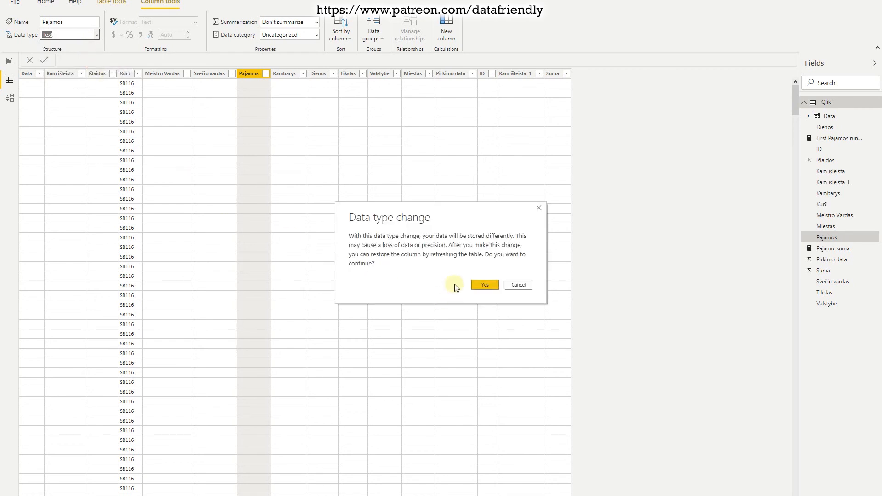
pyautogui.click(487, 285)
pyautogui.click(514, 274)
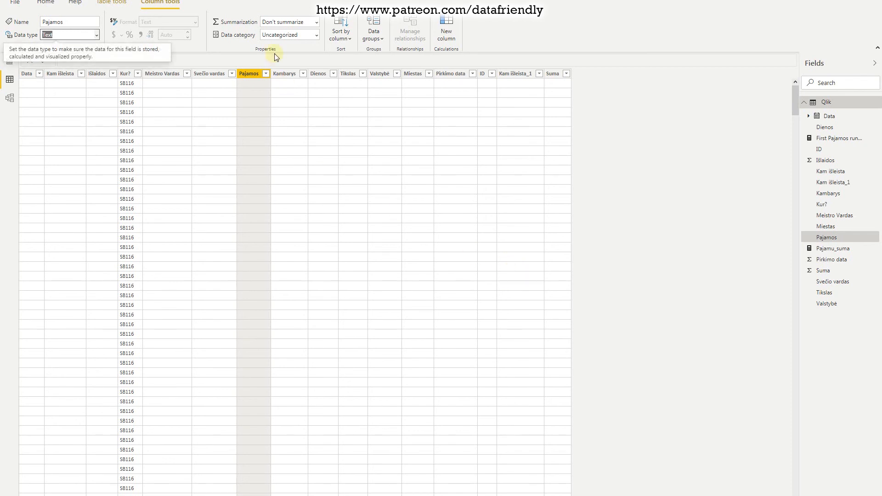
# Review the data category and summarization options available for the Pajamos column.
pyautogui.click(301, 36)
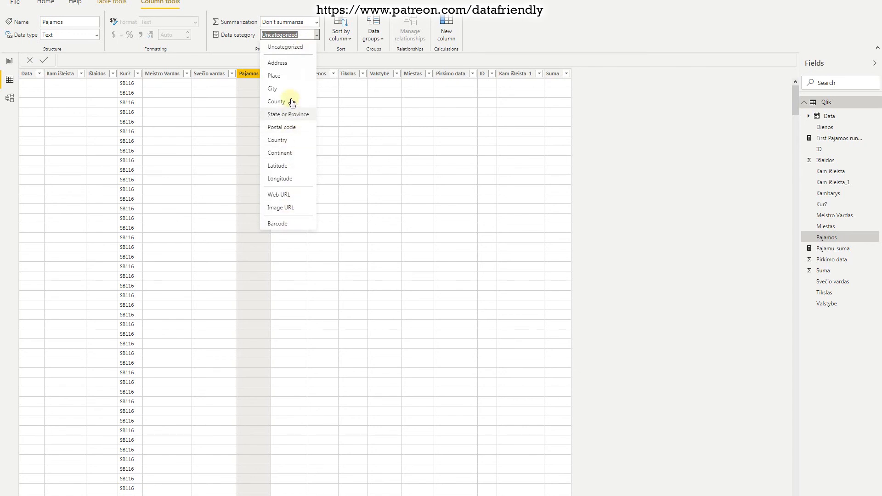
pyautogui.click(321, 32)
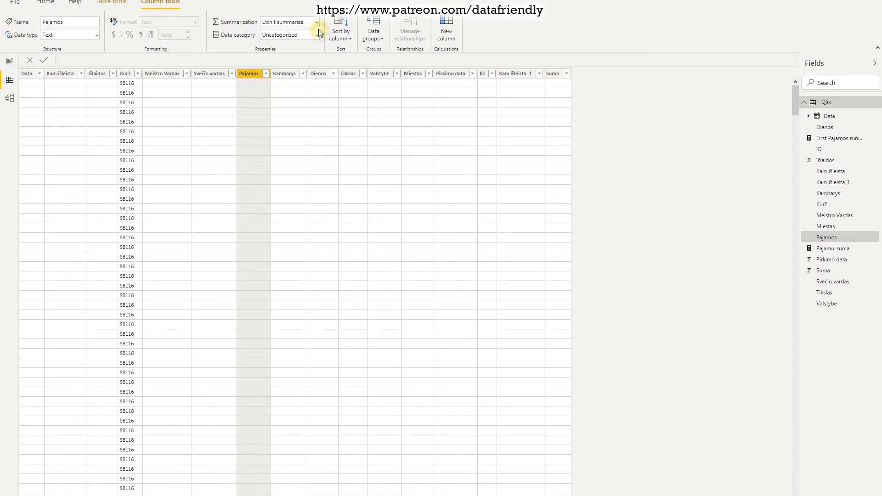
pyautogui.click(317, 24)
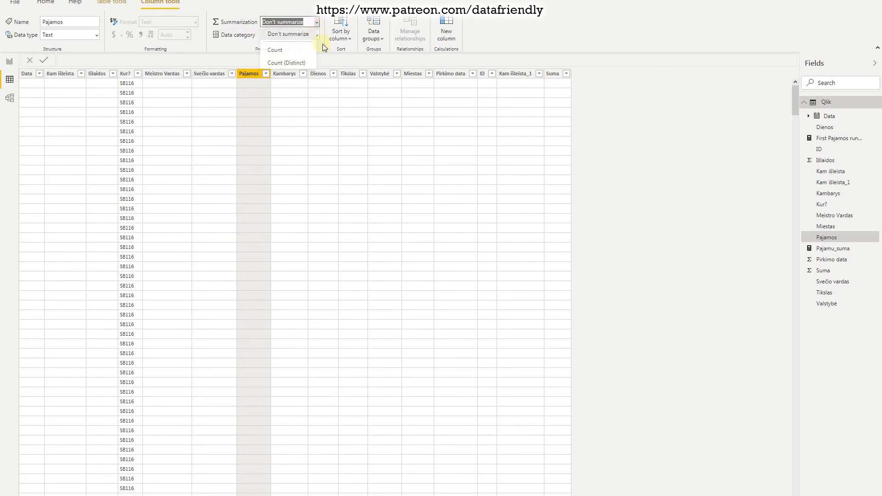
pyautogui.click(329, 57)
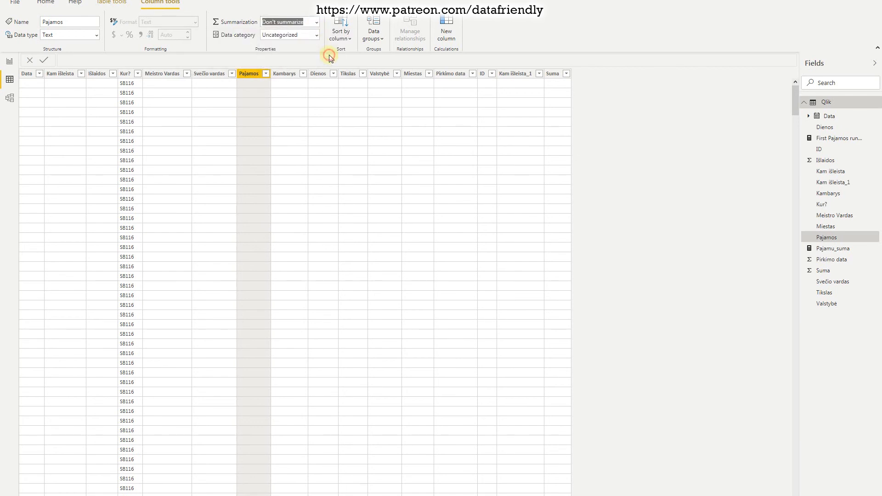
# Review the data type options of the Pajamos column and compare its data type with the Išlaidos column.
pyautogui.click(97, 36)
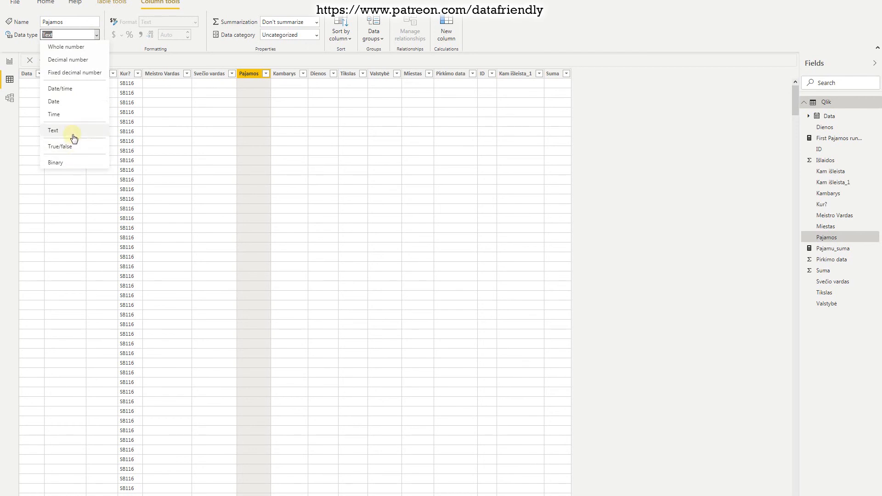
pyautogui.click(128, 58)
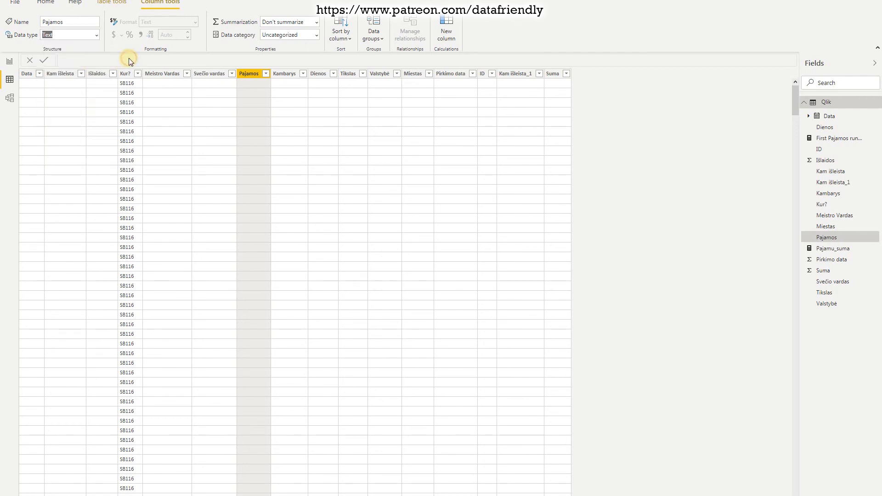
pyautogui.click(102, 75)
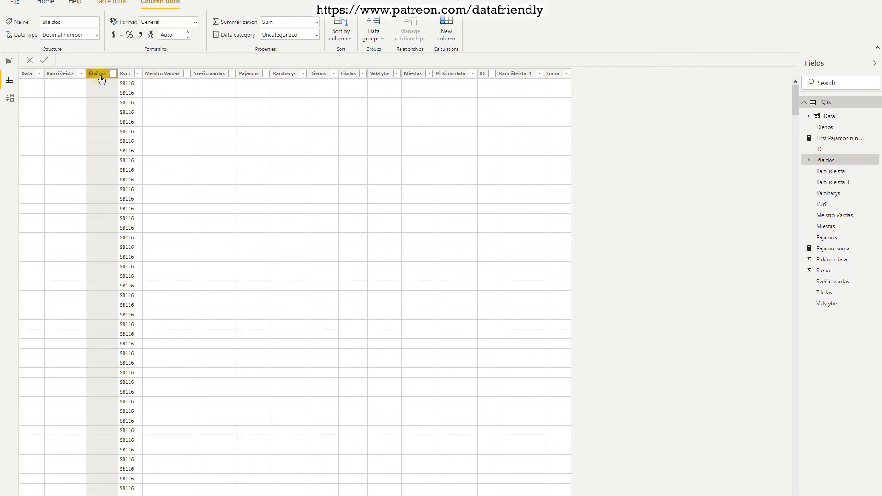
pyautogui.click(254, 79)
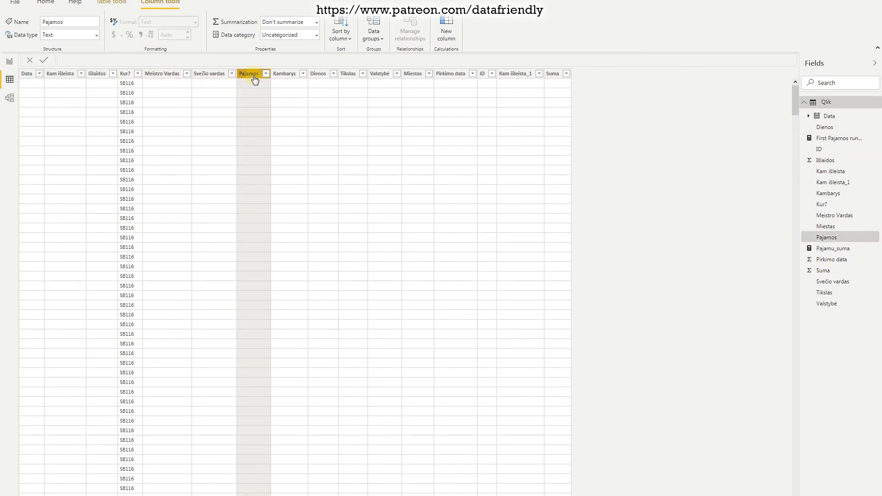
# Look through the Pajamos rows and the column's list of filter values for non-numeric entries.
pyautogui.moveTo(794, 103); pyautogui.dragTo(802, 169)
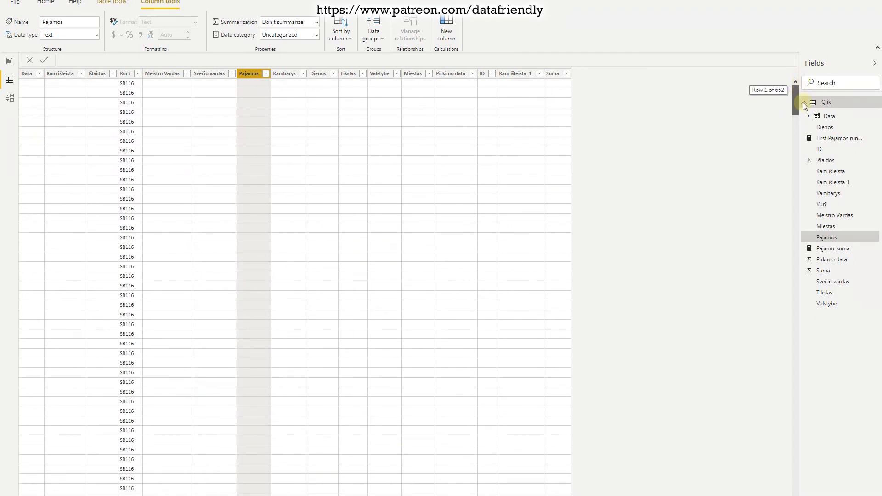
pyautogui.moveTo(805, 105); pyautogui.dragTo(811, 155)
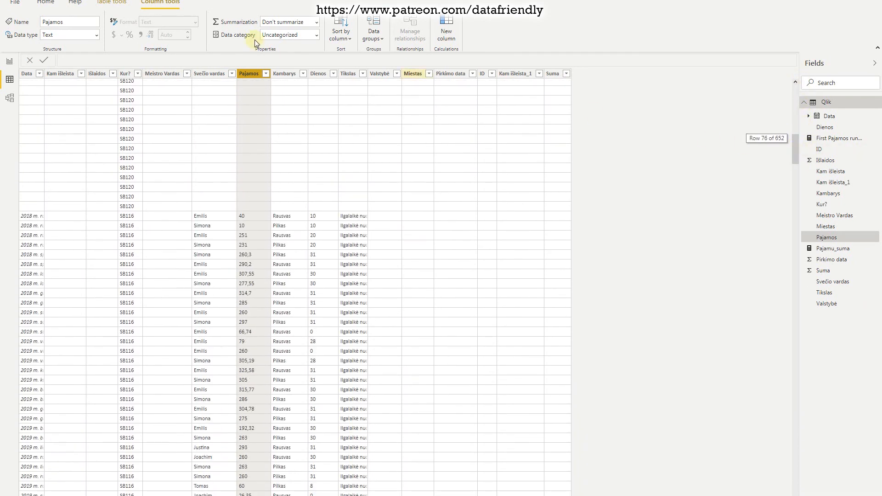
pyautogui.click(265, 73)
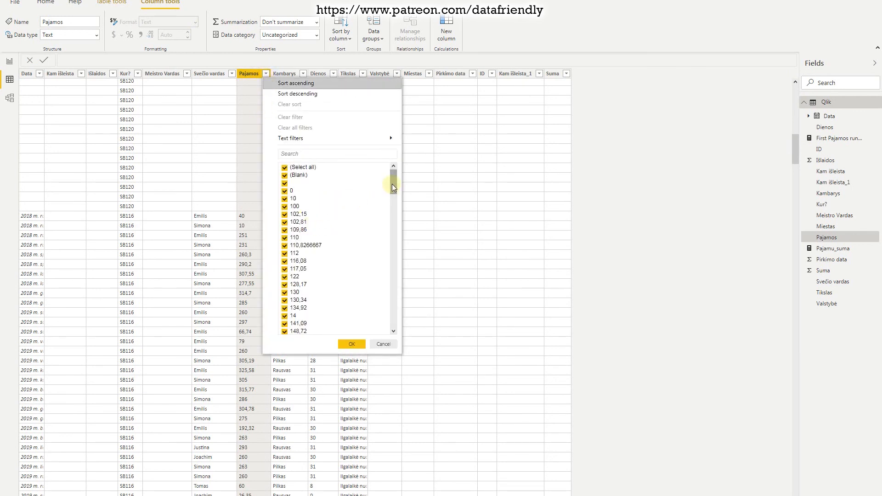
pyautogui.moveTo(393, 184); pyautogui.dragTo(395, 232)
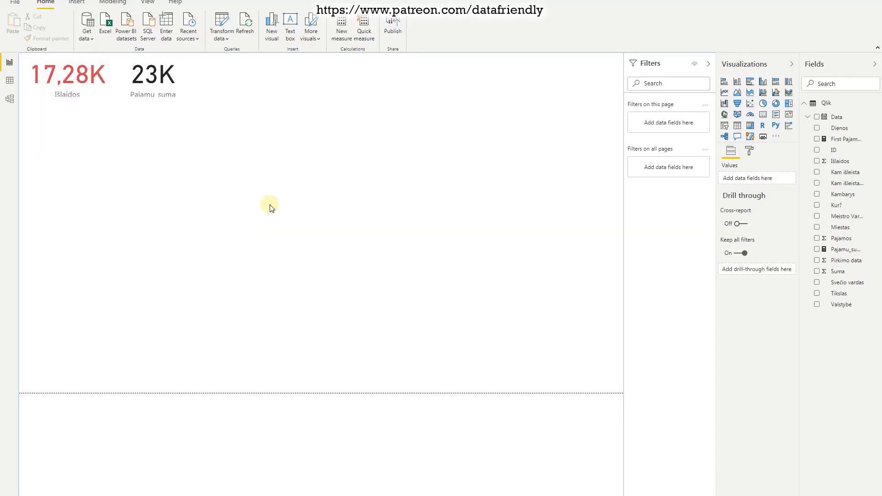
# Open the Qlik query in the Power Query Editor and examine the Pajamos column's data type and values.
pyautogui.click(228, 41)
pyautogui.click(237, 53)
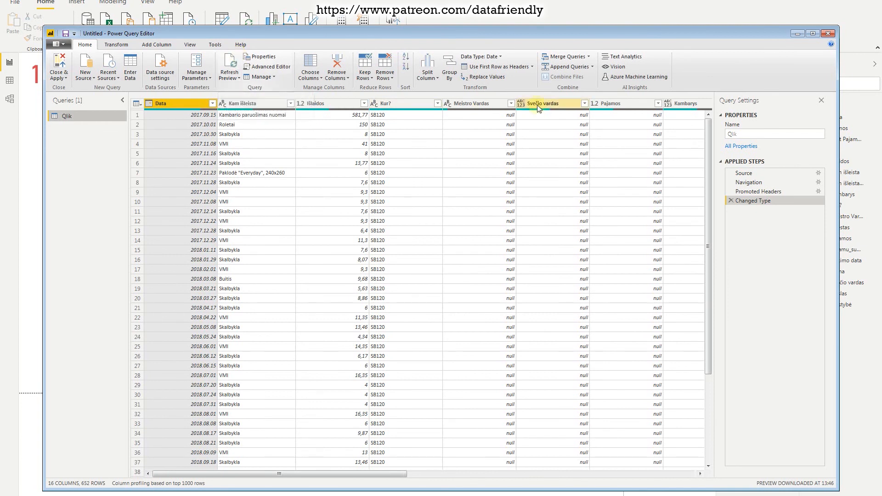
pyautogui.click(615, 104)
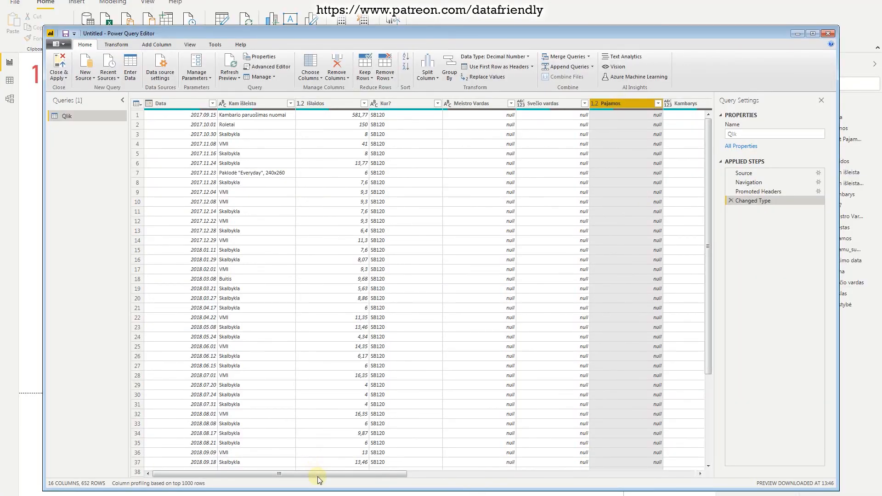
pyautogui.moveTo(317, 476); pyautogui.dragTo(291, 474)
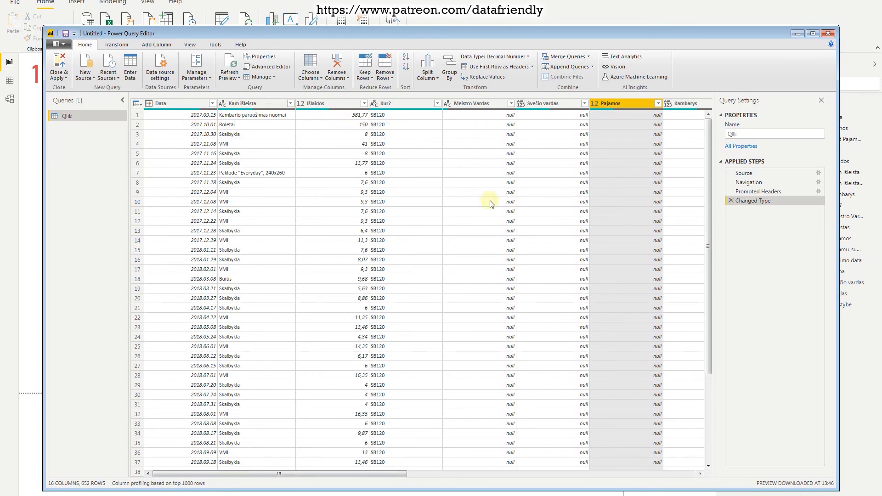
pyautogui.moveTo(362, 473); pyautogui.dragTo(408, 473)
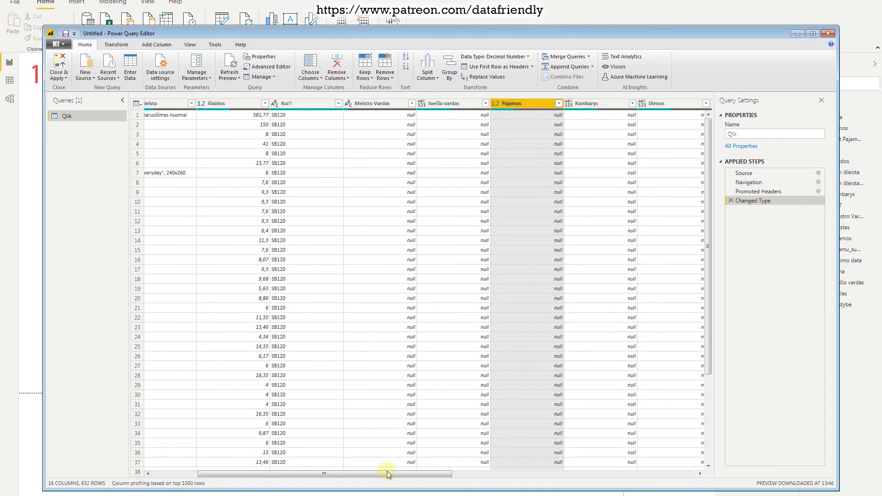
# Set the Dienos column's data type to Whole Number and check its converted values further down the table.
pyautogui.moveTo(388, 476); pyautogui.dragTo(444, 476)
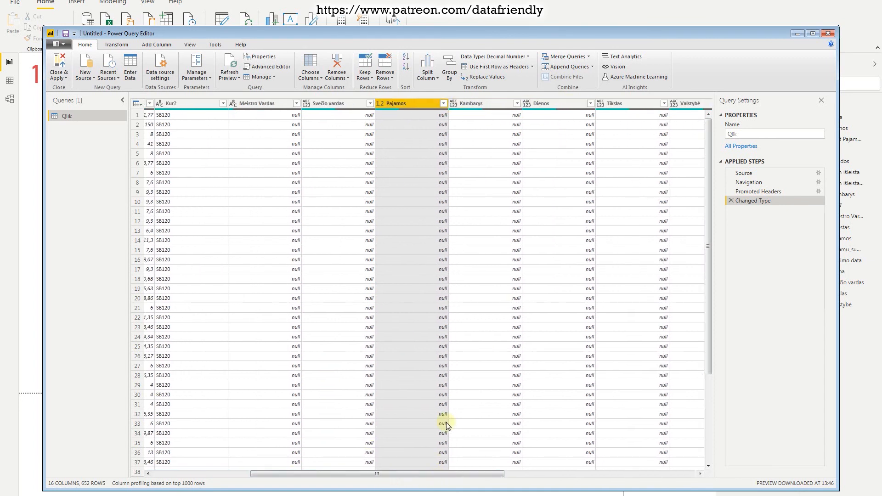
pyautogui.click(580, 104)
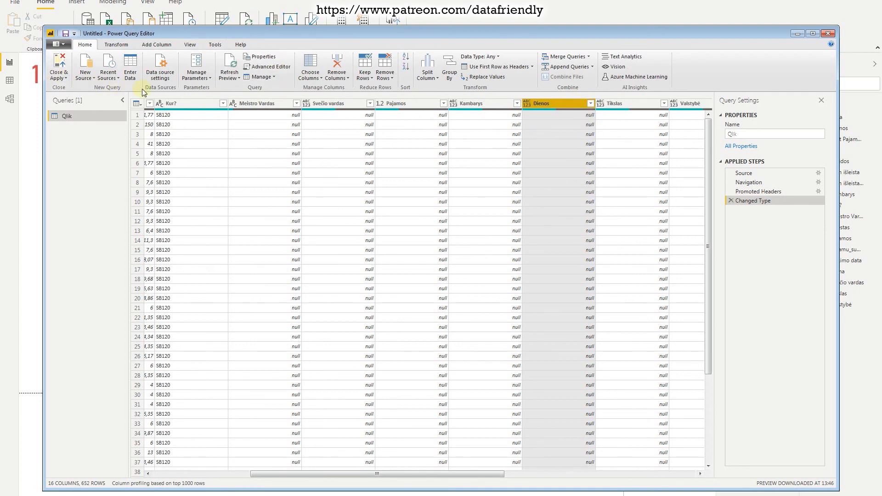
pyautogui.click(498, 57)
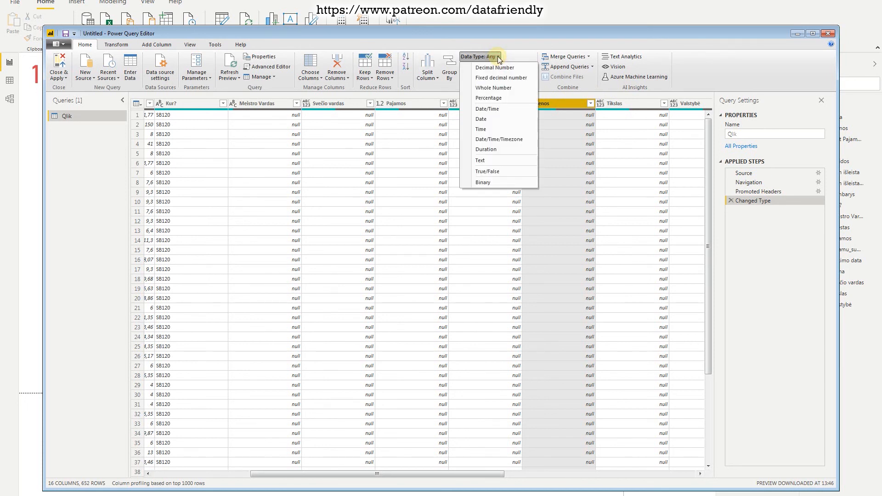
pyautogui.click(491, 89)
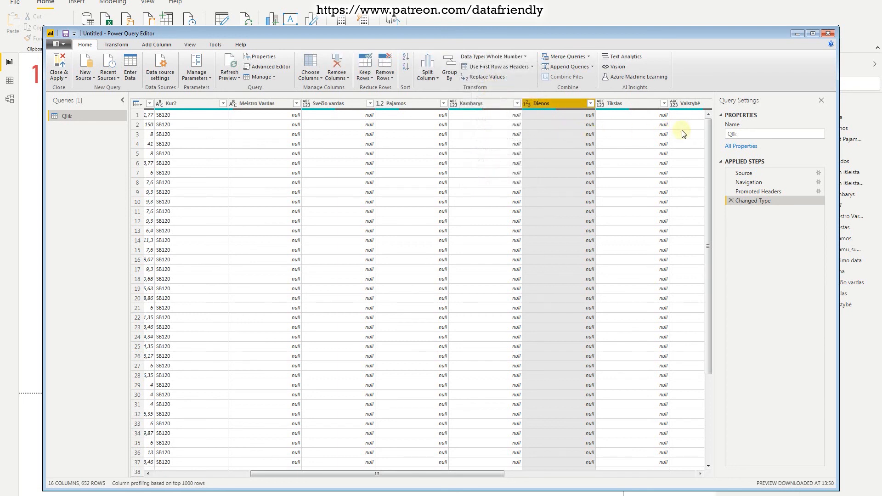
pyautogui.moveTo(707, 141); pyautogui.dragTo(710, 456)
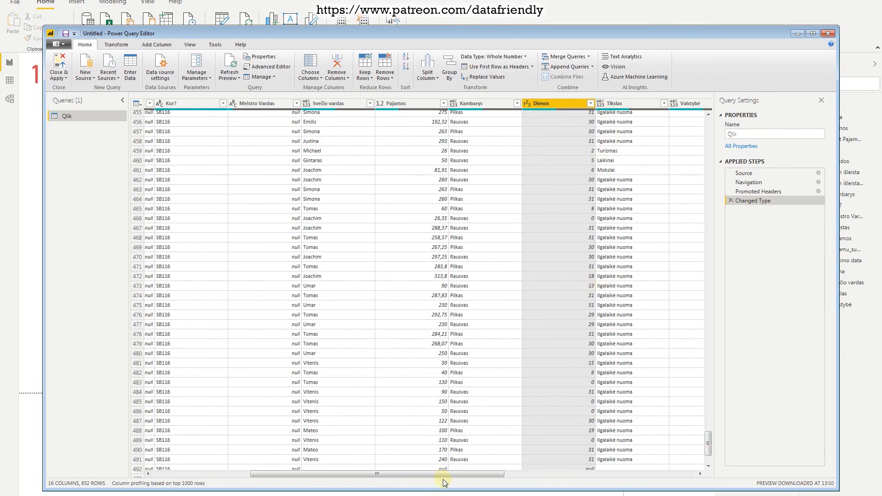
# Convert the Pirkimo data column to the Date type, adding the conversion as a new step.
pyautogui.moveTo(445, 475); pyautogui.dragTo(592, 482)
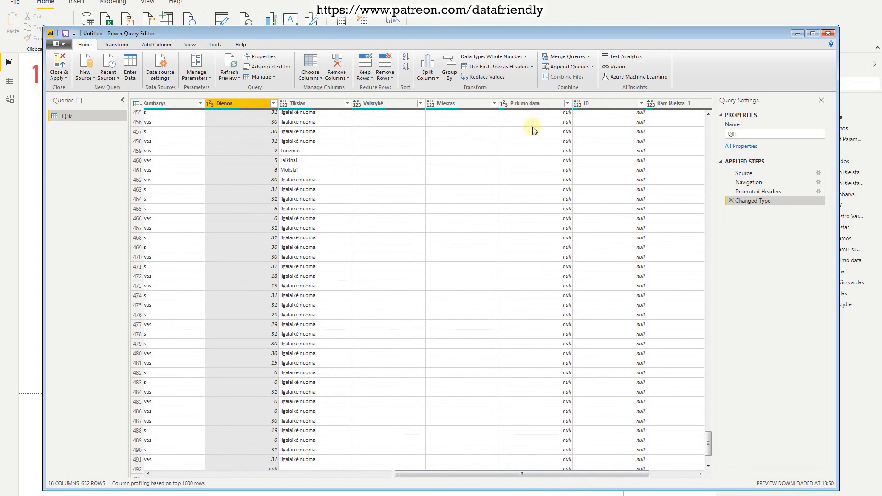
pyautogui.click(543, 172)
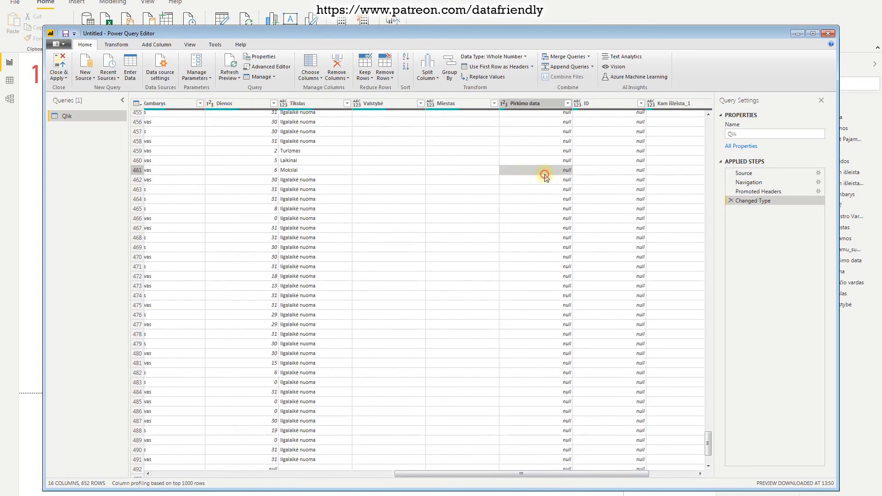
pyautogui.moveTo(709, 393); pyautogui.dragTo(709, 128)
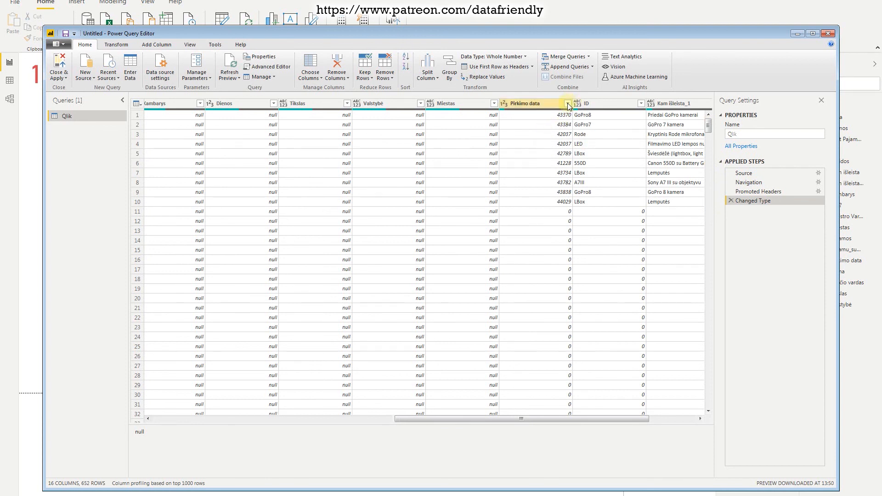
pyautogui.click(548, 104)
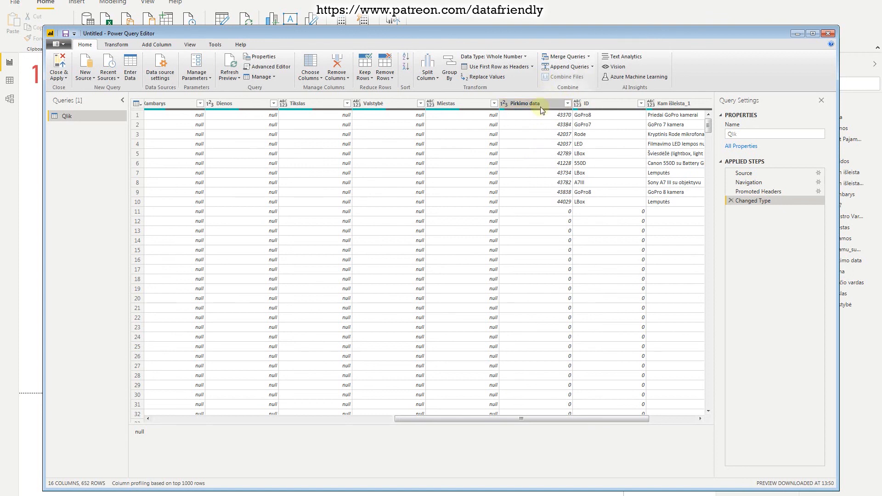
pyautogui.click(528, 57)
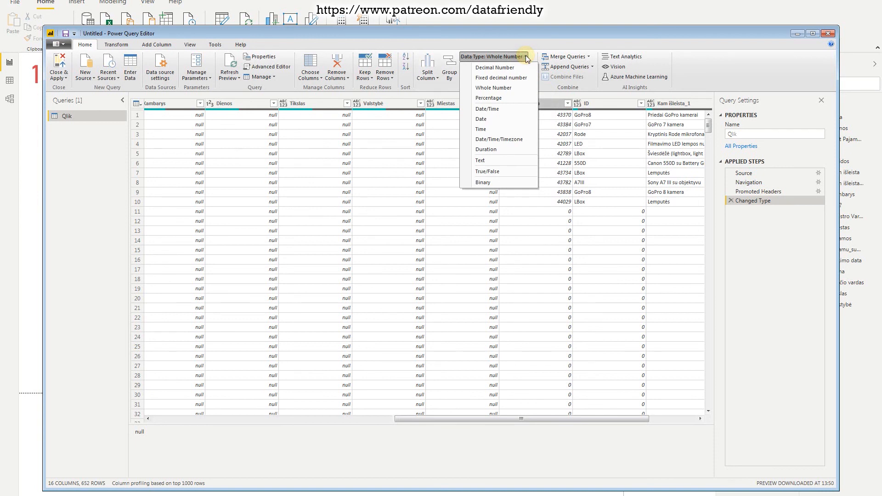
pyautogui.click(487, 118)
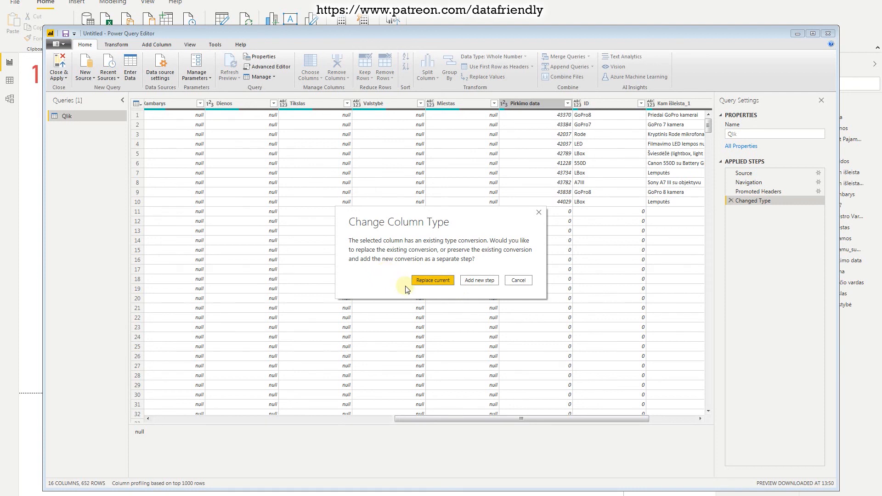
pyautogui.click(481, 282)
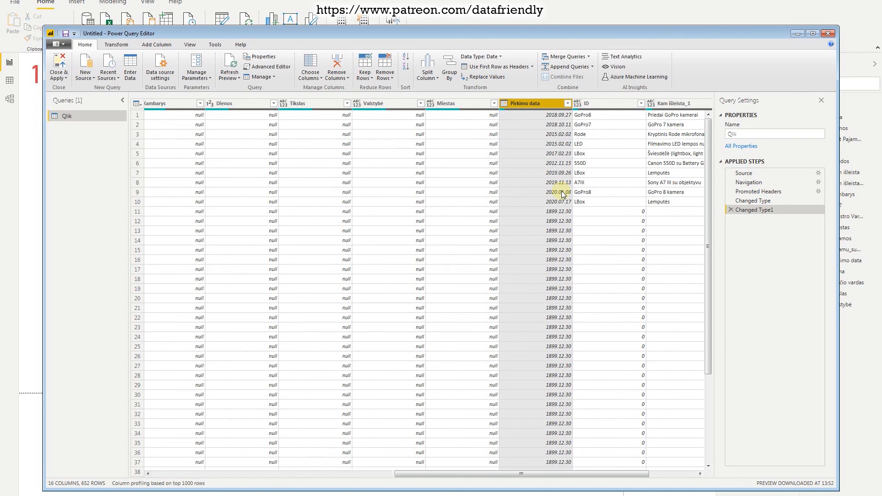
# Look through the converted Pirkimo data values for placeholder dates and empty rows.
pyautogui.click(708, 263)
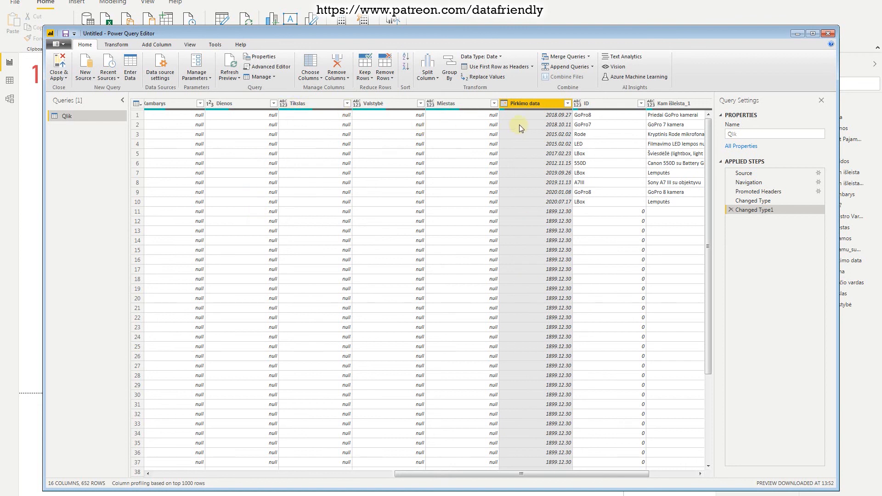
pyautogui.click(538, 211)
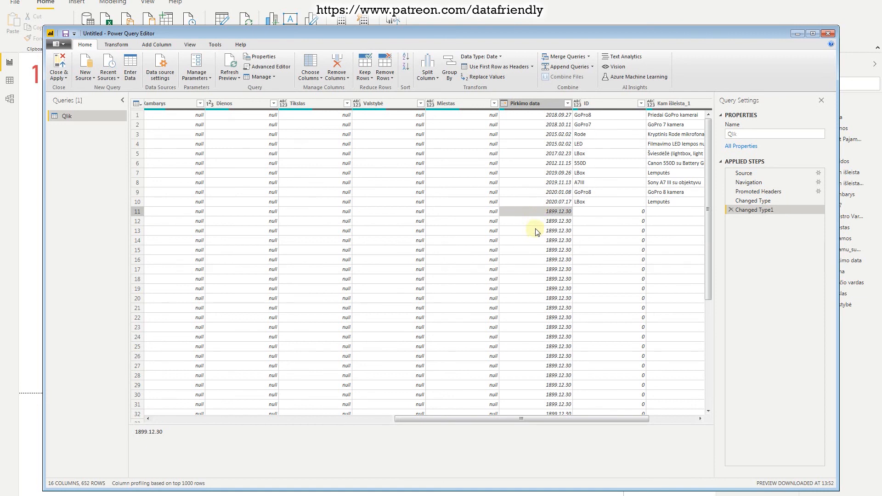
pyautogui.click(538, 222)
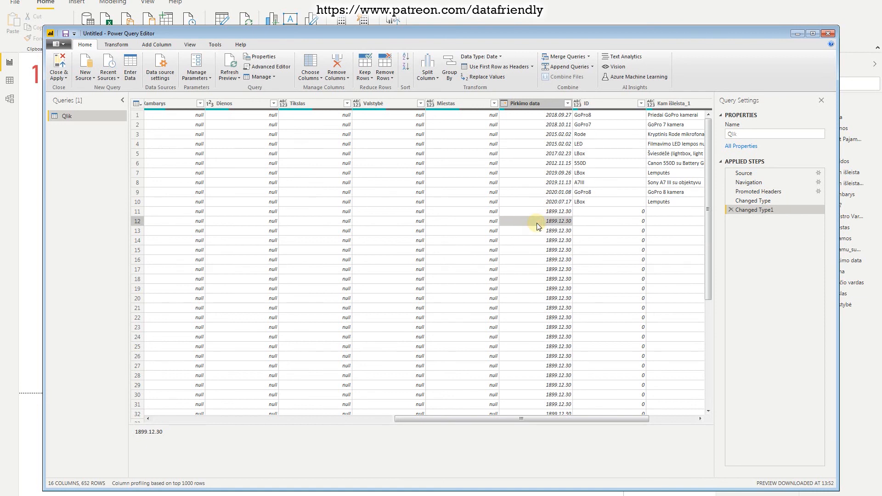
pyautogui.scroll(-5, 556, 276)
pyautogui.scroll(-2, 555, 276)
pyautogui.scroll(-5, 555, 276)
pyautogui.scroll(3, 555, 276)
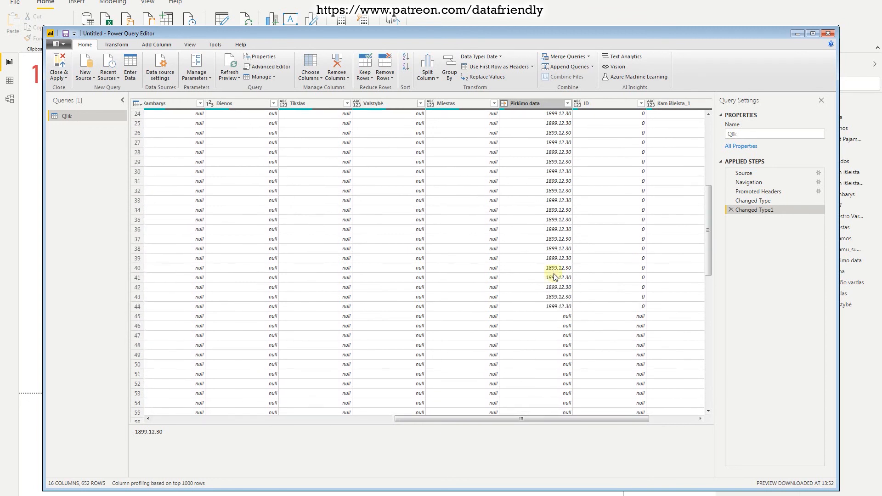
pyautogui.scroll(8, 555, 277)
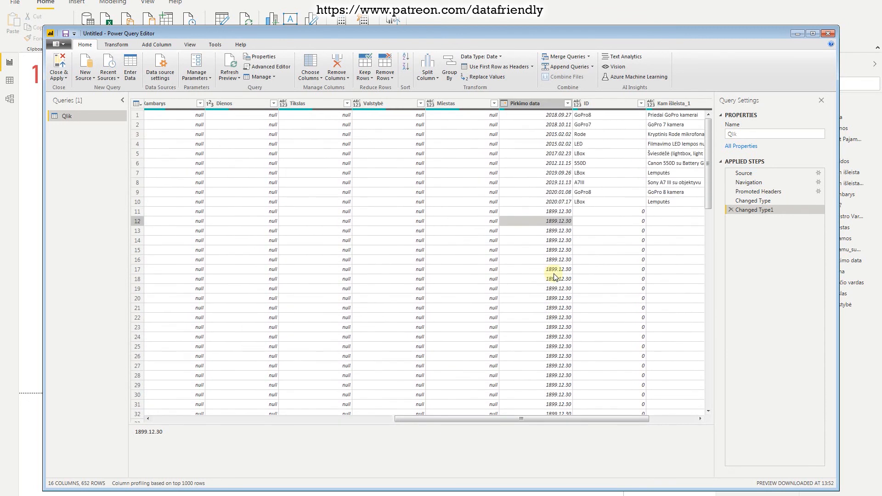
# Check the remaining columns through Suma, then apply the query changes and close the Power Query Editor.
pyautogui.hscroll(3, 555, 277)
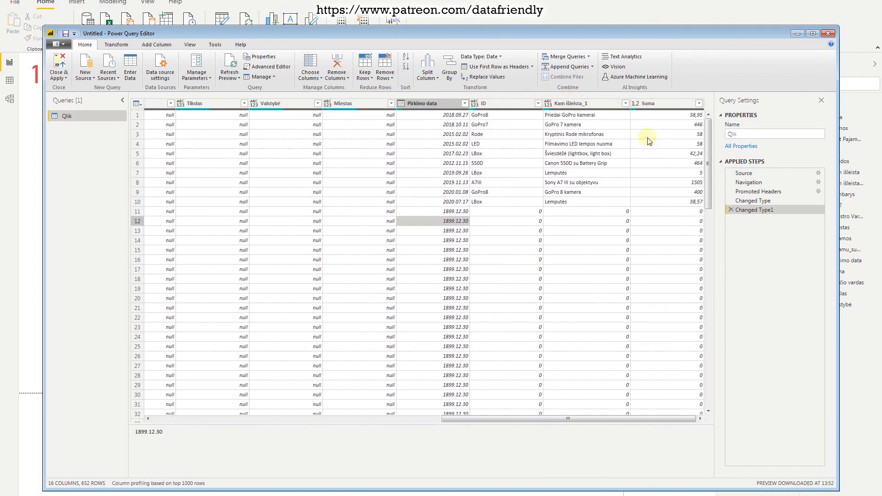
pyautogui.click(62, 60)
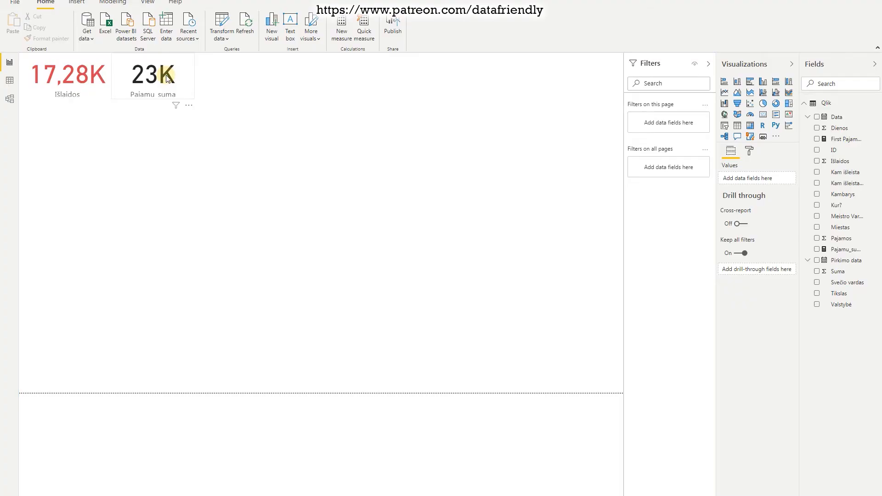
# Open the data label color choices for the Pajamu_suma card.
pyautogui.click(166, 76)
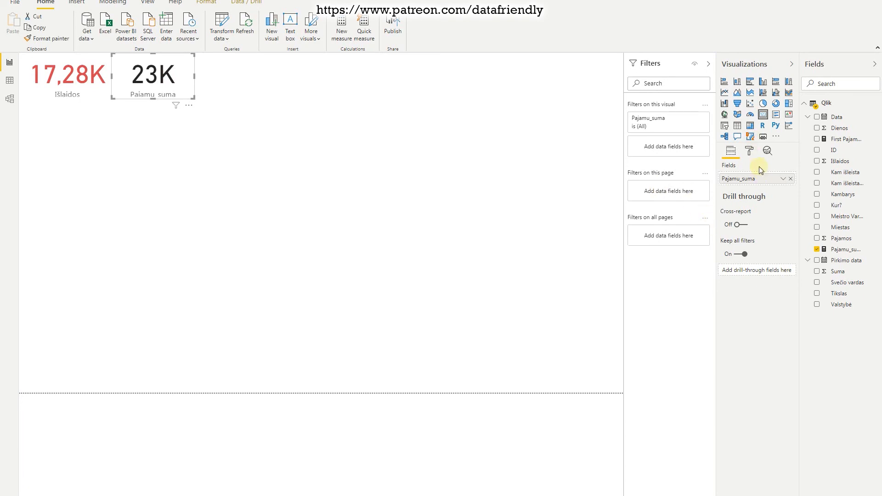
pyautogui.click(751, 152)
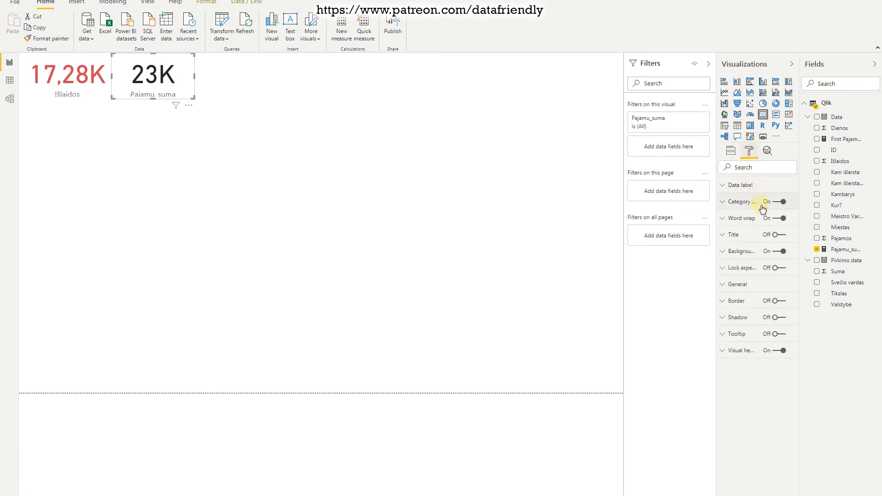
pyautogui.click(741, 185)
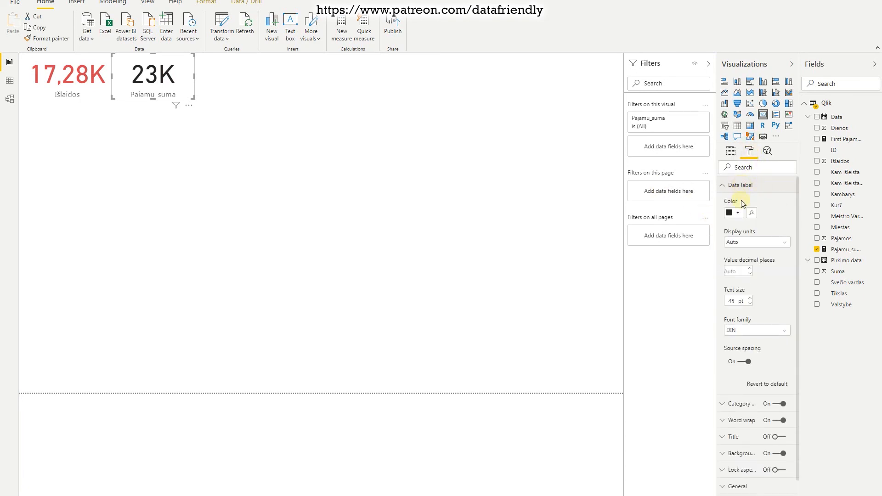
pyautogui.click(737, 214)
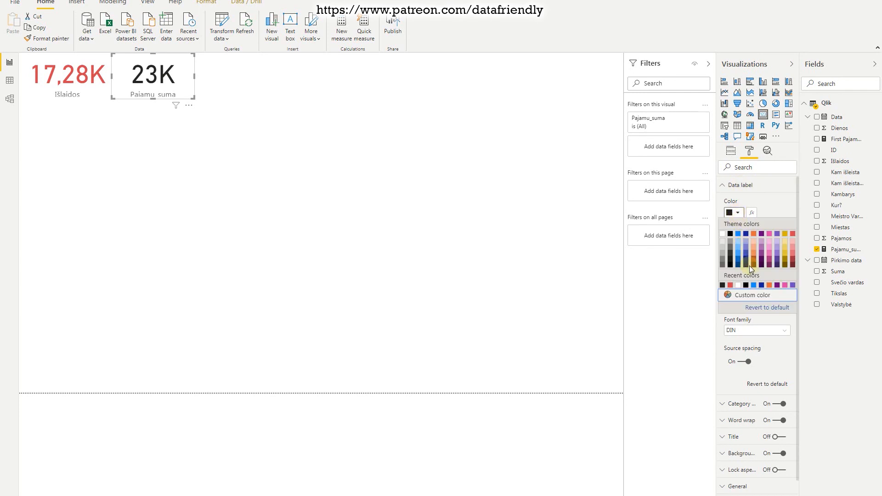
# Try the custom light green shades 96FFC4 and D3FFF8 as the Pajamu_suma card's data label color.
pyautogui.click(751, 296)
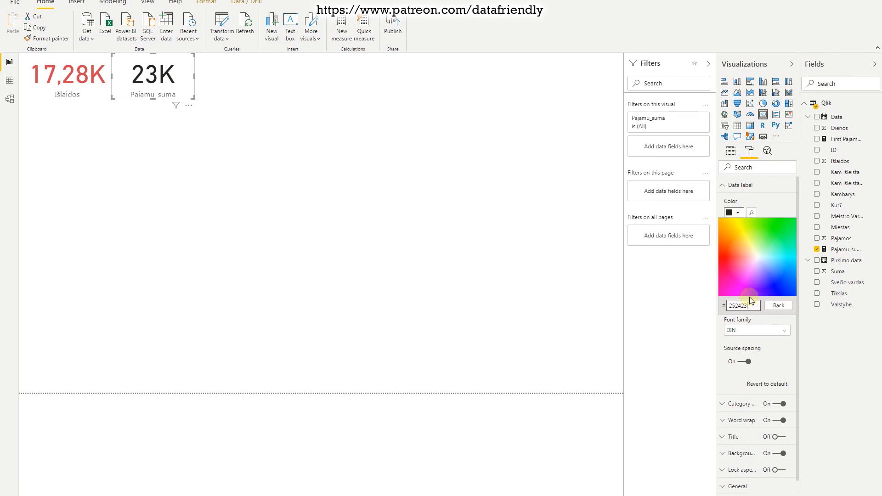
pyautogui.click(775, 252)
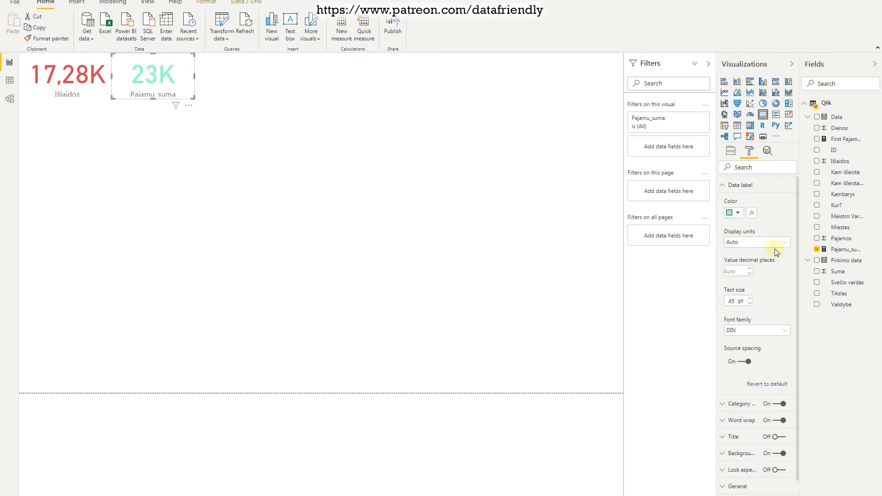
pyautogui.click(740, 214)
pyautogui.click(732, 297)
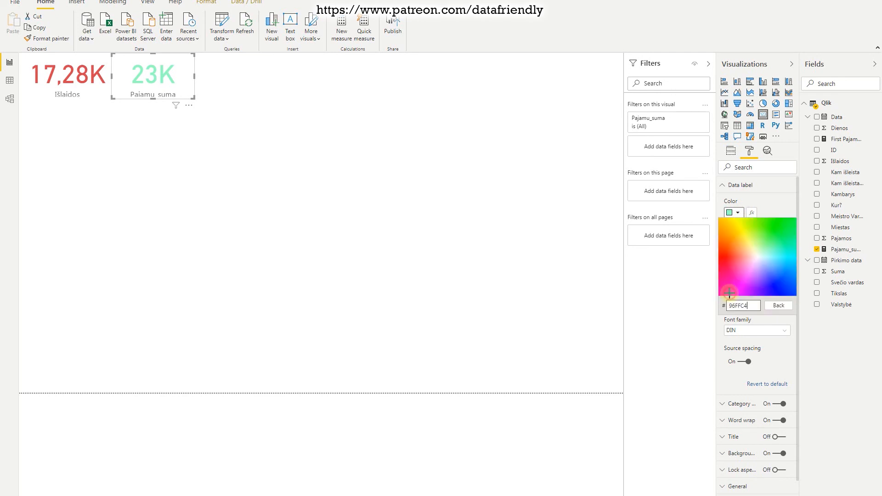
pyautogui.click(763, 256)
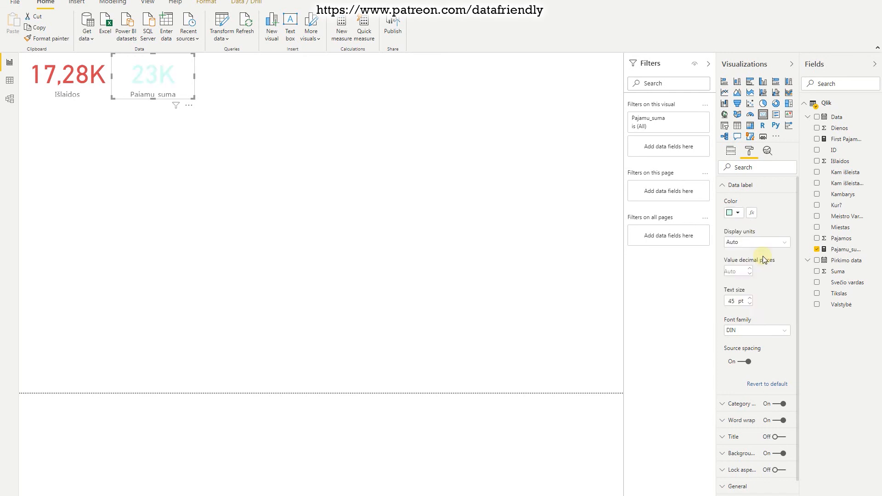
pyautogui.click(740, 212)
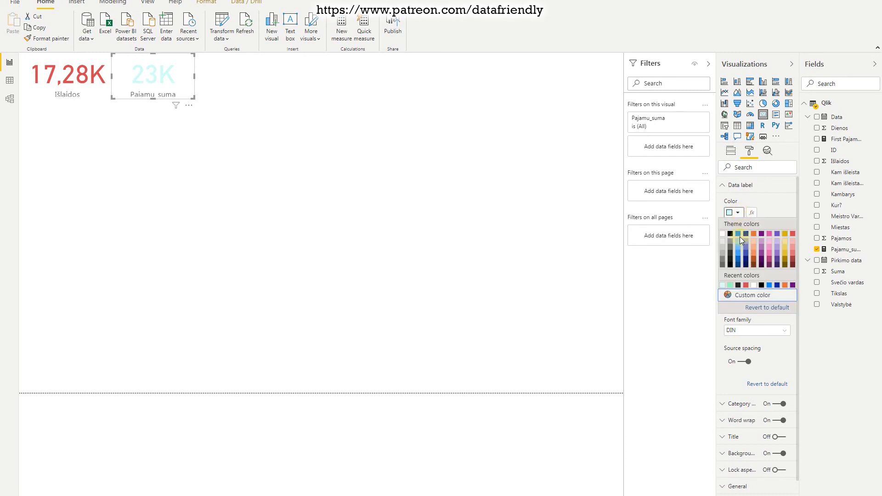
pyautogui.click(732, 300)
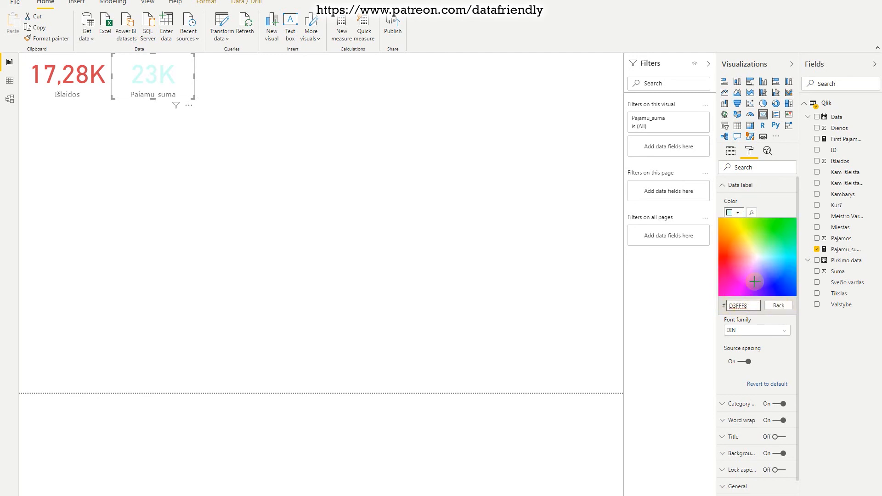
# Set the Pajamu_suma card's data label color to the blue theme color and deselect the card.
pyautogui.click(739, 212)
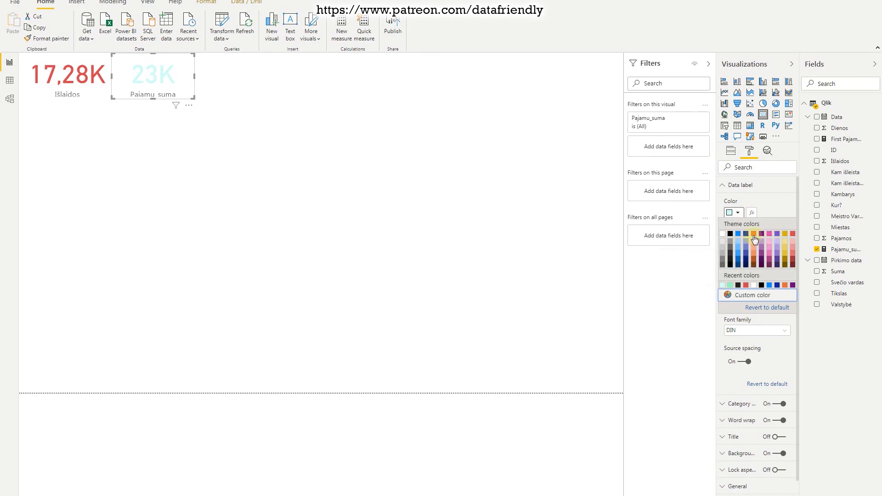
pyautogui.click(739, 234)
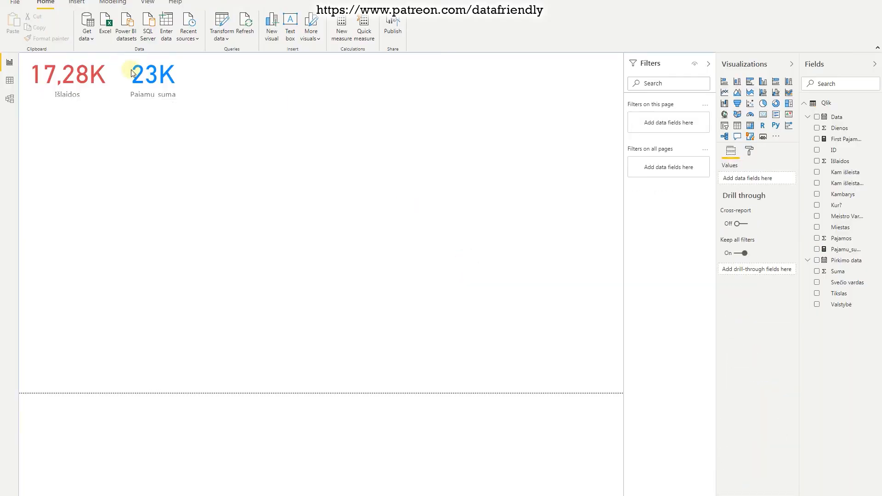
pyautogui.click(159, 78)
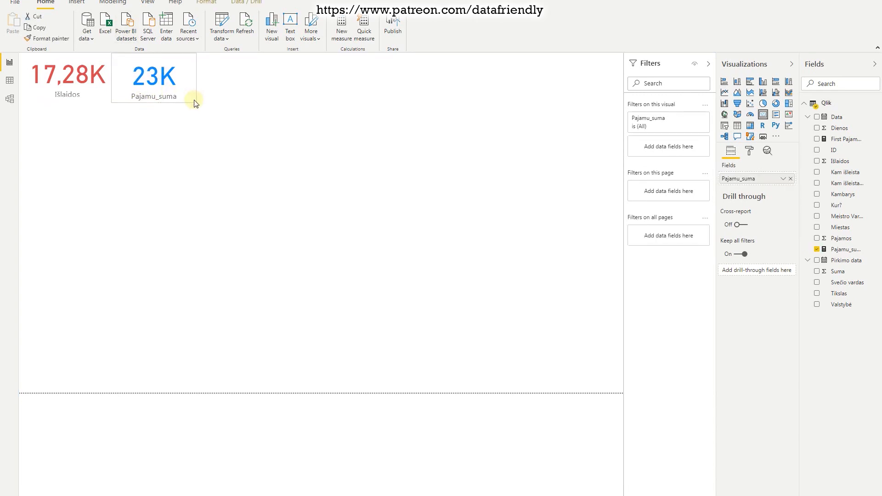
pyautogui.click(264, 201)
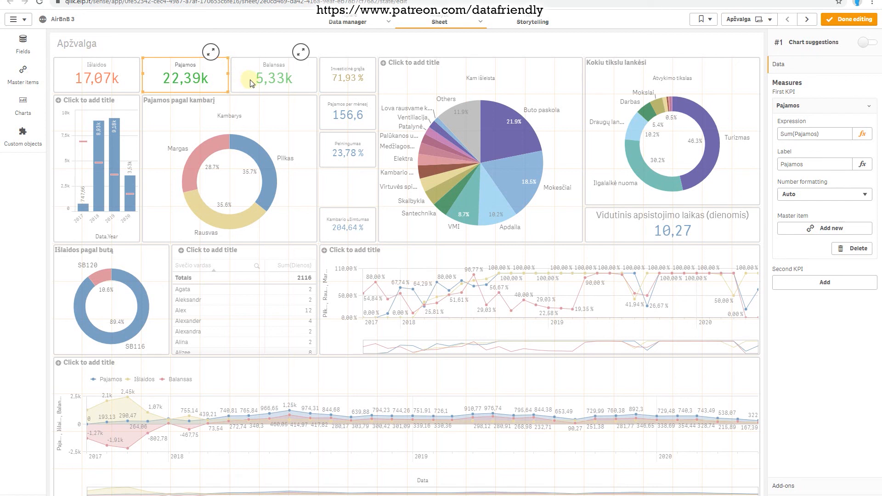
# Check the Balansas KPI in Qlik Sense, and in Power BI add an empty card fitted beside the Pajamu_suma card.
pyautogui.click(252, 83)
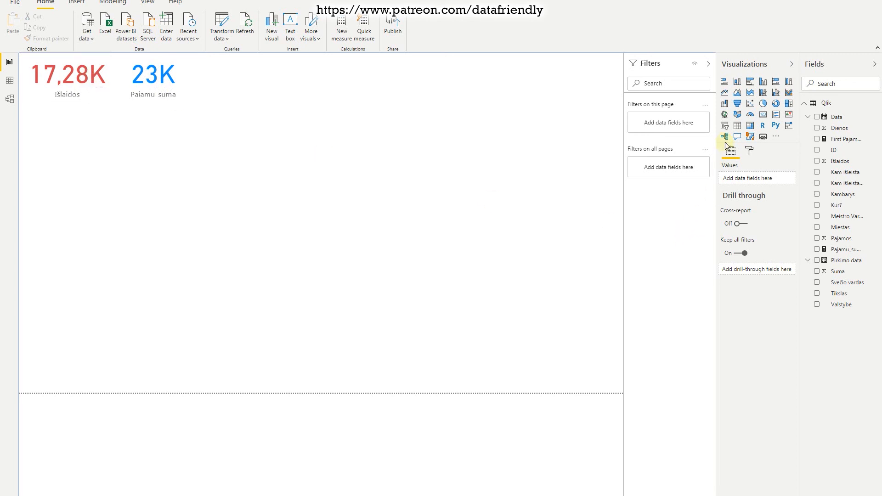
pyautogui.click(763, 116)
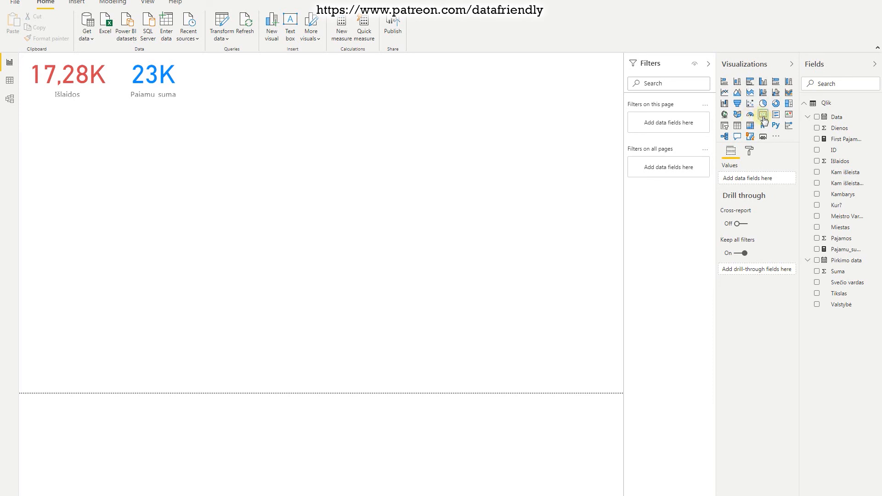
pyautogui.moveTo(41, 181); pyautogui.dragTo(226, 87)
pyautogui.moveTo(227, 124); pyautogui.dragTo(225, 99)
pyautogui.moveTo(271, 75); pyautogui.dragTo(259, 79)
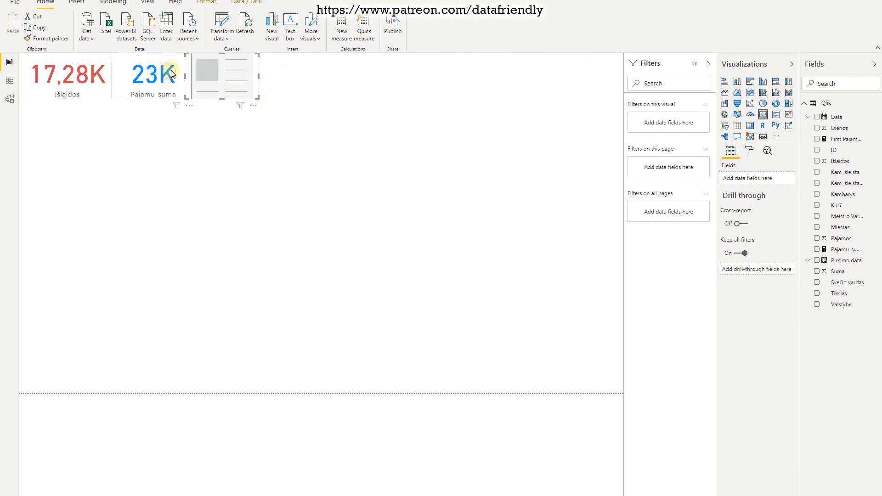
pyautogui.click(185, 82)
pyautogui.moveTo(195, 76); pyautogui.dragTo(258, 75)
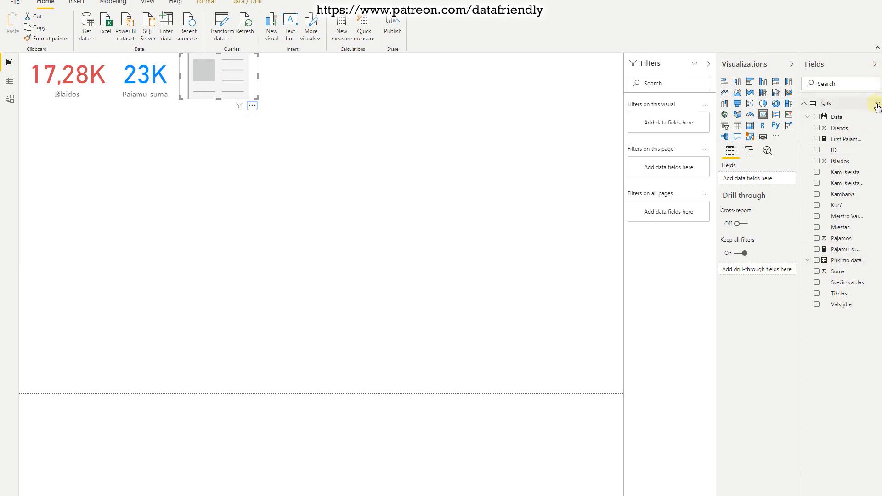
# Create a new measure named Balansas in the Qlik table, starting its formula with sum over Qlik[Pajamos].
pyautogui.click(877, 104)
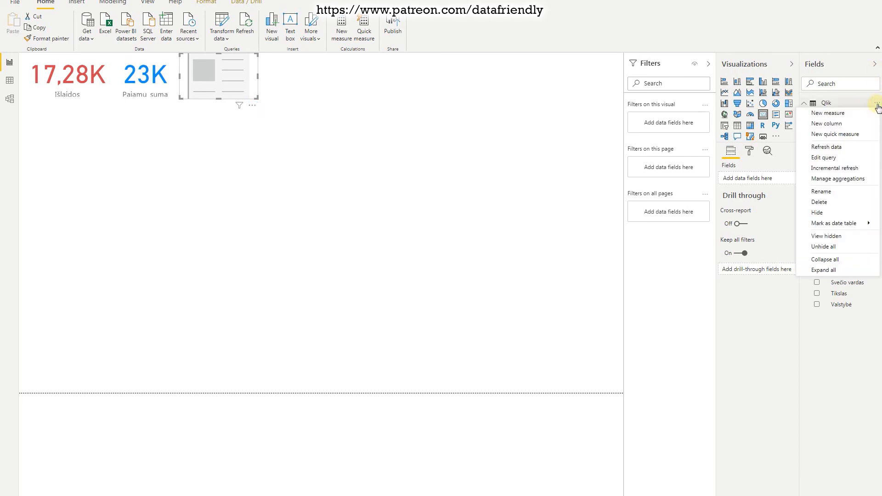
pyautogui.click(831, 113)
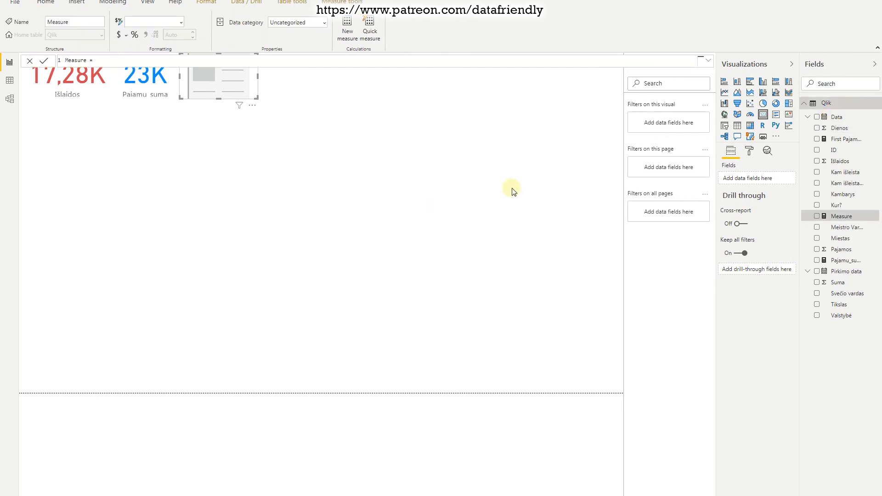
pyautogui.doubleClick(80, 60)
pyautogui.write('Balansas')
pyautogui.write('P')
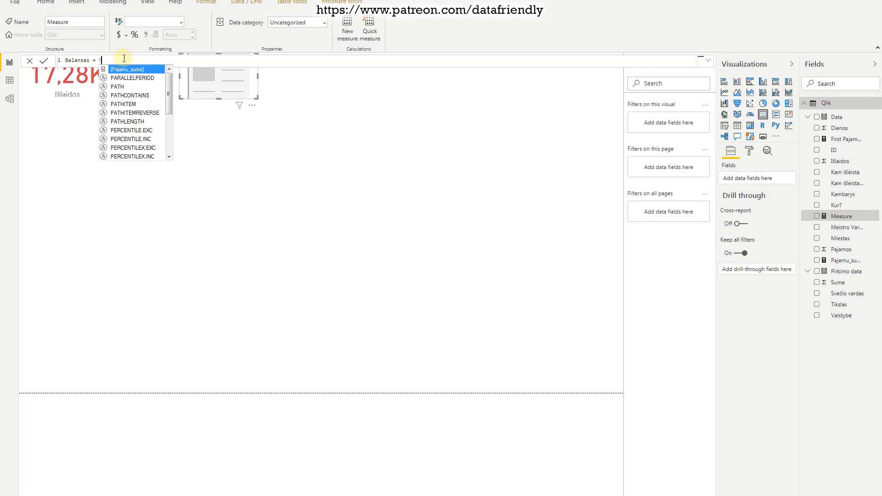
pyautogui.press('BackSpace')
pyautogui.write('sum')
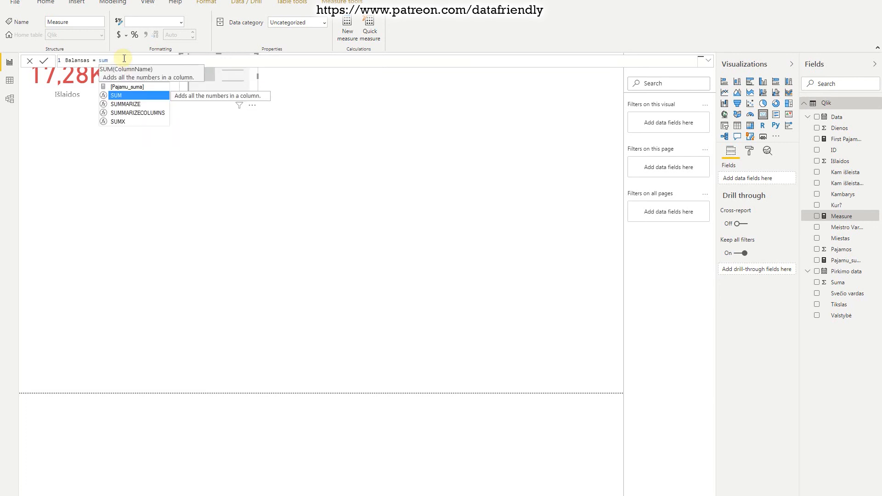
pyautogui.write('(')
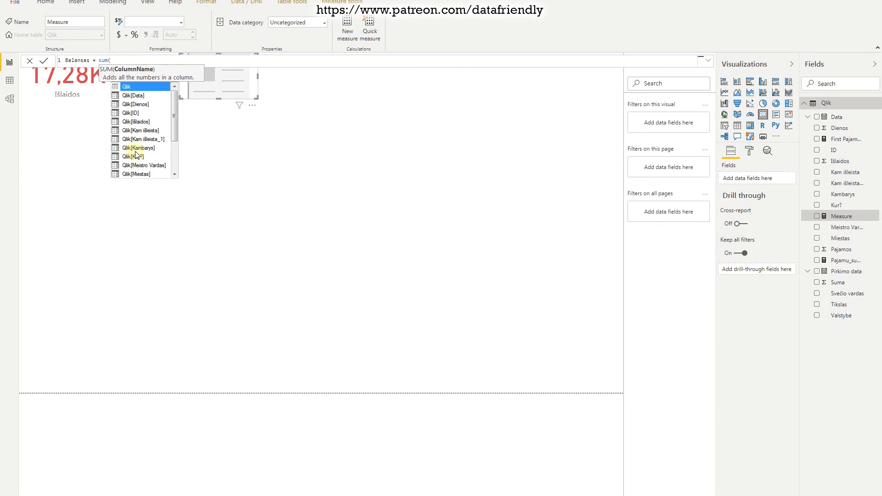
pyautogui.moveTo(175, 112); pyautogui.dragTo(177, 145)
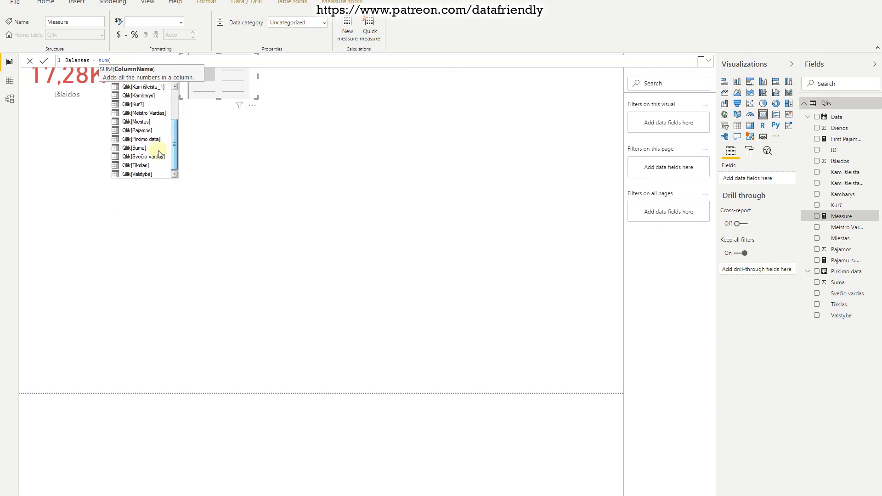
pyautogui.click(144, 130)
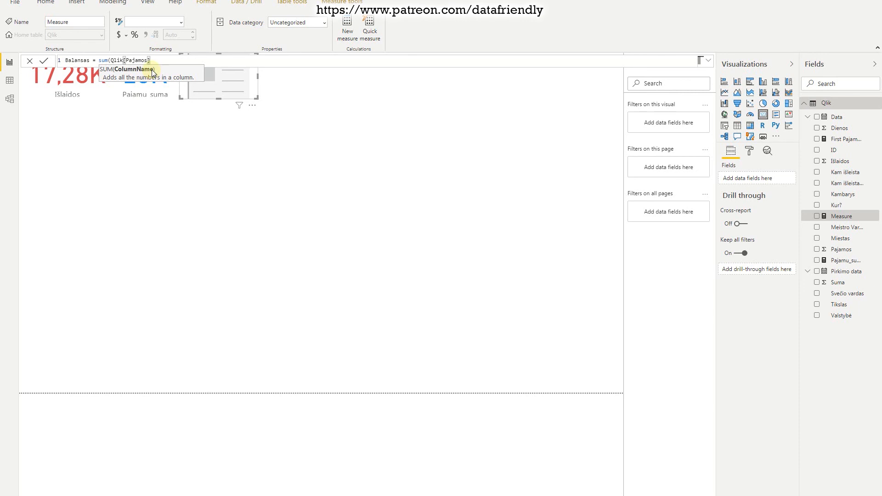
# Subtract the sum of Qlik[Išlaidos] in the Balansas formula and commit the measure.
pyautogui.write('-sum(')
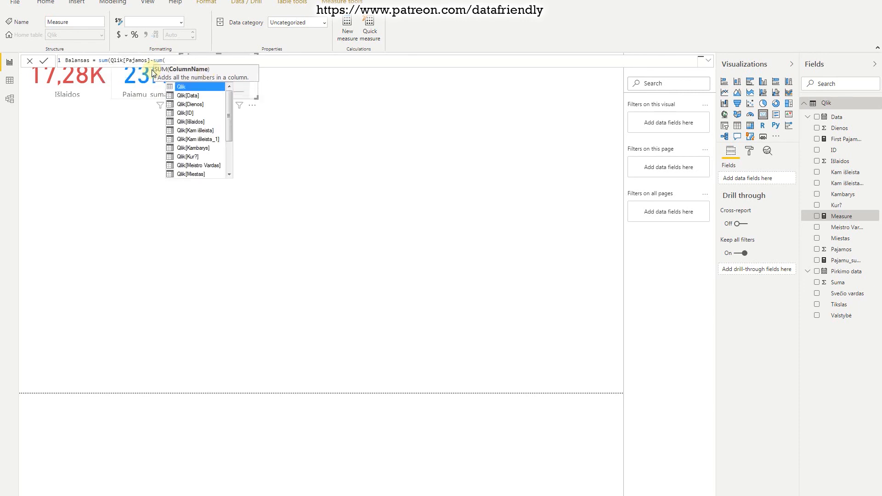
pyautogui.click(196, 122)
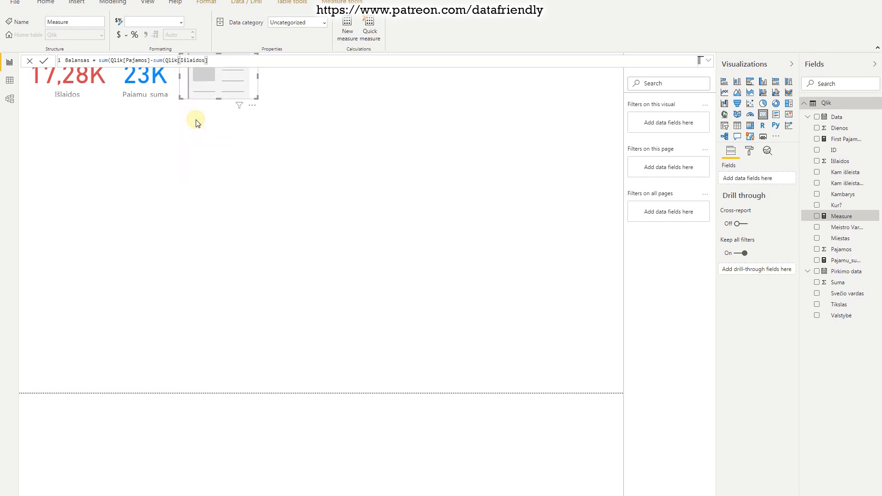
pyautogui.click(198, 124)
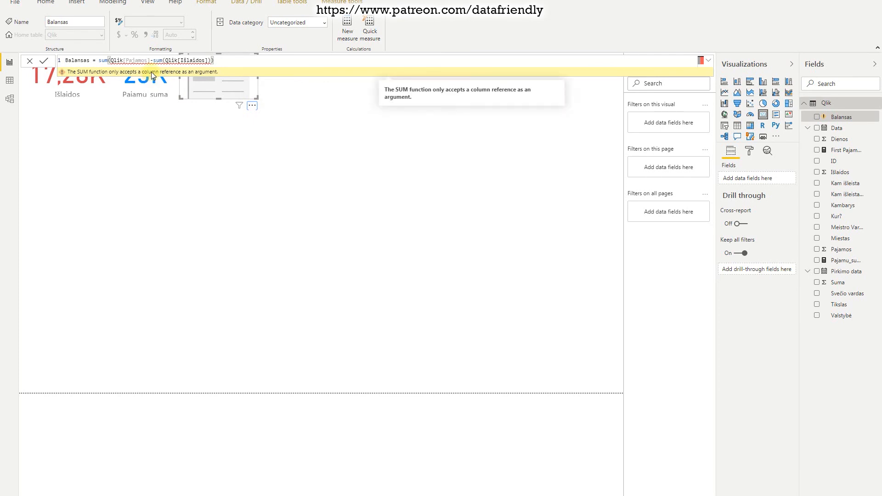
# Correct the parentheses so the measure reads Balansas = sum(Qlik[Pajamos])-sum(Qlik[Išlaidos]), and commit it.
pyautogui.click(232, 61)
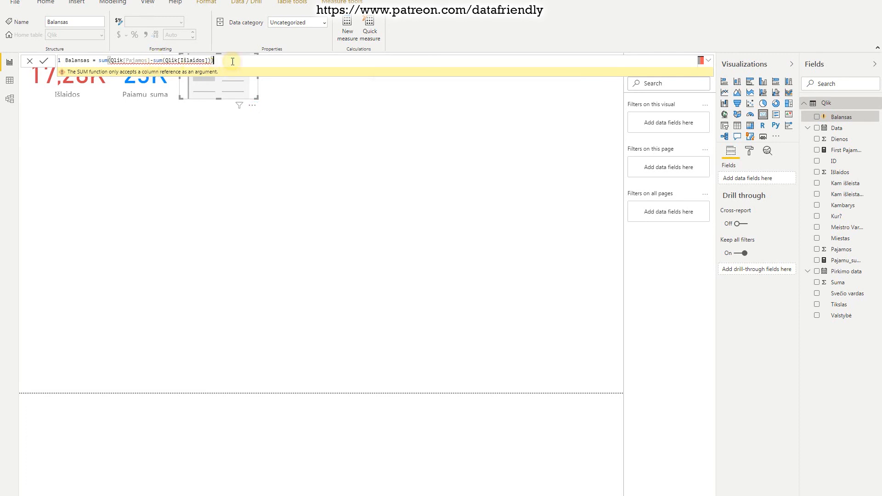
pyautogui.press('BackSpace')
pyautogui.click(150, 60)
pyautogui.write(')')
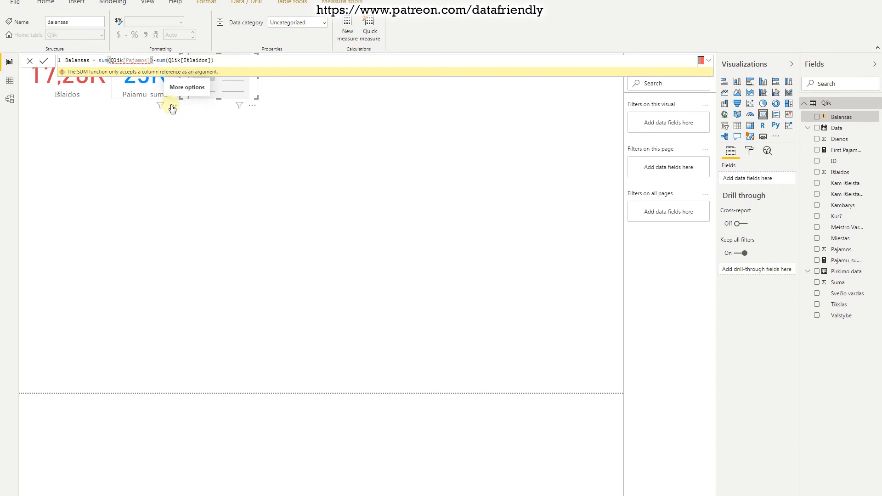
pyautogui.press('Return')
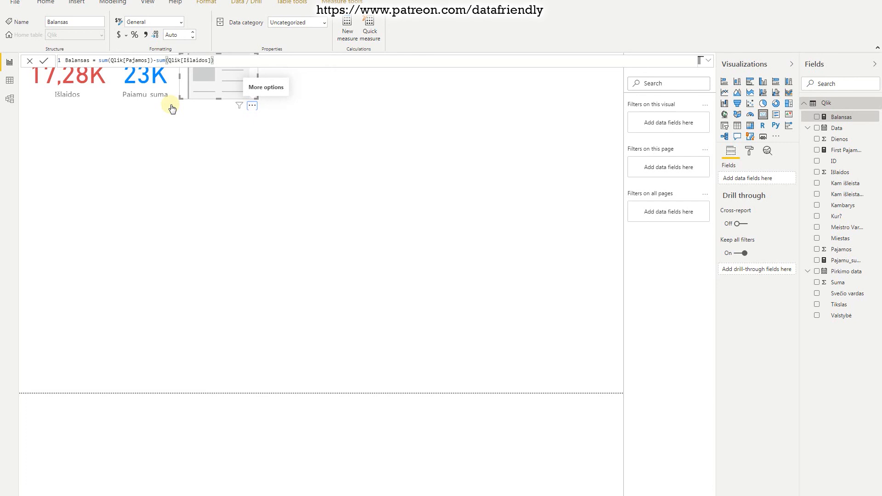
# Assign the Balansas measure to the empty card and widen the card slightly.
pyautogui.click(256, 244)
pyautogui.click(233, 82)
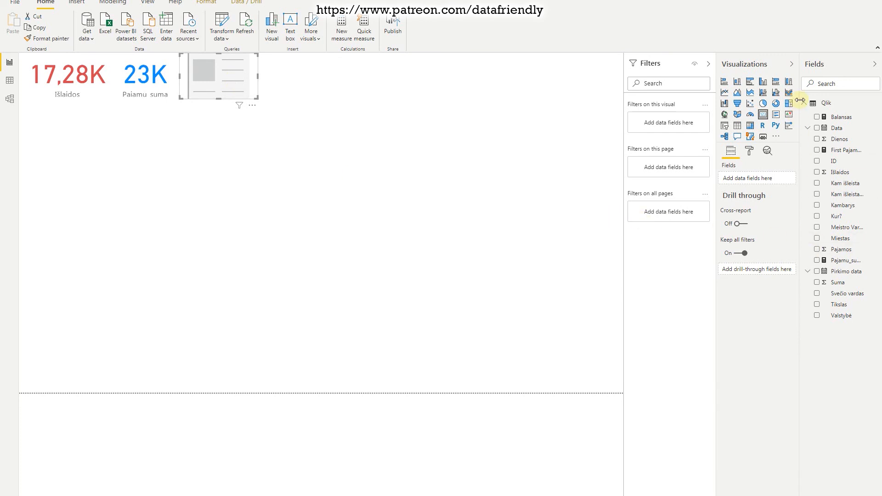
pyautogui.click(817, 118)
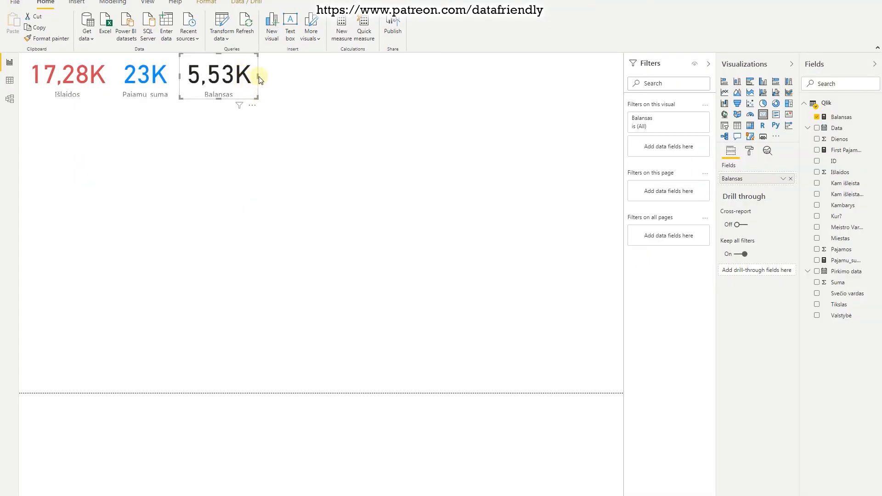
pyautogui.moveTo(258, 77); pyautogui.dragTo(262, 79)
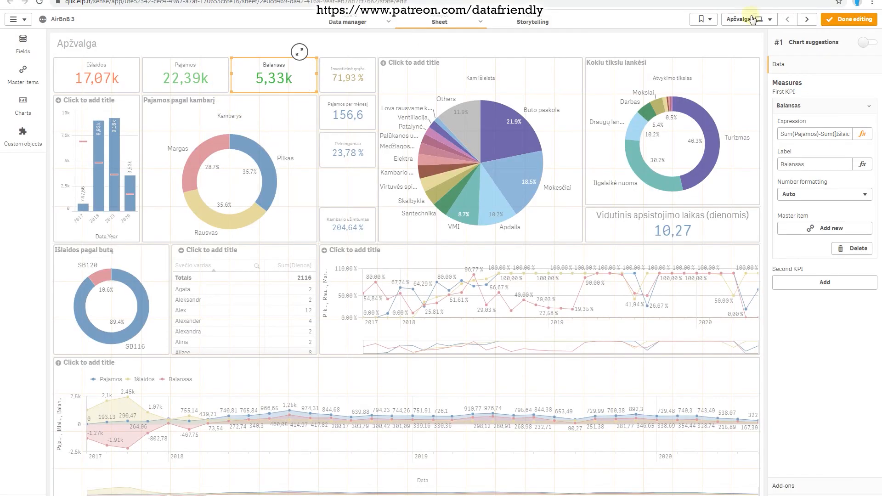
# In Qlik Sense, finish editing the Apžvalga sheet and filter its dashboard to the year 2017.
pyautogui.click(850, 19)
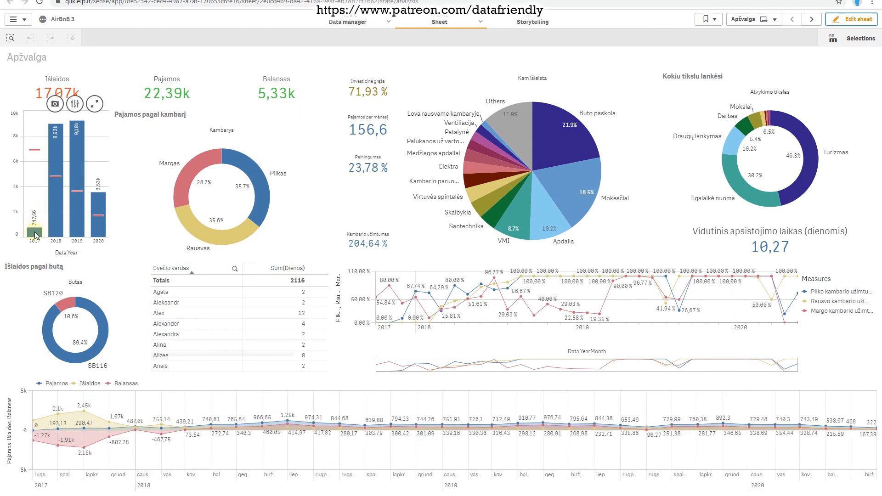
pyautogui.click(35, 233)
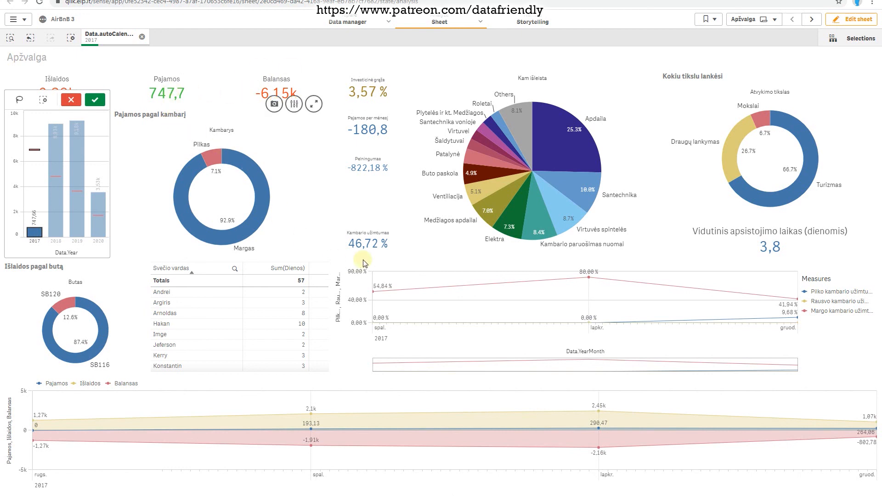
pyautogui.click(377, 183)
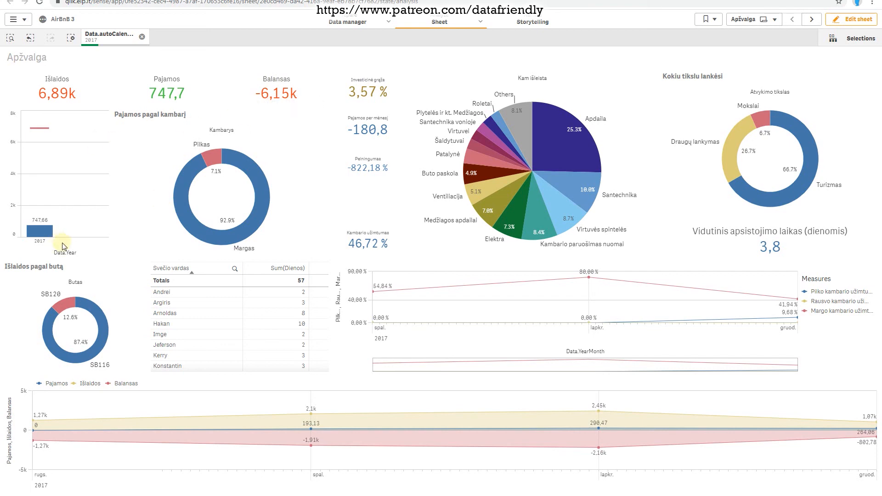
# Clear the 2017 selection and inspect the 2018 bar's income and expense details in the yearly chart.
pyautogui.click(142, 36)
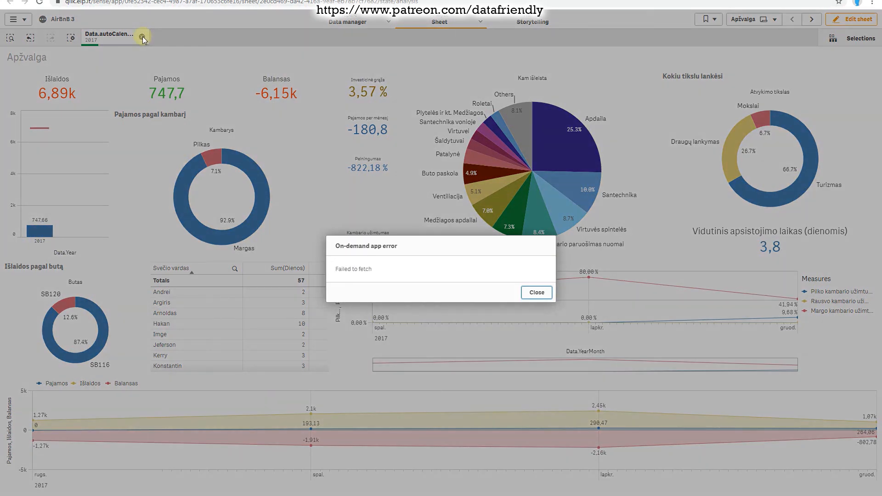
pyautogui.click(534, 294)
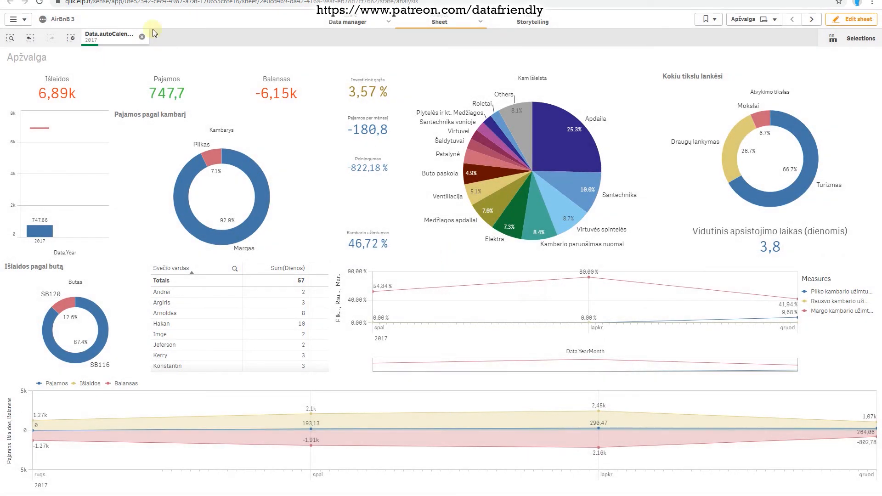
pyautogui.click(142, 37)
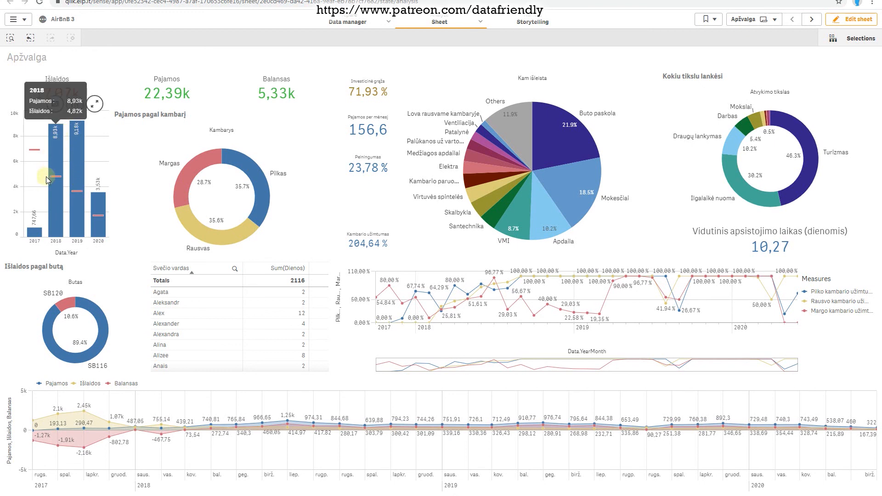
pyautogui.moveTo(55, 154)
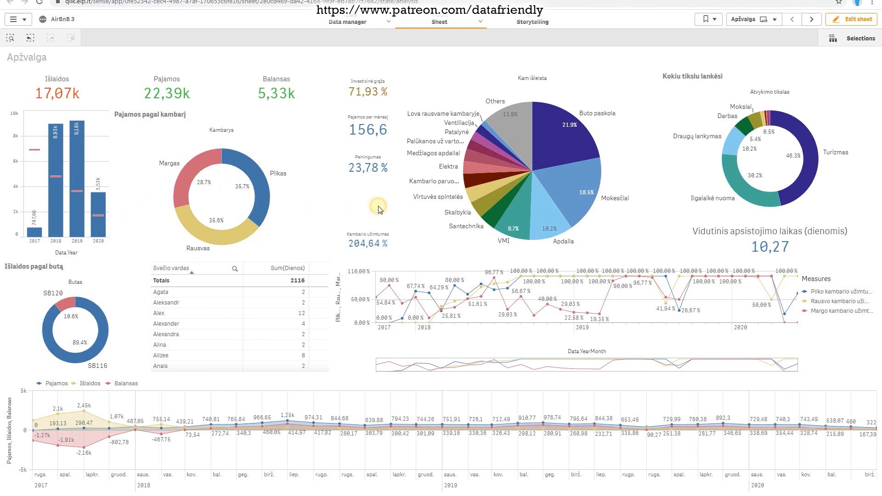
# Switch back to Power BI and add a clustered column chart, placed directly below the cards and enlarged.
pyautogui.hotkey('alt', 'Tab')
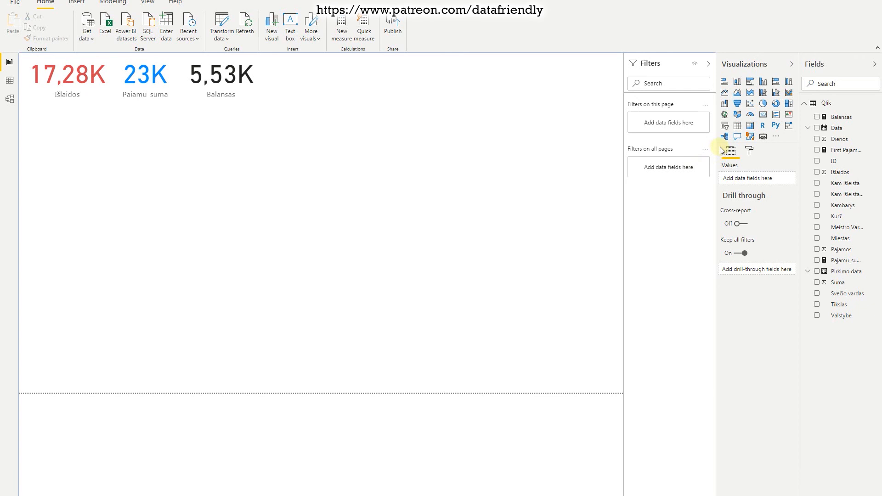
pyautogui.click(765, 86)
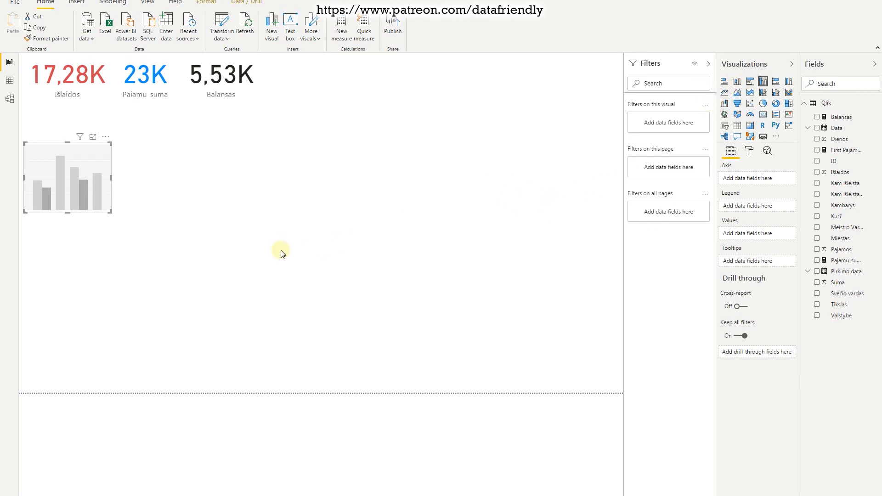
pyautogui.moveTo(68, 155); pyautogui.dragTo(68, 122)
pyautogui.moveTo(109, 173); pyautogui.dragTo(147, 247)
pyautogui.click(133, 194)
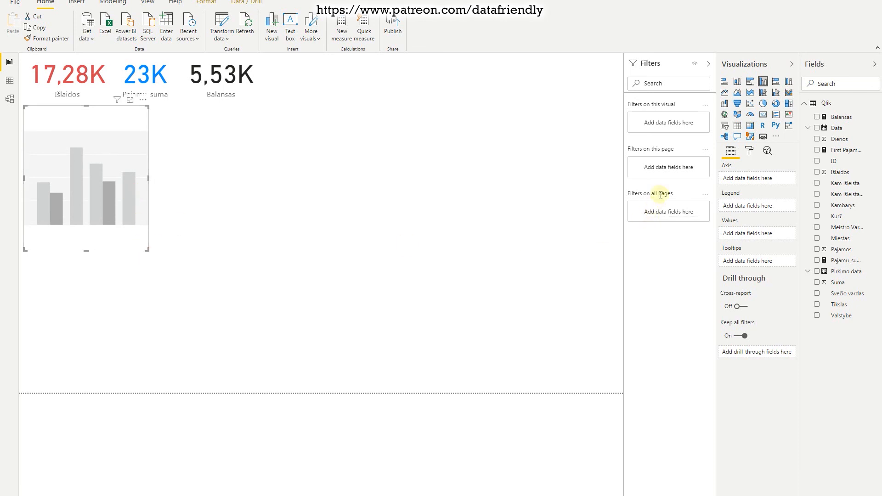
# Set the column chart's axis to Year from the Data field's date hierarchy.
pyautogui.click(760, 178)
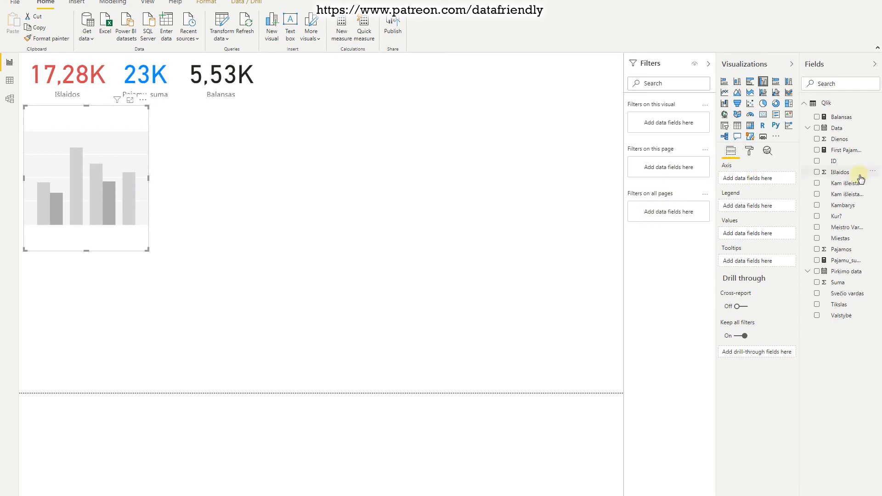
pyautogui.click(835, 131)
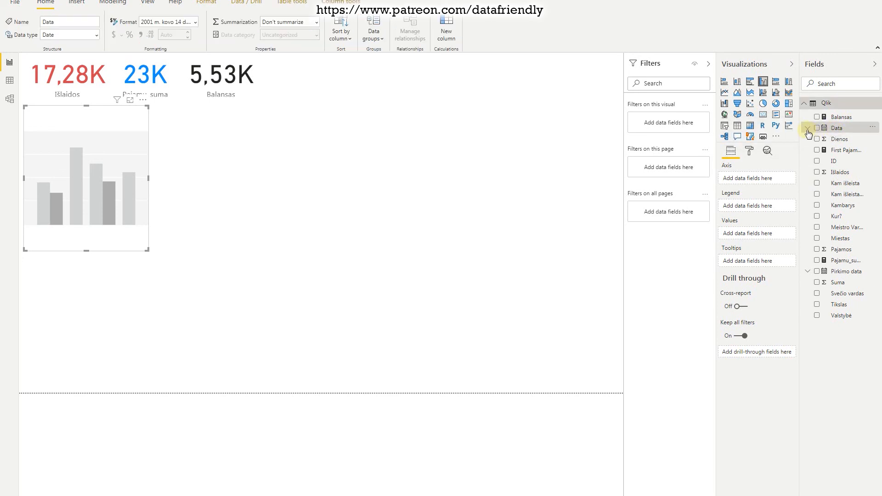
pyautogui.click(809, 129)
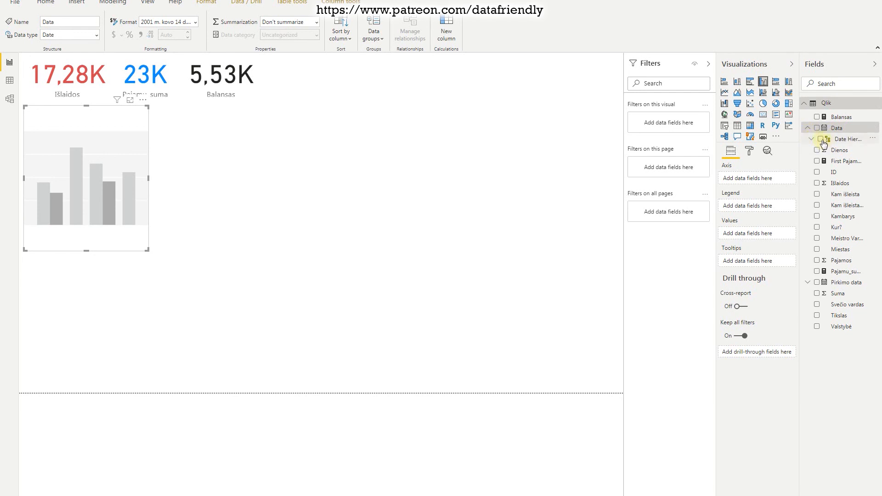
pyautogui.click(811, 140)
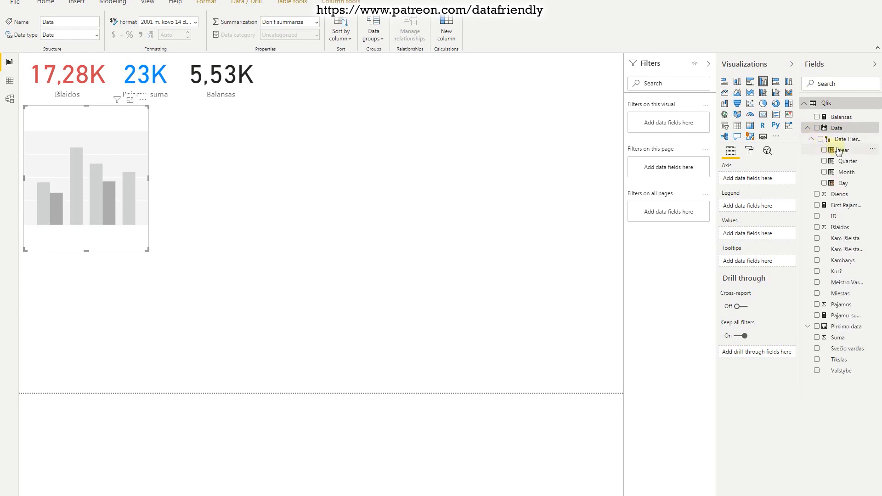
pyautogui.moveTo(841, 153); pyautogui.dragTo(761, 182)
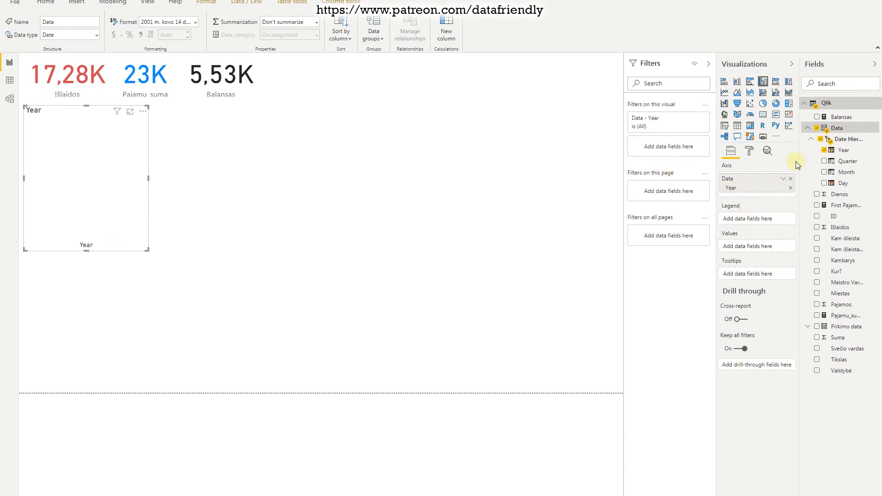
pyautogui.click(809, 129)
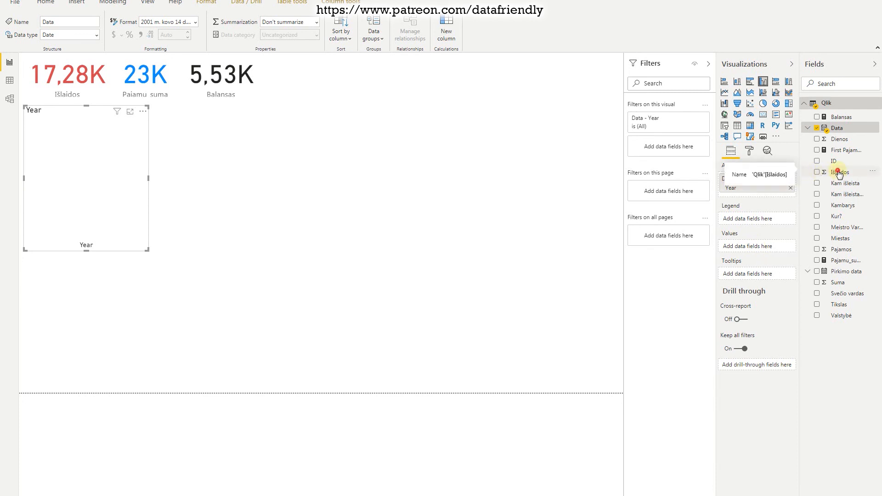
pyautogui.moveTo(841, 183); pyautogui.dragTo(755, 251)
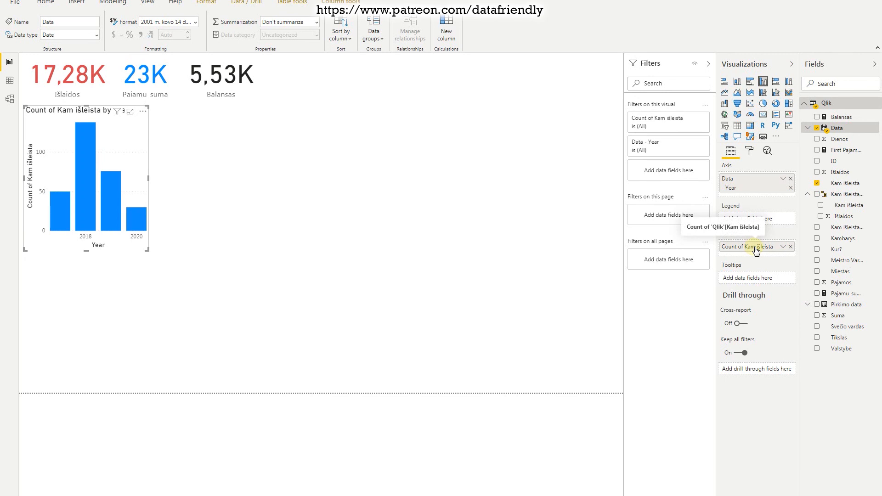
pyautogui.click(807, 194)
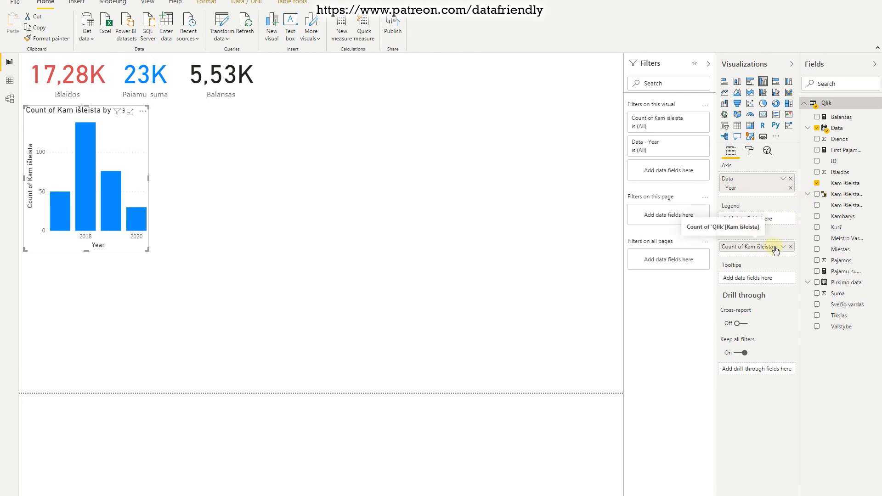
pyautogui.click(791, 247)
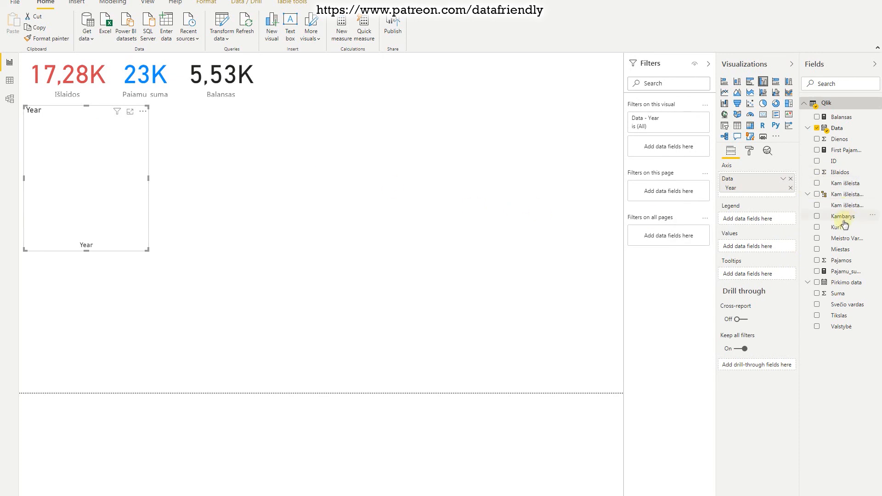
# Add Išlaidos and Pajamos as the column chart's values and enlarge the chart to about 294 wide by 371 high.
pyautogui.click(817, 172)
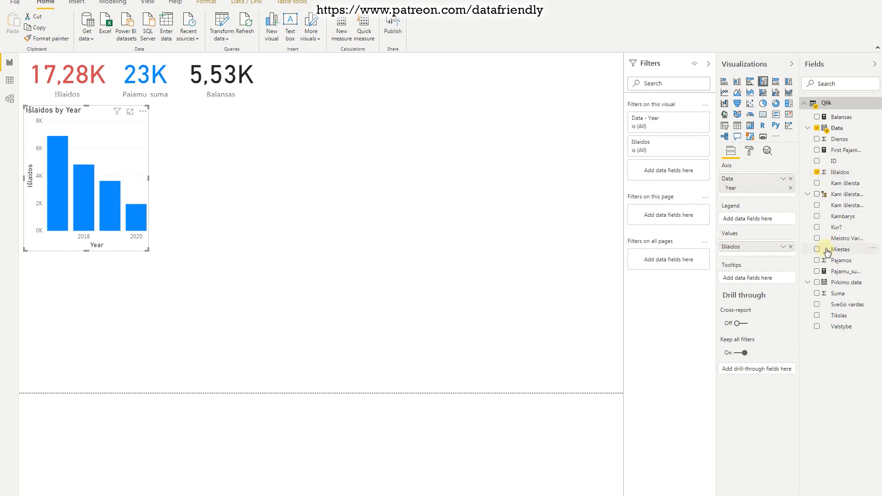
pyautogui.click(818, 261)
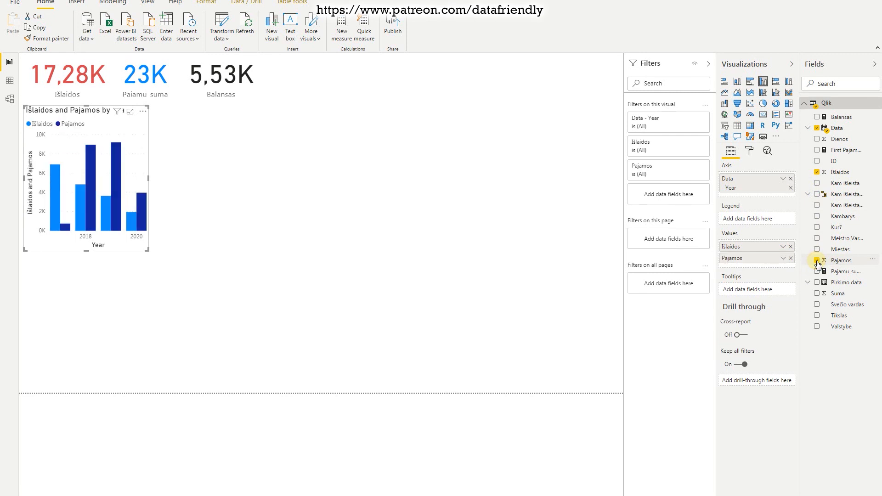
pyautogui.moveTo(148, 251); pyautogui.dragTo(148, 278)
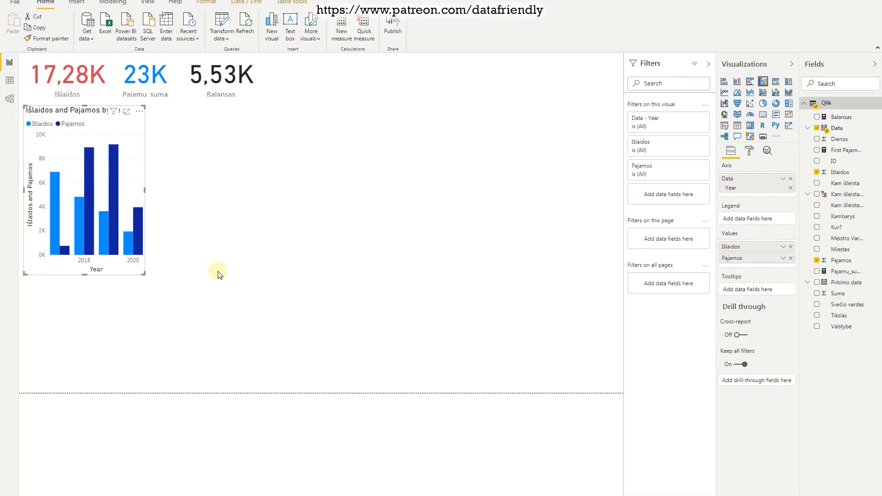
pyautogui.hotkey('alt', 'Tab')
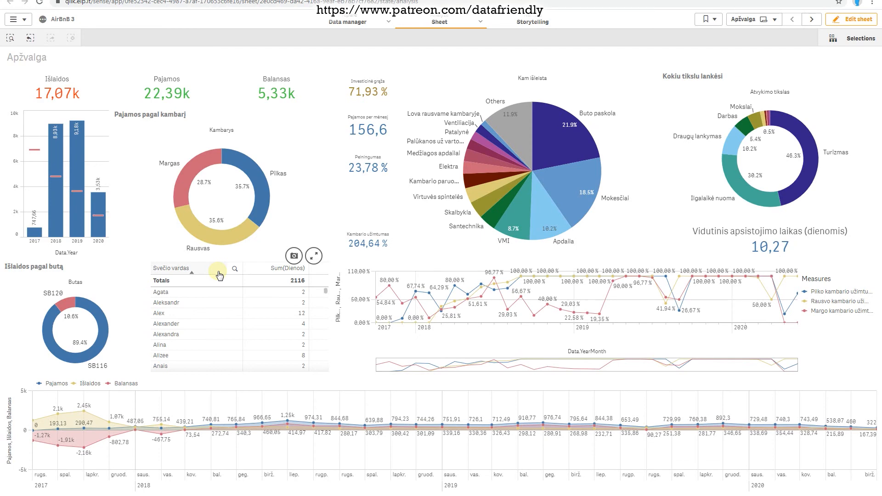
pyautogui.hotkey('alt', 'Tab')
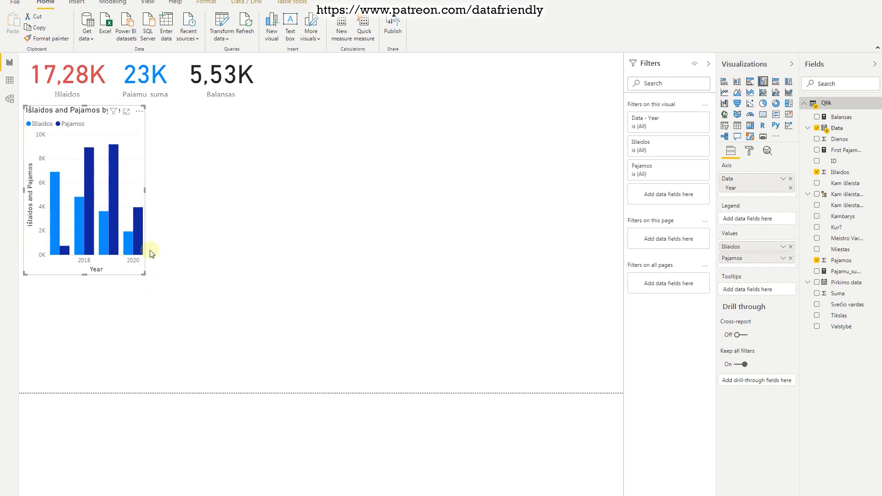
pyautogui.moveTo(146, 192); pyautogui.dragTo(162, 192)
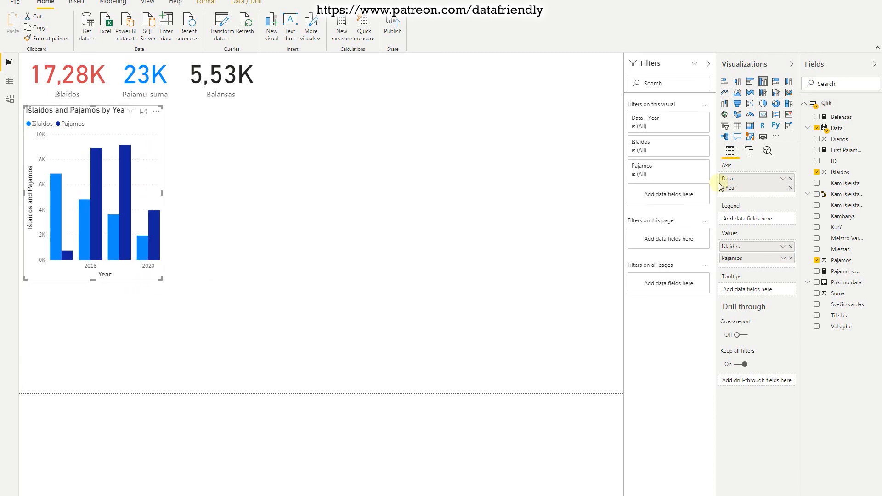
# Turn on data labels for the yearly column chart.
pyautogui.click(749, 155)
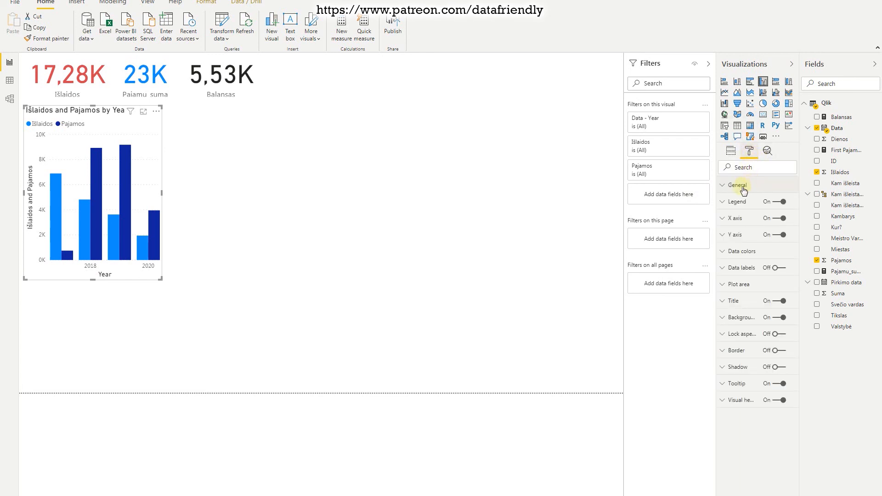
pyautogui.click(723, 185)
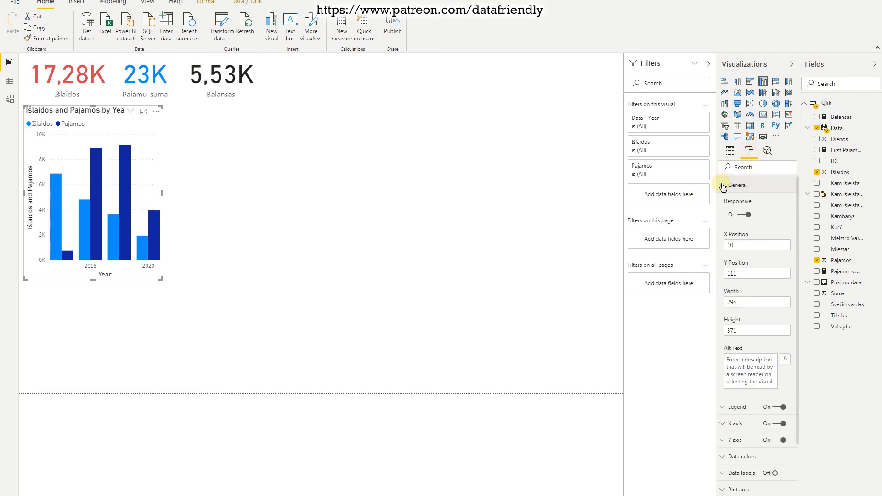
pyautogui.click(723, 185)
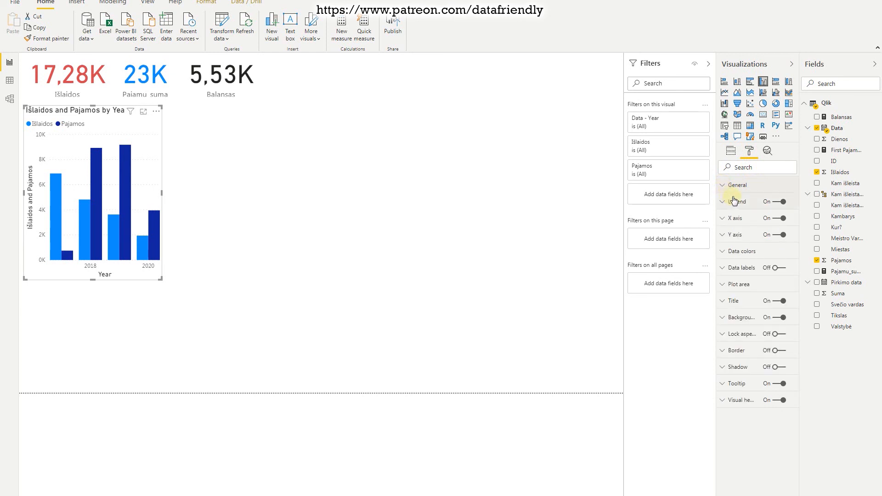
pyautogui.click(776, 268)
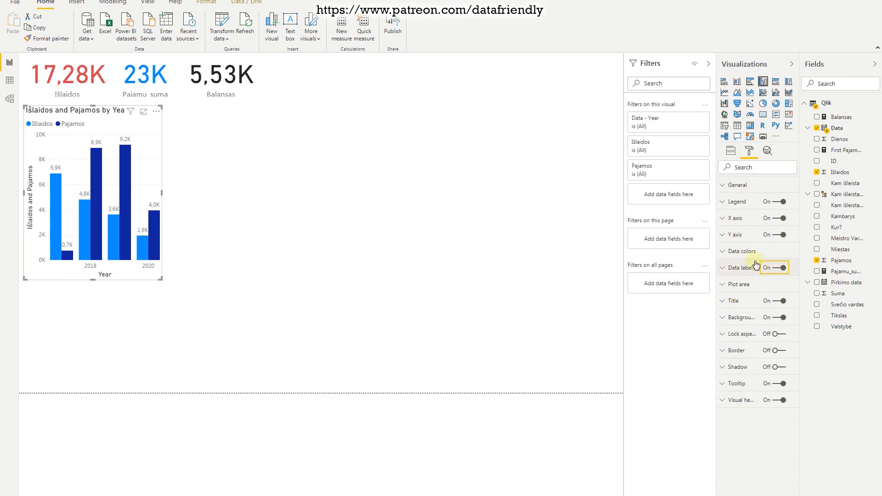
# Color the Išlaidos columns red and the Pajamos columns light blue, matching the KPI cards.
pyautogui.click(726, 253)
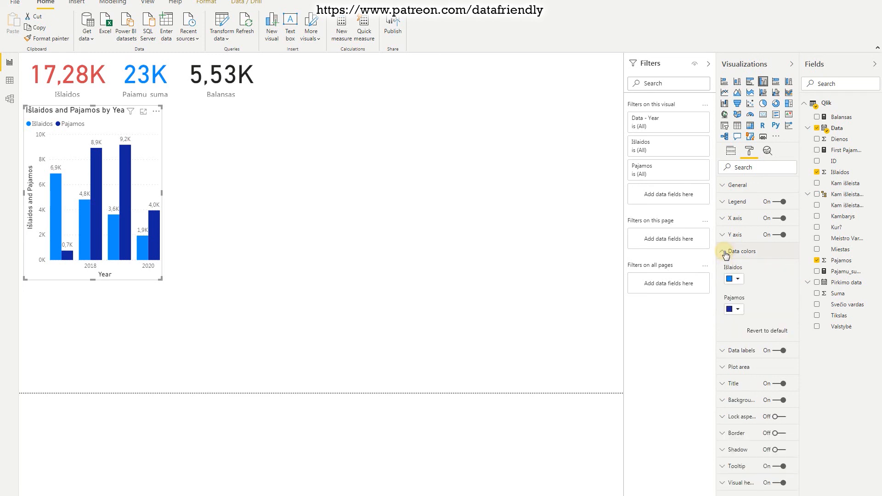
pyautogui.click(739, 280)
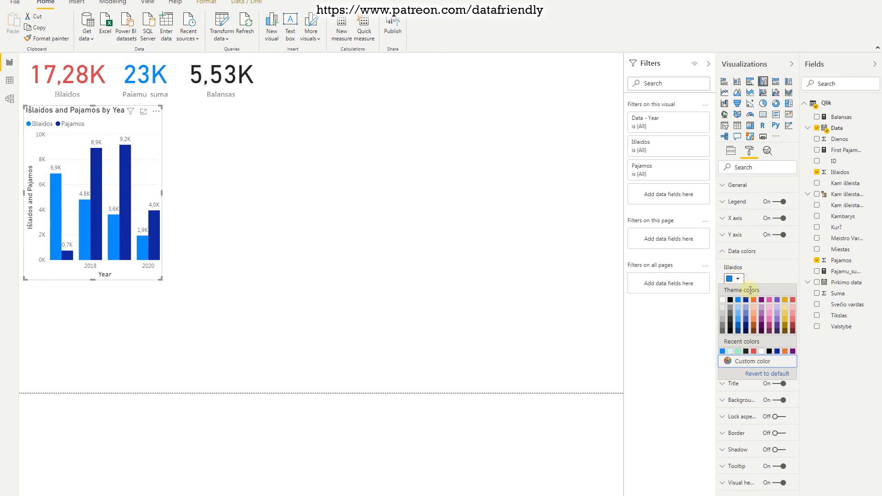
pyautogui.click(792, 300)
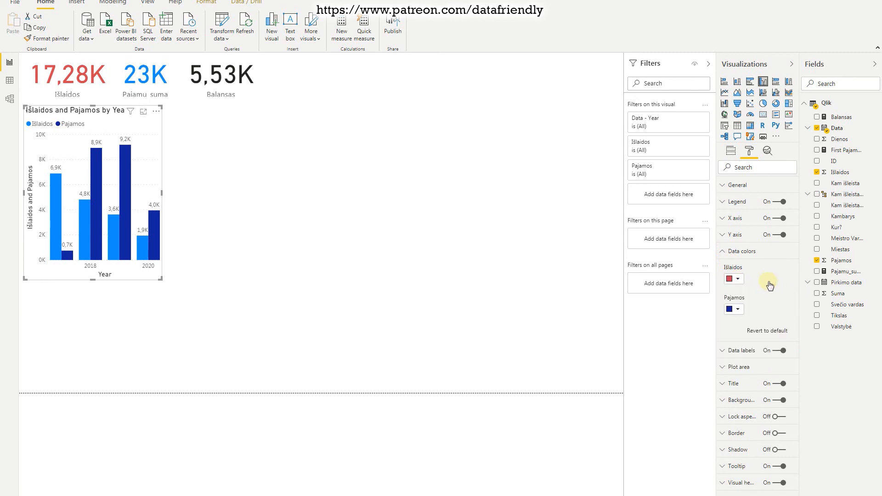
pyautogui.click(738, 309)
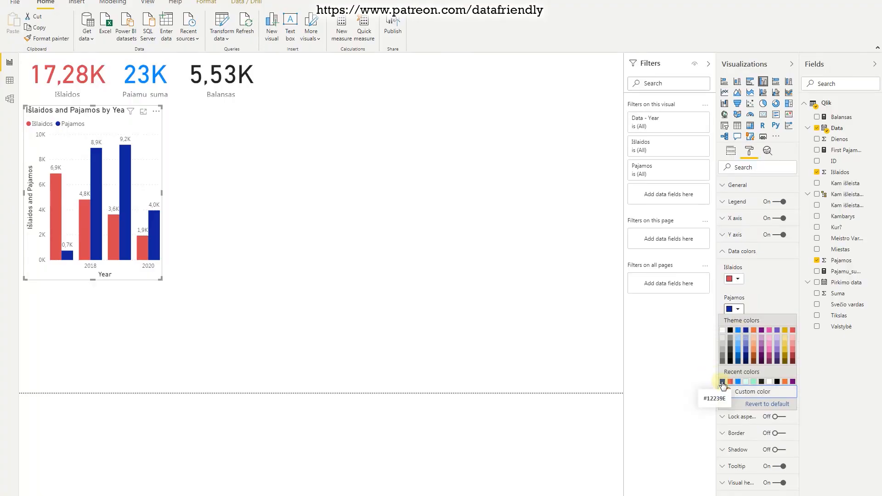
pyautogui.click(738, 382)
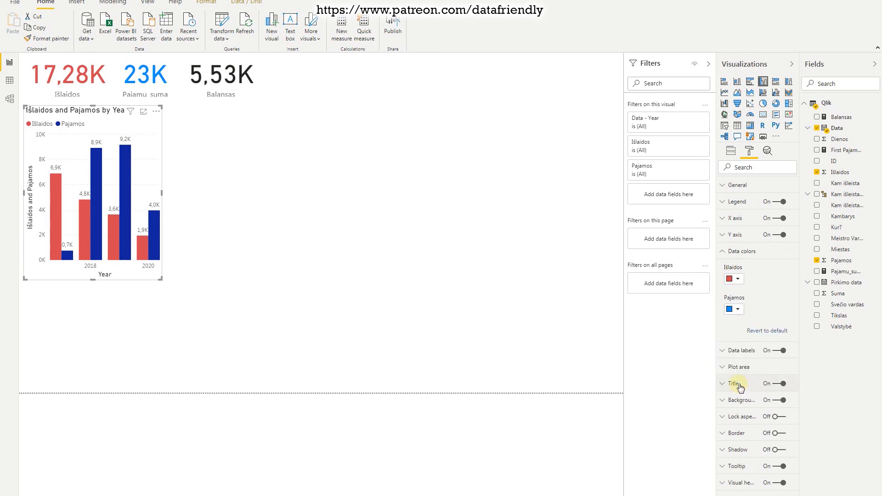
pyautogui.click(192, 291)
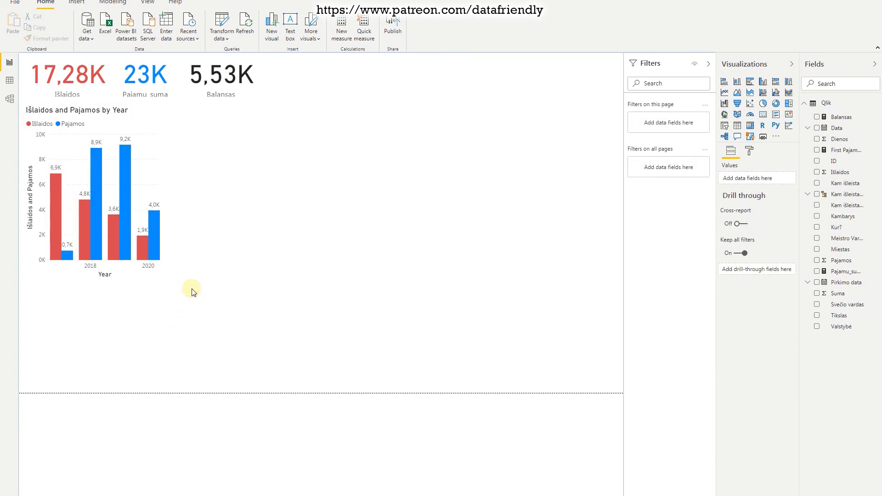
# Cross-filter the cards by the 2019 columns, inspect the year's expense details and card values, and clear the selection.
pyautogui.click(124, 214)
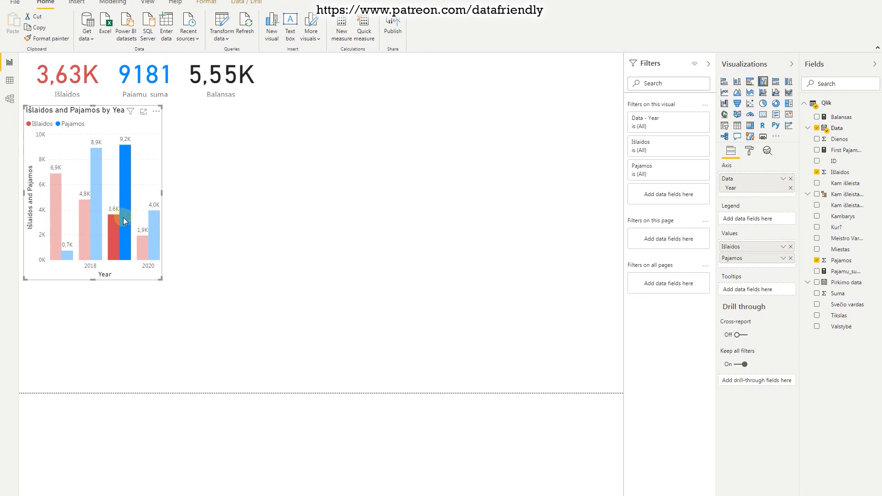
pyautogui.moveTo(116, 237)
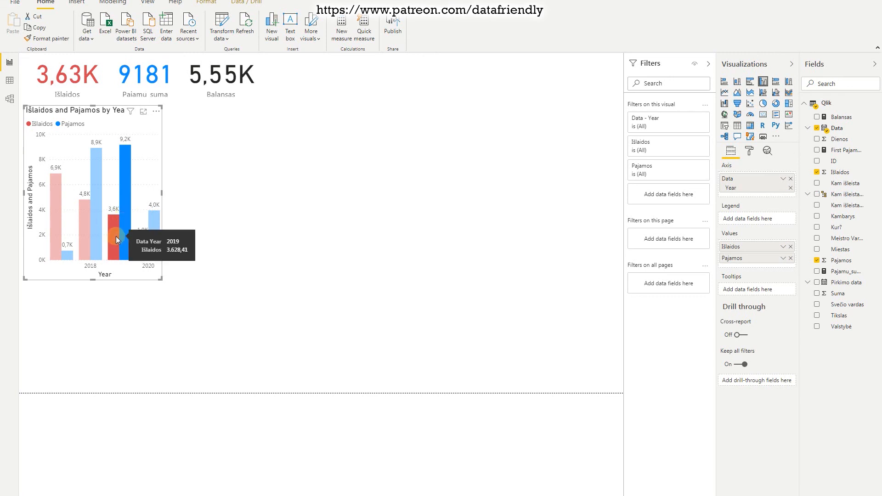
pyautogui.moveTo(126, 221)
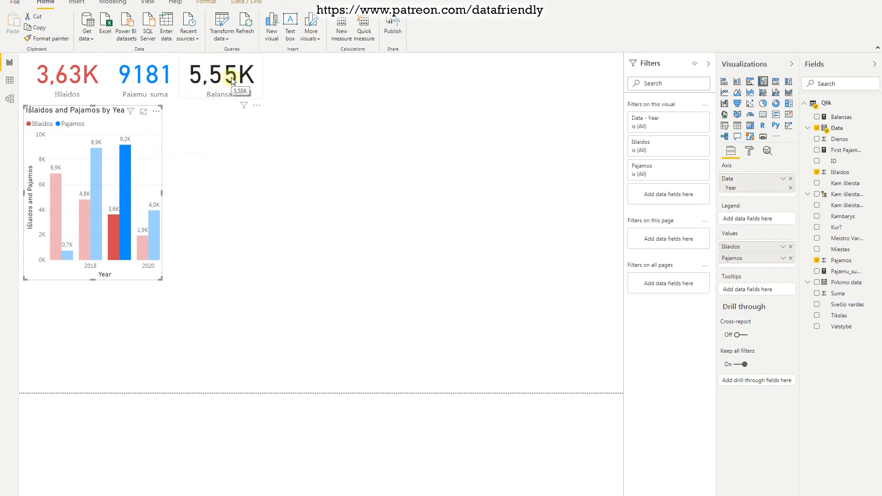
pyautogui.click(124, 242)
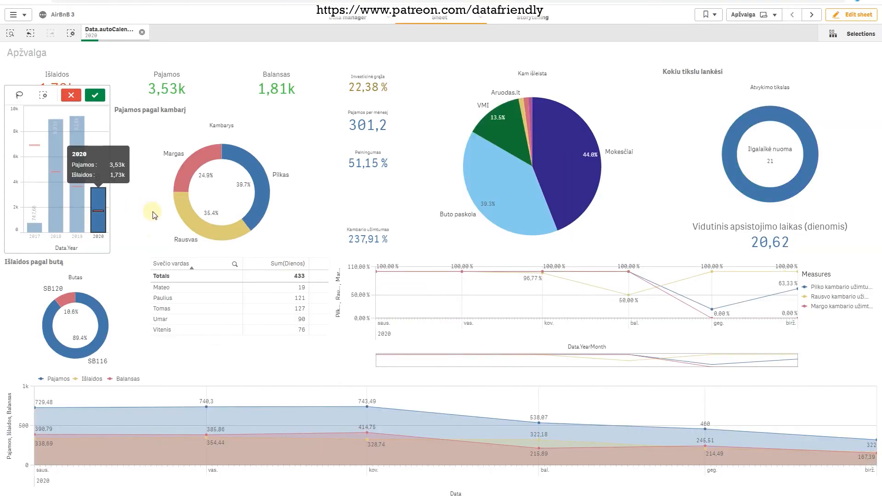
# In Qlik Sense, replace the 2020 selection in the yearly chart with 2019 and apply it.
pyautogui.click(102, 224)
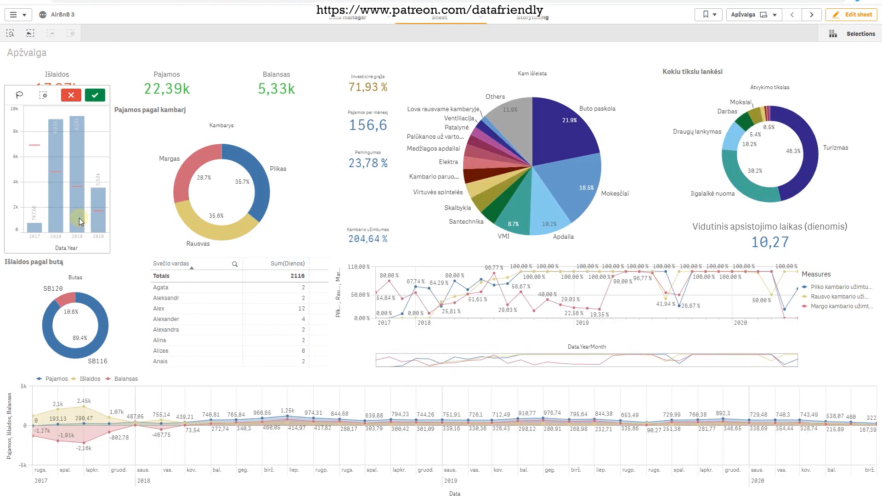
pyautogui.click(79, 218)
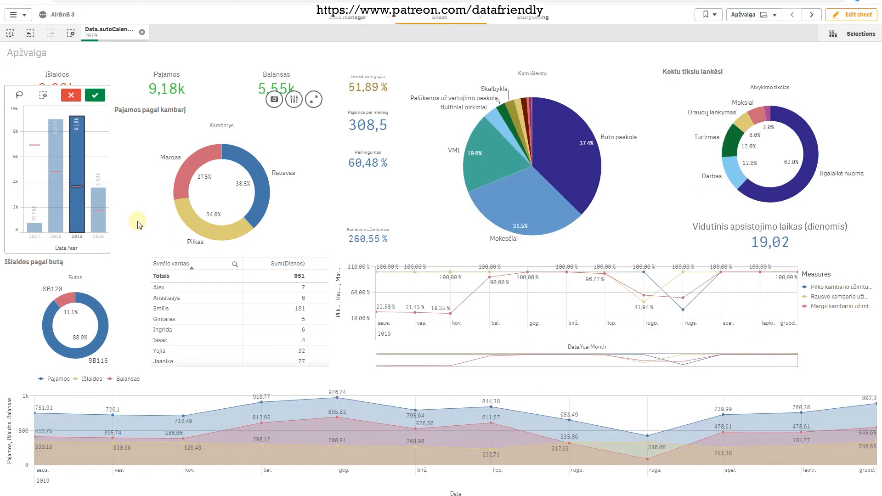
pyautogui.click(138, 223)
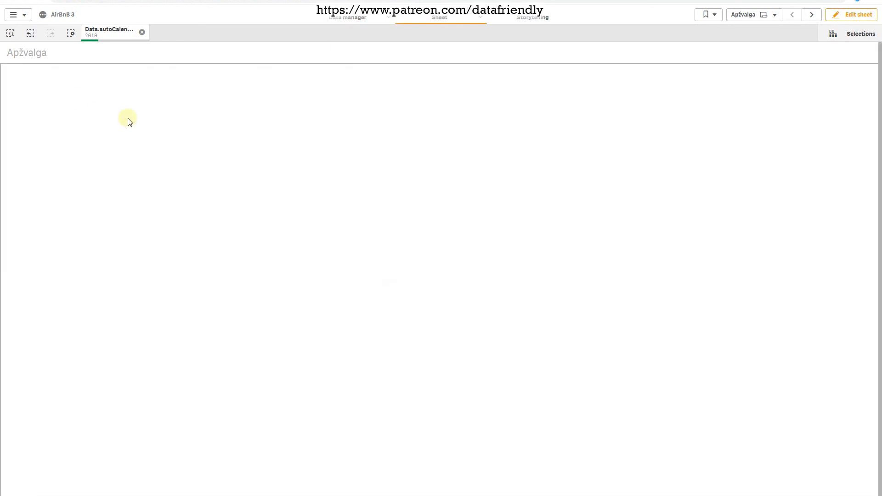
pyautogui.click(866, 71)
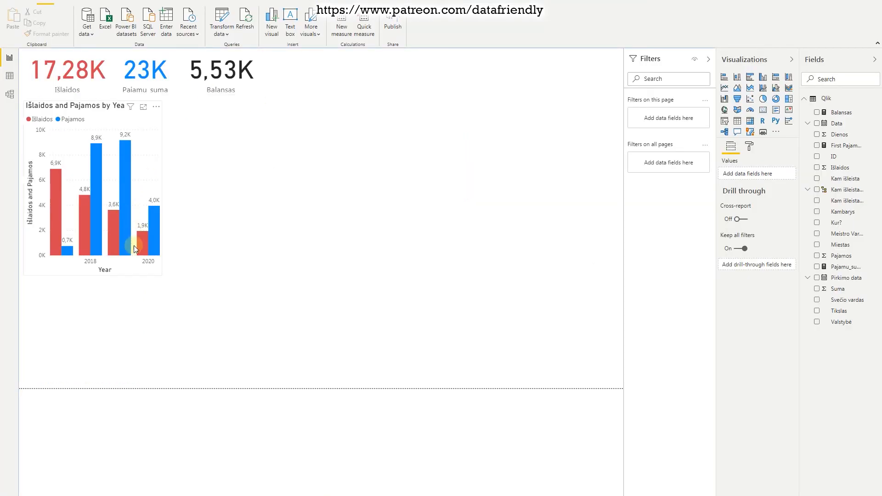
# Switch back to Power BI, select the 2019 columns to compare the cards with Qlik Sense, and clear the selection.
pyautogui.moveTo(123, 246)
pyautogui.click(123, 245)
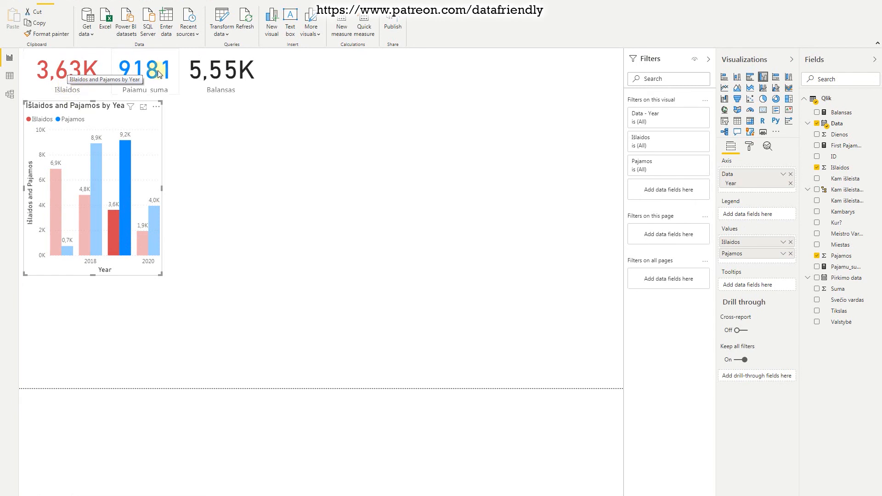
pyautogui.click(136, 242)
pyautogui.click(238, 226)
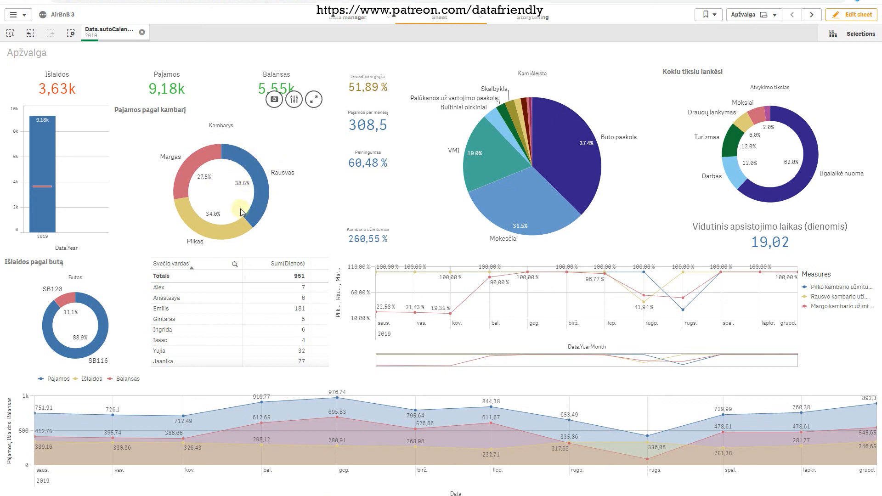
# In Power BI, add a donut chart, place it beside the yearly column chart below the cards, and enlarge it slightly.
pyautogui.hotkey('alt', 'Tab')
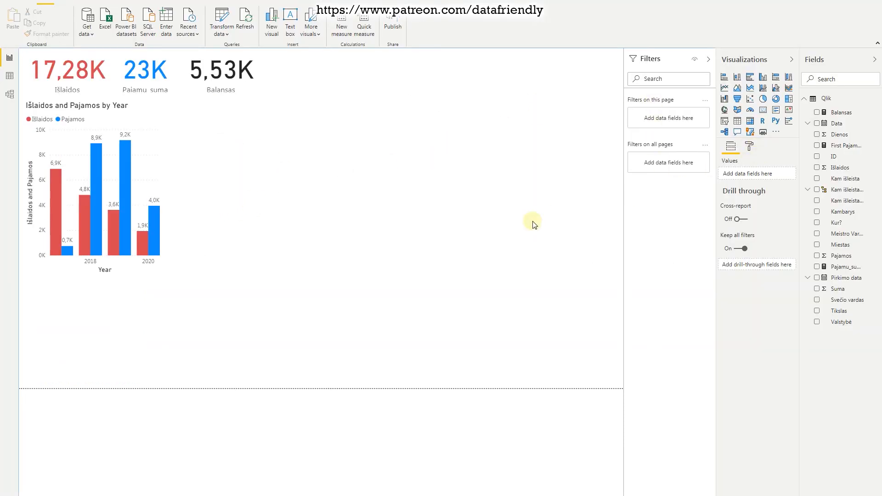
pyautogui.click(776, 99)
pyautogui.moveTo(135, 320); pyautogui.dragTo(288, 128)
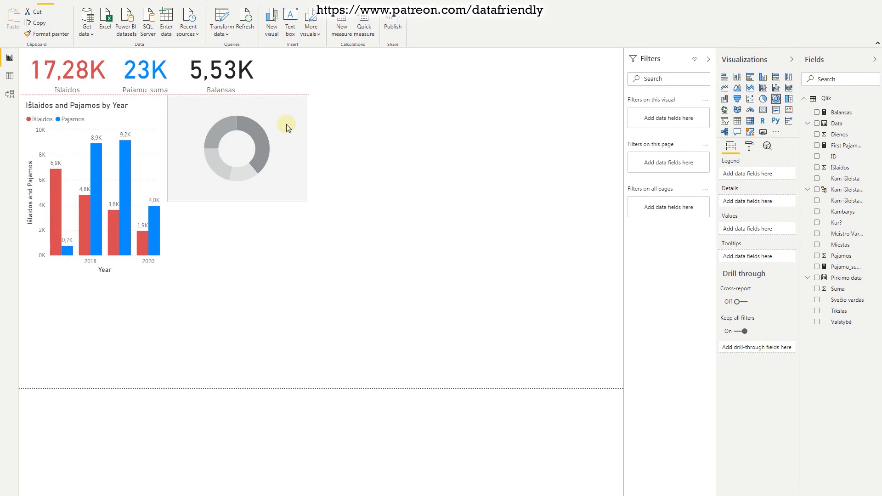
pyautogui.moveTo(288, 127); pyautogui.dragTo(288, 127)
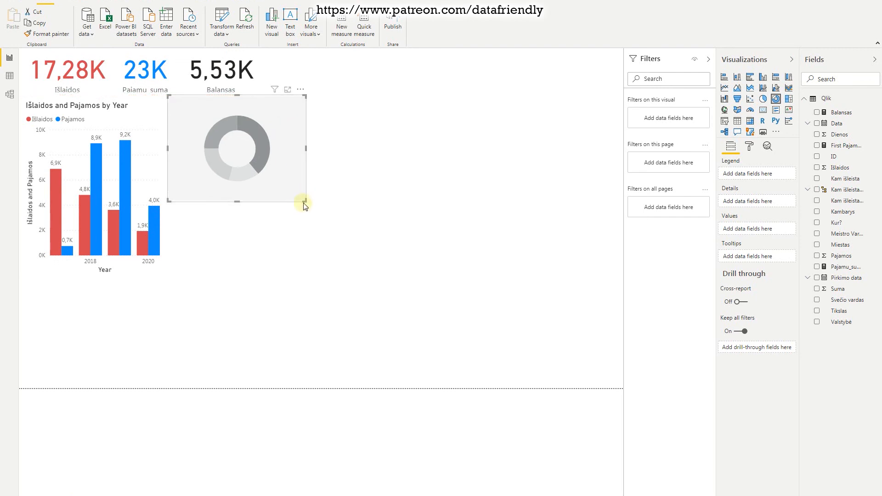
pyautogui.moveTo(306, 203); pyautogui.dragTo(315, 216)
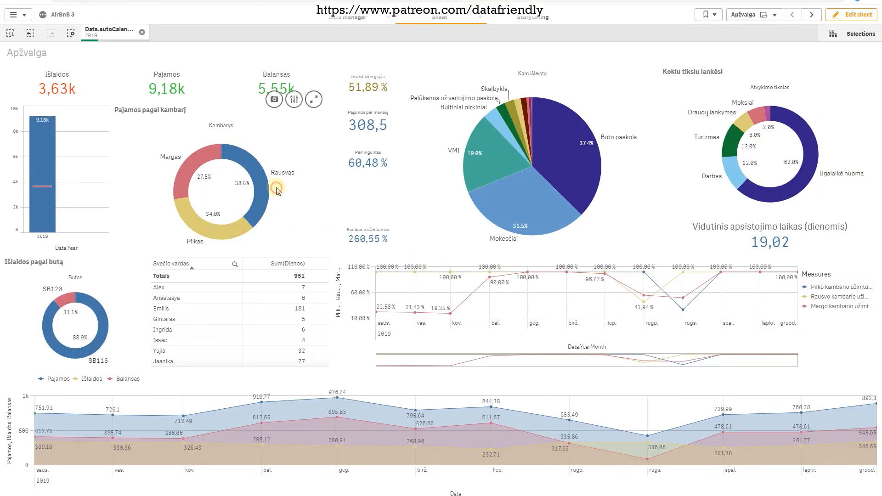
pyautogui.click(274, 186)
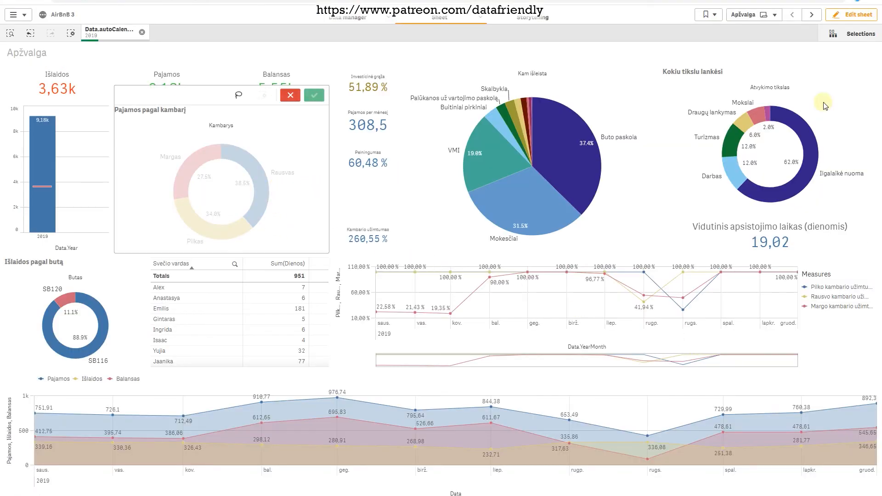
pyautogui.click(290, 96)
pyautogui.click(866, 18)
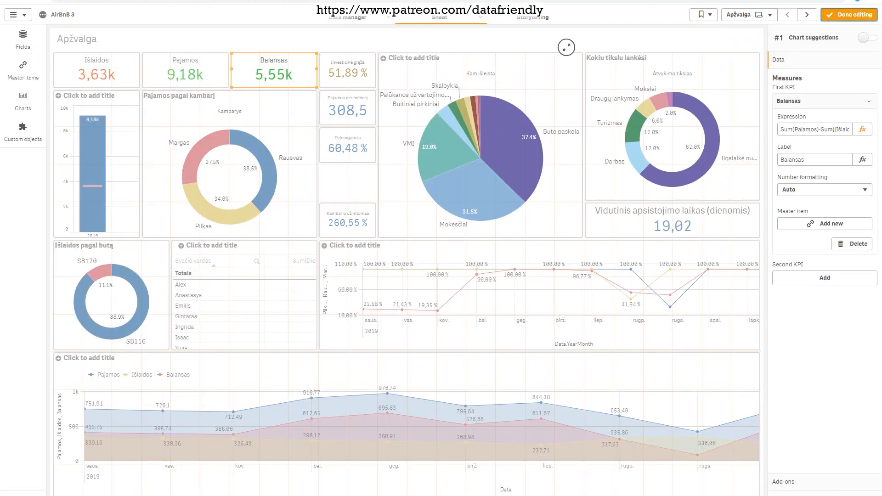
pyautogui.click(853, 14)
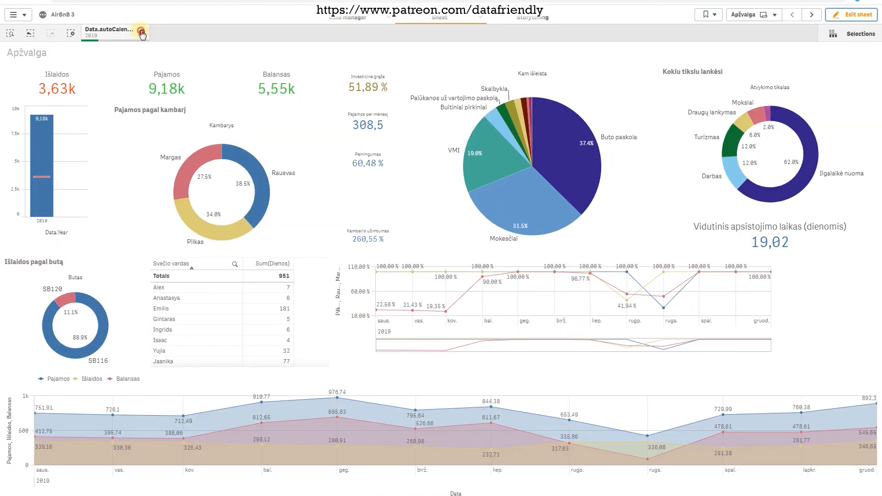
# In Qlik Sense, clear the 2019 selection and examine the Pajamos pagal kambarį donut's dimension and measure in sheet editing mode.
pyautogui.click(141, 32)
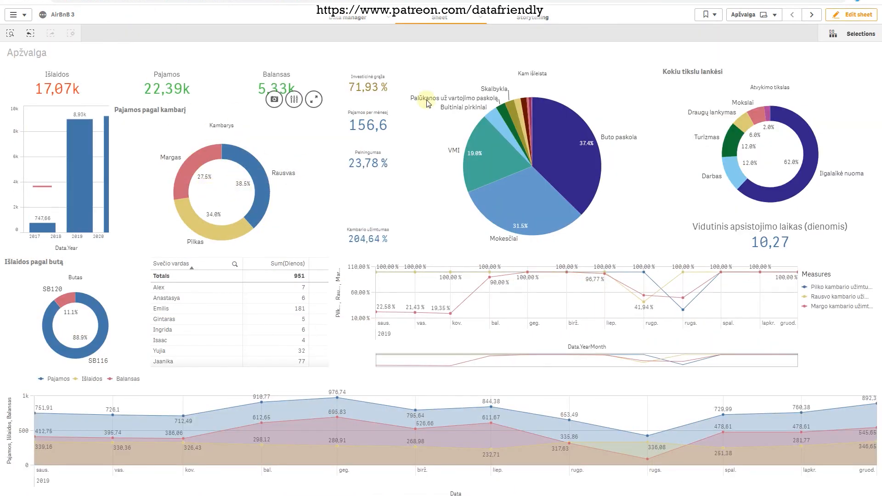
pyautogui.click(819, 23)
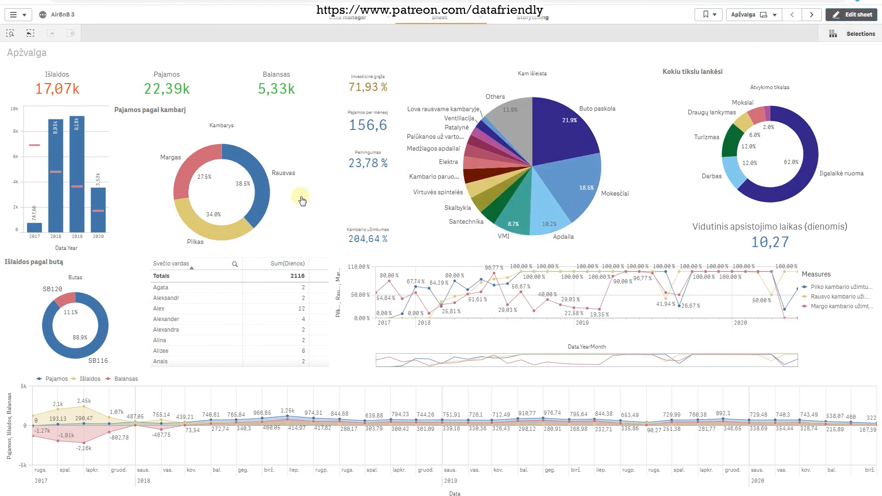
pyautogui.click(291, 195)
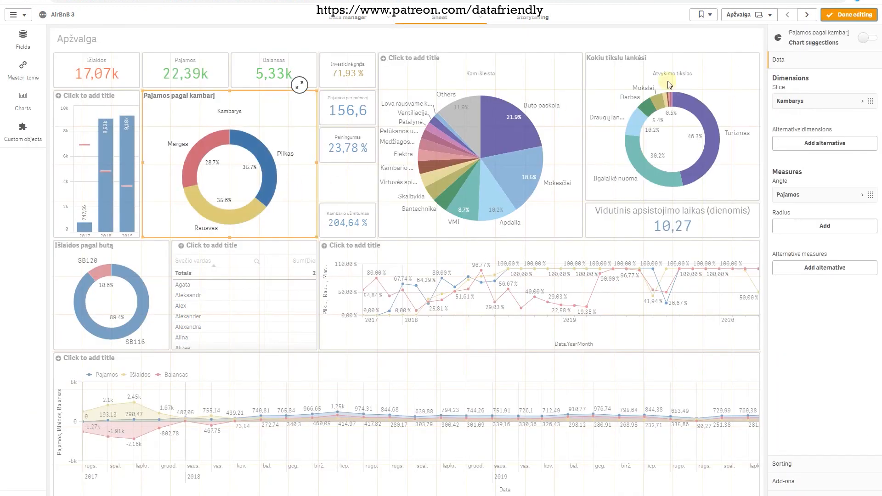
pyautogui.click(864, 103)
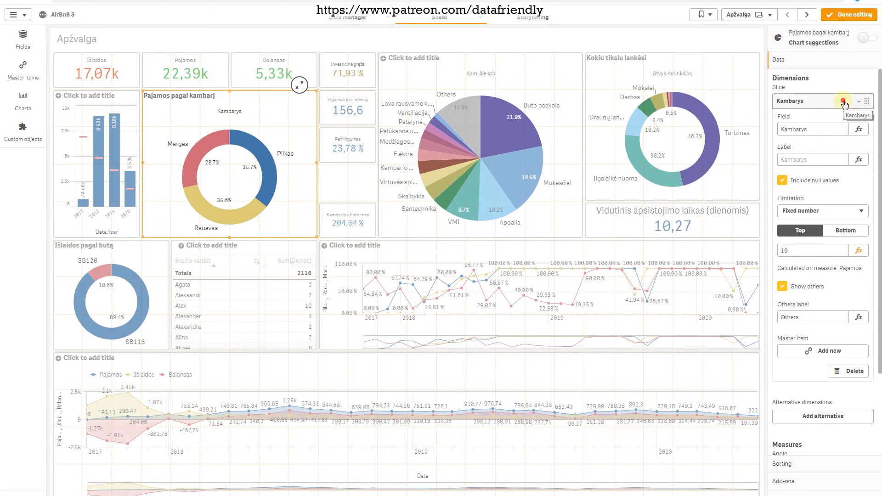
pyautogui.click(844, 103)
pyautogui.click(825, 196)
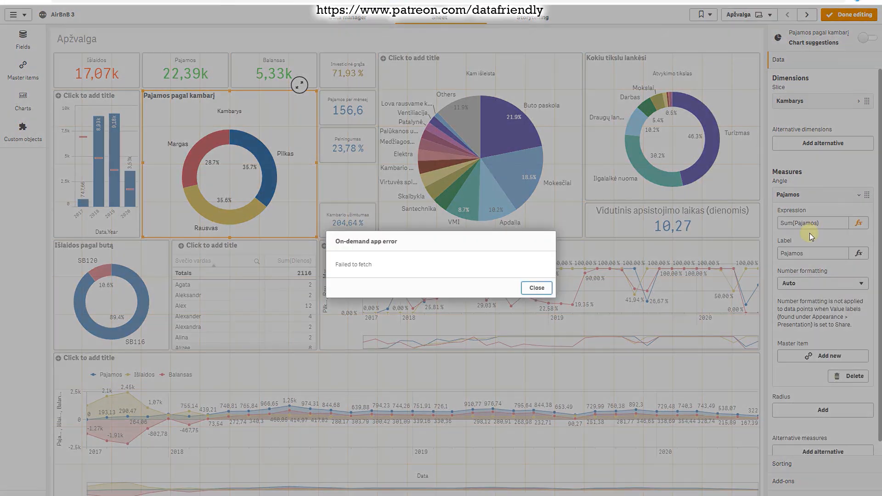
pyautogui.click(529, 289)
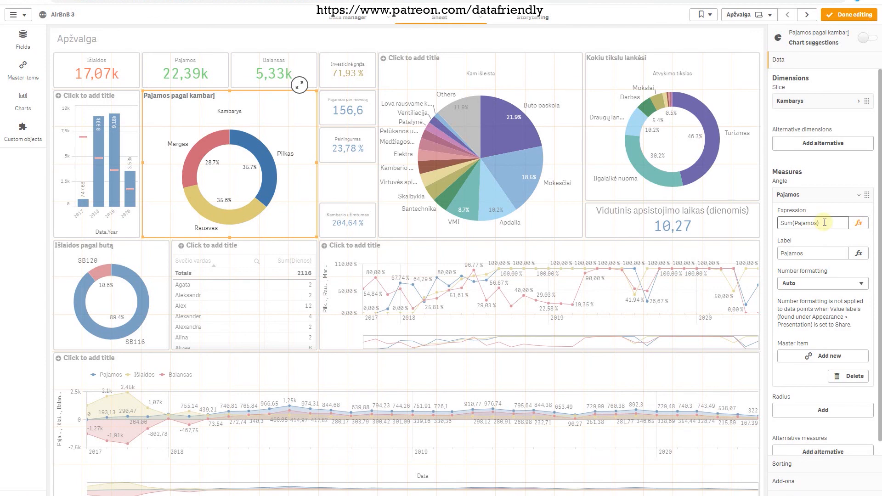
# In Power BI, build the donut chart with Kambarys as legend and Pajamos as values, and compare it with the Qlik Sense donut.
pyautogui.hotkey('alt', 'Tab')
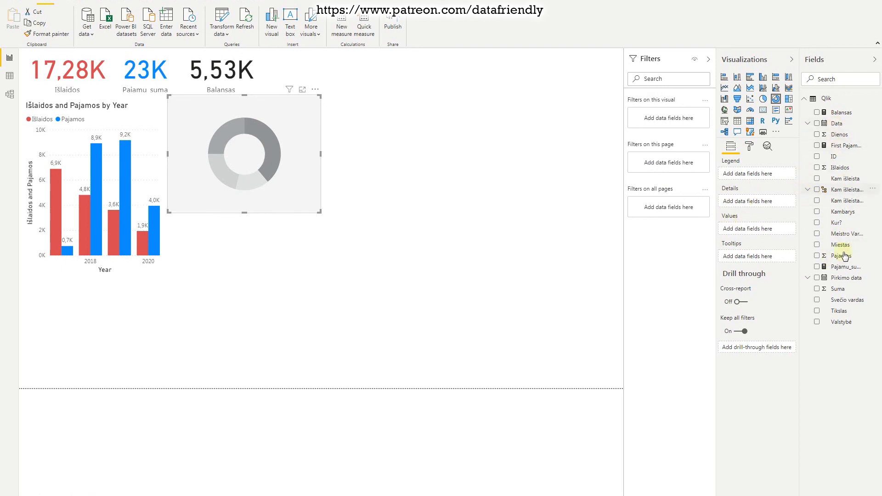
pyautogui.click(817, 212)
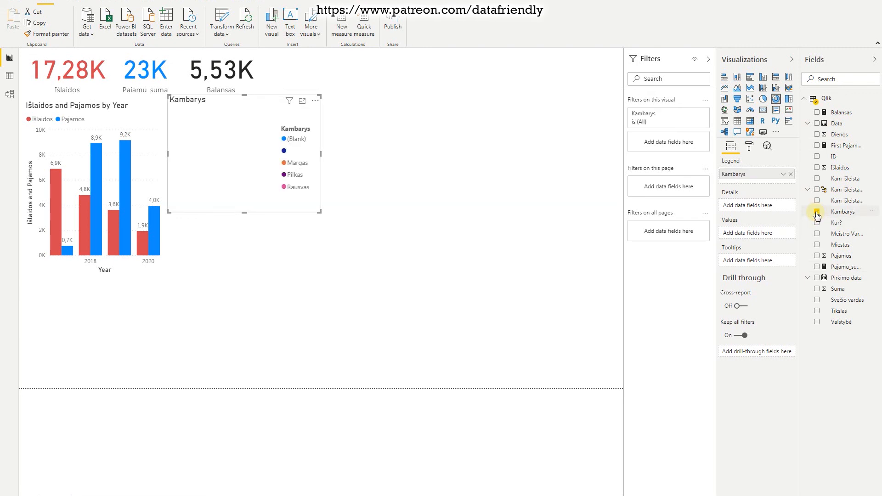
pyautogui.click(817, 257)
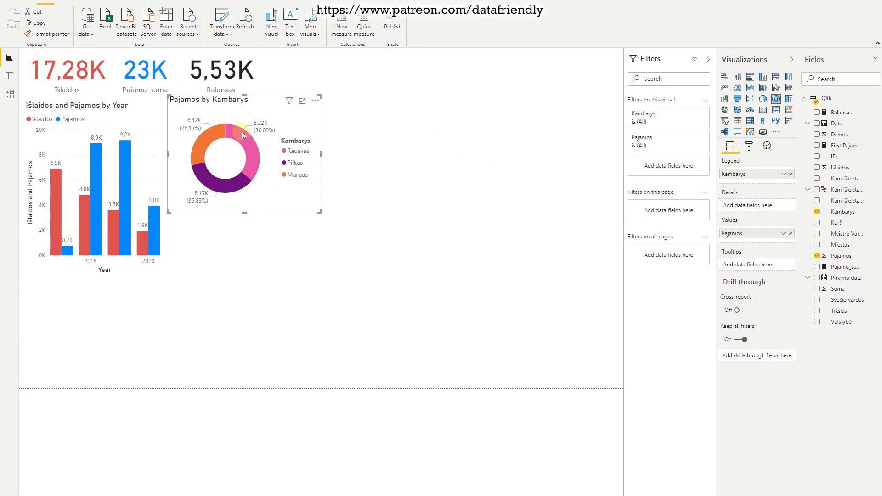
pyautogui.moveTo(261, 134)
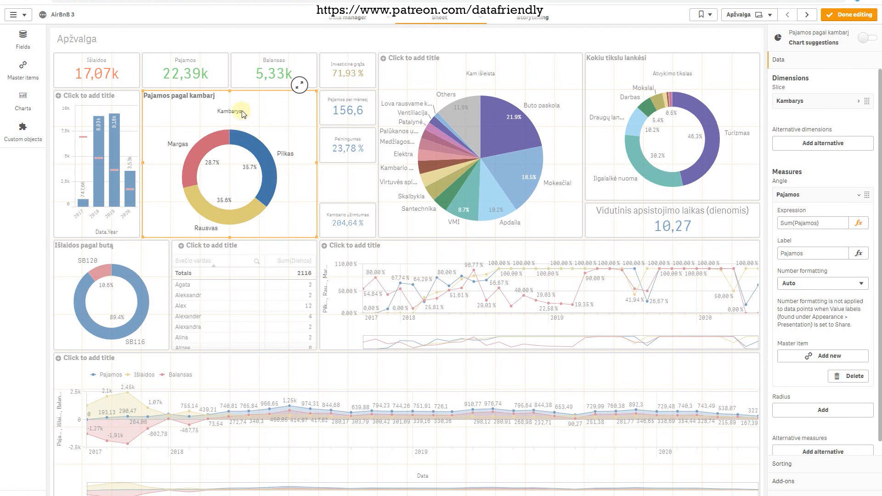
pyautogui.hotkey('alt', 'Tab')
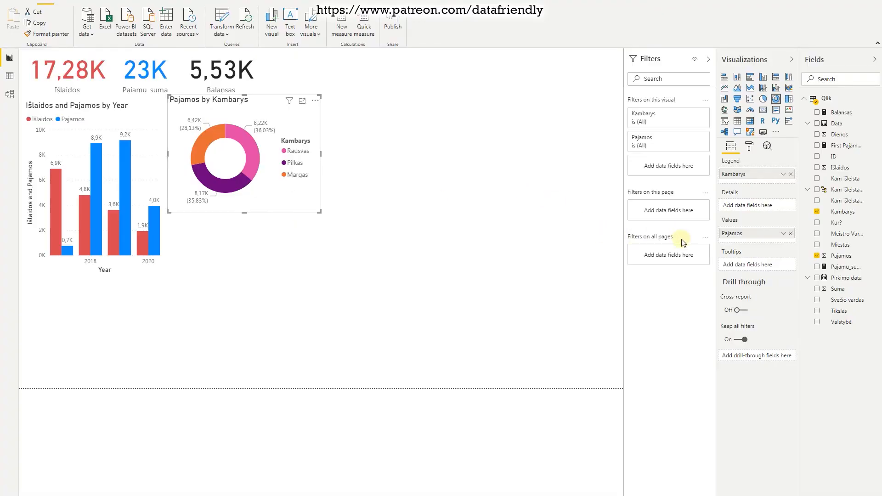
# Color the donut chart's Pilkas slice light grey and its Margas slice gold.
pyautogui.click(749, 148)
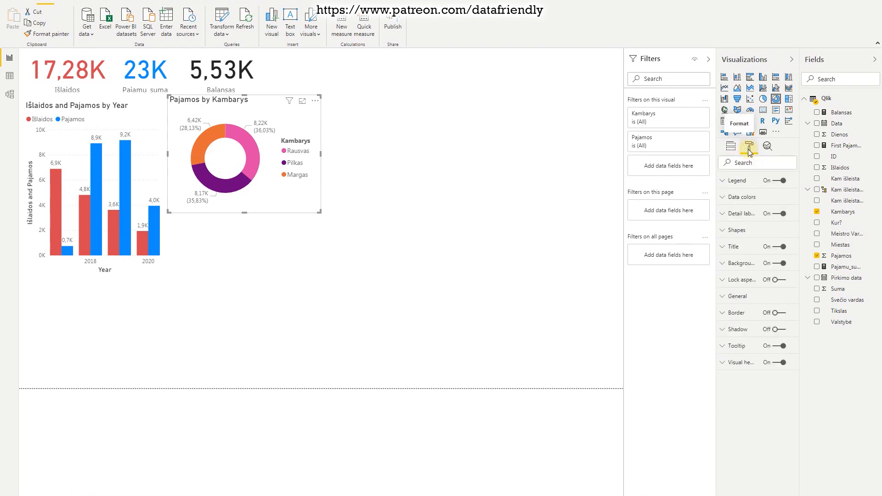
pyautogui.click(781, 182)
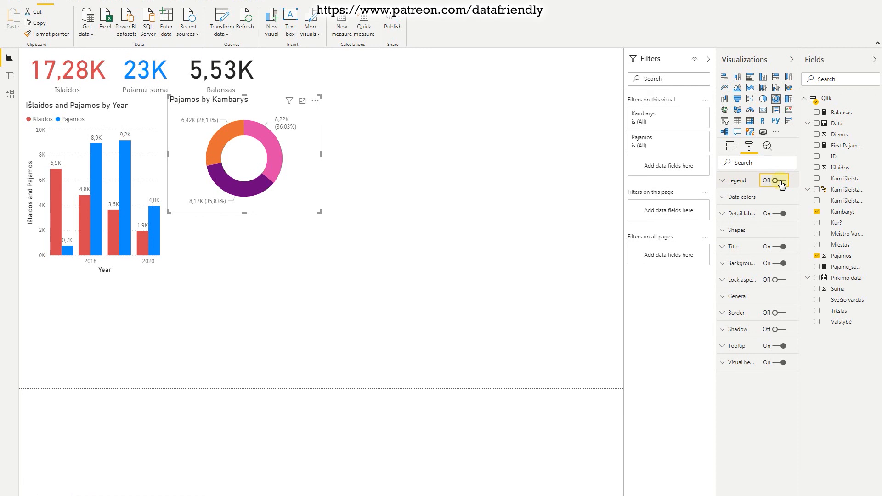
pyautogui.click(781, 182)
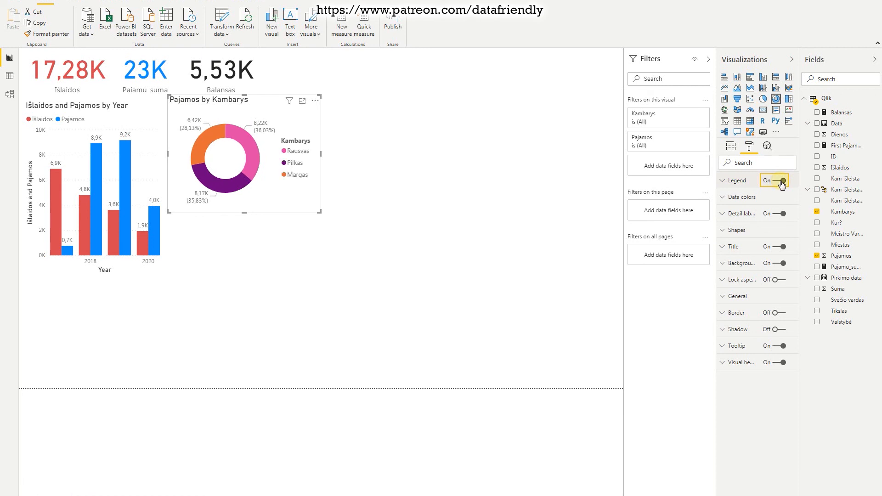
pyautogui.click(725, 202)
pyautogui.click(738, 225)
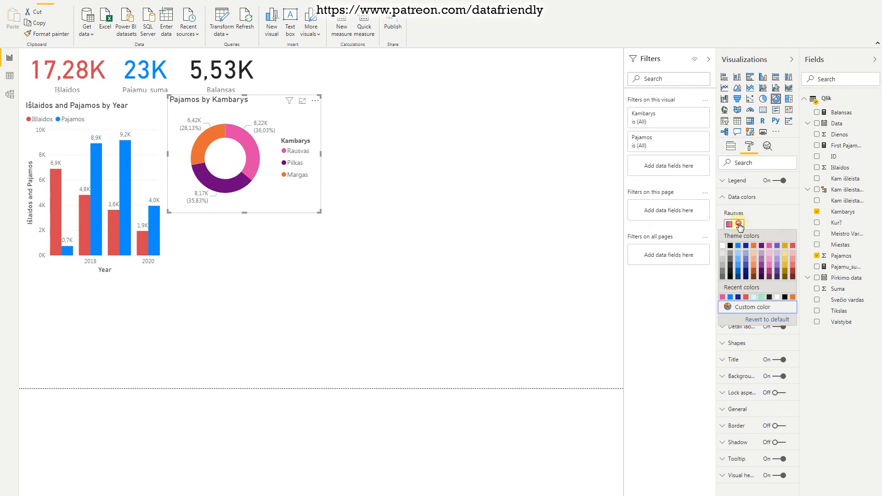
pyautogui.click(738, 224)
pyautogui.click(738, 225)
pyautogui.click(738, 224)
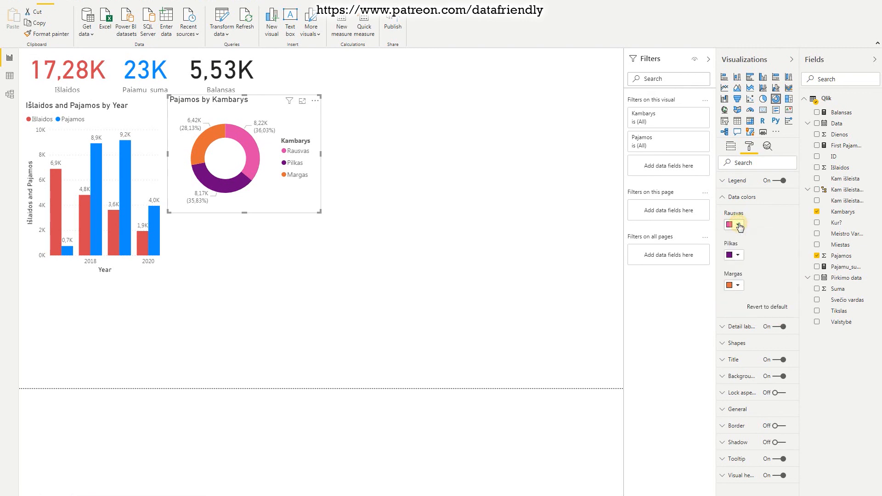
pyautogui.click(738, 258)
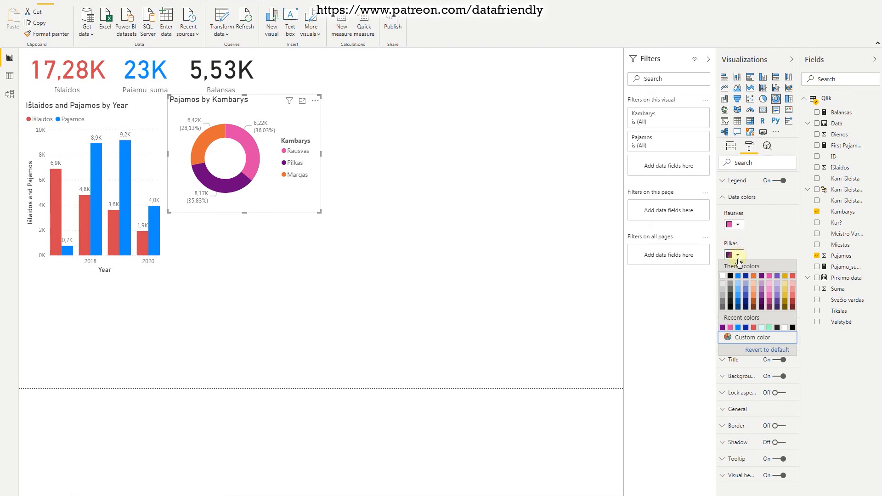
pyautogui.click(724, 295)
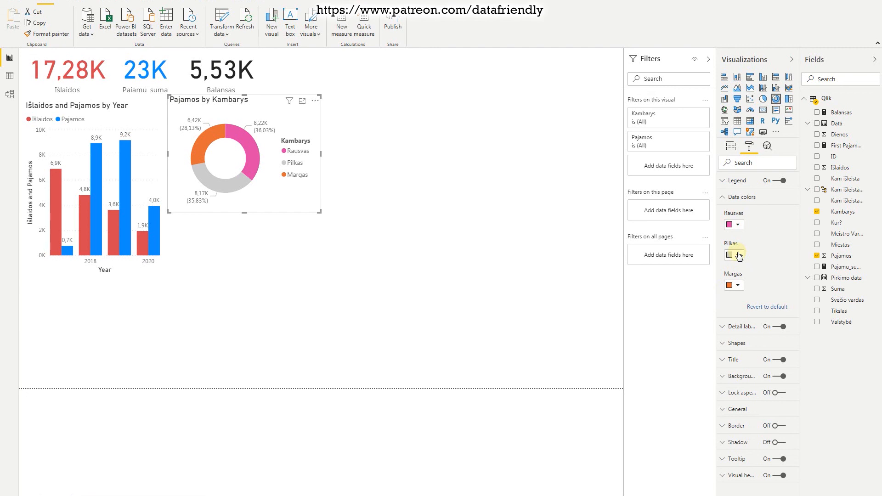
pyautogui.click(738, 285)
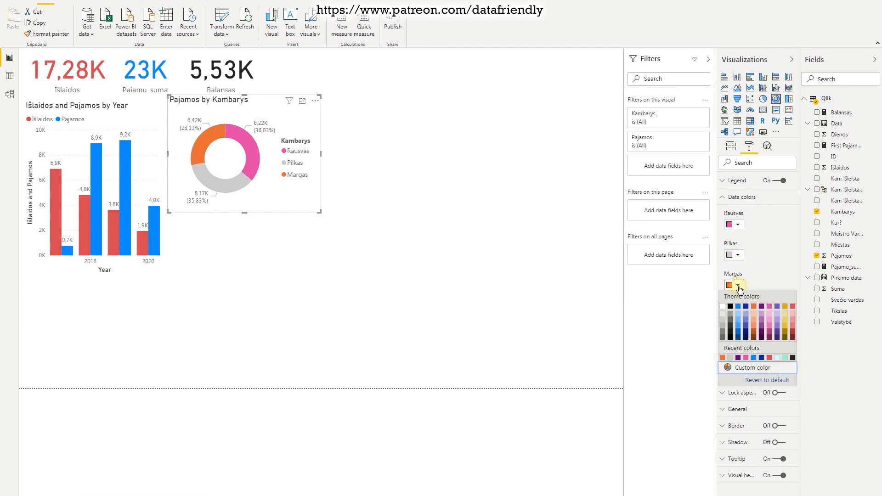
pyautogui.click(785, 307)
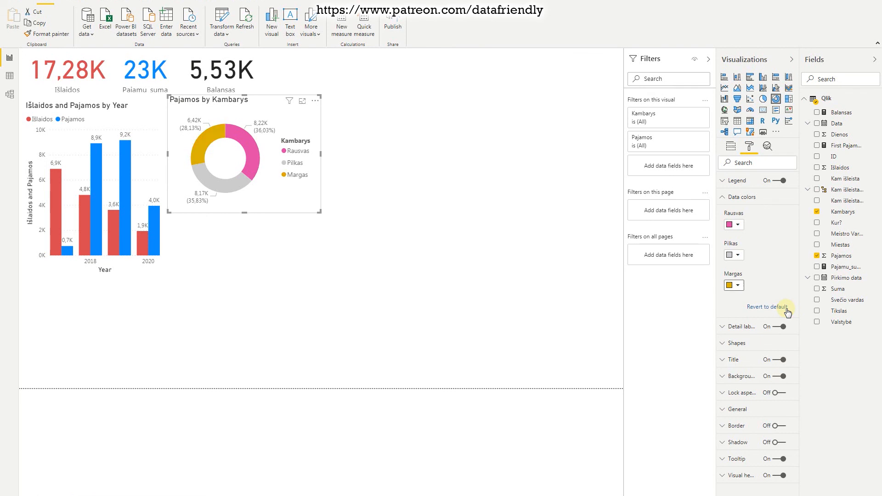
# Hide the donut chart's legend, deselect the chart and check the details of its slices.
pyautogui.click(781, 180)
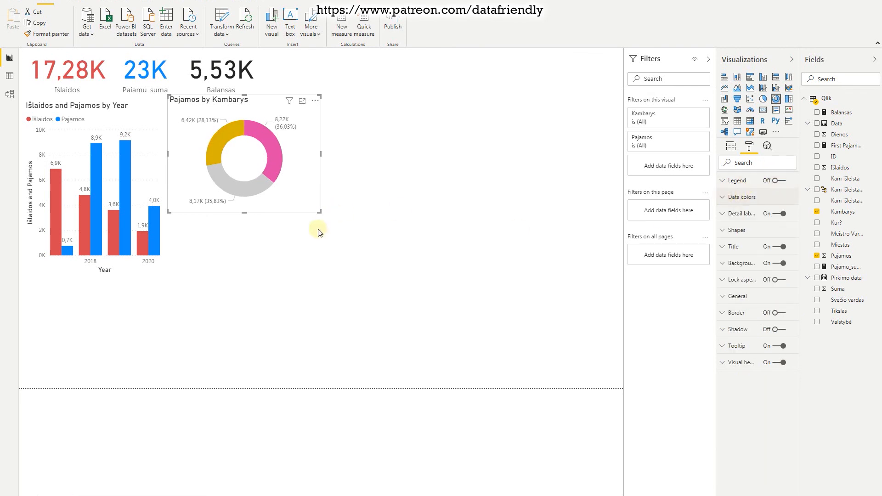
pyautogui.click(308, 237)
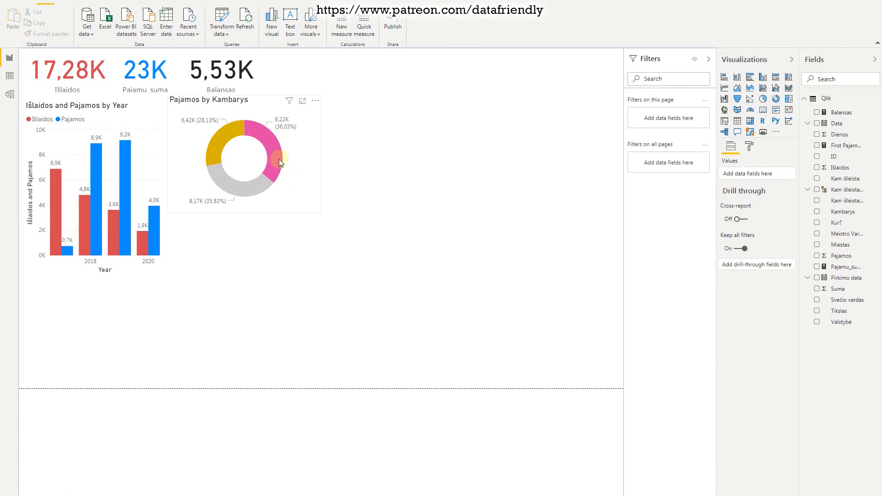
pyautogui.moveTo(240, 187)
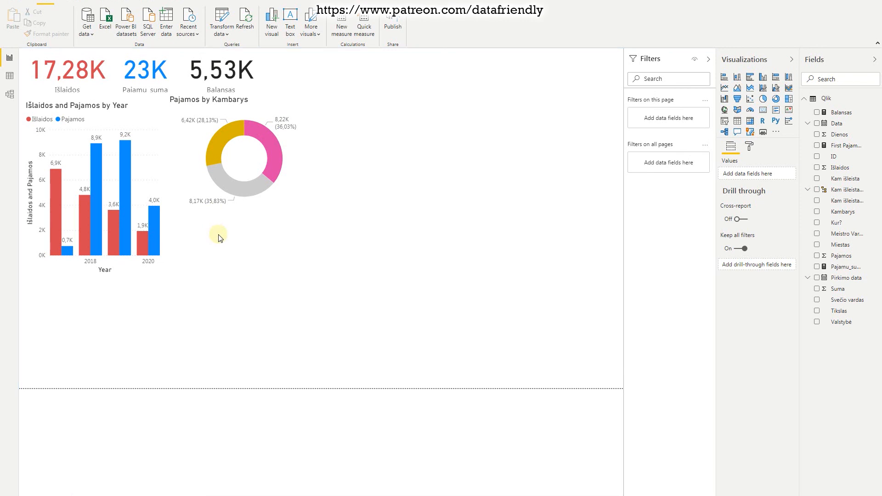
# Switch to Qlik Sense and view the dimension and measure of the Išlaidos pagal butą donut chart.
pyautogui.hotkey('alt', 'Tab')
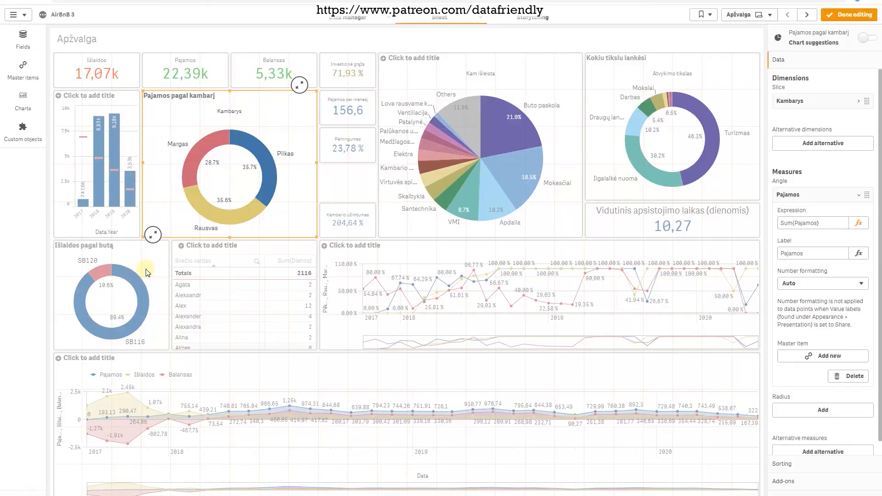
pyautogui.click(143, 266)
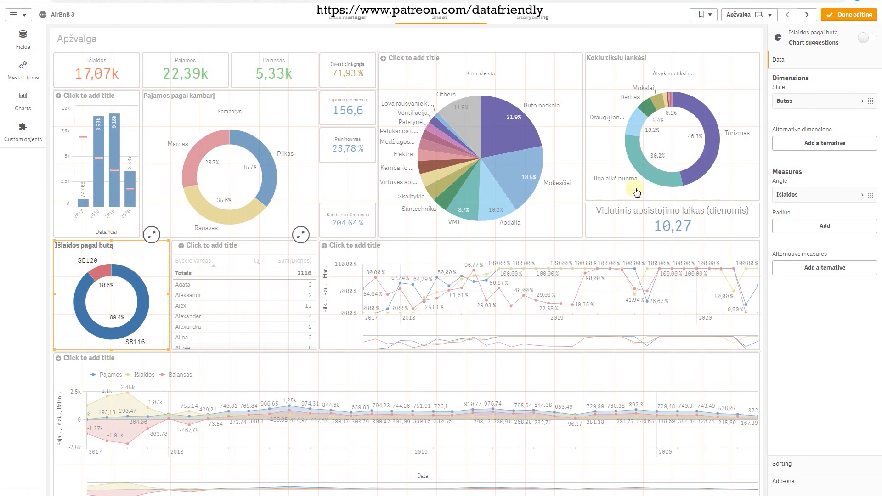
# After checking the Butas dimension in Qlik Sense, insert an empty pie chart in Power BI below the yearly column chart and shrink it slightly.
pyautogui.click(812, 102)
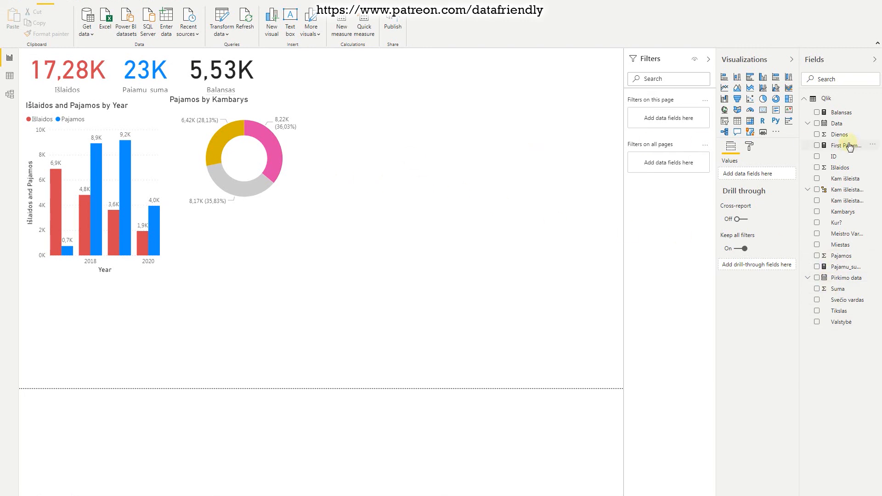
pyautogui.click(763, 100)
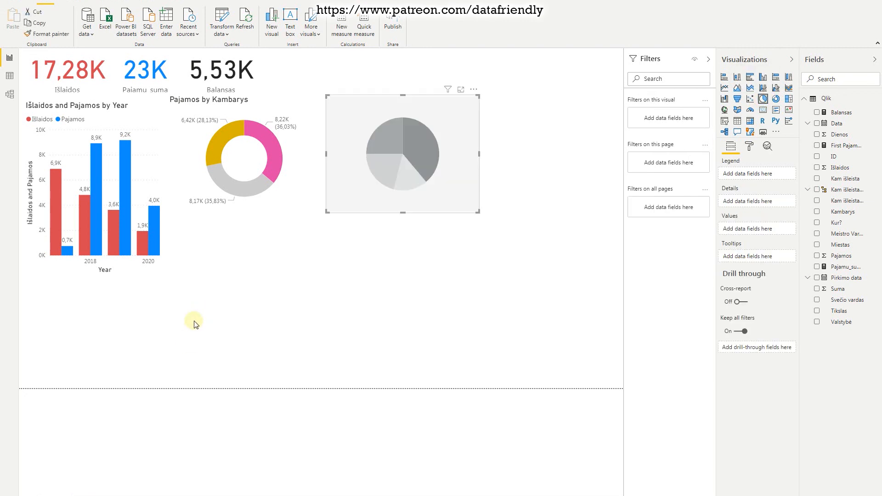
pyautogui.moveTo(349, 195); pyautogui.dragTo(49, 364)
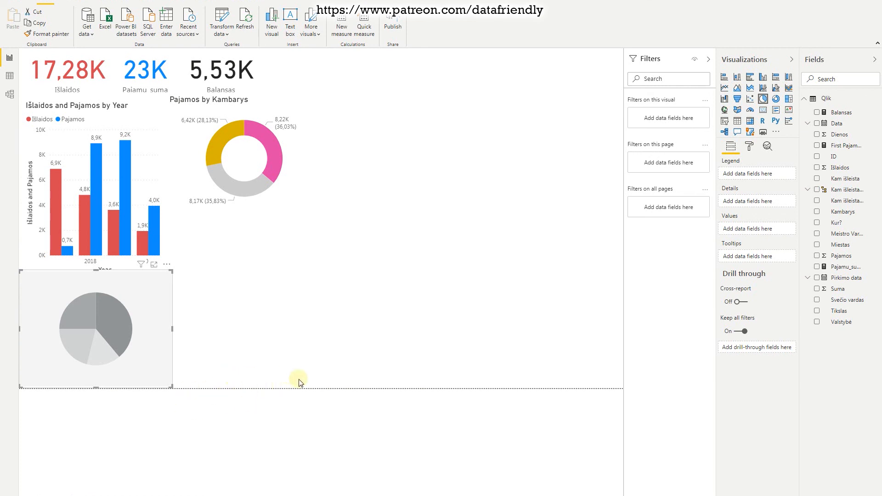
pyautogui.moveTo(172, 271); pyautogui.dragTo(158, 282)
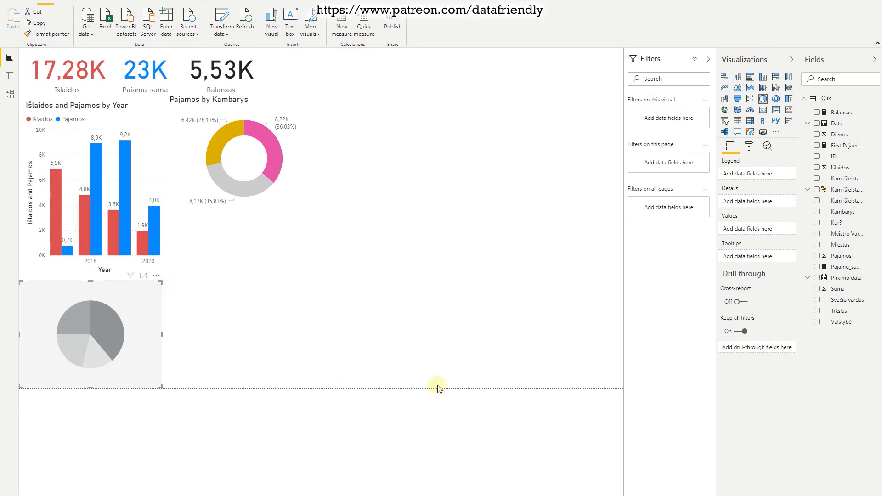
# Plot Išlaidos by Kur? in the new pie chart and turn off its legend.
pyautogui.click(436, 411)
pyautogui.click(843, 80)
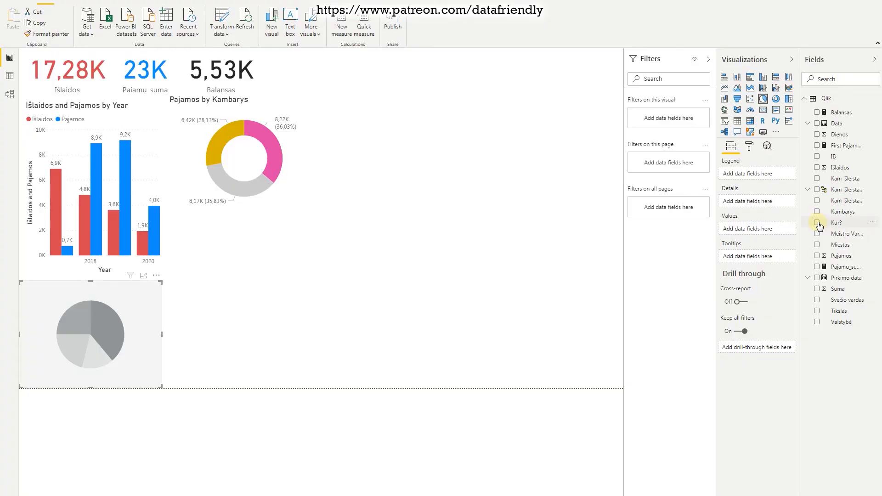
pyautogui.click(817, 222)
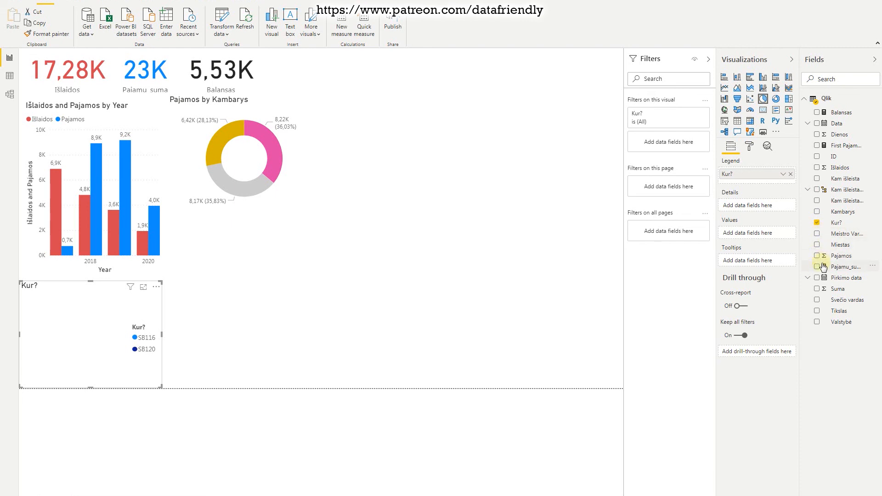
pyautogui.click(817, 168)
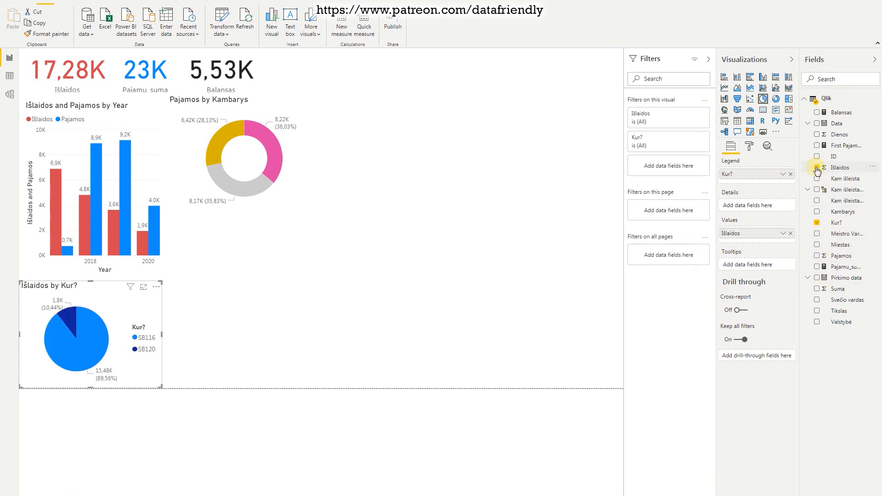
pyautogui.click(749, 146)
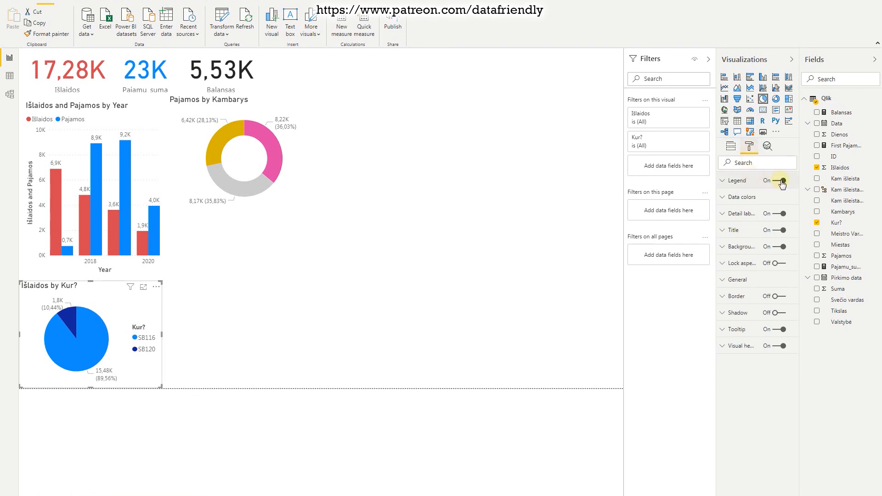
pyautogui.click(783, 182)
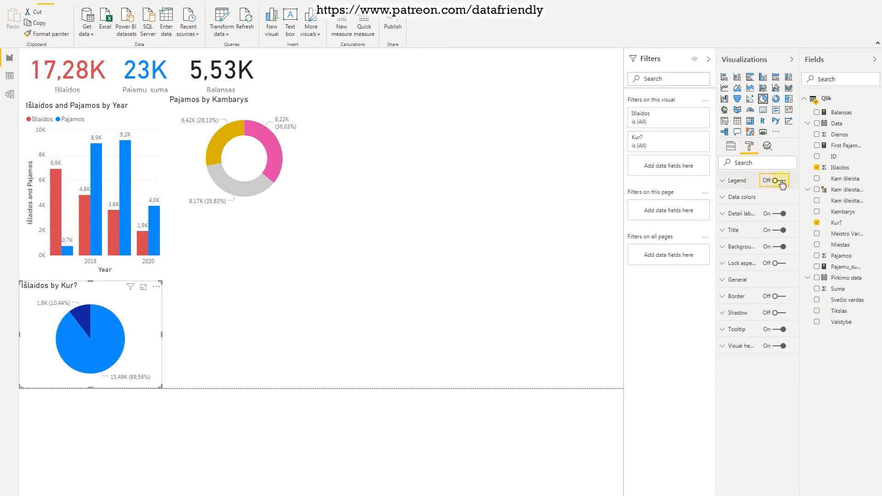
# Select the guest table in Qlik Sense for reference and insert an empty table beside the Išlaidos by Kur? pie chart in Power BI.
pyautogui.click(69, 332)
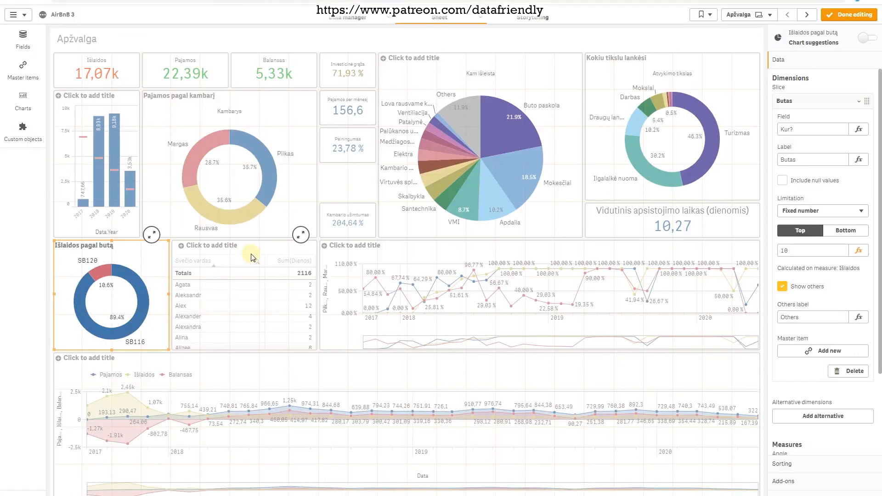
pyautogui.click(249, 249)
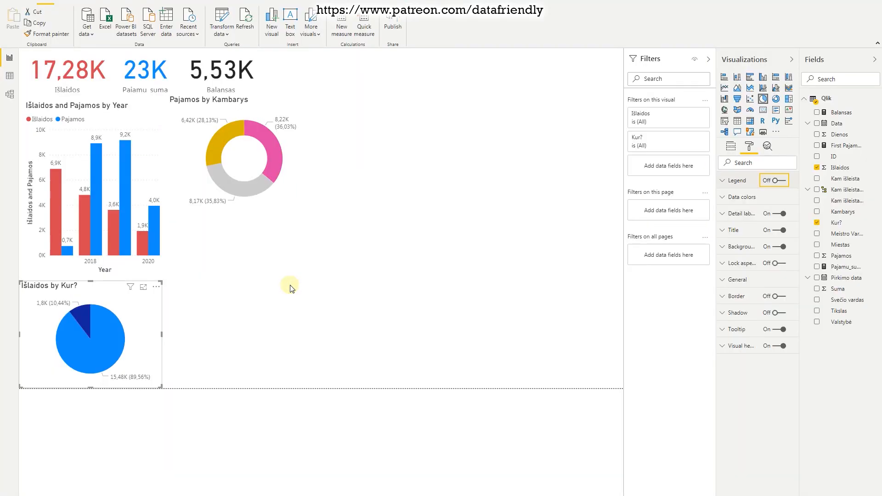
pyautogui.click(291, 312)
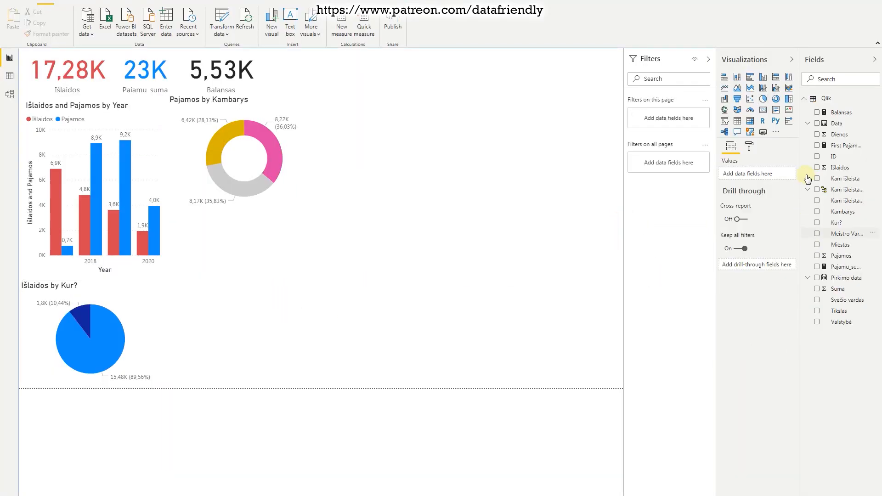
pyautogui.click(737, 121)
pyautogui.moveTo(401, 103); pyautogui.dragTo(236, 294)
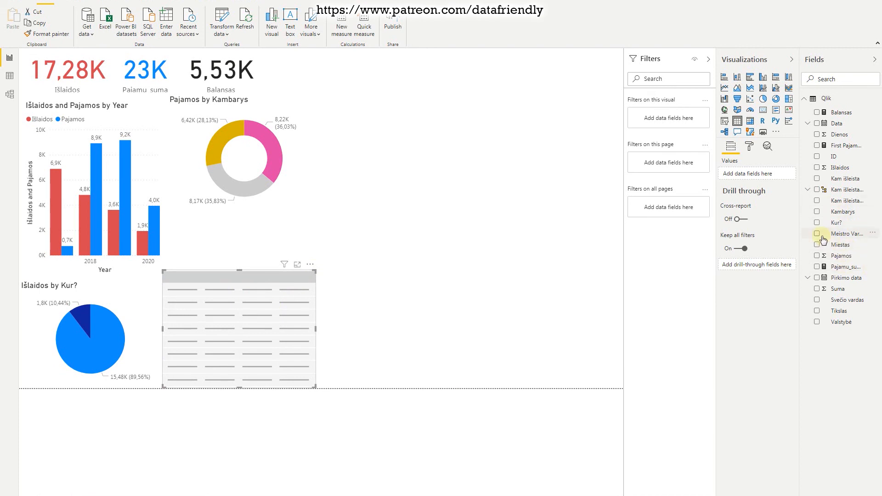
# Fill the table with Svečio vardas and Dienos, matching the Qlik Sense columns, and sort it by Dienos in descending order.
pyautogui.click(817, 301)
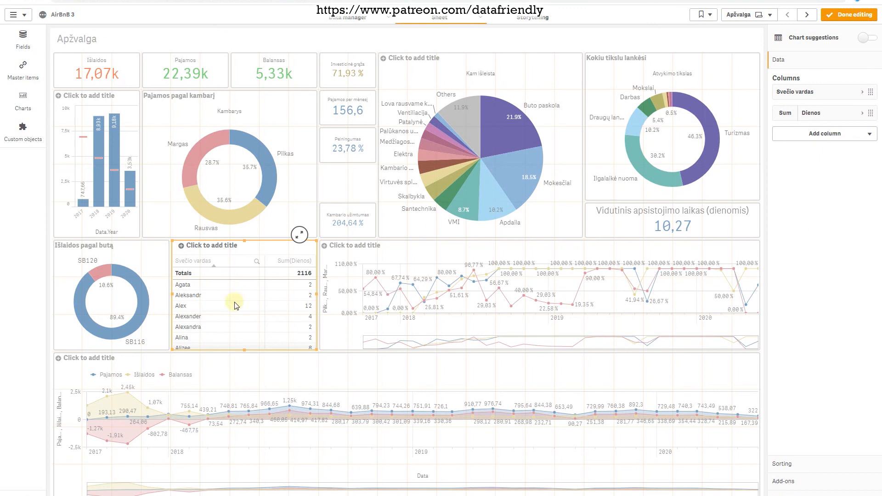
pyautogui.click(861, 114)
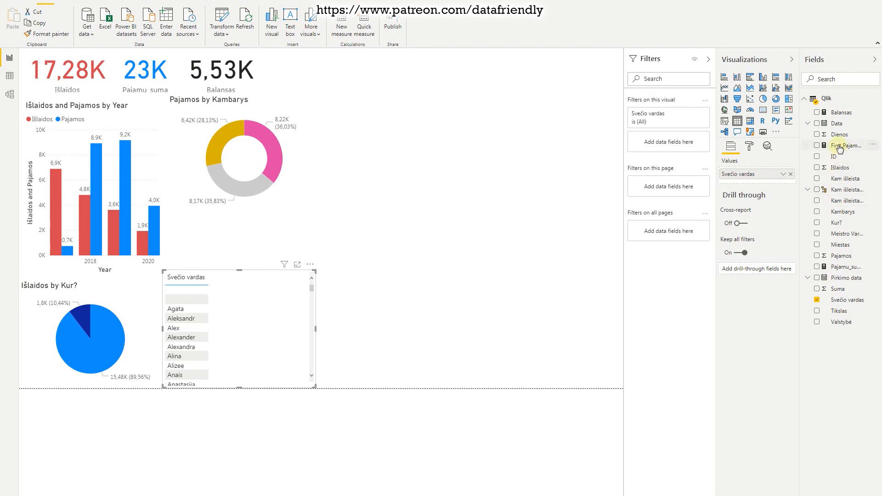
pyautogui.click(817, 135)
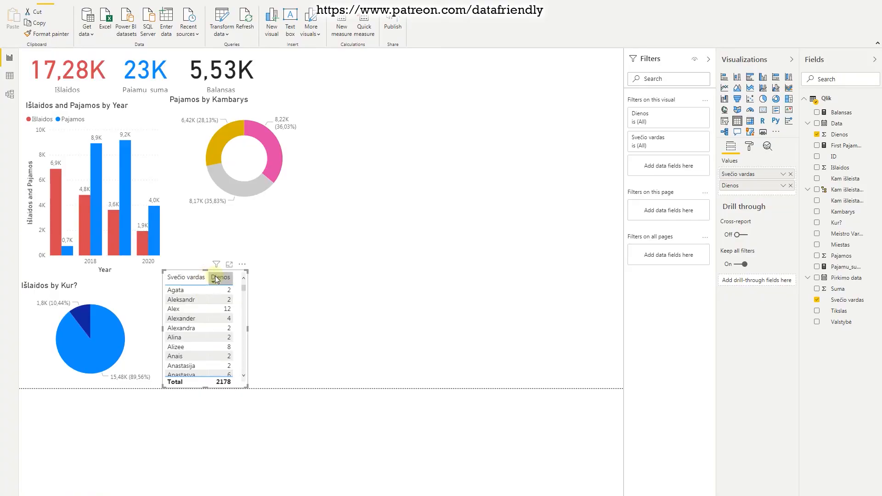
pyautogui.click(219, 278)
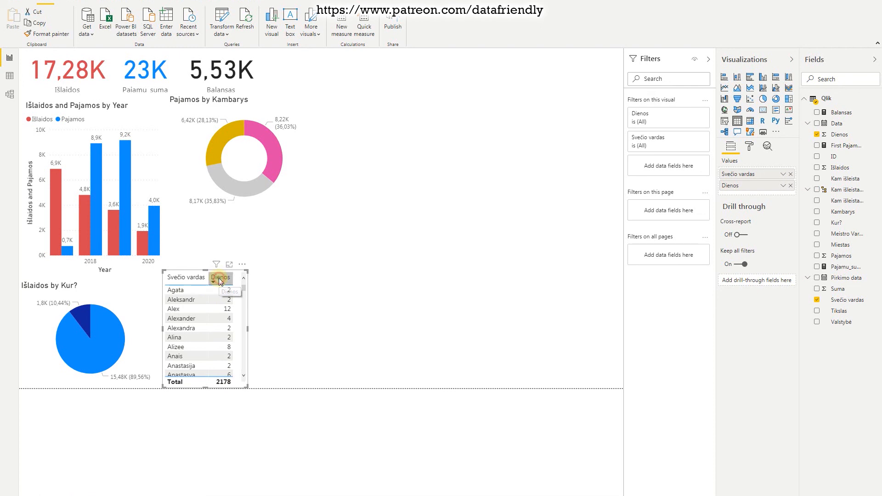
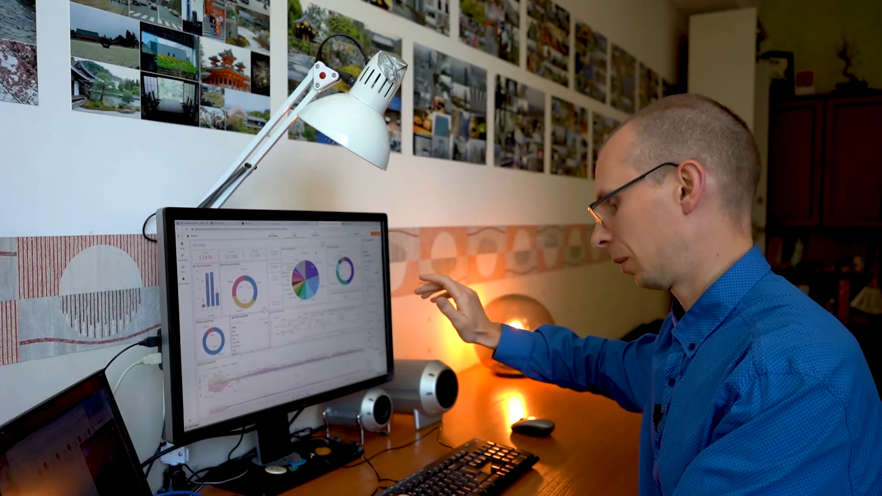
# Switch to Qlik Sense, examine the Kam išleista pie chart's dimension and measure settings, and return to Power BI.
pyautogui.hotkey('alt', 'Tab')
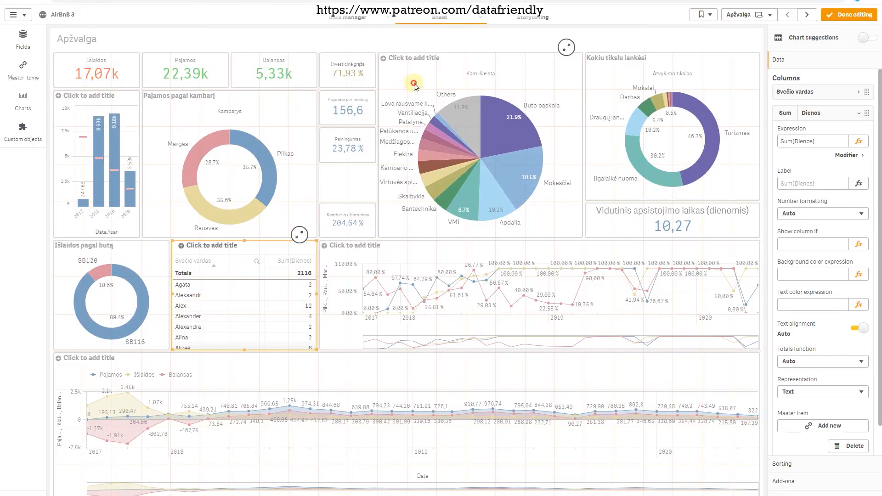
pyautogui.click(415, 85)
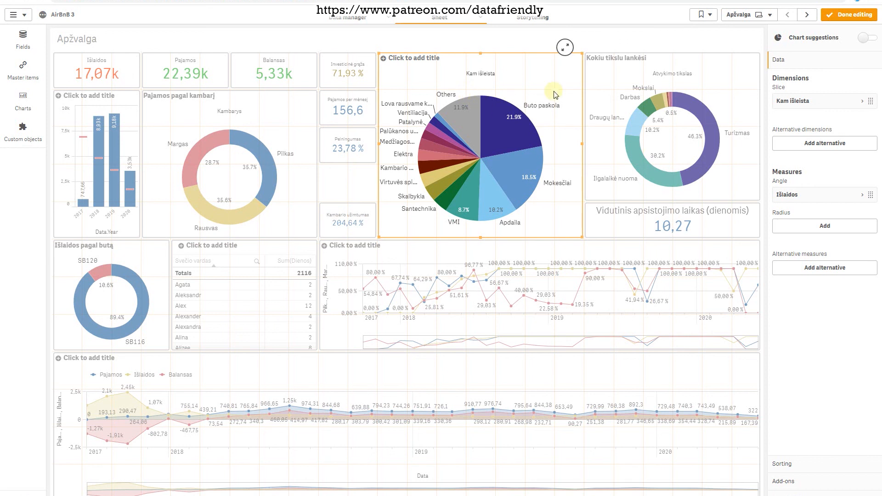
pyautogui.click(842, 102)
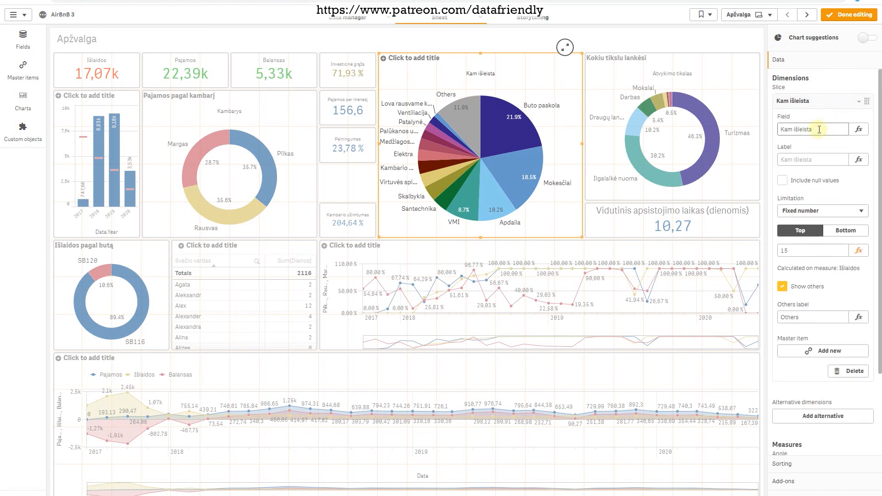
pyautogui.click(823, 130)
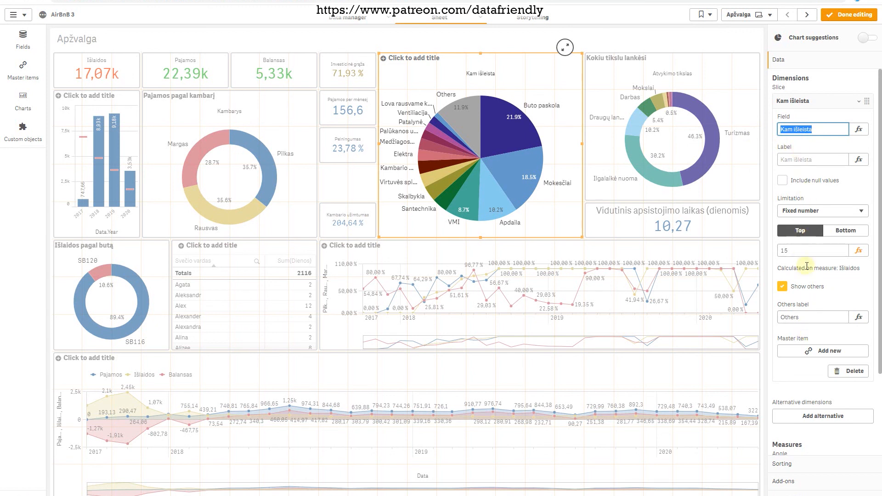
pyautogui.click(818, 100)
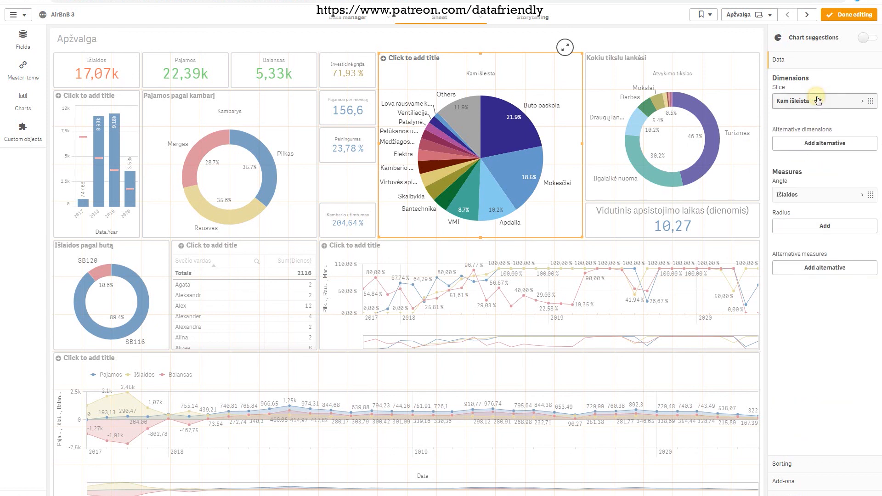
pyautogui.click(822, 194)
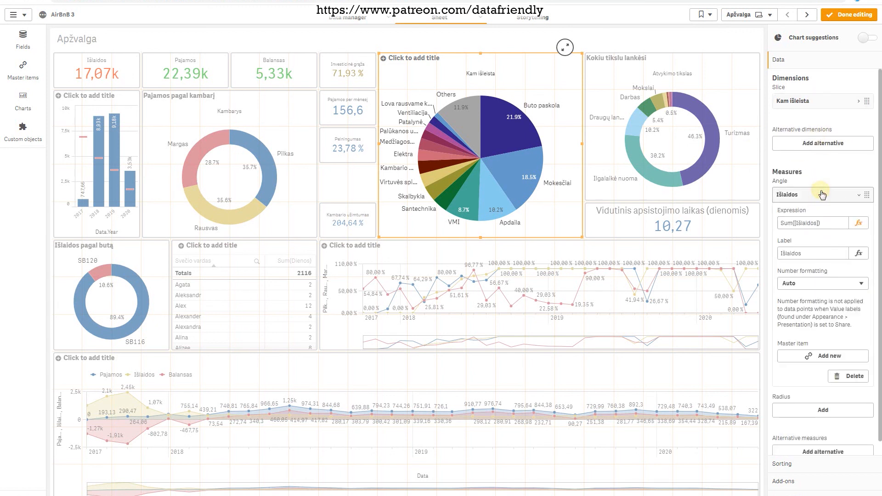
pyautogui.click(821, 193)
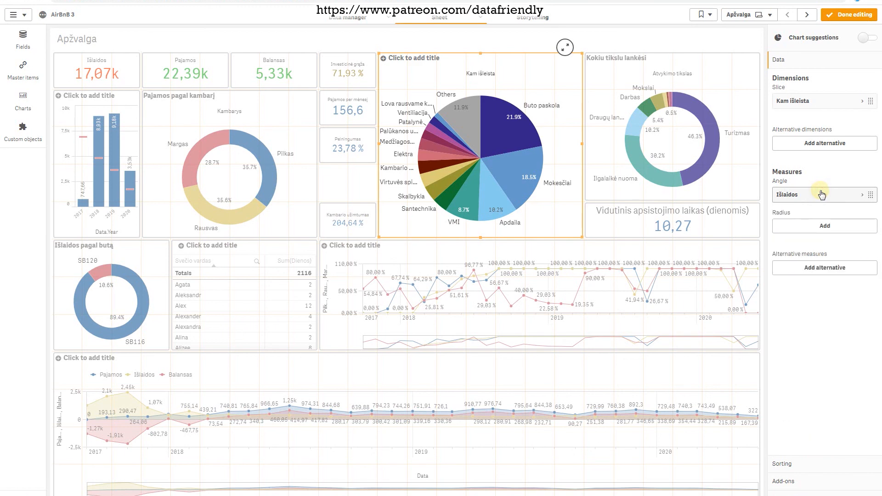
pyautogui.hotkey('alt', 'Tab')
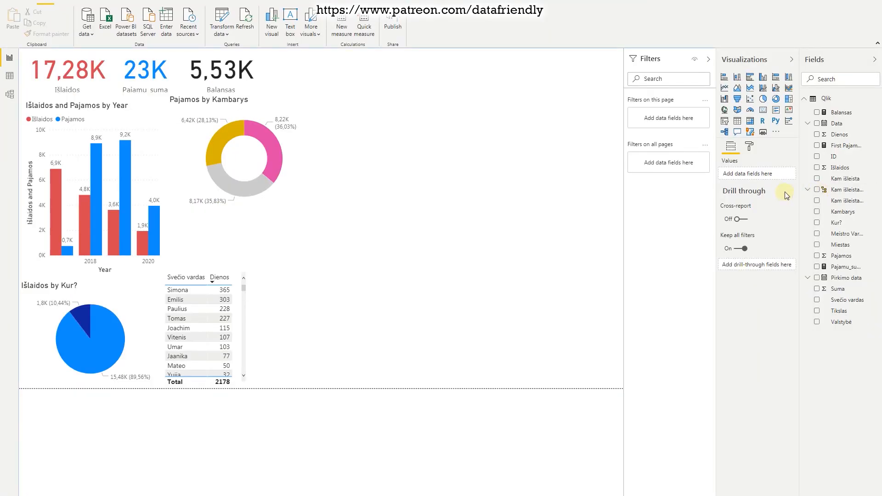
# Try the Išlaidos by Kur? pie as a donut chart, restore the pie type and deselect it.
pyautogui.click(106, 336)
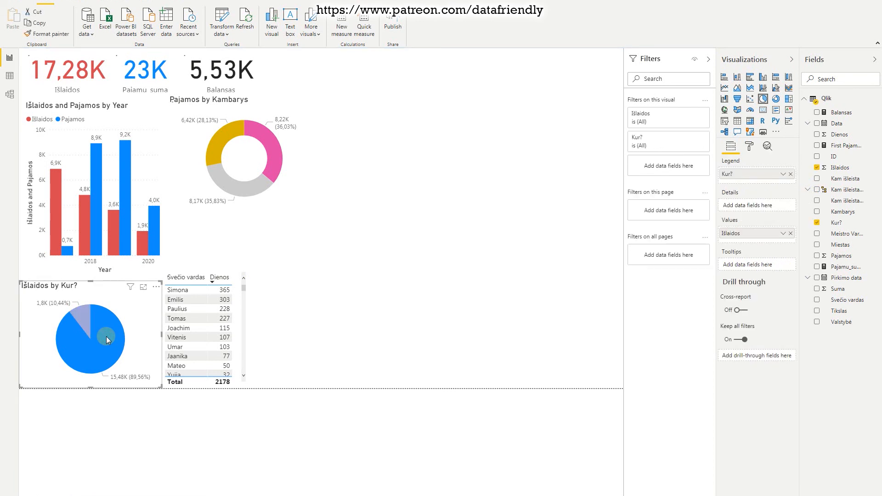
pyautogui.click(776, 101)
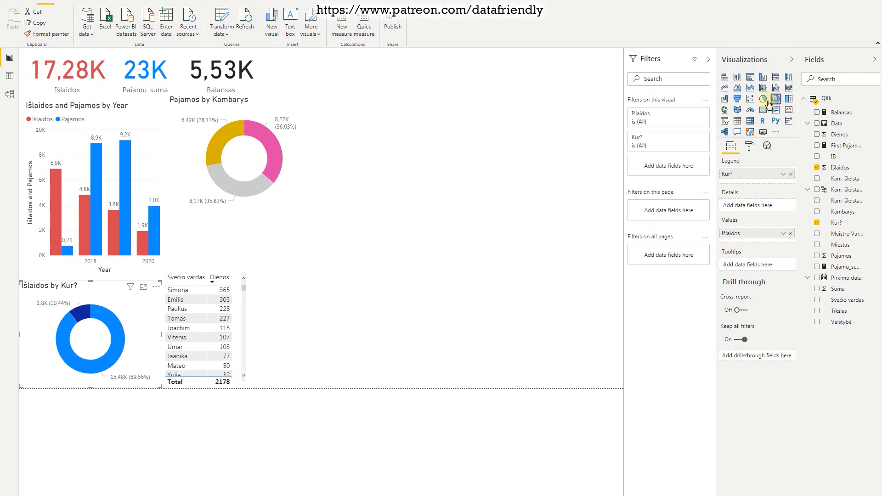
pyautogui.click(763, 98)
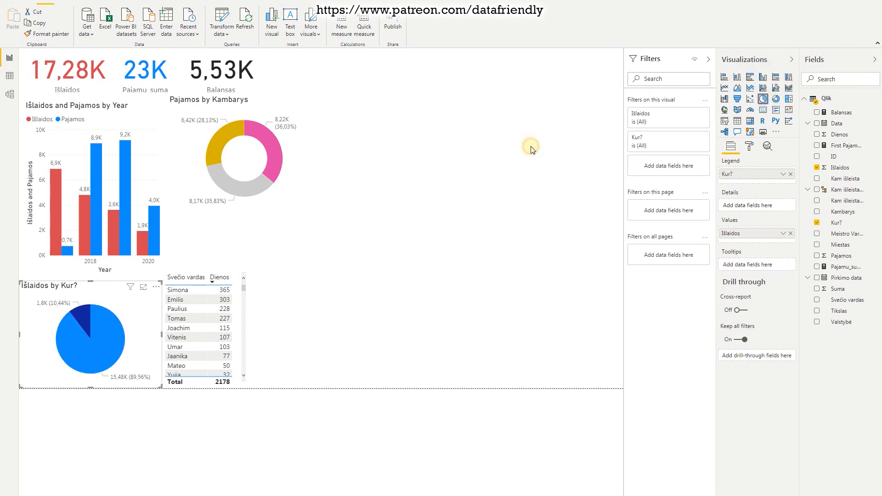
pyautogui.click(531, 146)
# Insert an empty pie chart beside the Pajamos by Kambarys donut and reduce its height and width slightly.
pyautogui.click(763, 99)
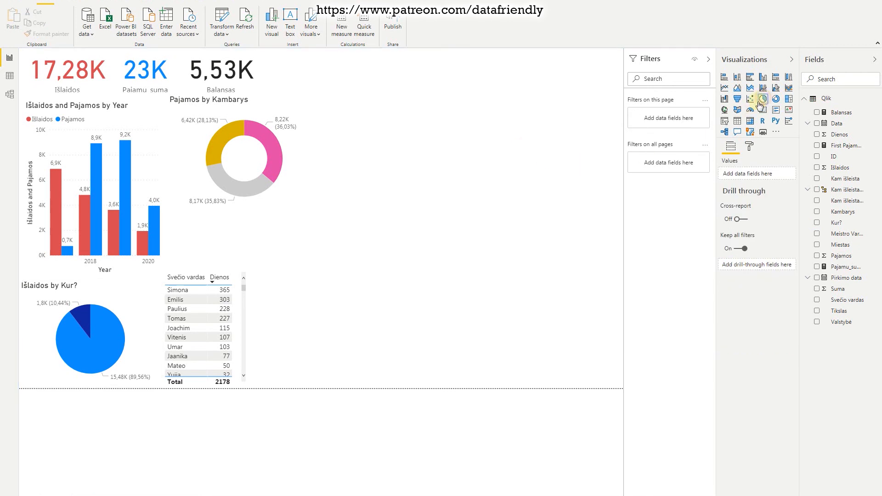
pyautogui.click(348, 129)
pyautogui.moveTo(345, 121)
pyautogui.mouseDown()
pyautogui.moveTo(338, 85)
pyautogui.moveTo(330, 147)
pyautogui.moveTo(335, 135)
pyautogui.mouseUp()
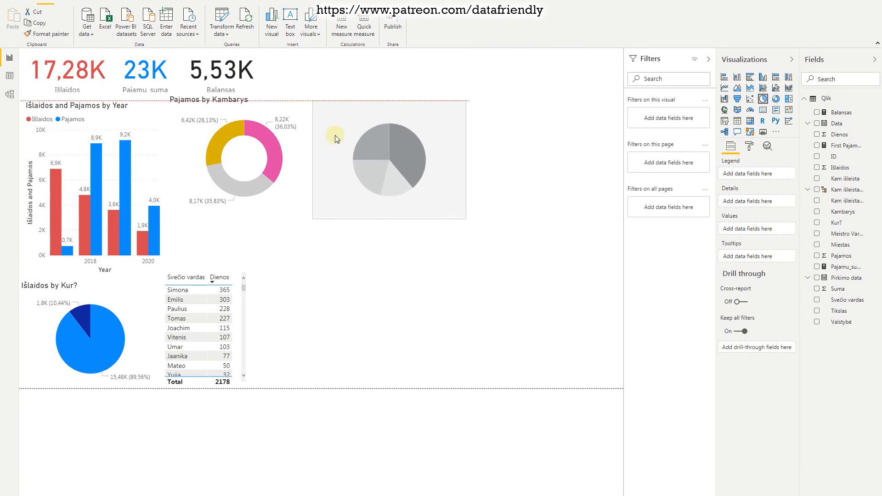
pyautogui.moveTo(389, 218); pyautogui.dragTo(393, 213)
pyautogui.moveTo(465, 156); pyautogui.dragTo(455, 162)
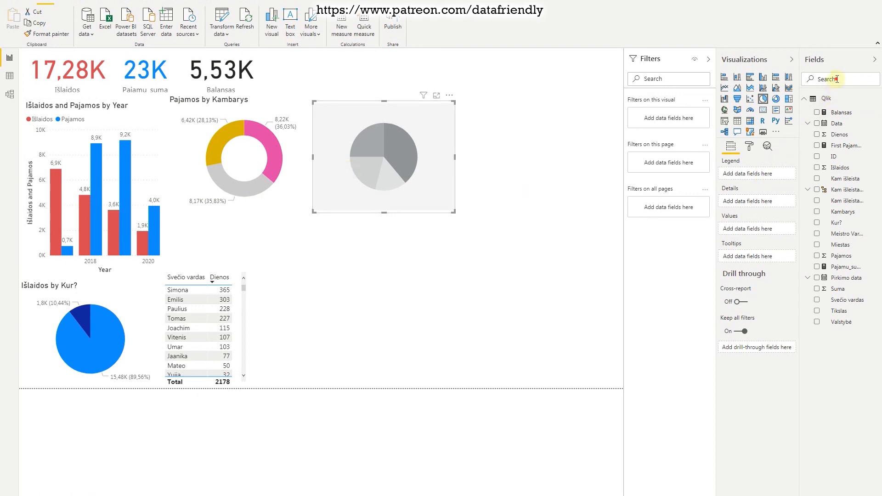
# Search the fields for Kam išleista, add the Kam išleista Hierarchy to the new pie chart's legend, and clear the search.
pyautogui.write('Kam išleista')
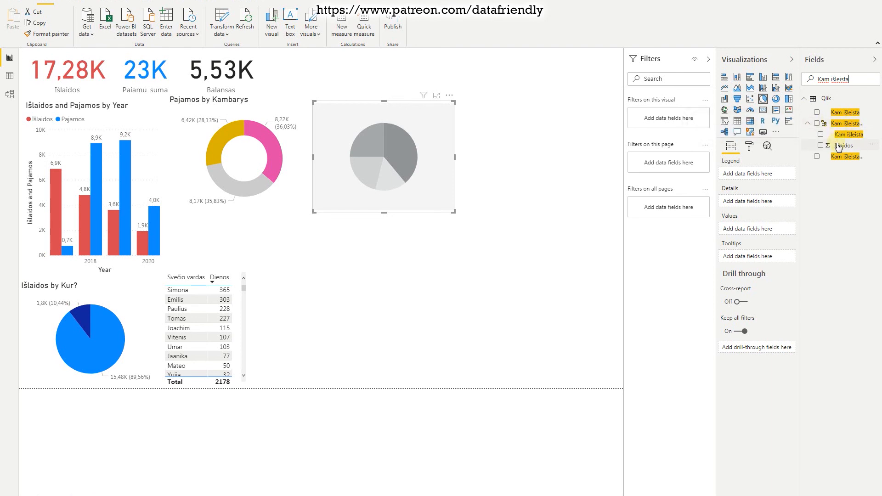
pyautogui.click(817, 124)
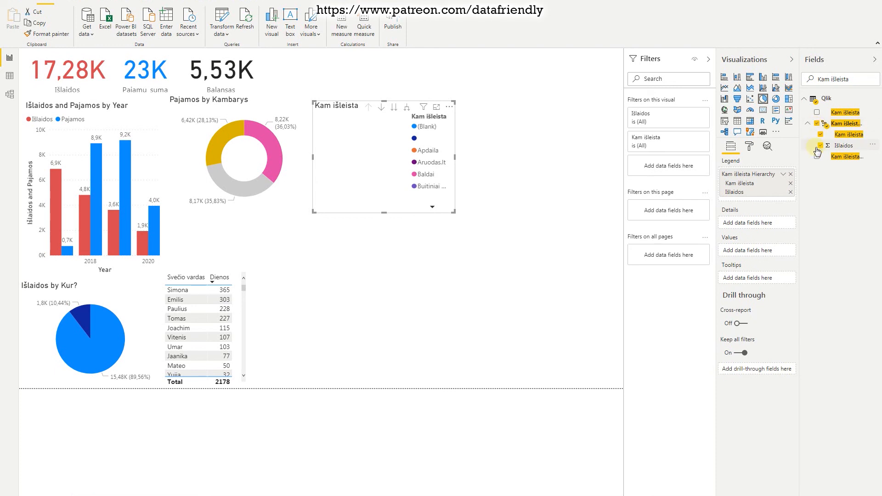
pyautogui.moveTo(857, 79); pyautogui.dragTo(795, 78)
pyautogui.press('BackSpace')
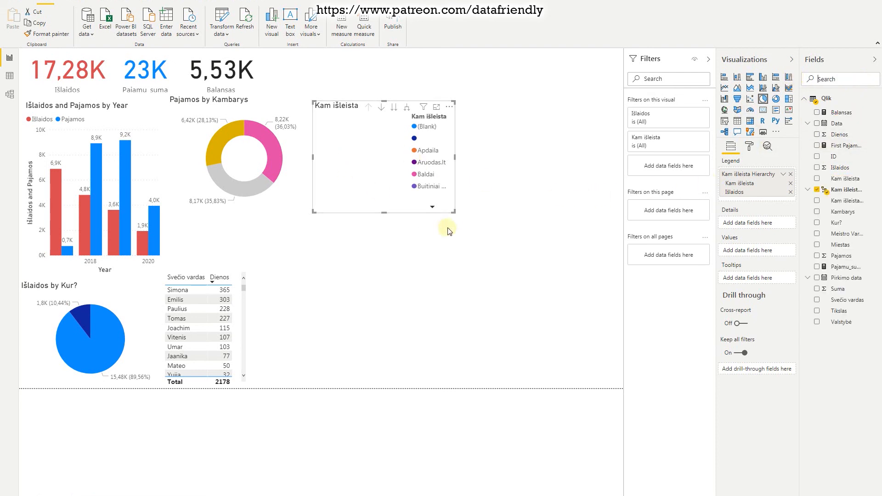
# Enlarge the new pie chart and try rebuilding its legend from the Kam išleista Hierarchy levels Kam išleista and Išlaidos.
pyautogui.moveTo(453, 212); pyautogui.dragTo(559, 305)
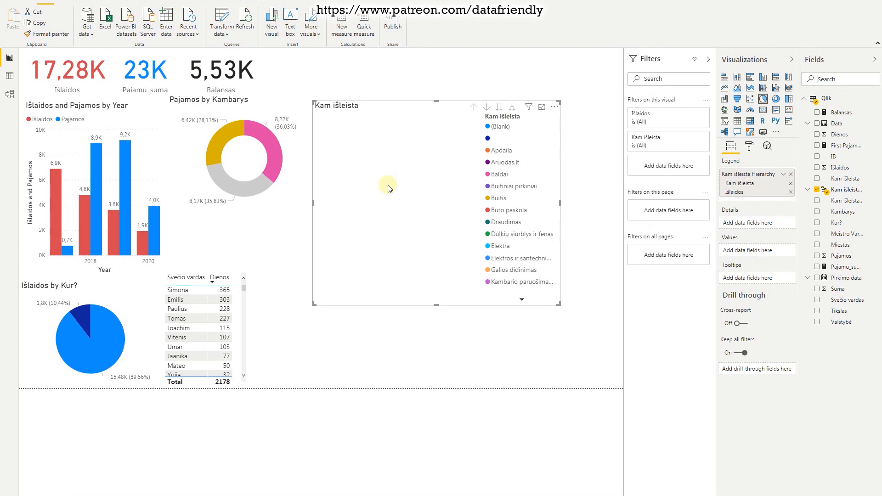
pyautogui.click(817, 191)
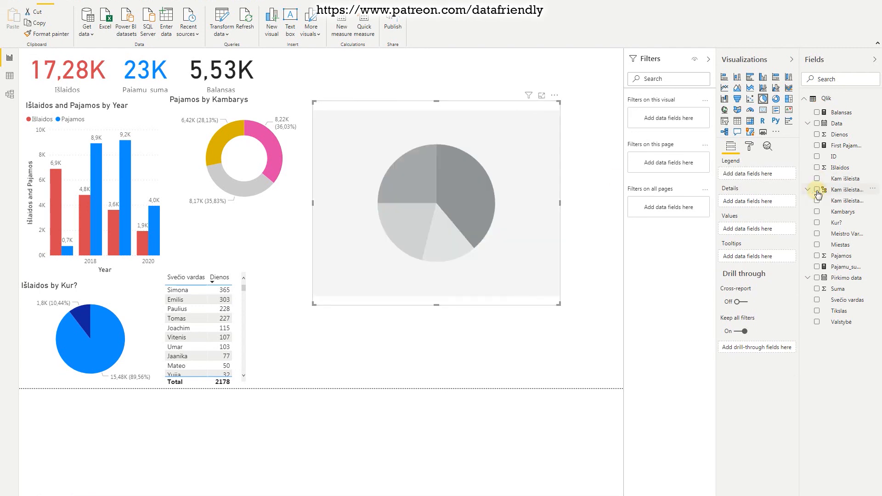
pyautogui.click(808, 190)
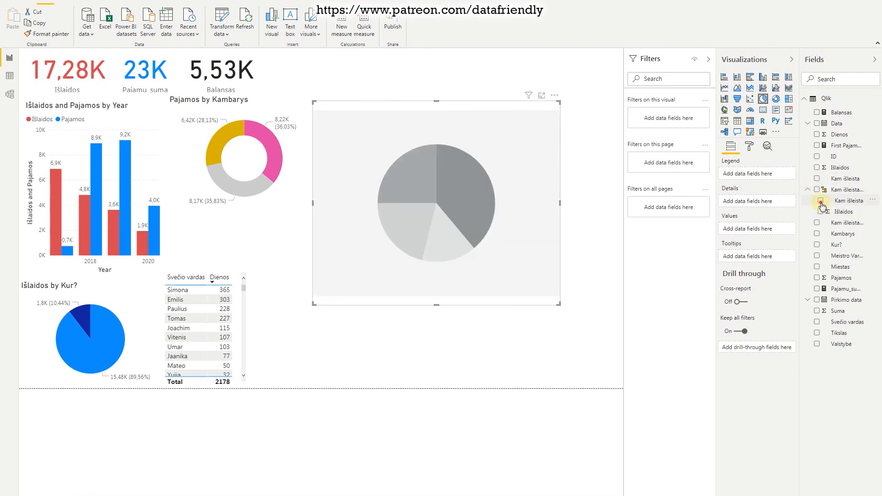
pyautogui.click(821, 200)
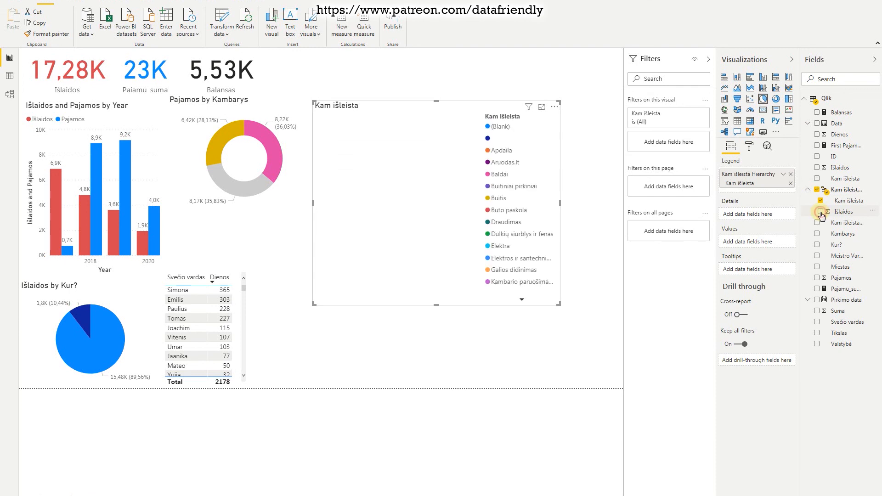
pyautogui.click(820, 212)
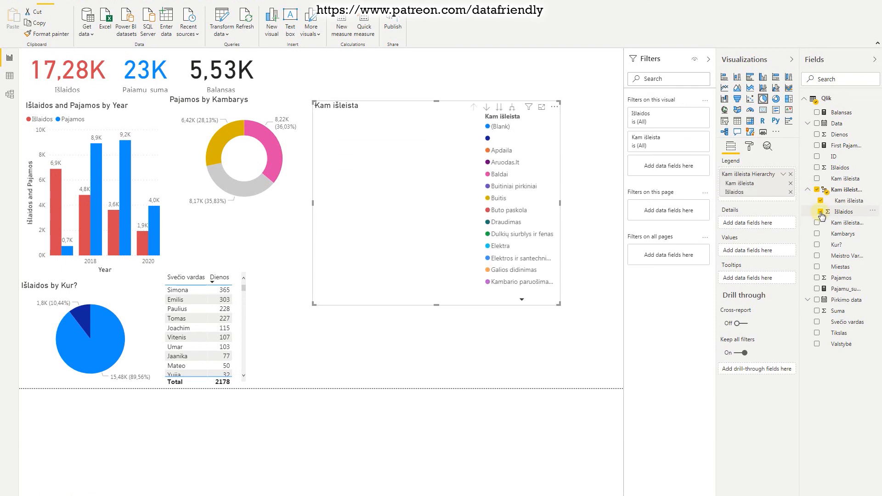
# Replace the hierarchy with the standalone Kam išleista field as legend and Išlaidos as values, and shrink the pie chart.
pyautogui.click(816, 190)
pyautogui.click(808, 190)
pyautogui.click(817, 179)
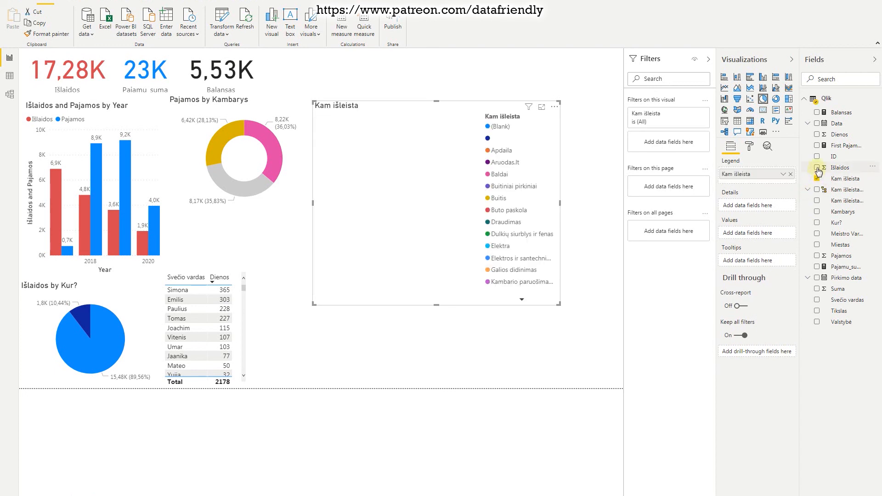
pyautogui.click(817, 168)
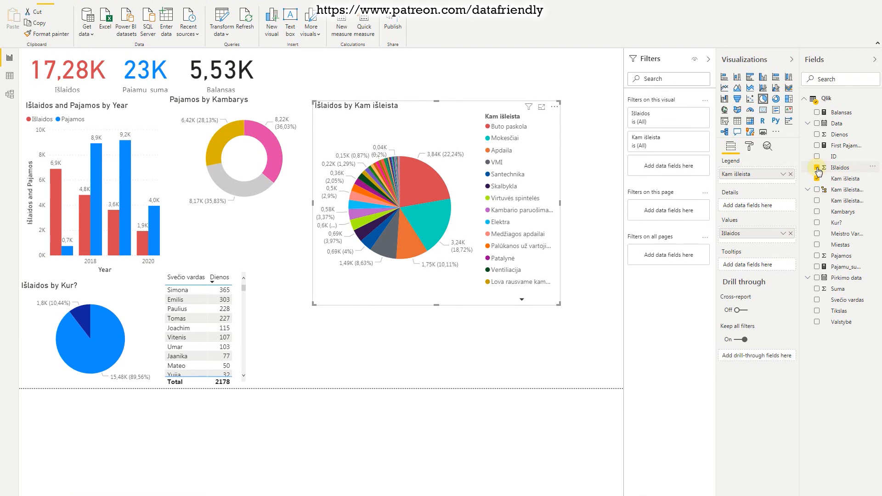
pyautogui.moveTo(559, 303); pyautogui.dragTo(484, 227)
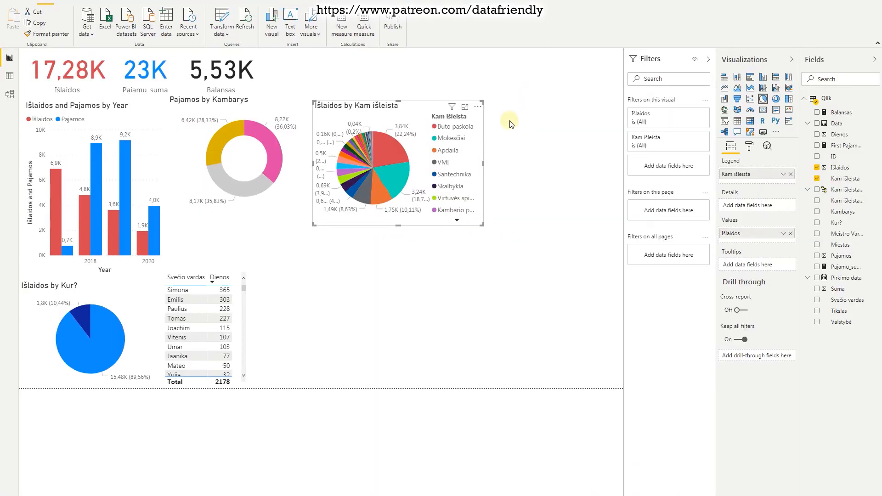
# Browse the Išlaidos by Kam išleista legend to its end and back, and clear the slice highlight.
pyautogui.click(458, 221)
pyautogui.click(458, 222)
pyautogui.click(458, 221)
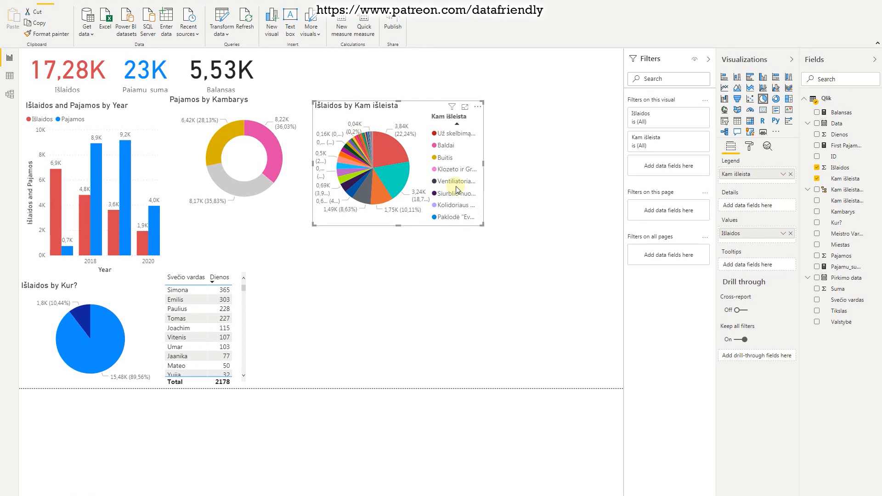
pyautogui.click(534, 227)
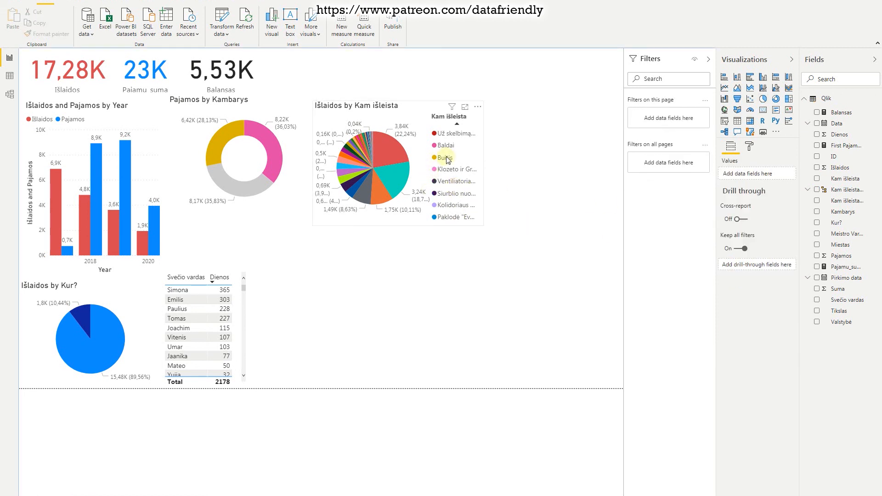
pyautogui.click(456, 124)
pyautogui.click(456, 124)
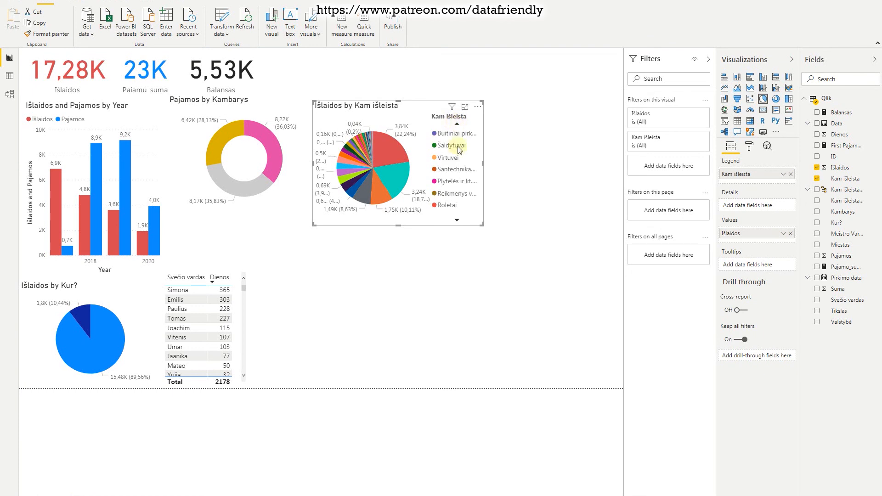
pyautogui.click(457, 125)
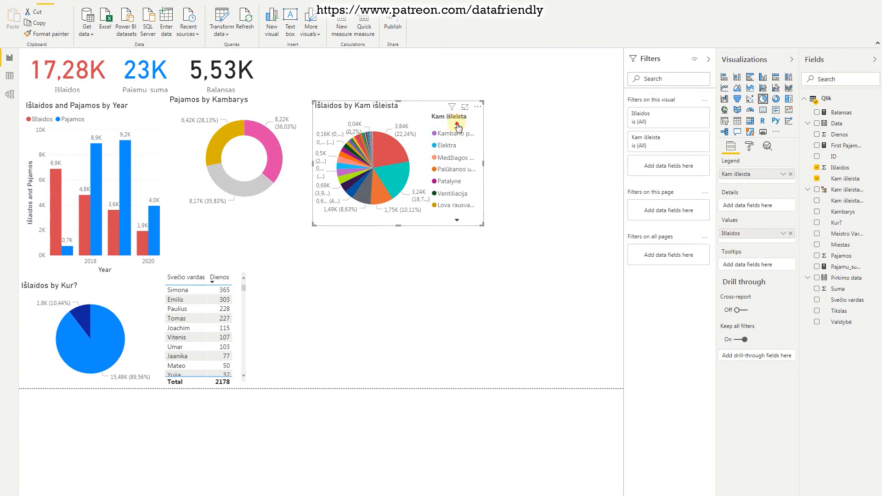
pyautogui.click(457, 126)
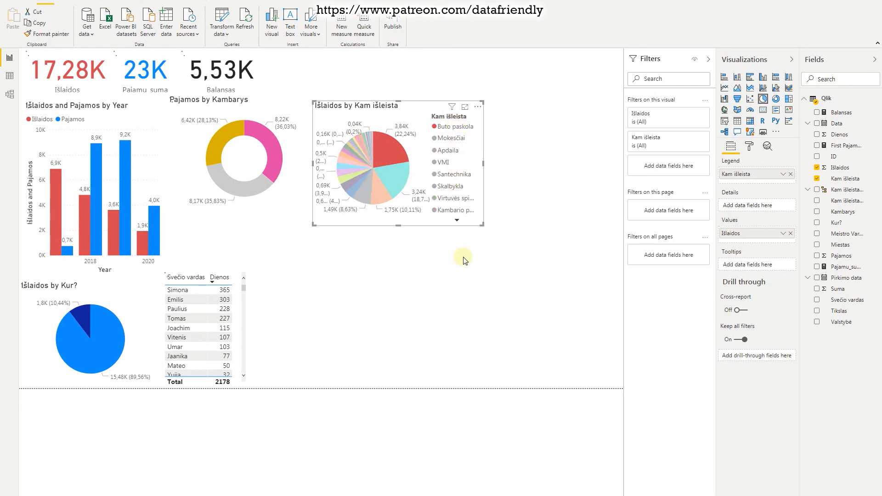
pyautogui.click(399, 154)
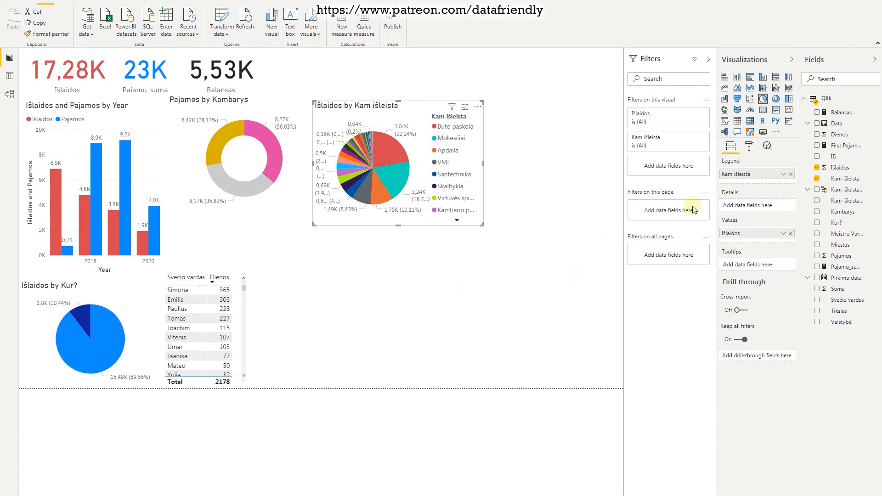
# Try the Išlaidos by Kam išleista pie chart without its legend and turn the legend back on.
pyautogui.click(768, 147)
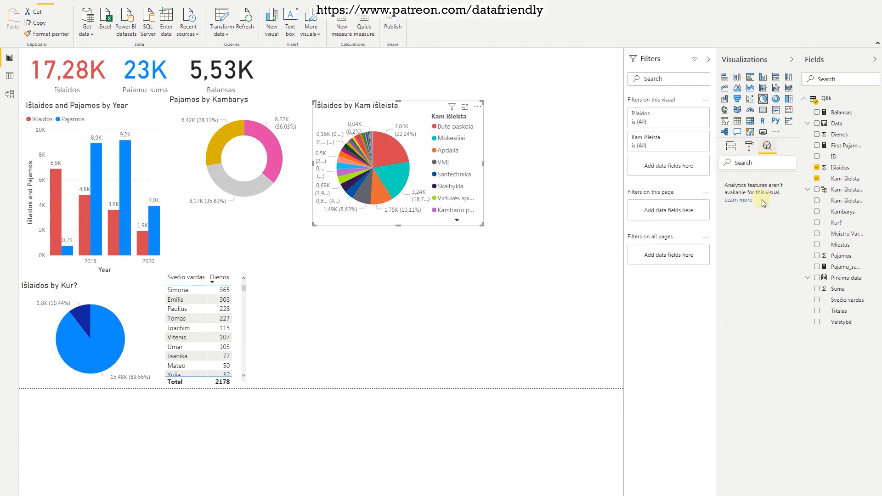
pyautogui.click(750, 146)
pyautogui.click(783, 181)
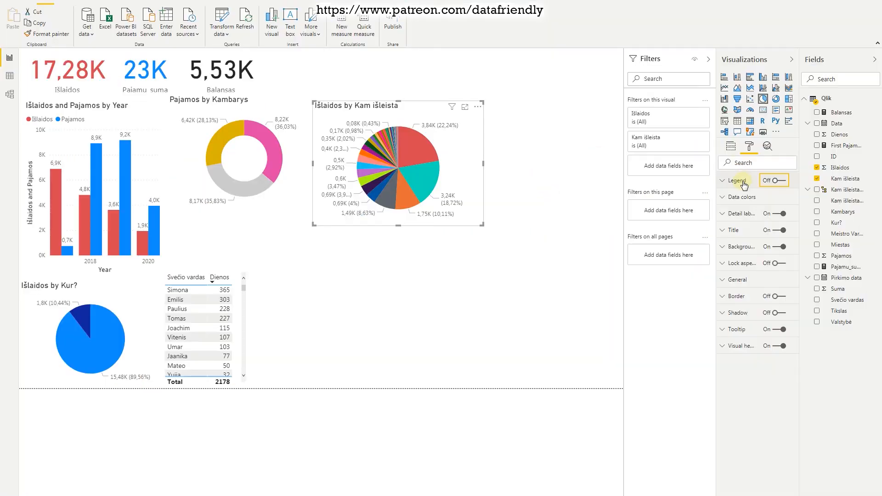
pyautogui.click(772, 180)
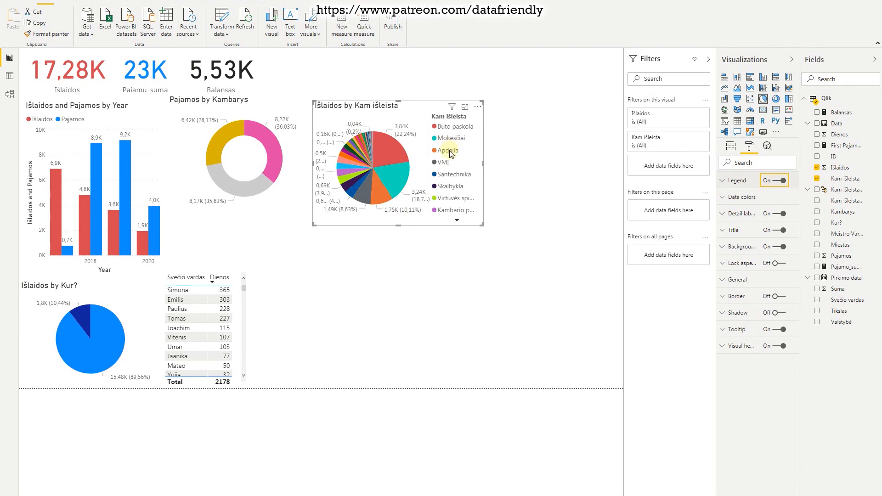
# Enlarge the Išlaidos by Kam išleista pie, check the Kokiu tikslu lankėsi donut in Qlik Sense, and narrow the pie slightly in Power BI.
pyautogui.moveTo(481, 226); pyautogui.dragTo(546, 272)
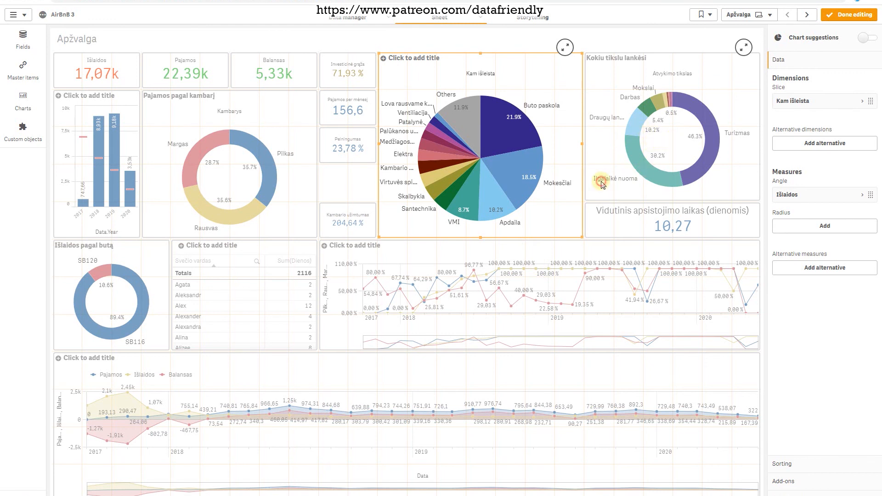
pyautogui.click(604, 142)
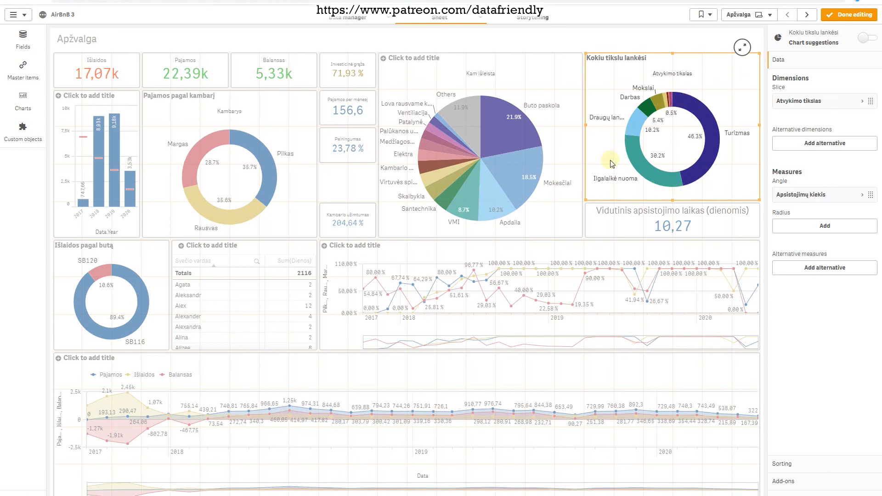
pyautogui.hotkey('alt', 'Tab')
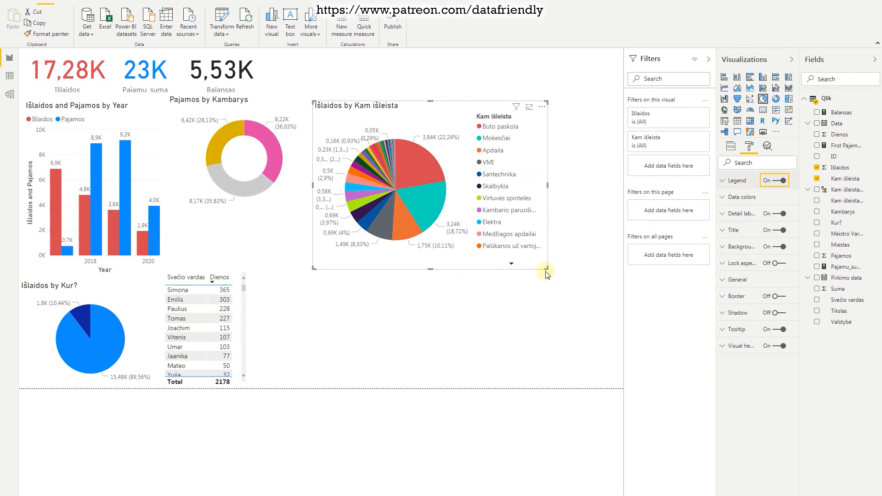
pyautogui.moveTo(546, 269); pyautogui.dragTo(538, 274)
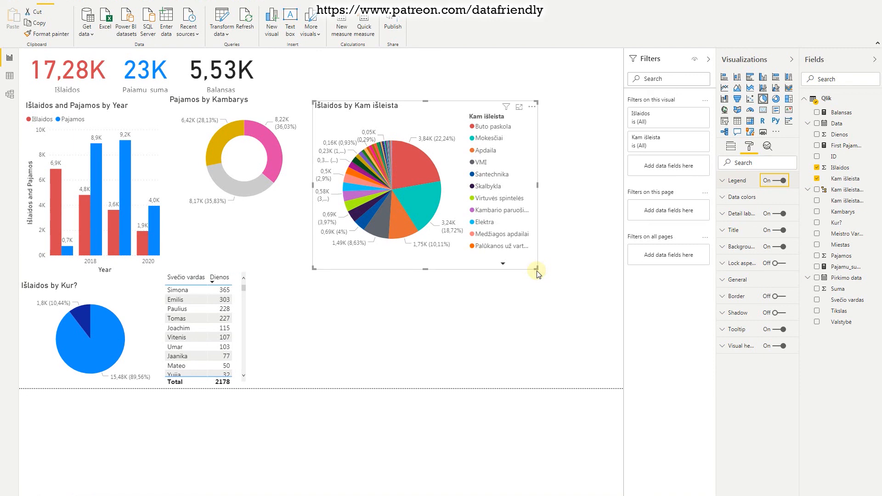
# Insert an empty donut chart in the report page's lower right corner and move the Išlaidos by Kam išleista pie to the page's upper edge.
pyautogui.click(587, 181)
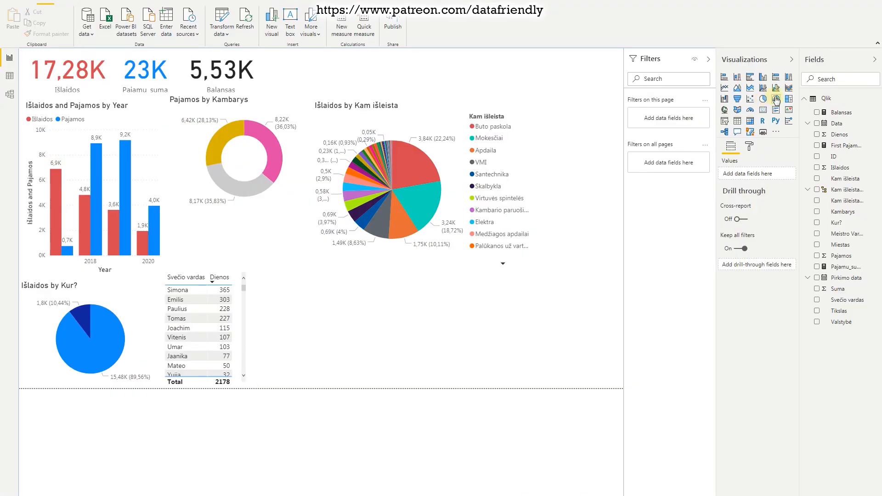
pyautogui.click(776, 99)
pyautogui.moveTo(465, 272); pyautogui.dragTo(517, 310)
pyautogui.moveTo(418, 124); pyautogui.dragTo(408, 62)
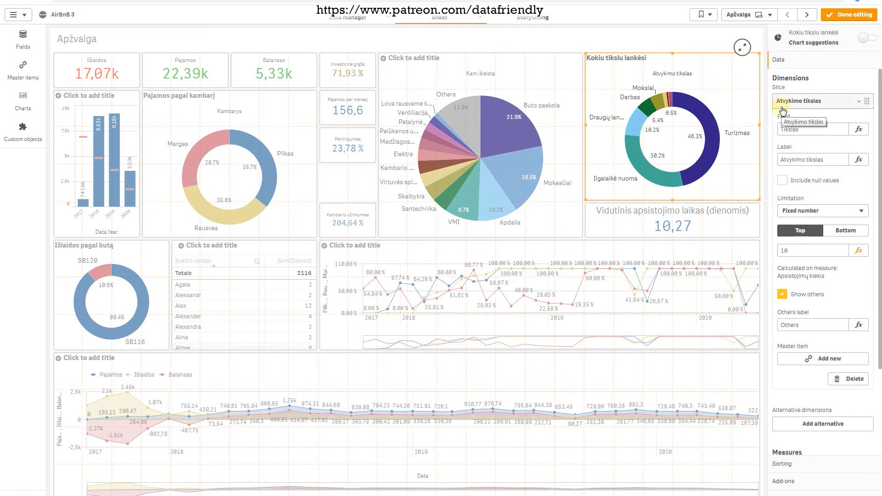
# Examine the Kokiu tikslu lankėsi donut's Atvykimo tikslas dimension and the full expression of its Apsistojimų kiekis measure.
pyautogui.click(858, 102)
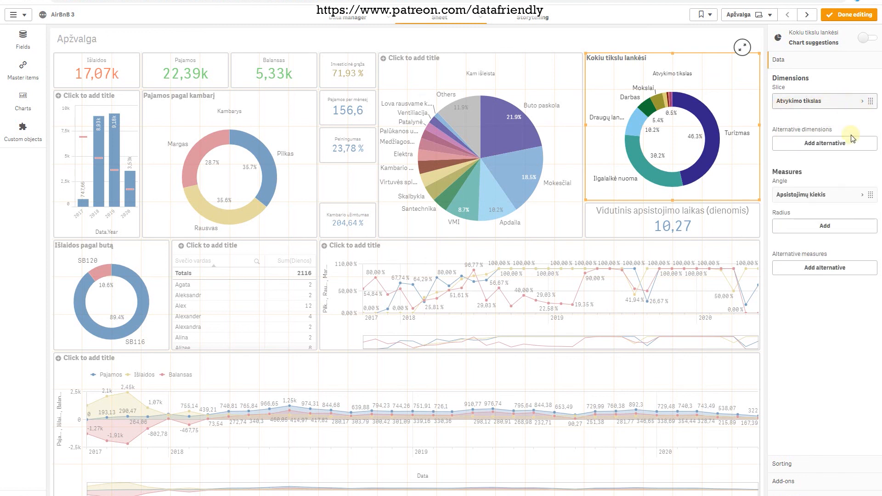
pyautogui.click(835, 200)
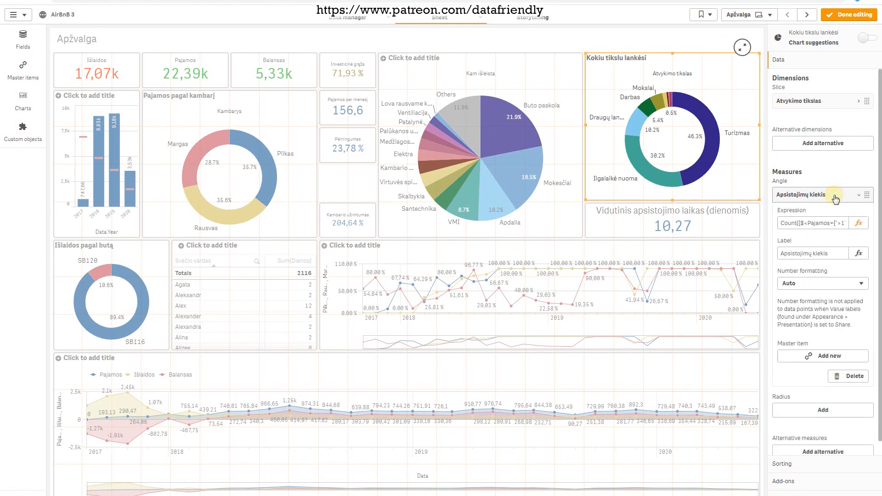
pyautogui.click(861, 226)
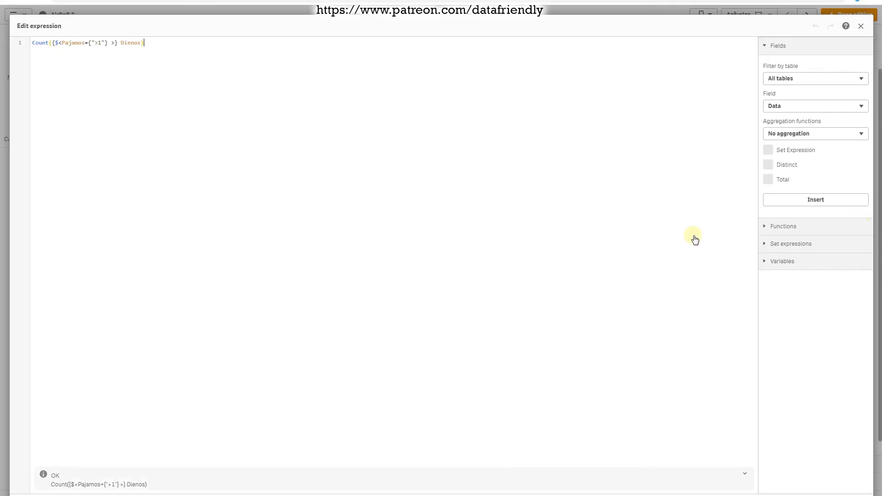
pyautogui.click(94, 44)
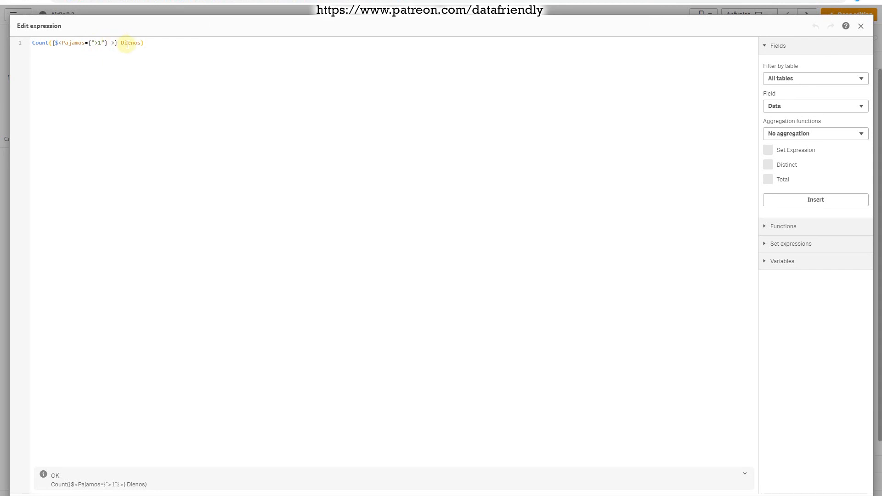
pyautogui.click(862, 28)
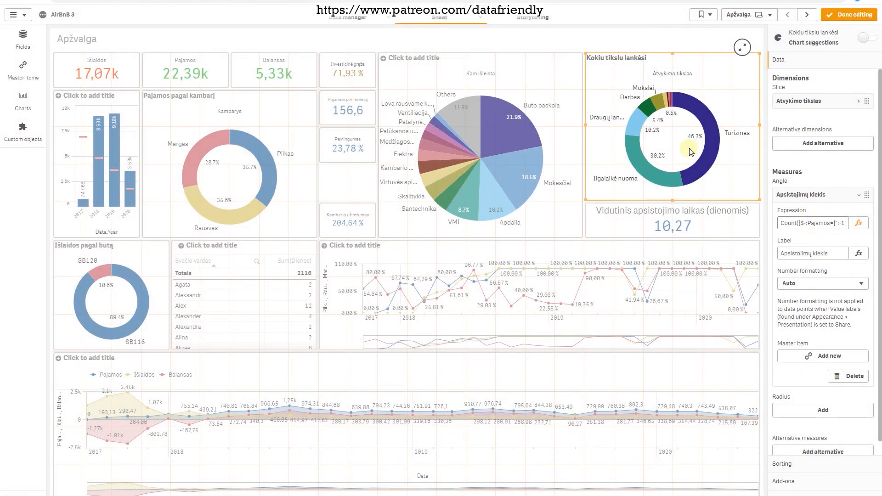
pyautogui.click(801, 102)
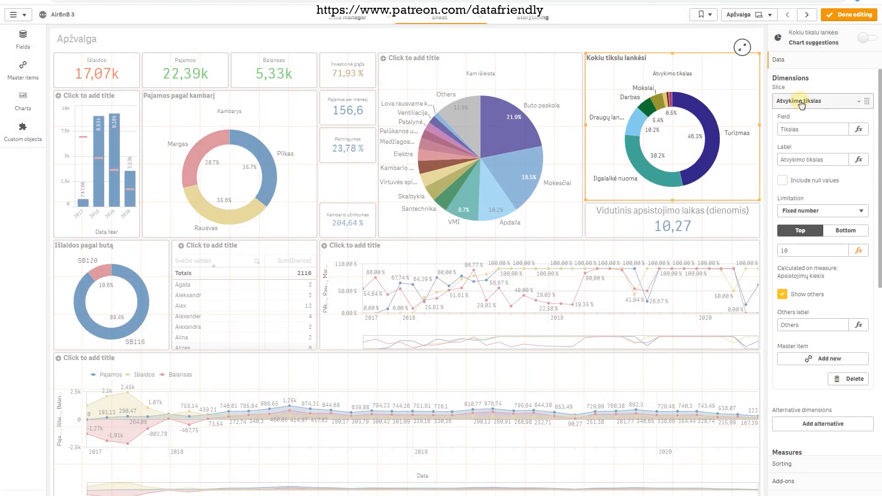
pyautogui.click(801, 102)
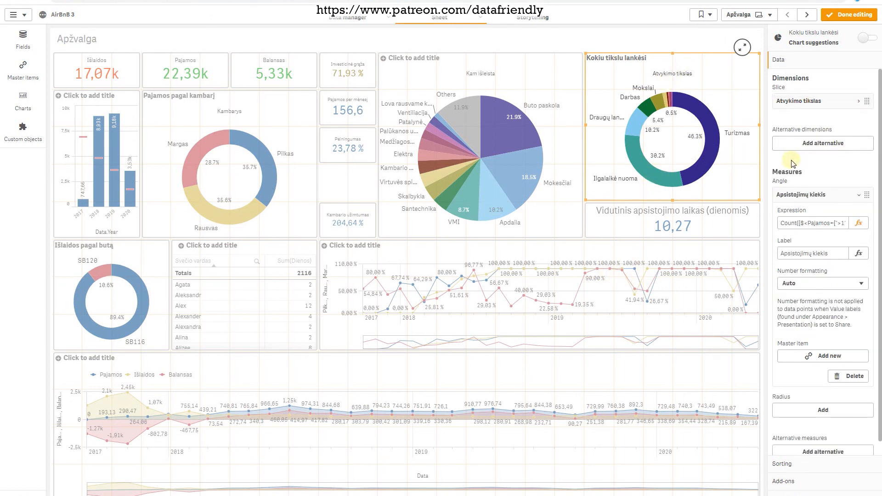
# Return to Power BI and add the Tikslas field to the empty donut chart.
pyautogui.hotkey('alt', 'Tab')
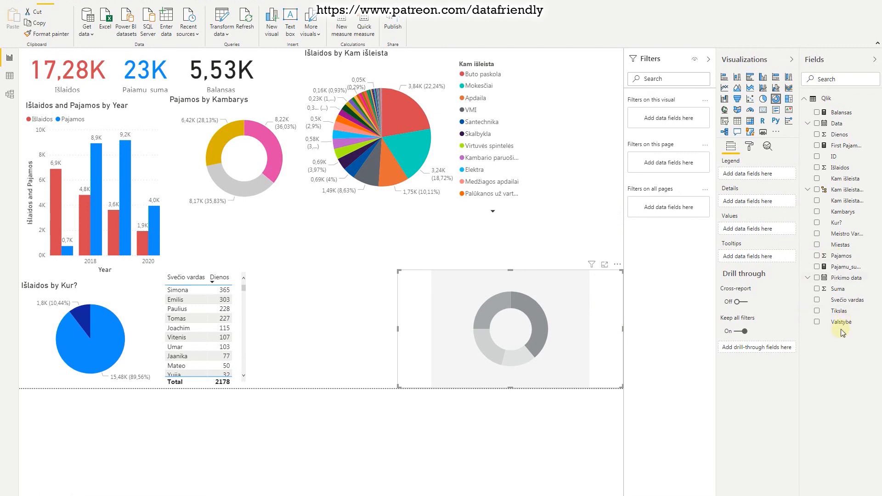
pyautogui.click(817, 312)
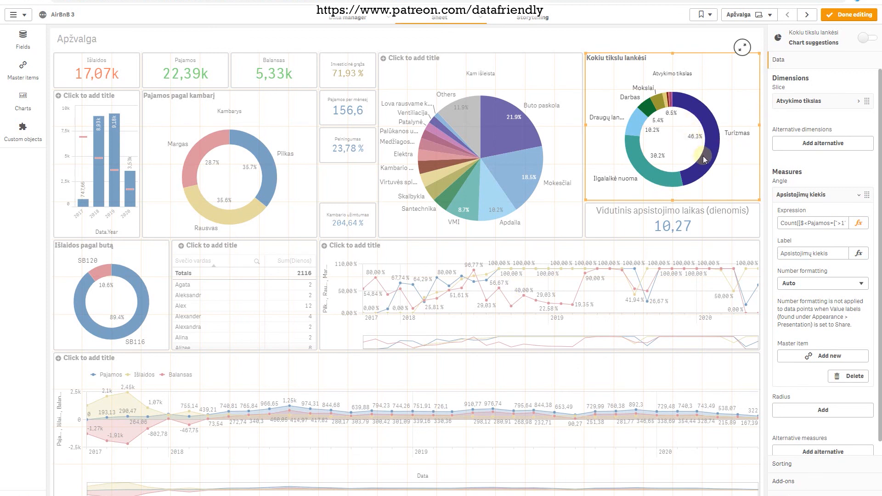
# Finish editing the Apžvalga sheet, filter it by Turizmas from the Kokiu tikslu lankėsi donut, and dismiss the error dialog.
pyautogui.click(859, 17)
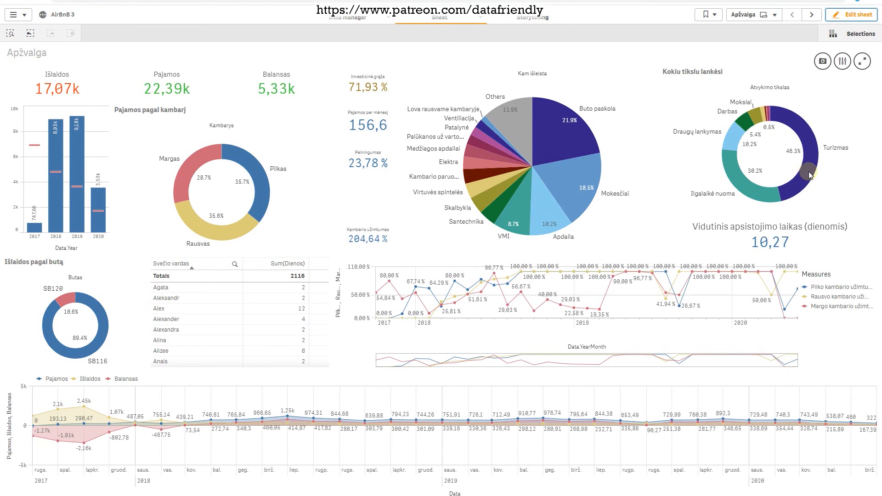
pyautogui.click(809, 172)
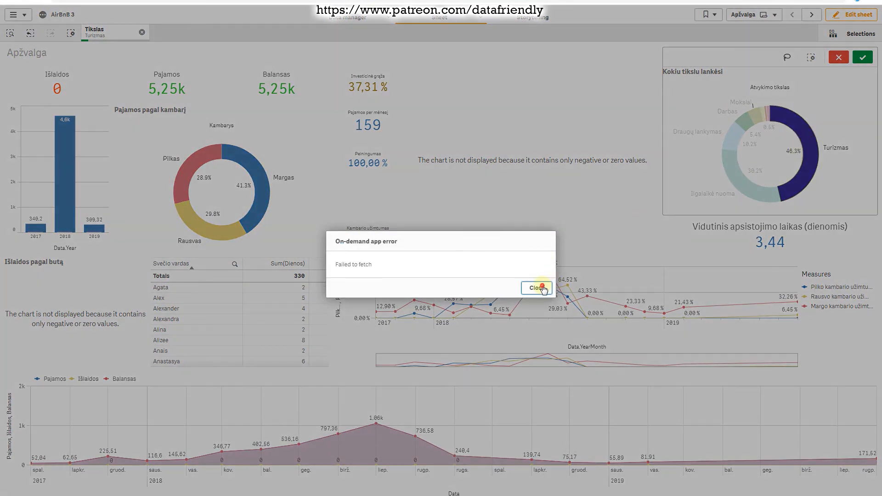
pyautogui.click(535, 288)
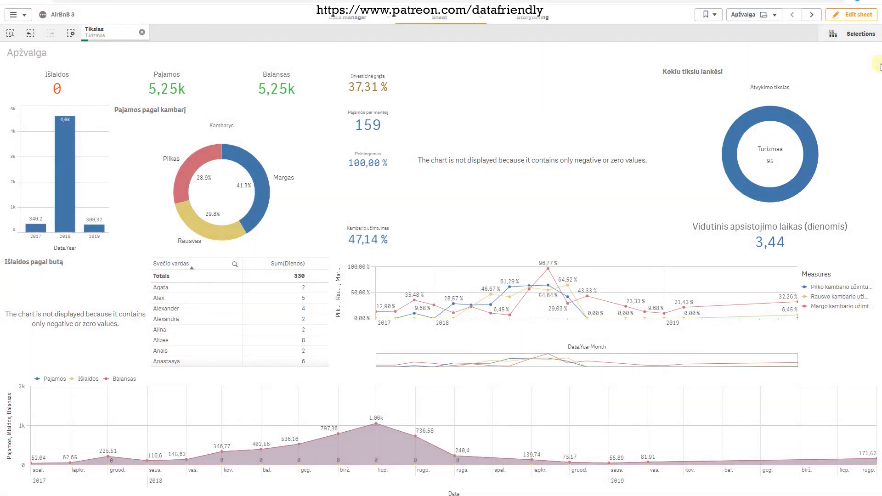
# Examine the Turizmas slice's stay count and share in the Kokiu tikslu lankėsi donut, clearing the filter, reselecting Turizmas and cancelling the selection.
pyautogui.moveTo(807, 148)
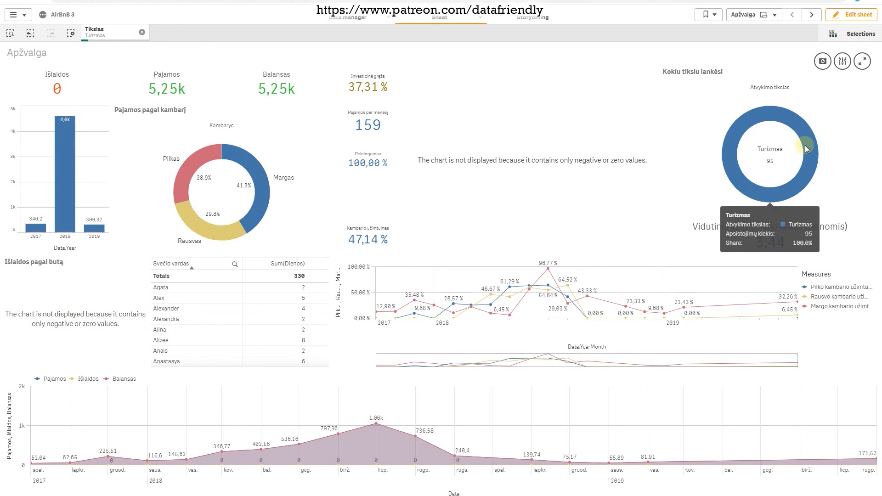
pyautogui.click(142, 32)
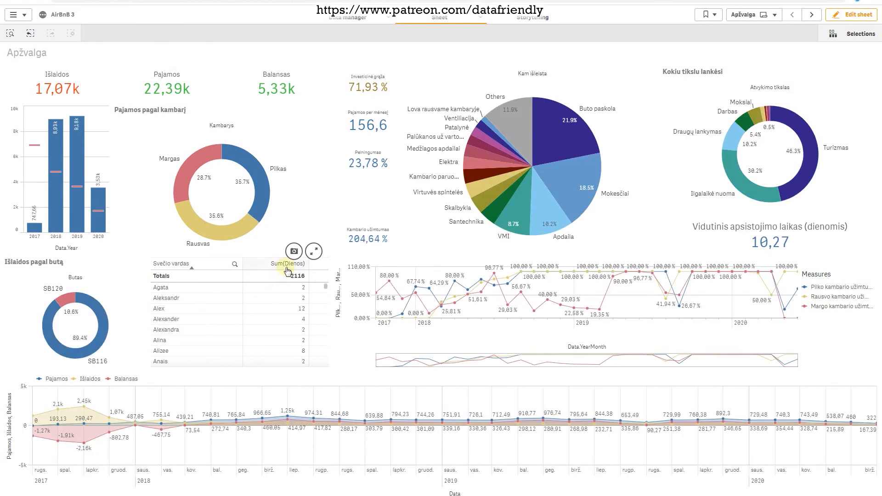
pyautogui.click(811, 158)
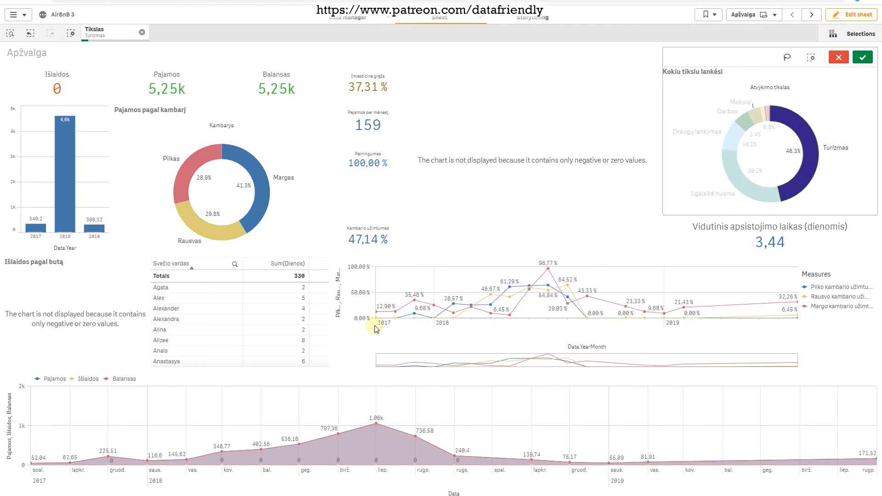
pyautogui.moveTo(809, 178)
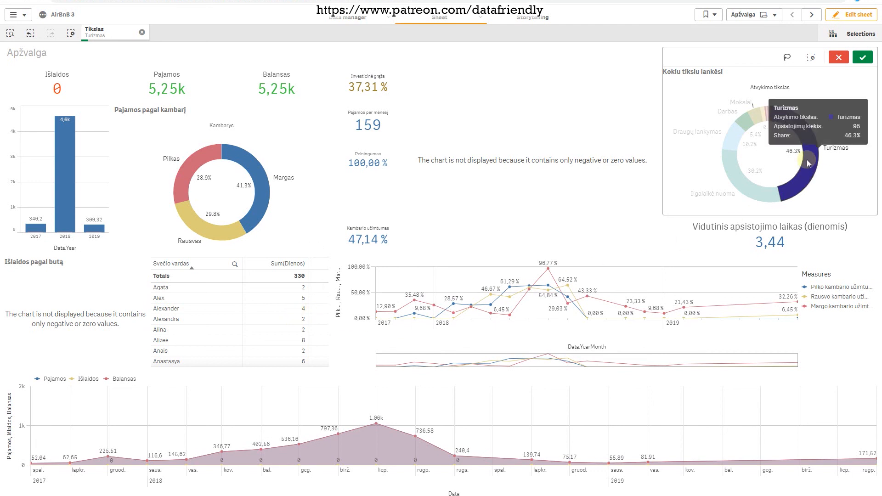
pyautogui.moveTo(294, 279)
pyautogui.click(838, 59)
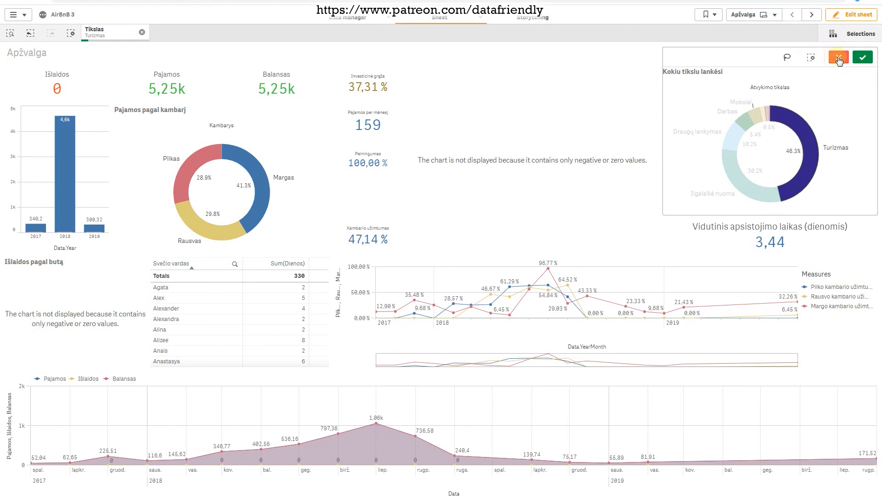
# Open the Apžvalga sheet for editing and view the full expression of the Kokiu tikslu lankėsi donut's Apsistojimų kiekis measure.
pyautogui.click(863, 18)
pyautogui.click(735, 190)
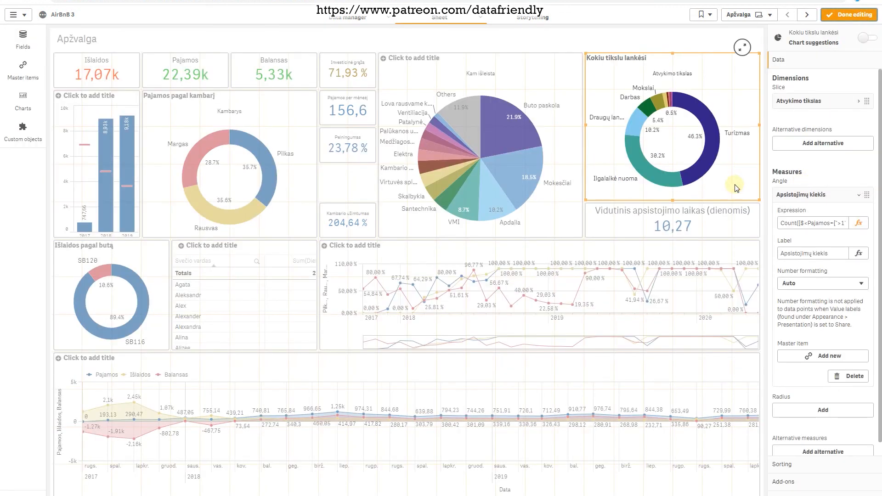
pyautogui.click(860, 224)
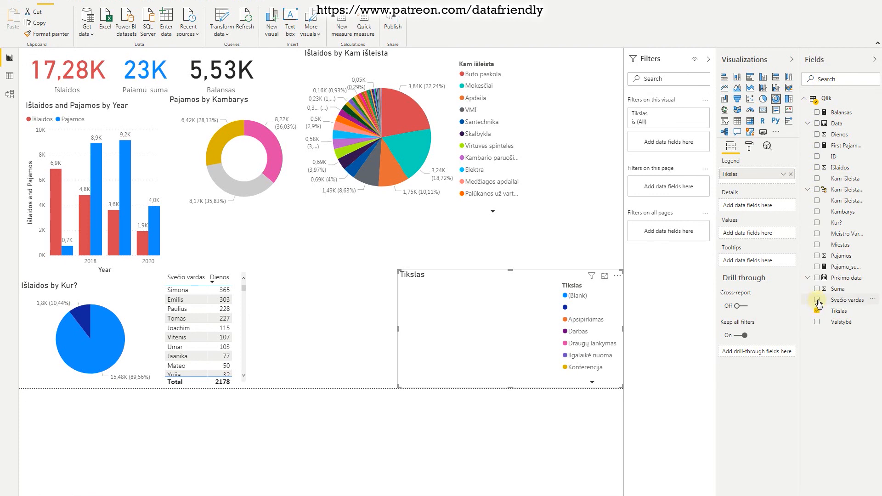
# Back in Power BI, add Svečio vardas as the Tikslas donut's values and inspect its Turizmas and unnamed slices.
pyautogui.moveTo(833, 299); pyautogui.dragTo(762, 236)
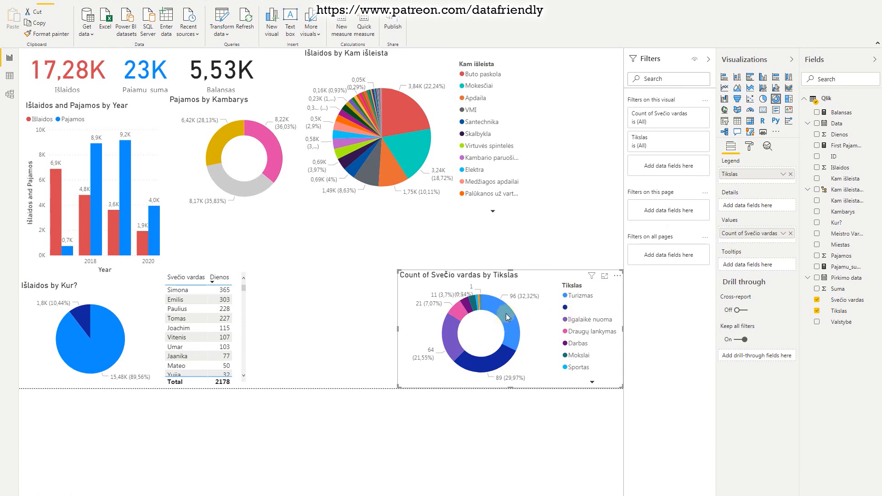
pyautogui.moveTo(508, 316)
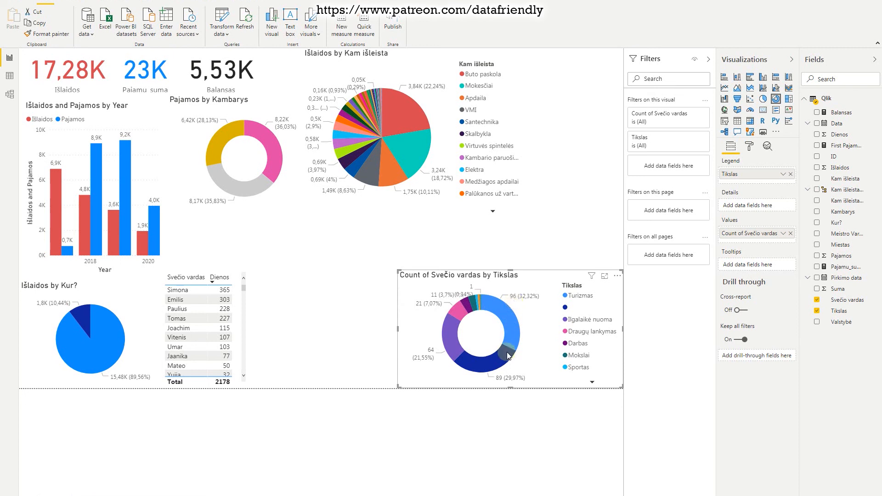
pyautogui.moveTo(496, 365)
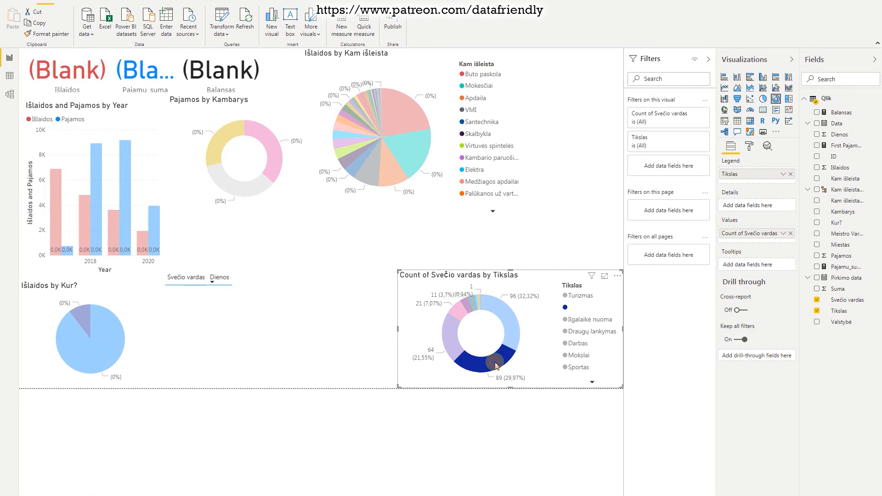
pyautogui.click(495, 362)
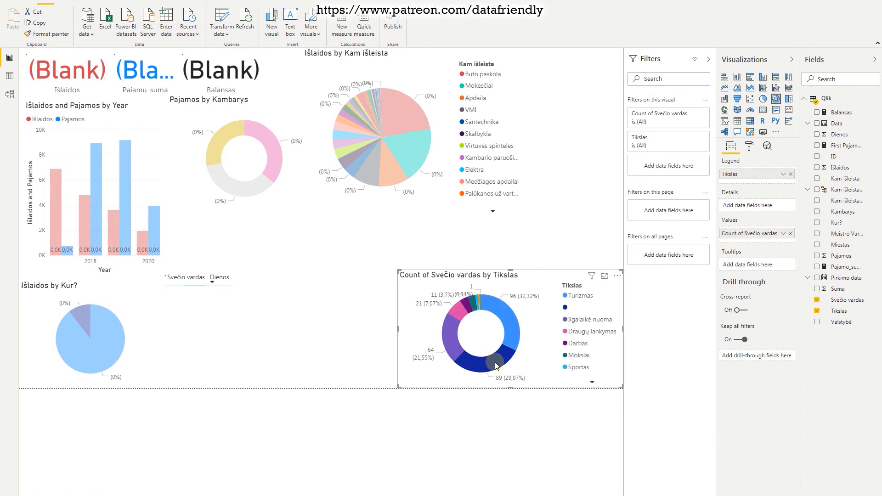
# Set the donut's Svečio vardas aggregation to Count (Distinct) and compare its slices with the Kokiu tikslu lankėsi donut in Qlik Sense.
pyautogui.click(783, 234)
pyautogui.moveTo(819, 304)
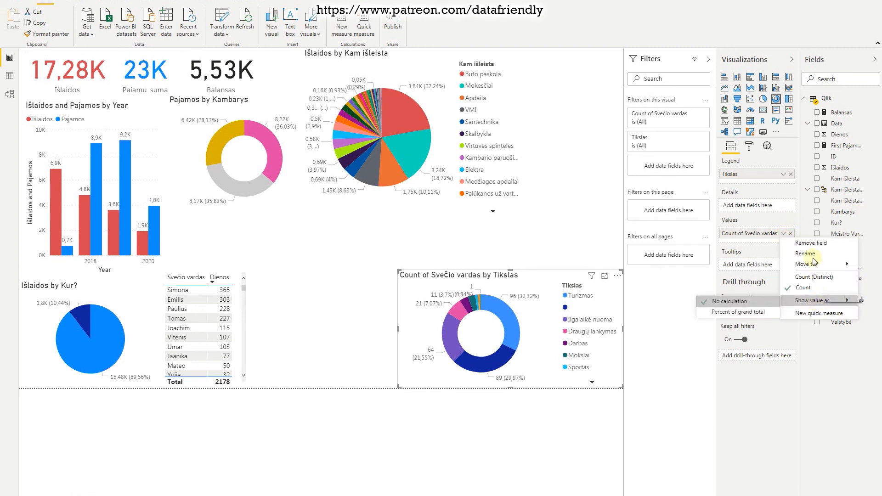
pyautogui.moveTo(798, 266)
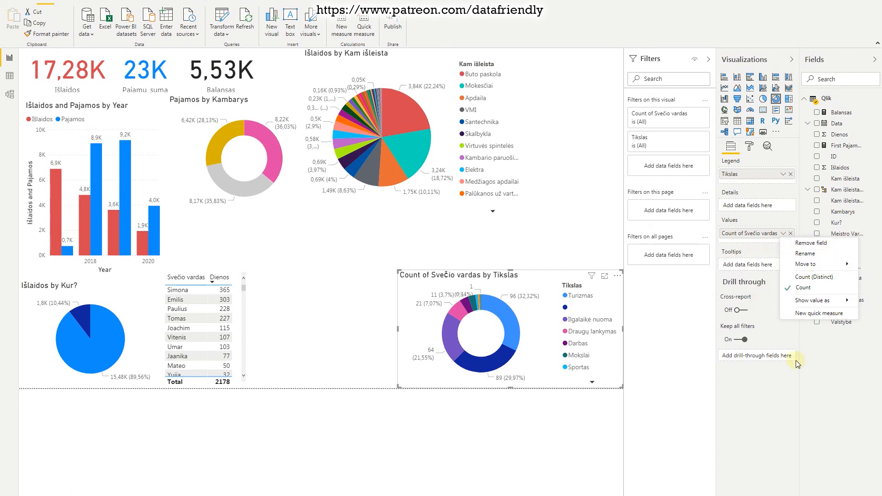
pyautogui.click(829, 382)
pyautogui.click(783, 234)
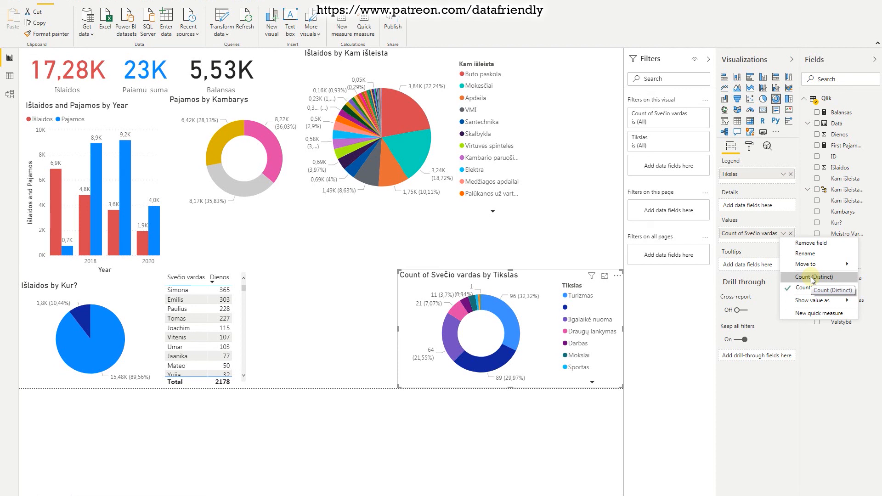
pyautogui.click(813, 278)
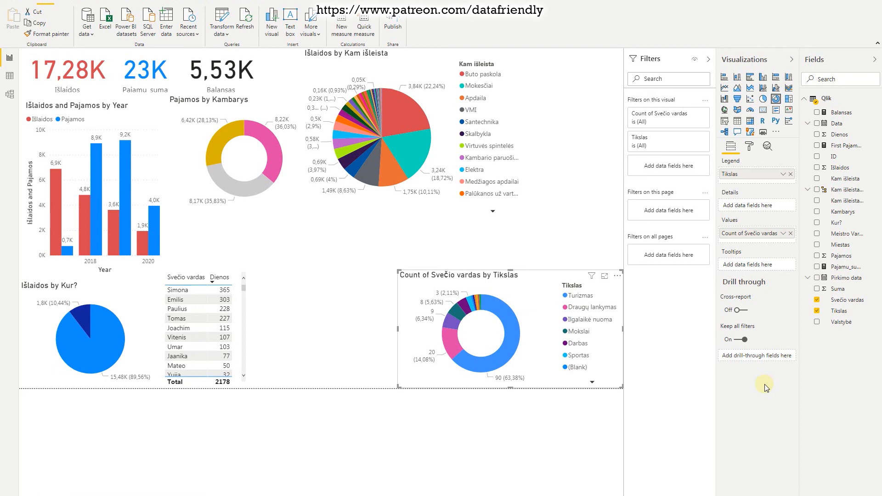
pyautogui.moveTo(469, 363)
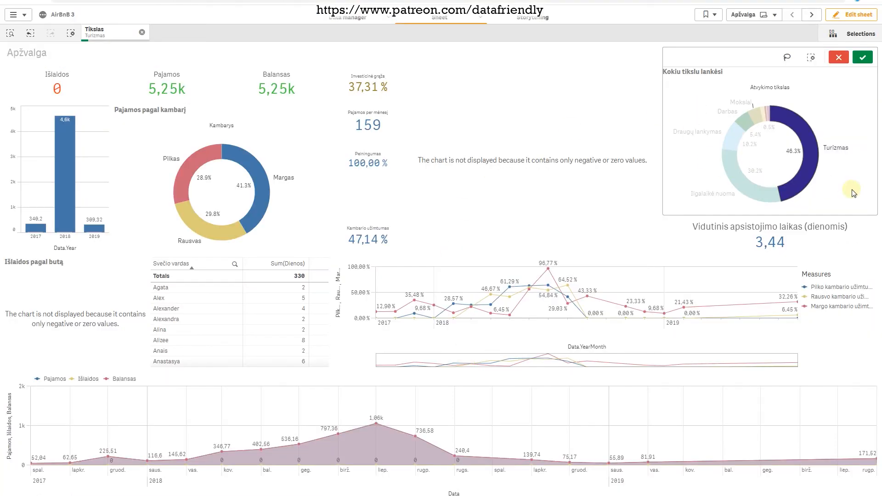
pyautogui.moveTo(816, 171)
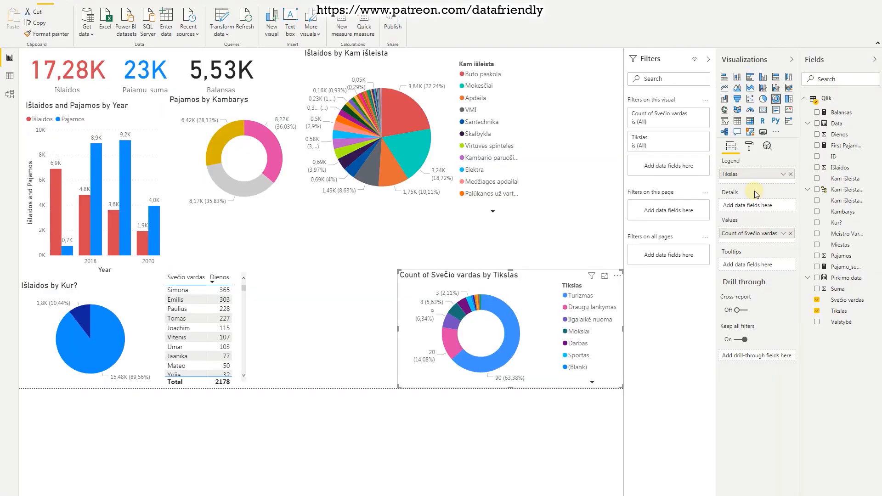
pyautogui.moveTo(444, 338)
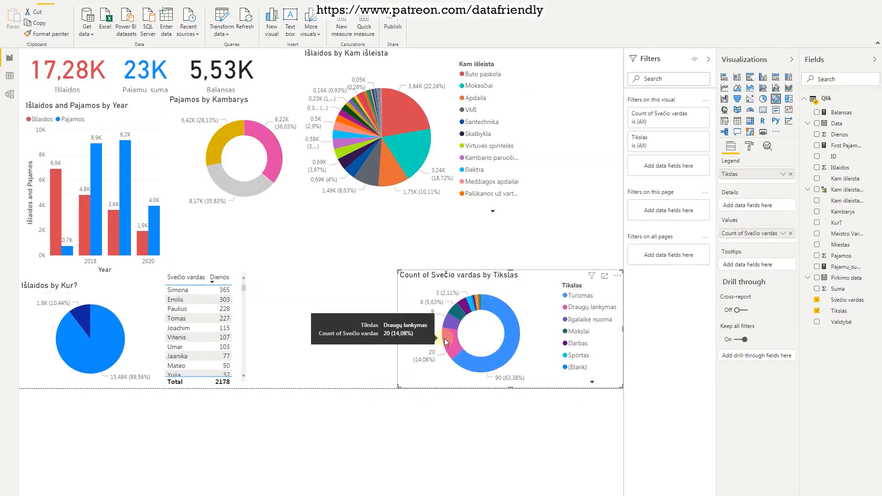
pyautogui.moveTo(446, 324)
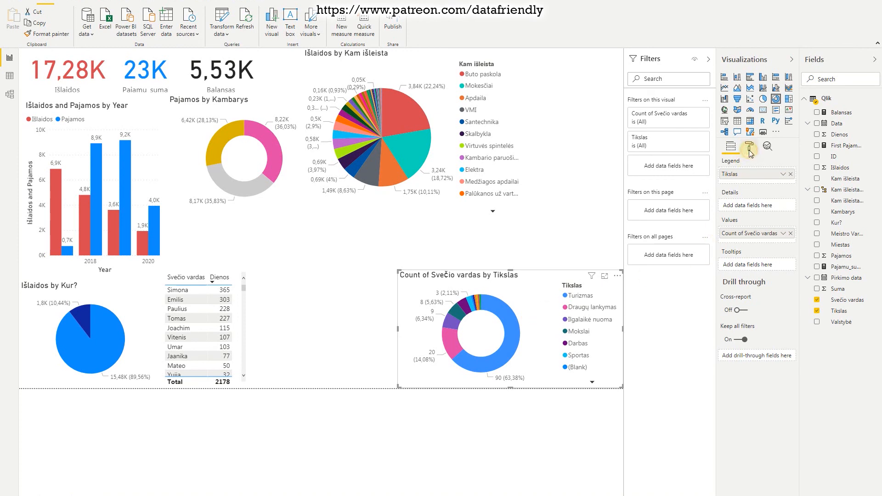
# Hide the Tikslas donut's legend, shrink the chart and place it in the report page's upper right corner beside the Kam išleista pie.
pyautogui.click(750, 147)
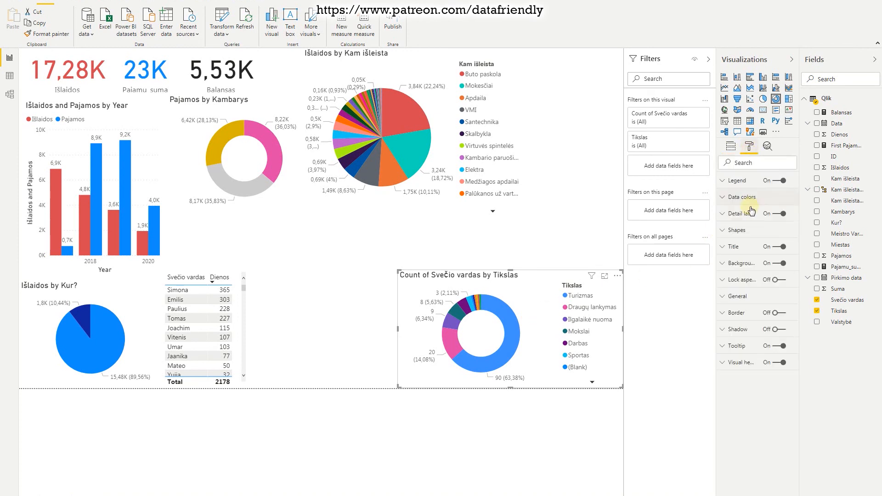
pyautogui.click(783, 181)
pyautogui.moveTo(545, 297); pyautogui.dragTo(557, 234)
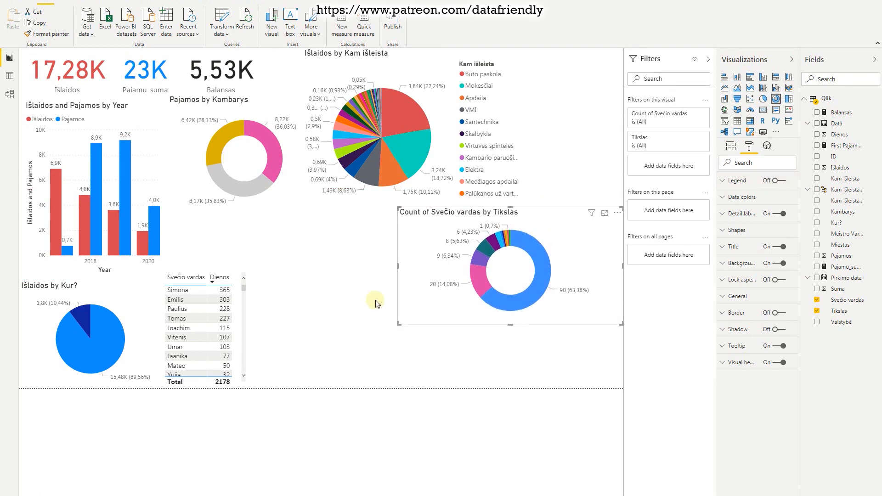
pyautogui.moveTo(396, 321); pyautogui.dragTo(545, 298)
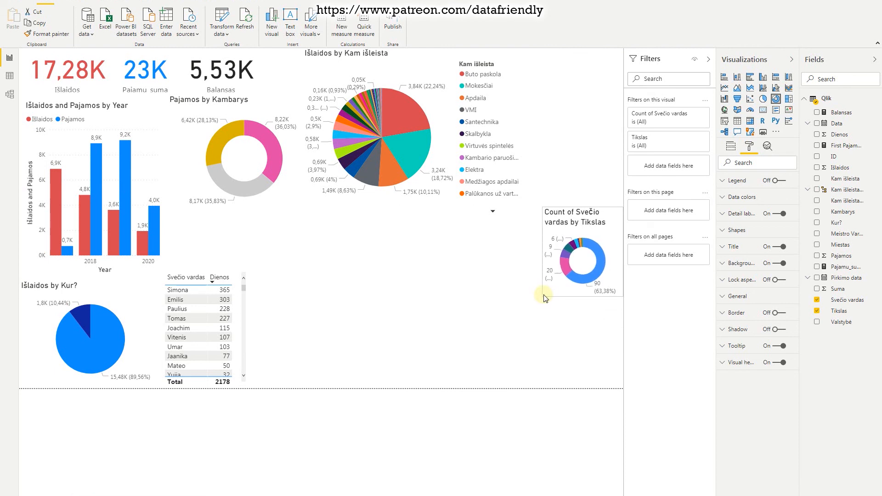
pyautogui.moveTo(561, 277); pyautogui.dragTo(564, 127)
pyautogui.click(540, 136)
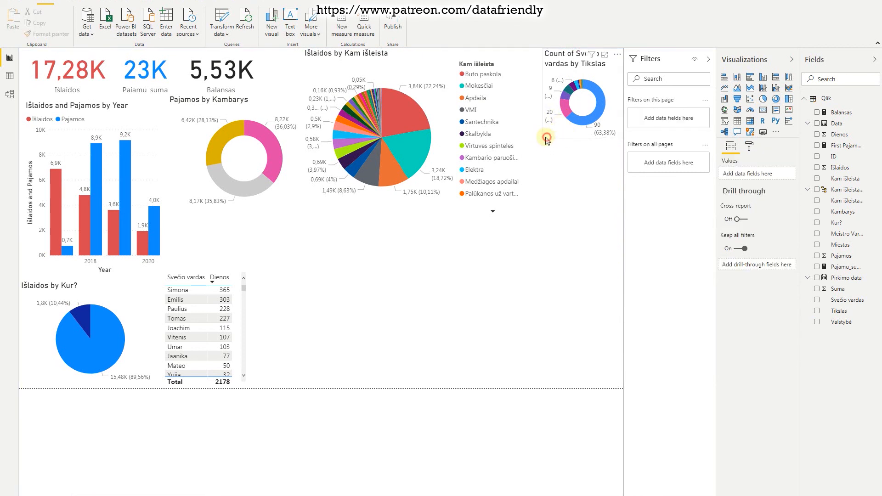
pyautogui.moveTo(542, 140); pyautogui.dragTo(531, 146)
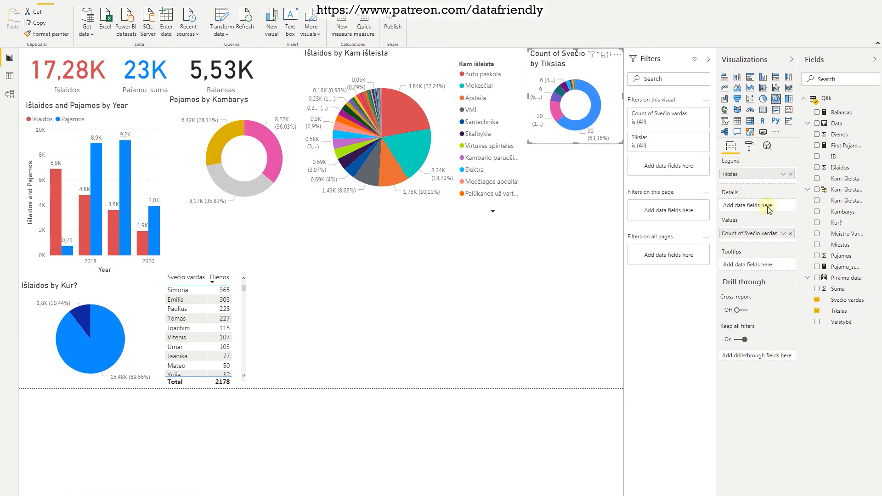
# Examine the Tikslas donut's Detail labels and Shapes formatting options, including the Inner radius.
pyautogui.click(749, 147)
pyautogui.click(725, 214)
pyautogui.click(724, 214)
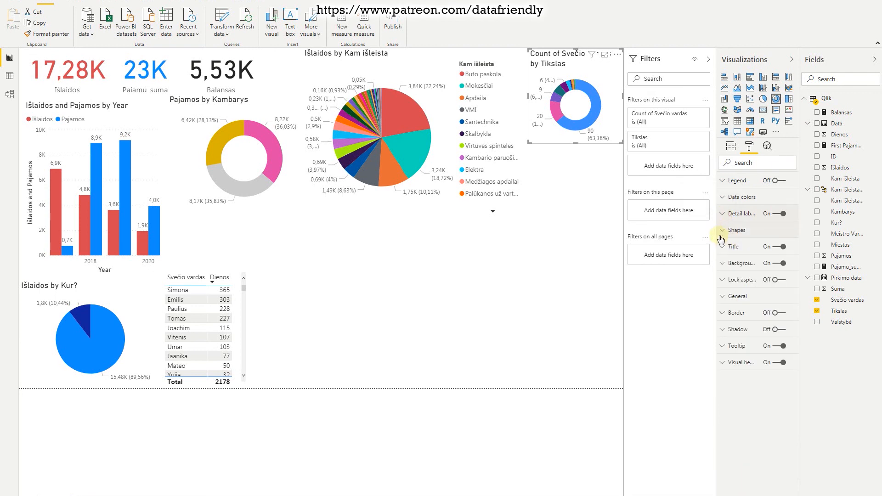
pyautogui.click(722, 233)
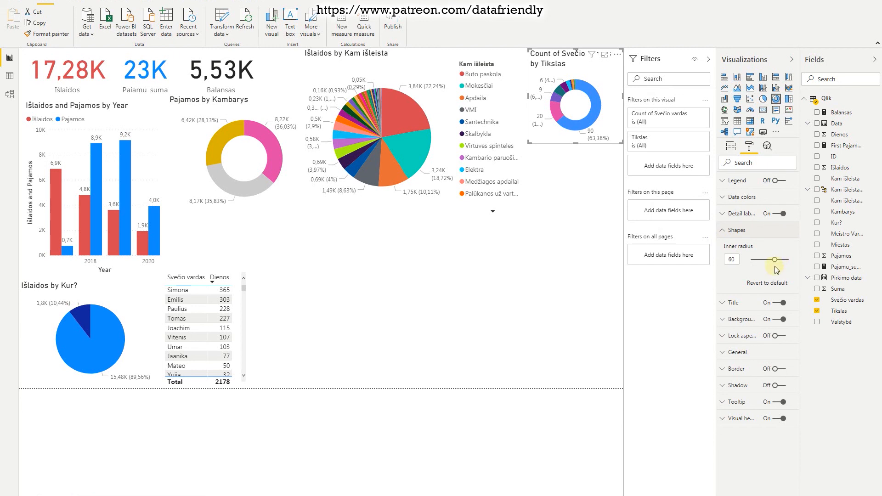
pyautogui.moveTo(774, 260); pyautogui.dragTo(773, 261)
pyautogui.click(724, 231)
# Change the Tikslas donut's title text to "Kokiu tikslu lankėsi?", checking the wording against the Qlik Sense chart.
pyautogui.click(725, 247)
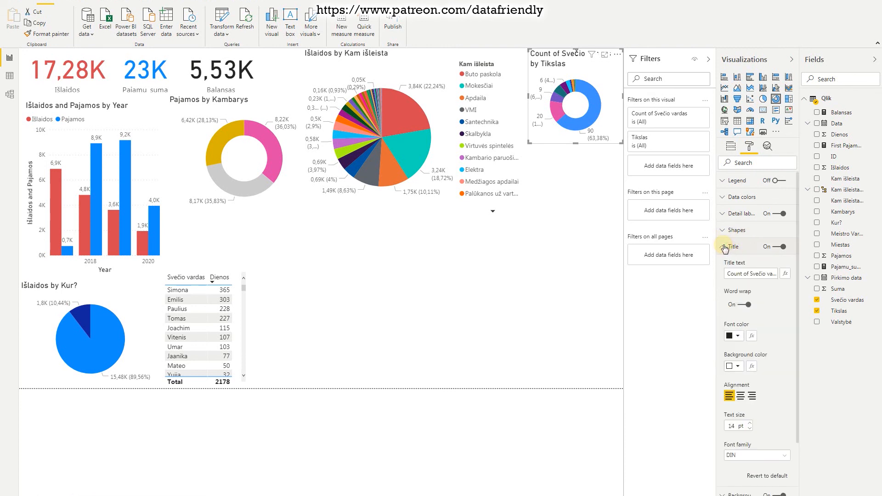
pyautogui.click(743, 275)
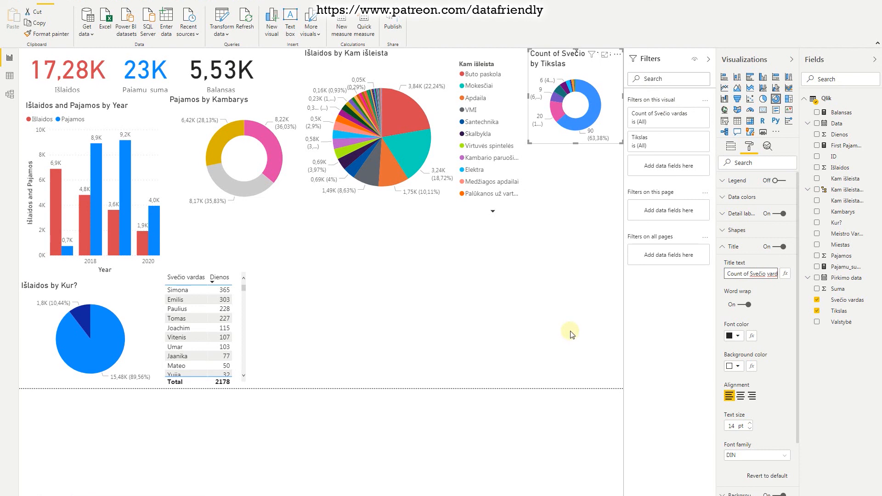
pyautogui.hotkey('ctrl', 'a')
pyautogui.hotkey('alt', 'Tab')
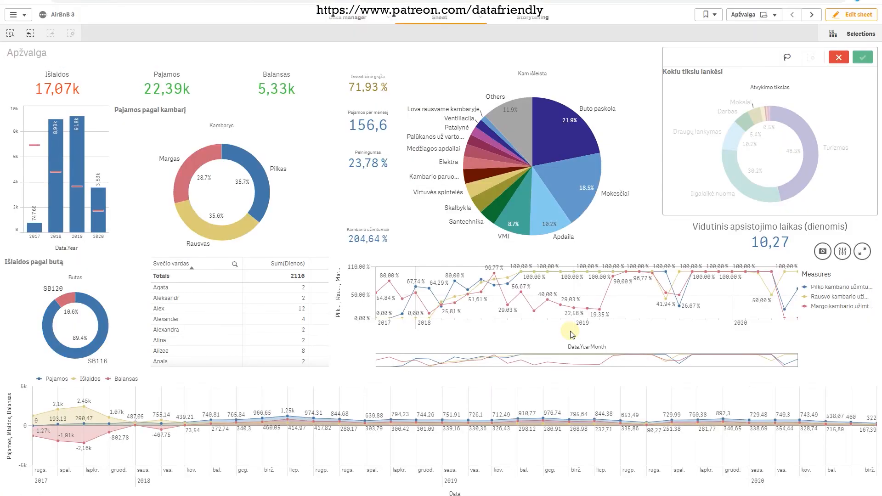
pyautogui.hotkey('alt', 'Tab')
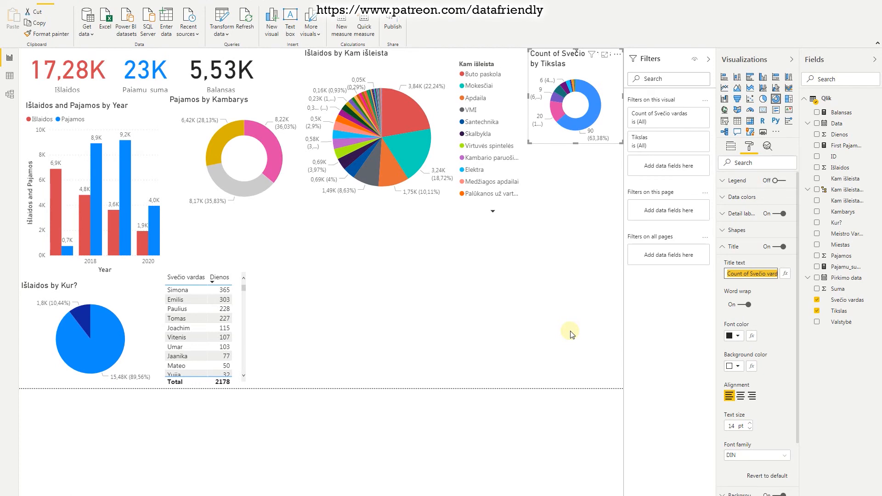
pyautogui.write('Kokiu')
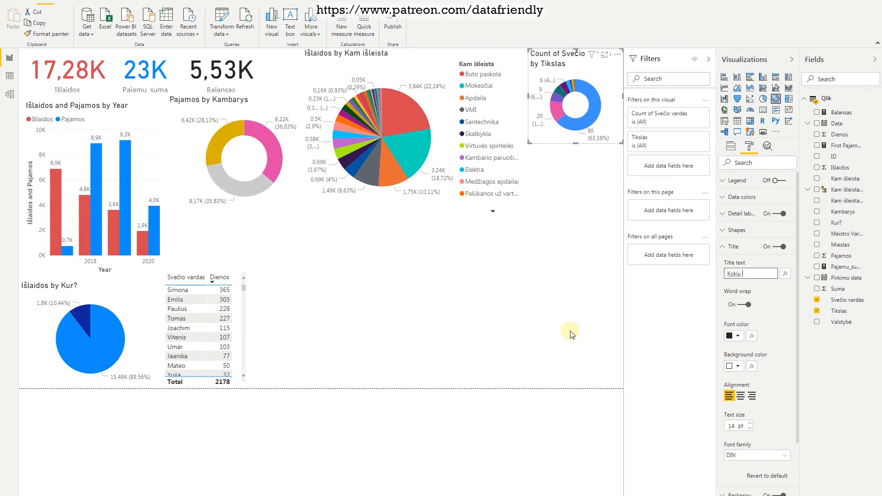
pyautogui.write(' tikslu lankėsi?')
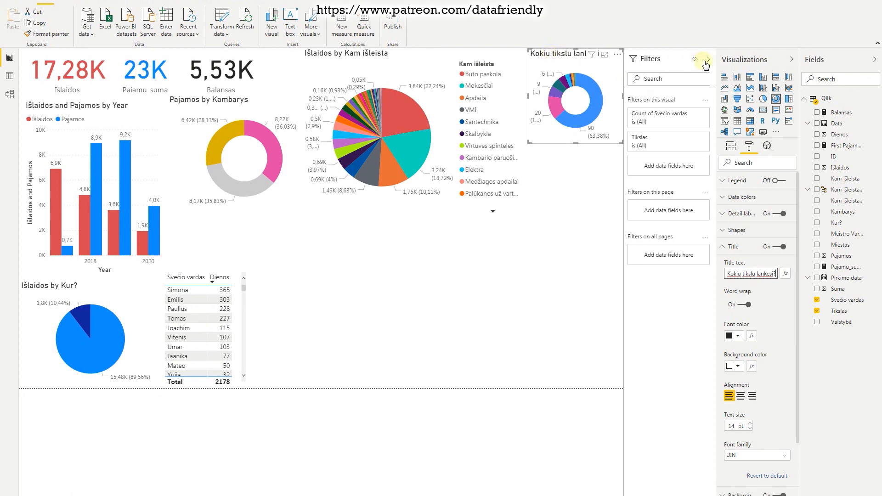
pyautogui.click(566, 303)
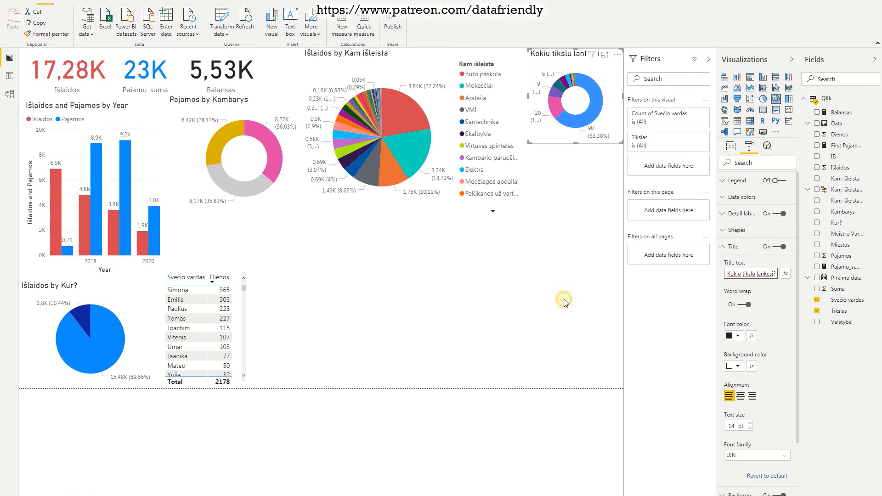
# Collapse the Filters pane and examine the measure expression of the Vidutinis apsistojimo laikas (dienomis) KPI in Qlik Sense.
pyautogui.click(709, 62)
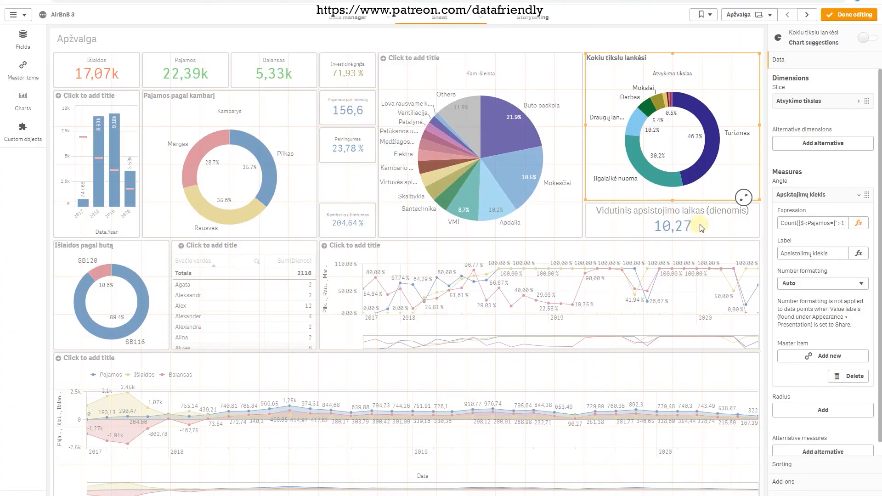
pyautogui.click(701, 228)
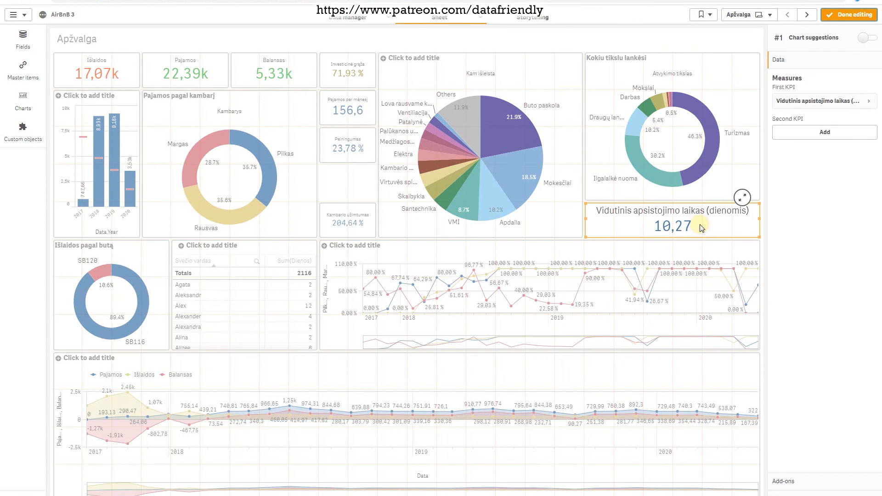
pyautogui.click(813, 101)
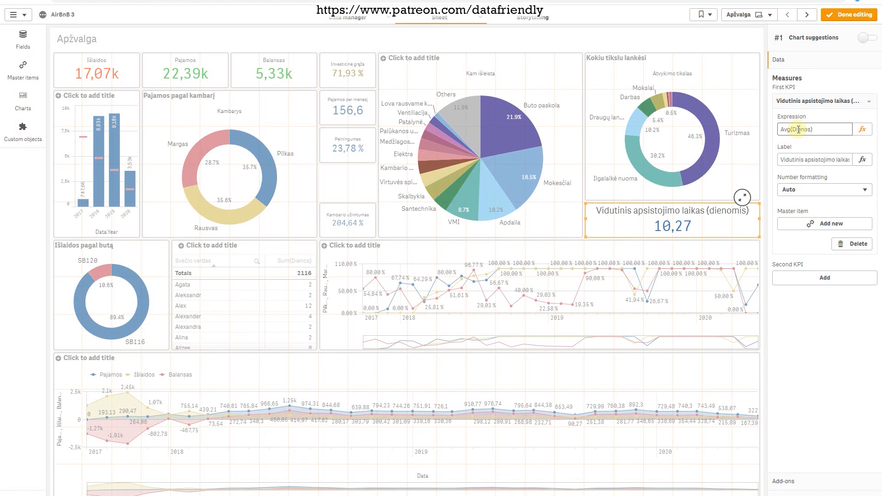
pyautogui.click(823, 128)
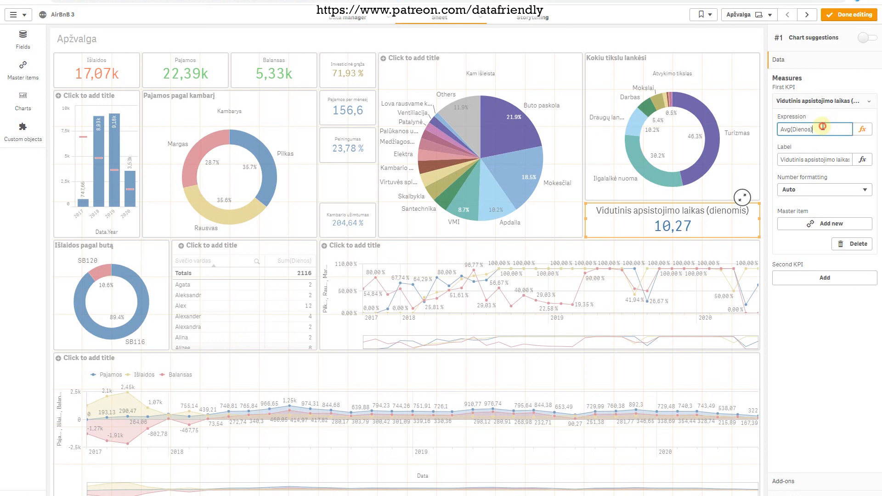
pyautogui.moveTo(822, 127); pyautogui.dragTo(772, 130)
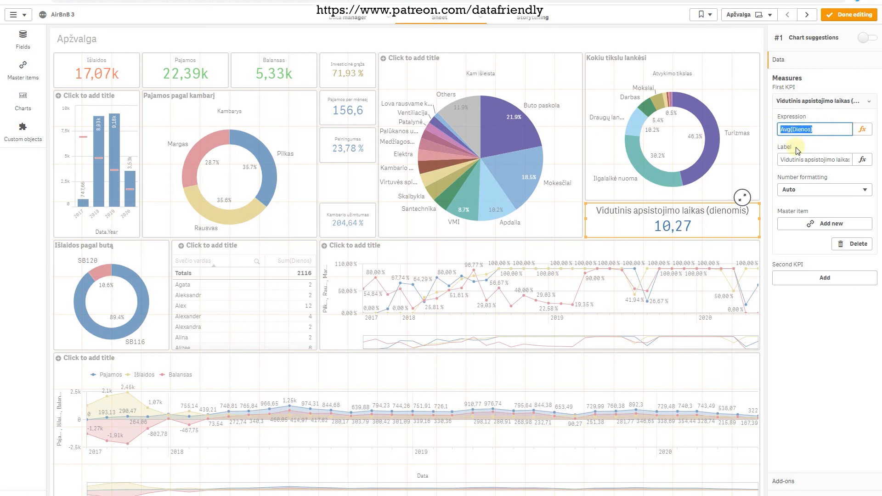
pyautogui.hotkey('alt', 'Tab')
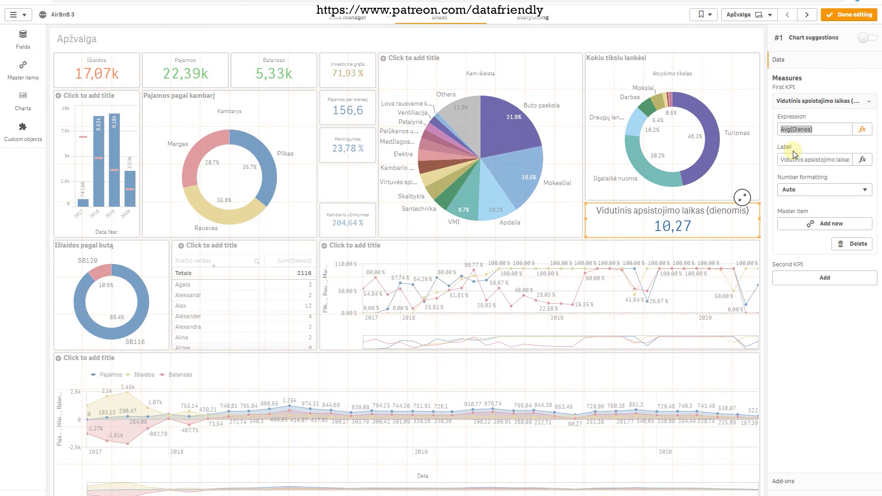
pyautogui.click(822, 128)
pyautogui.hotkey('alt', 'Tab')
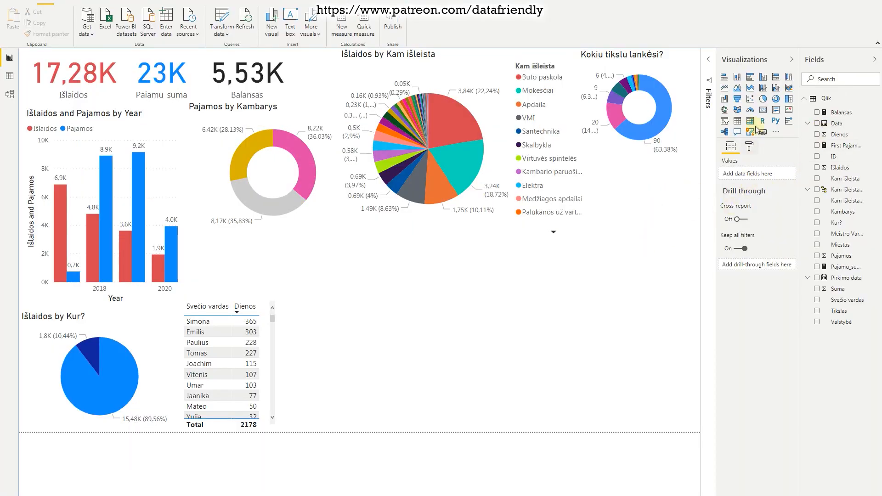
# Add a Card visual to the Power BI report page, shrink it and place it directly below the Kokiu tikslu lankėsi? donut.
pyautogui.click(764, 111)
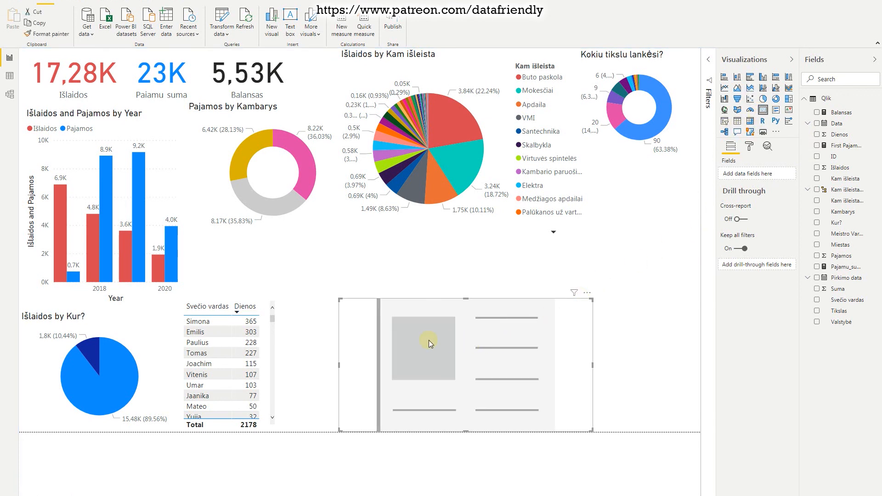
pyautogui.moveTo(423, 353); pyautogui.dragTo(596, 290)
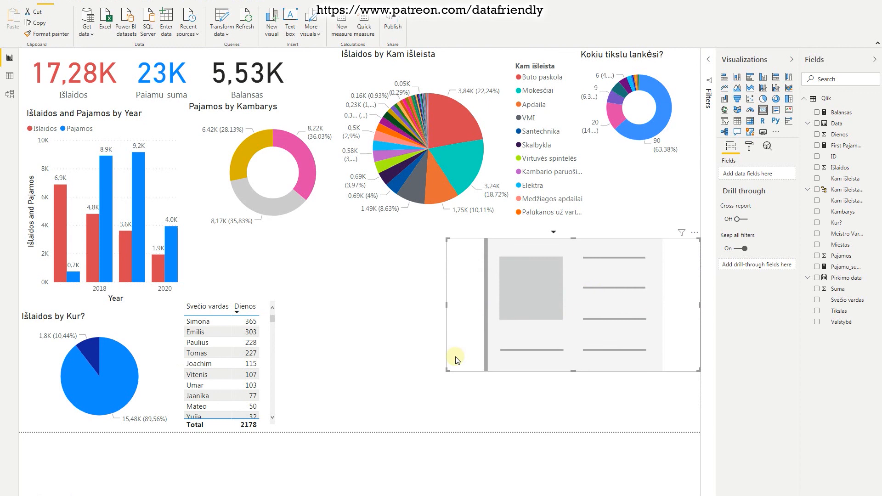
pyautogui.moveTo(448, 371); pyautogui.dragTo(613, 276)
pyautogui.moveTo(666, 258); pyautogui.dragTo(670, 179)
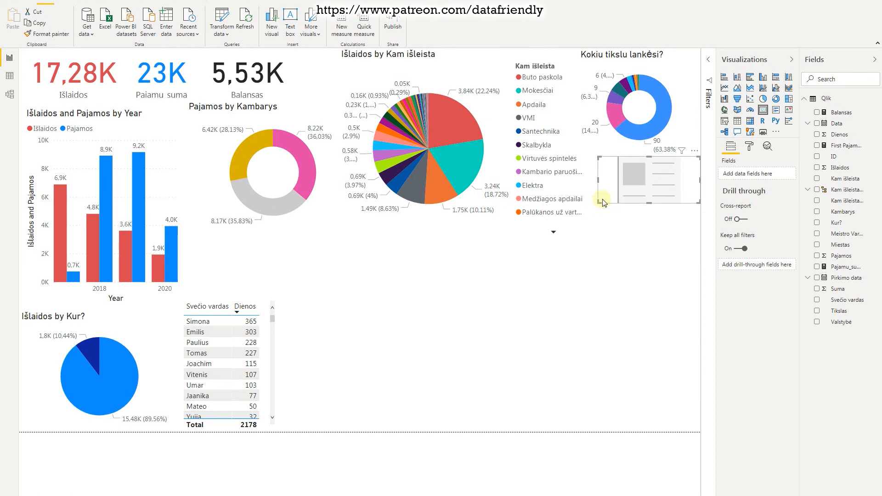
pyautogui.moveTo(597, 203); pyautogui.dragTo(592, 201)
pyautogui.moveTo(648, 203); pyautogui.dragTo(650, 195)
pyautogui.click(655, 181)
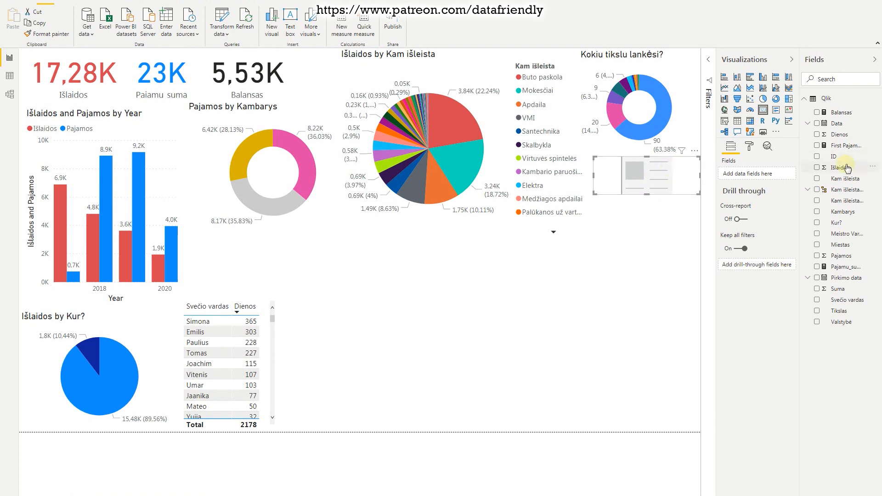
# Show the Dienos field in the new card and set its aggregation to Average.
pyautogui.click(817, 135)
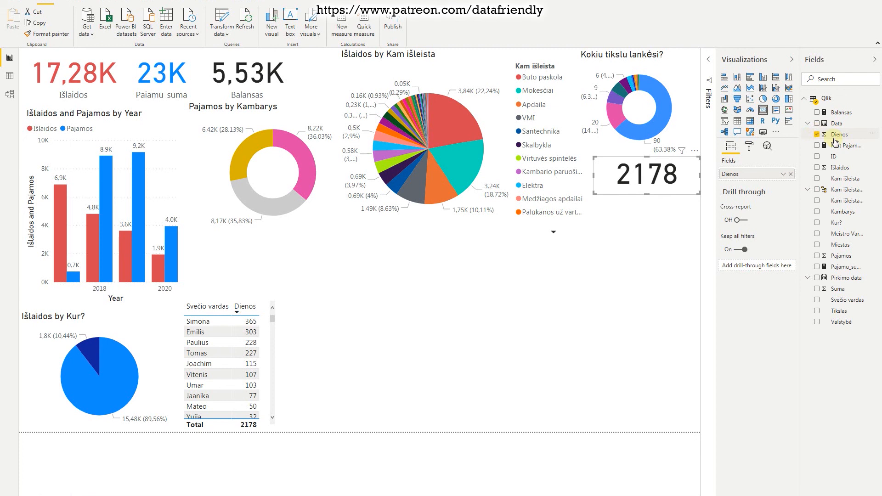
pyautogui.click(784, 174)
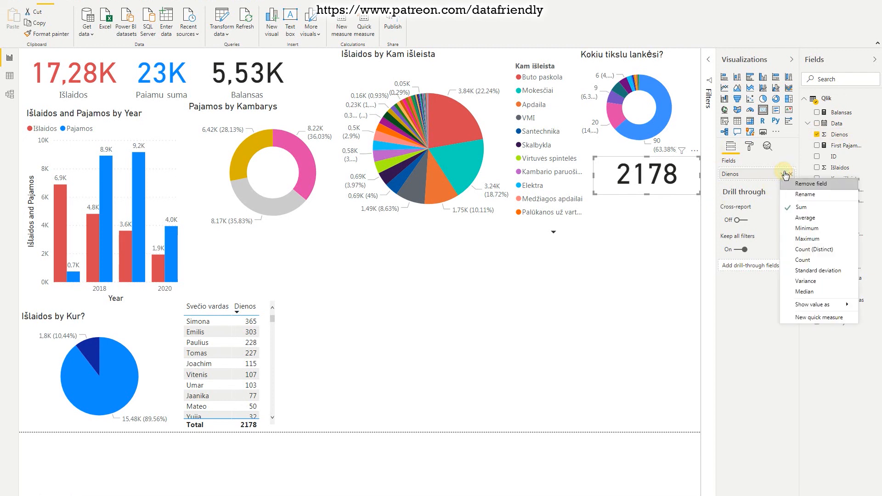
pyautogui.click(793, 218)
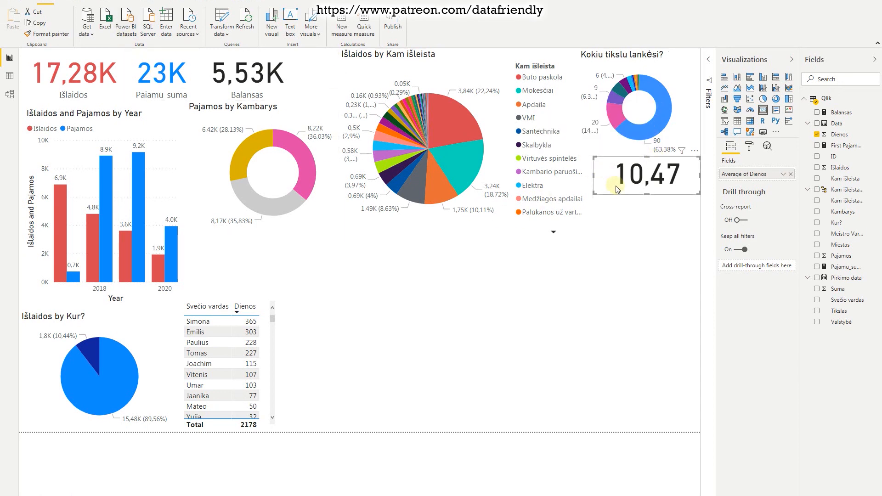
# Filter the Power BI and Qlik Sense dashboards by the year 2019 and compare their average stay KPIs and Kam išleista pies.
pyautogui.click(134, 263)
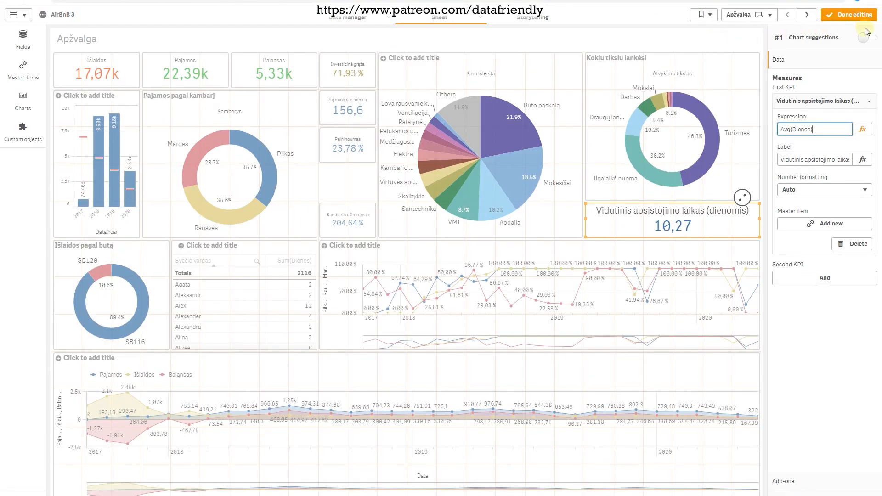
pyautogui.click(867, 15)
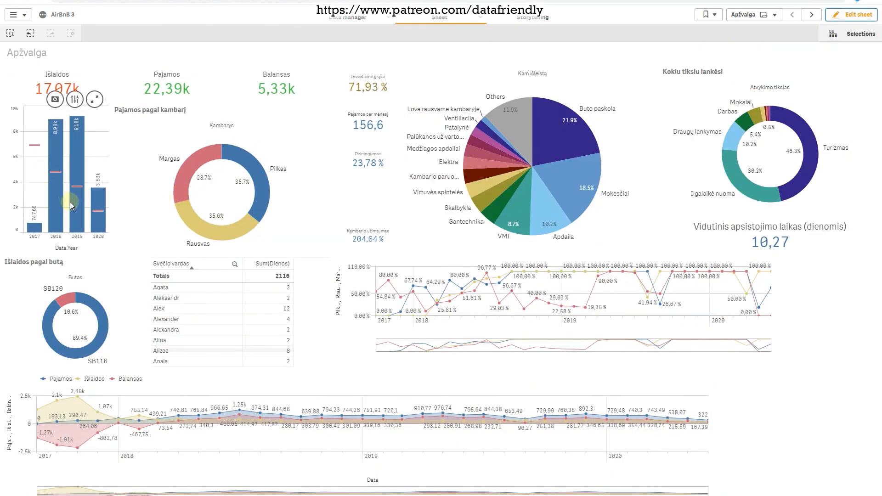
pyautogui.click(78, 227)
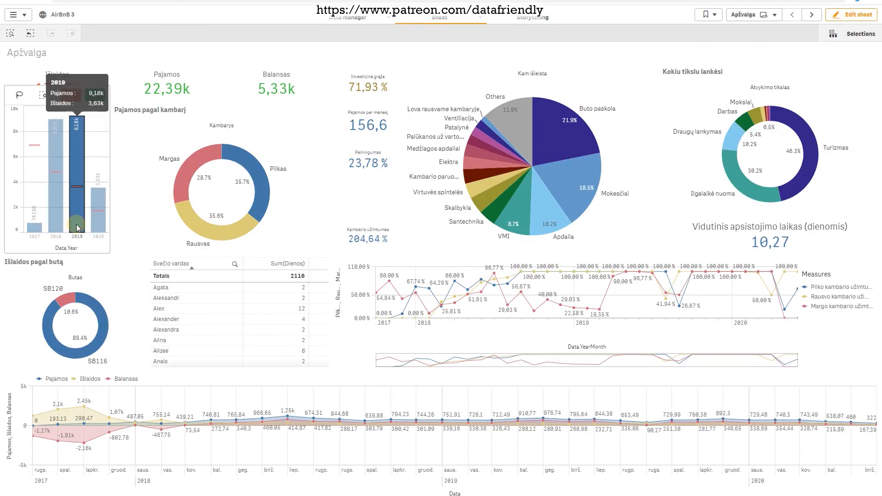
pyautogui.moveTo(768, 249)
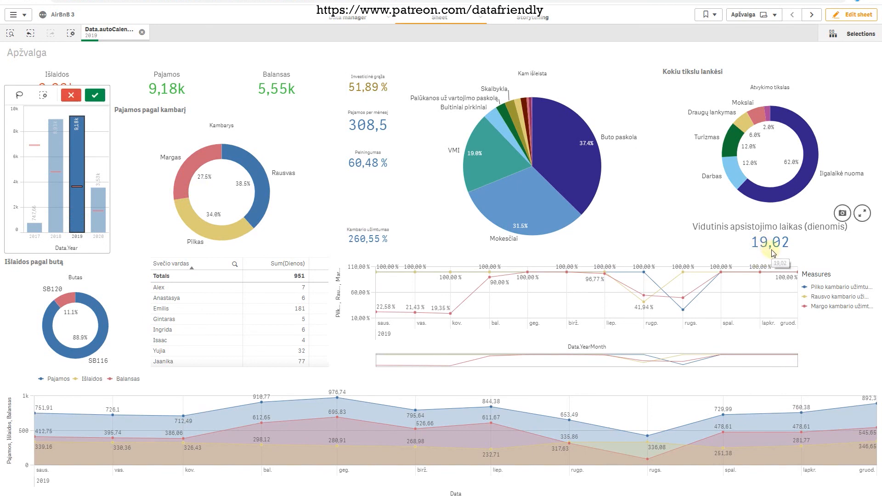
pyautogui.hotkey('alt', 'Tab')
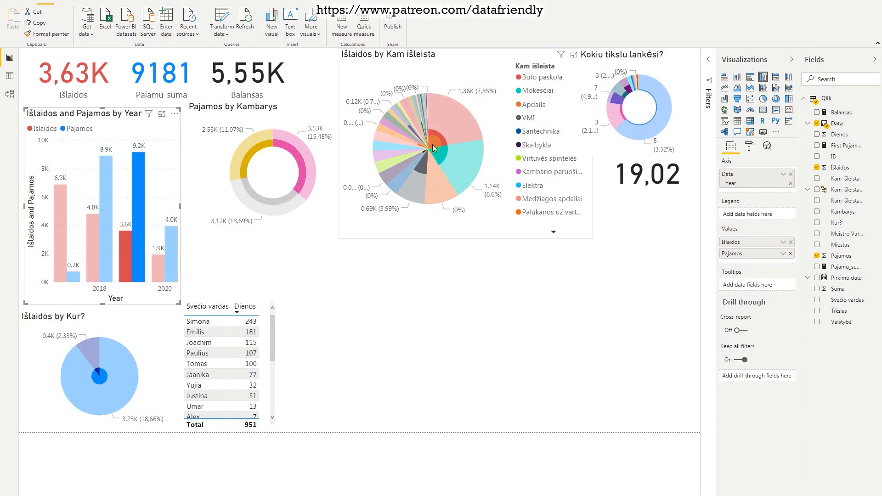
pyautogui.moveTo(432, 139)
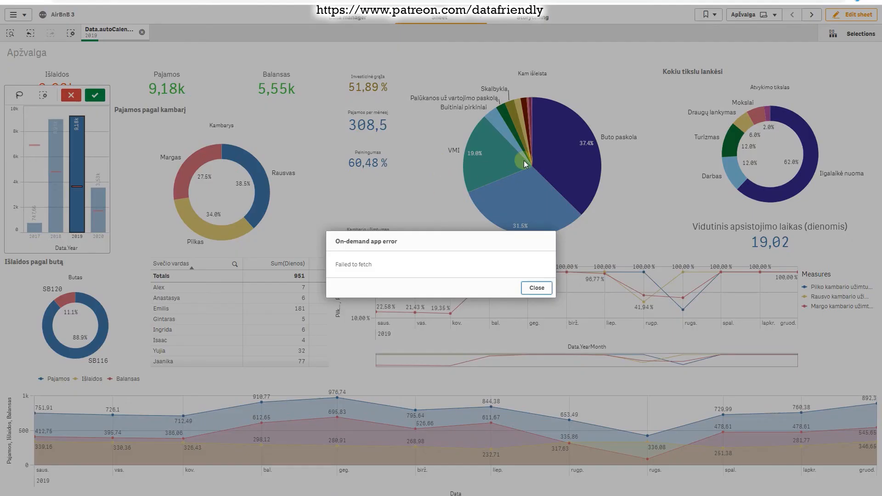
pyautogui.click(536, 287)
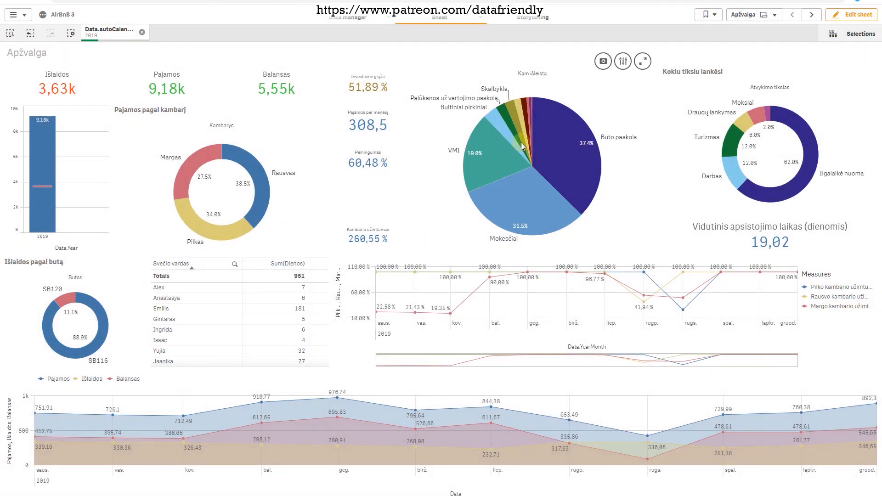
pyautogui.moveTo(534, 195)
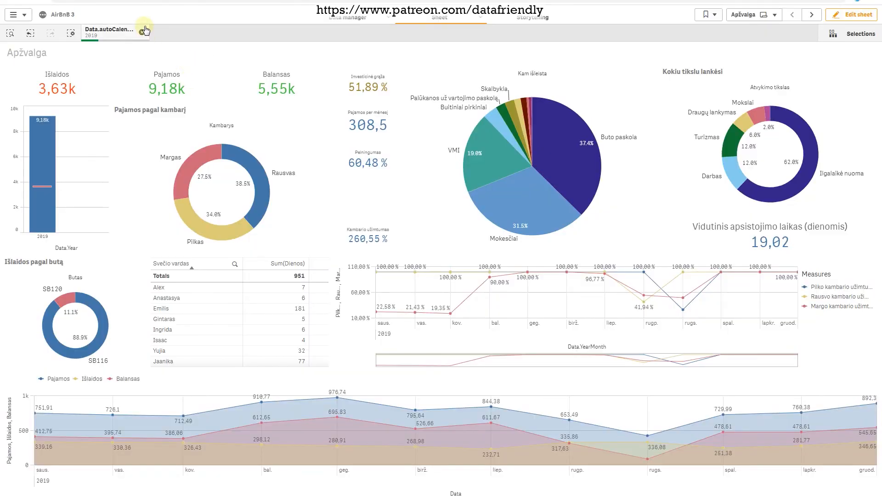
# Clear the 2019 selection in Qlik Sense and select the average stay KPI's whole label text in sheet editing mode.
pyautogui.click(142, 33)
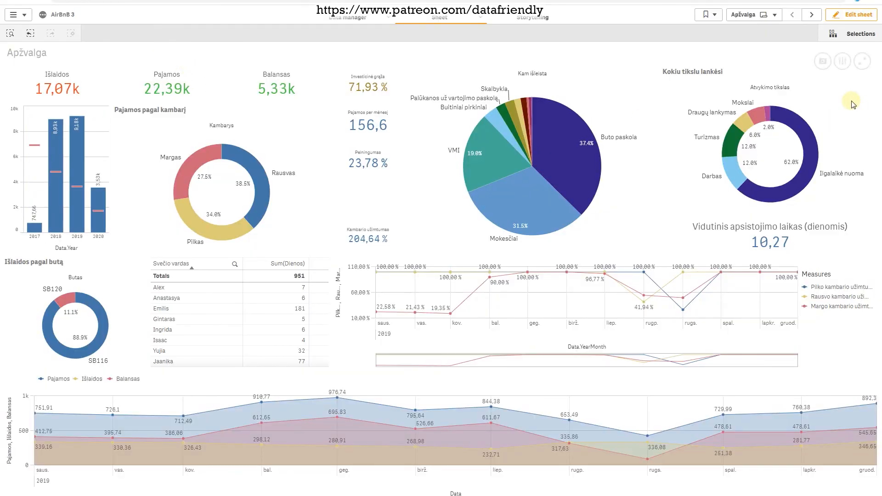
pyautogui.click(852, 15)
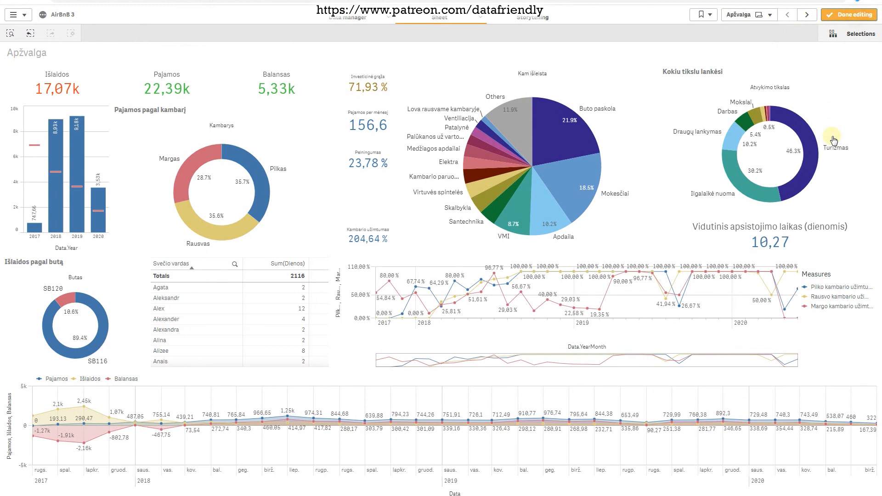
pyautogui.click(775, 238)
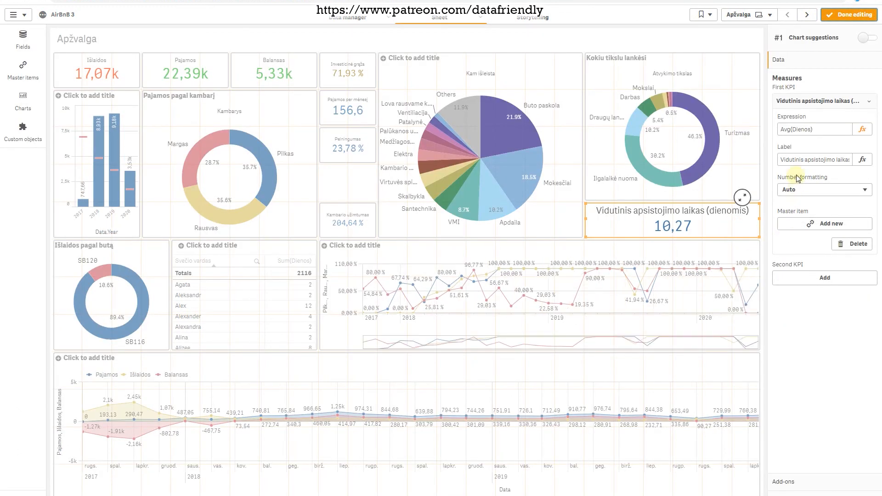
pyautogui.click(828, 154)
pyautogui.hotkey('ctrl', 'a')
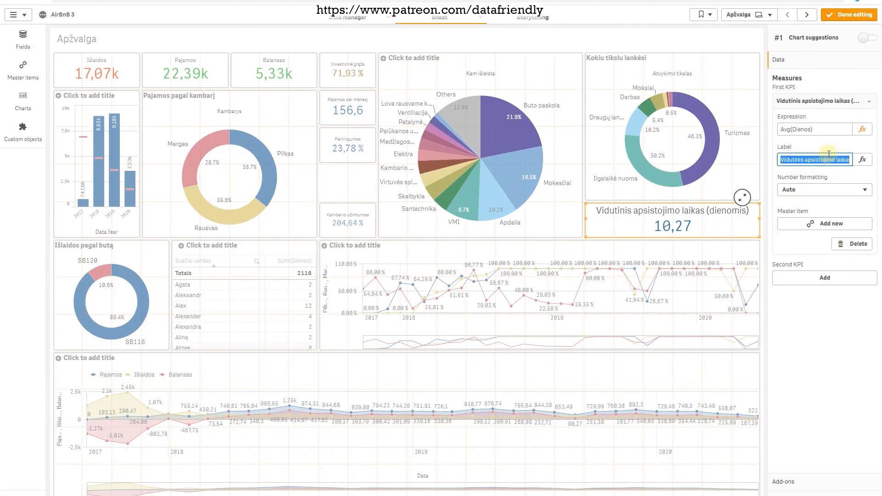
pyautogui.hotkey('alt', 'Tab')
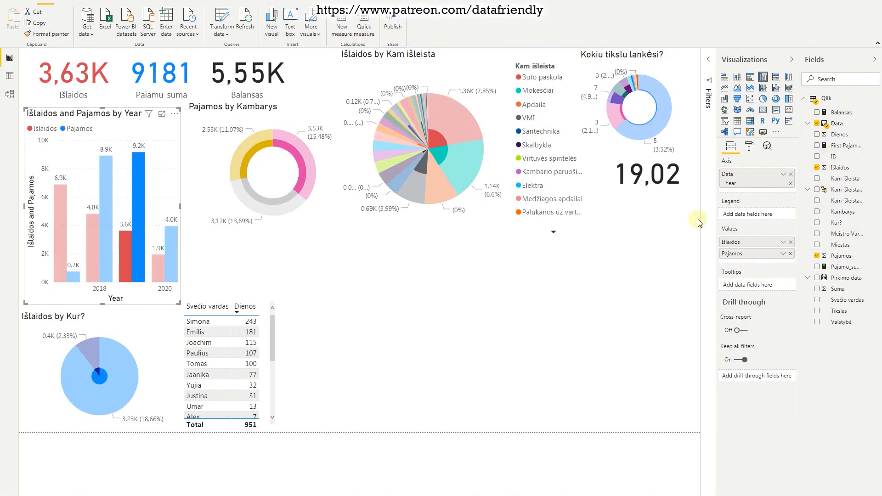
# Remove the 2019 highlight from the Išlaidos and Pajamos by Year chart in Power BI.
pyautogui.click(658, 193)
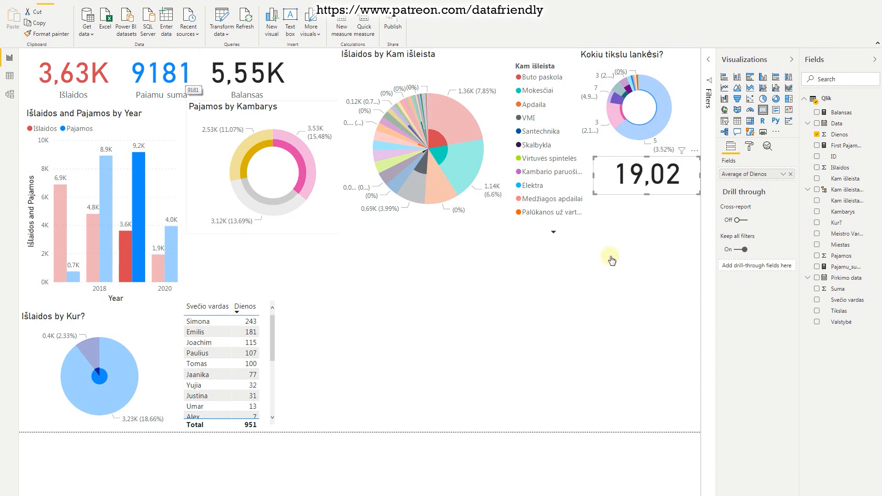
pyautogui.moveTo(131, 265)
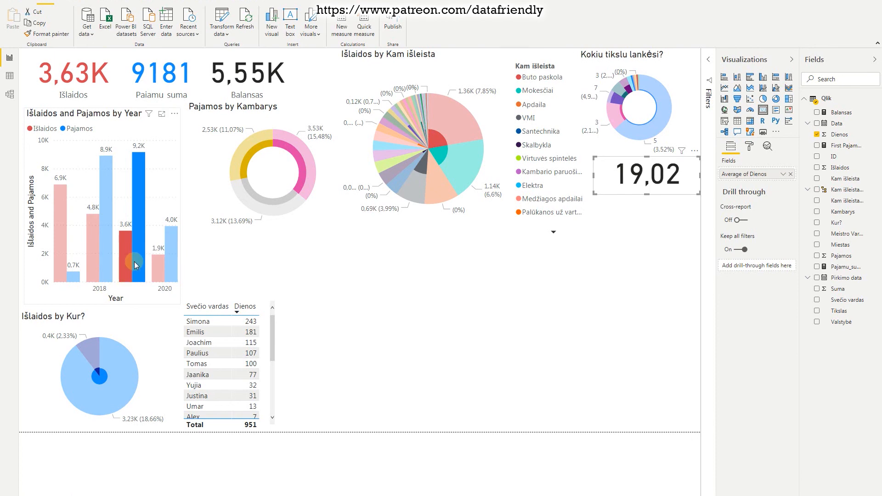
pyautogui.click(136, 265)
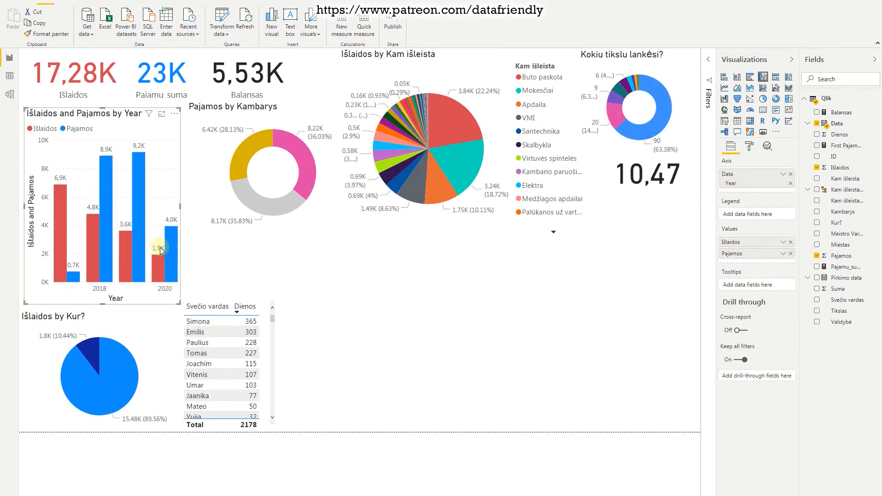
# Finish editing the Qlik Sense sheet and compare how selecting the 2019 column filters the other visuals there and in Power BI.
pyautogui.hotkey('alt', 'Tab')
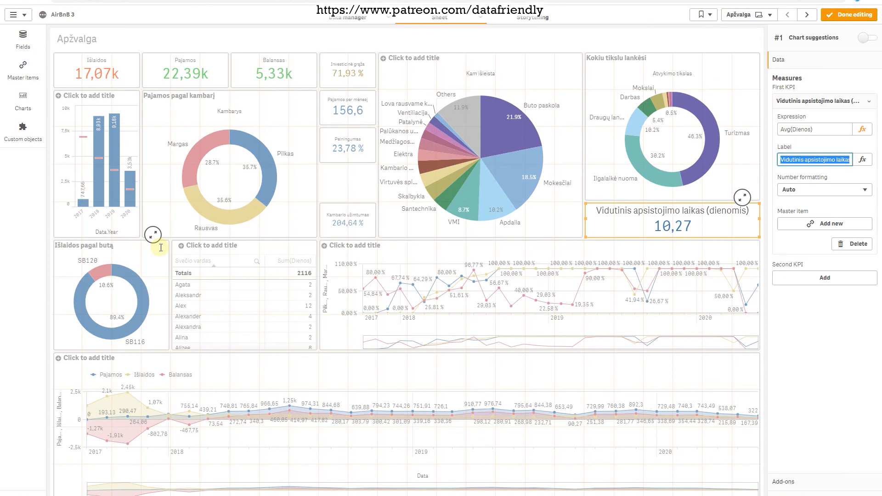
pyautogui.click(837, 21)
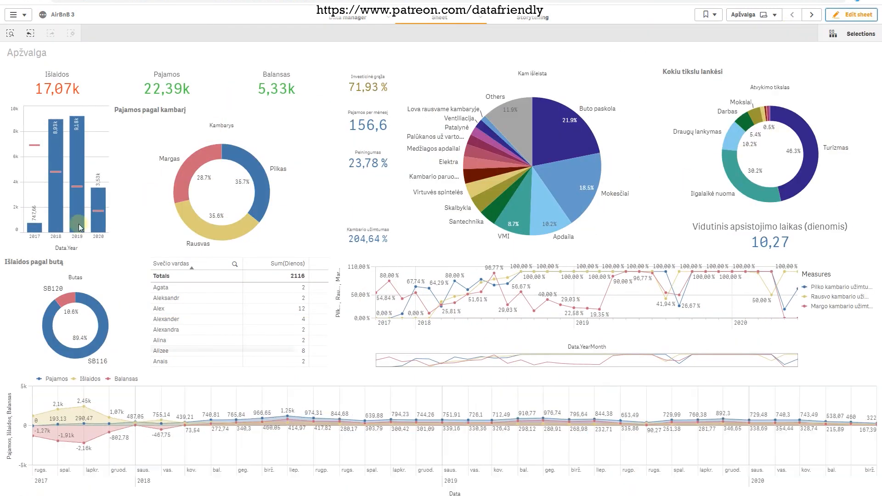
pyautogui.moveTo(98, 228)
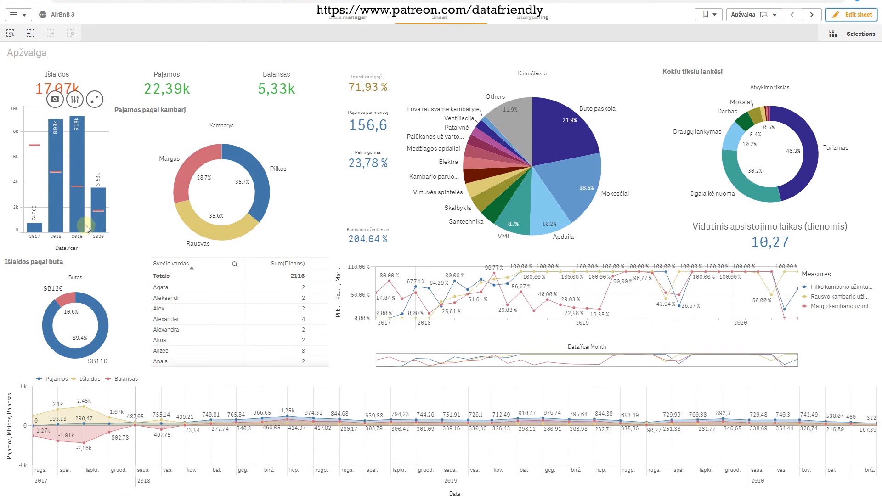
pyautogui.click(78, 227)
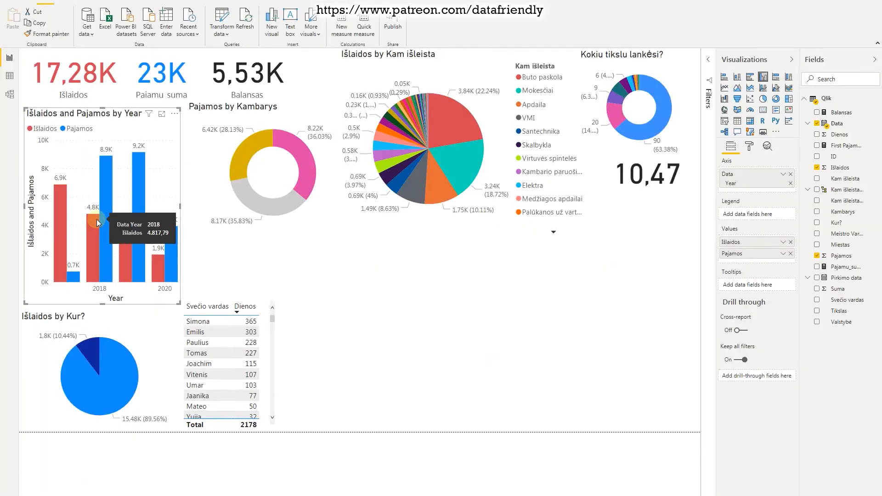
pyautogui.click(132, 269)
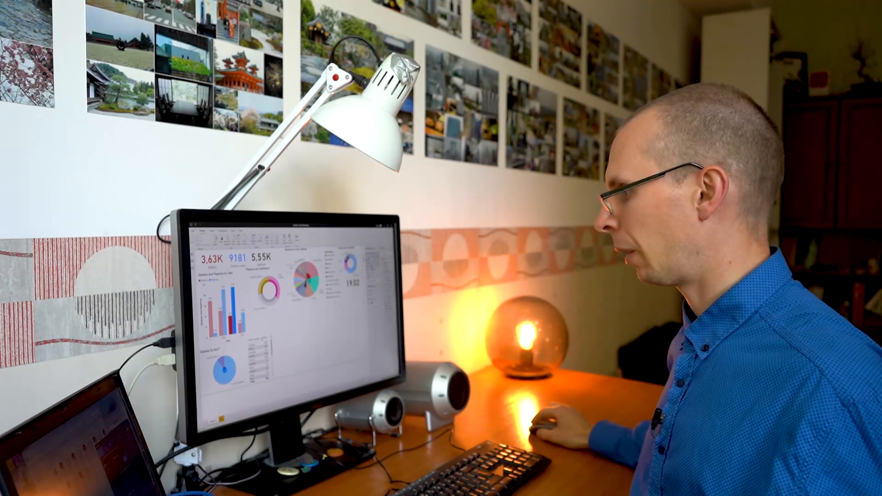
pyautogui.click(221, 419)
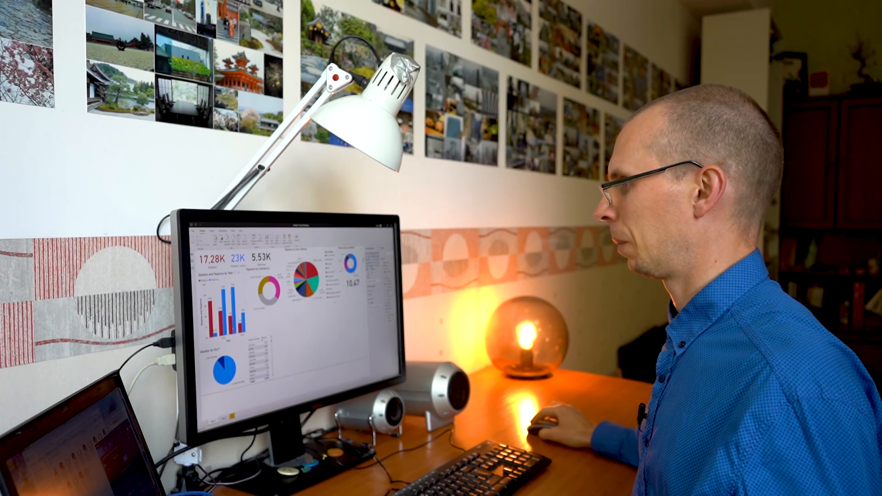
pyautogui.click(234, 319)
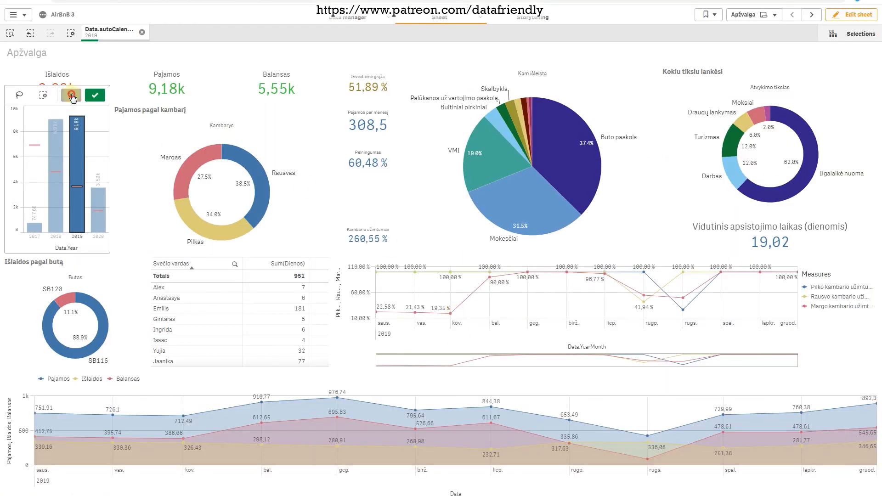
# Clear the 2019 selection in Qlik Sense and open the average stay KPI's settings in sheet editing mode.
pyautogui.click(68, 105)
pyautogui.click(863, 15)
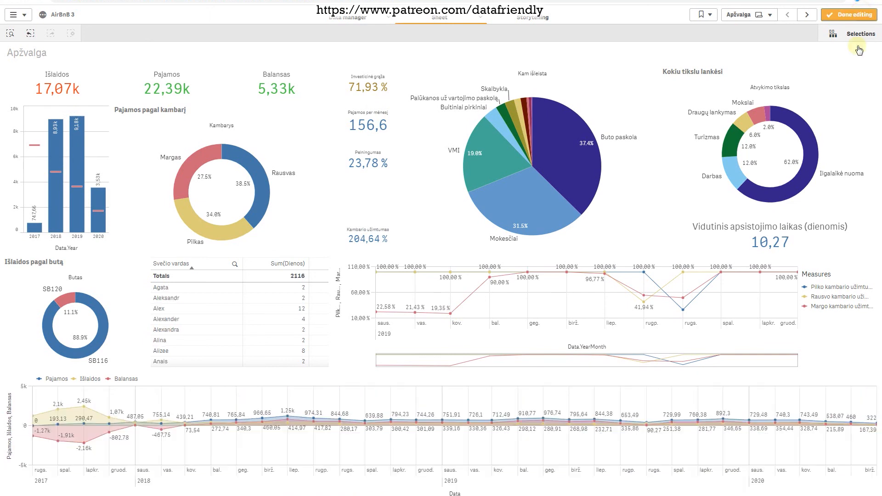
pyautogui.click(799, 245)
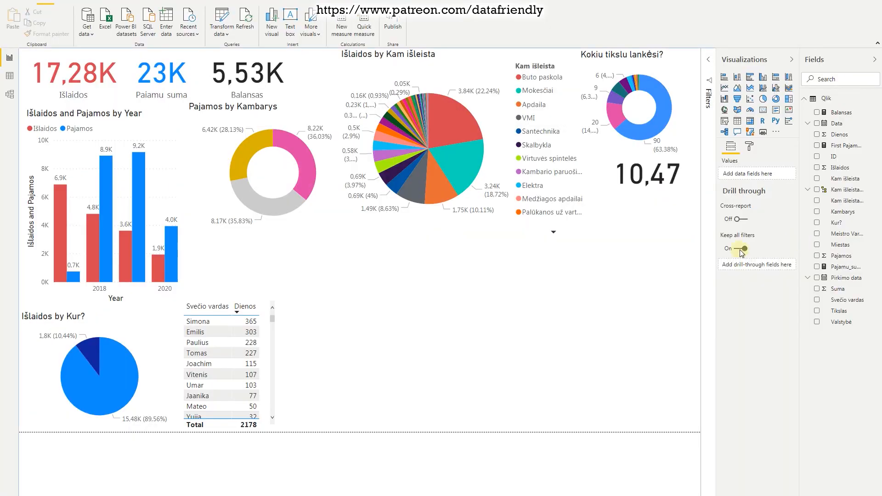
# Make the average stay card in Power BI taller and set its data label text size to 34 pt.
pyautogui.click(674, 178)
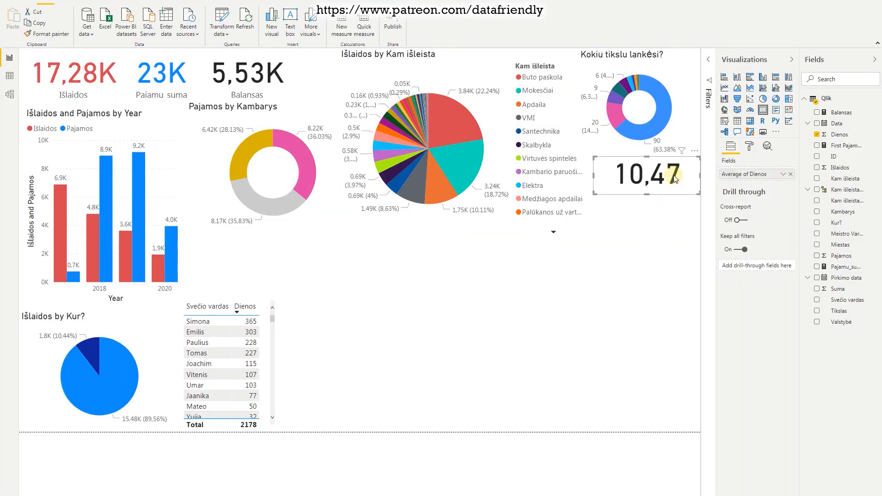
pyautogui.moveTo(647, 194)
pyautogui.mouseDown()
pyautogui.moveTo(651, 225)
pyautogui.moveTo(651, 211)
pyautogui.mouseUp()
pyautogui.click(750, 146)
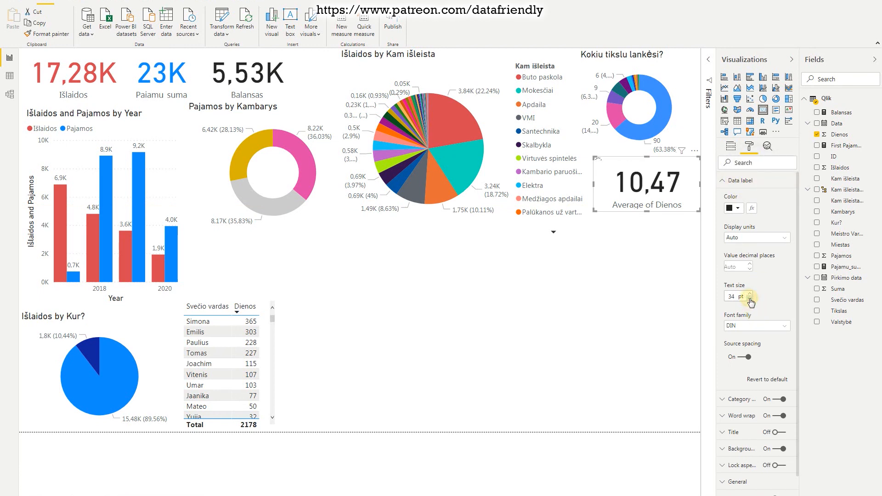
pyautogui.click(724, 181)
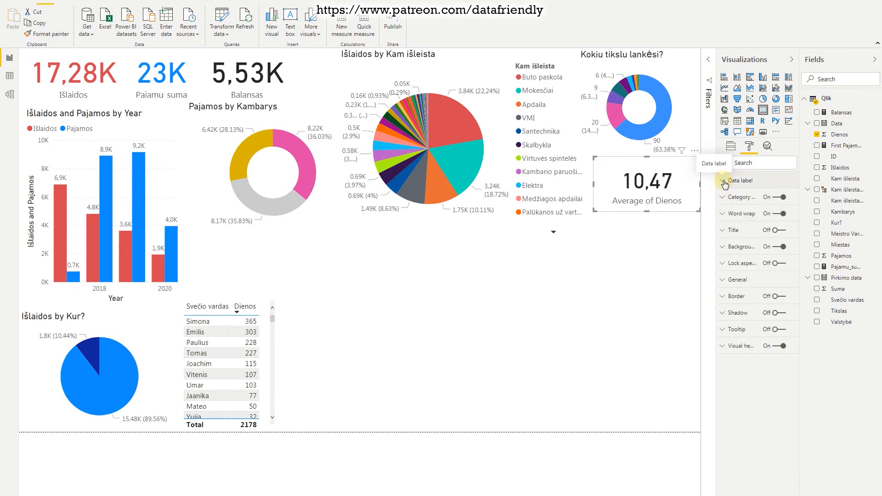
pyautogui.click(725, 181)
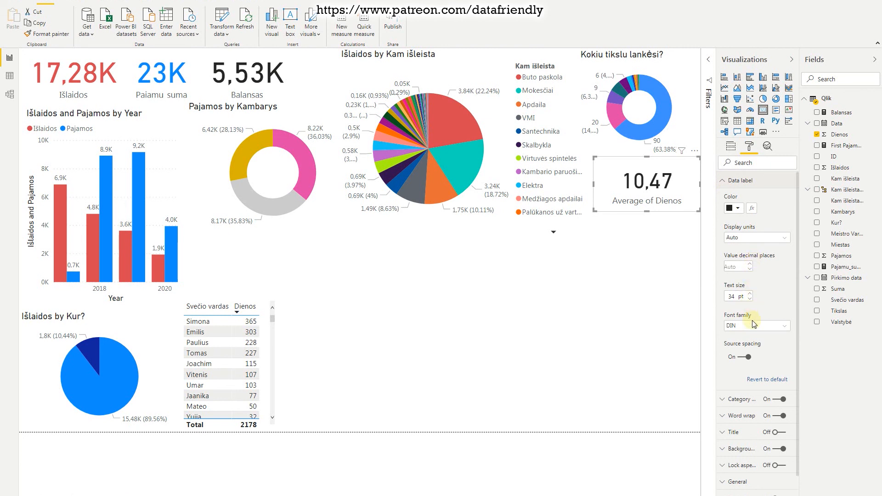
# Set the average stay card's category label text size to 9 pt.
pyautogui.click(745, 400)
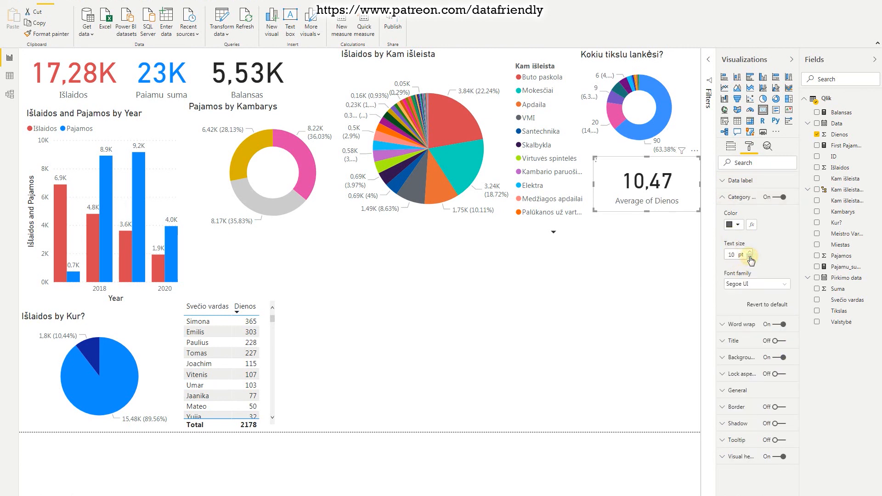
pyautogui.click(748, 258)
pyautogui.click(748, 258)
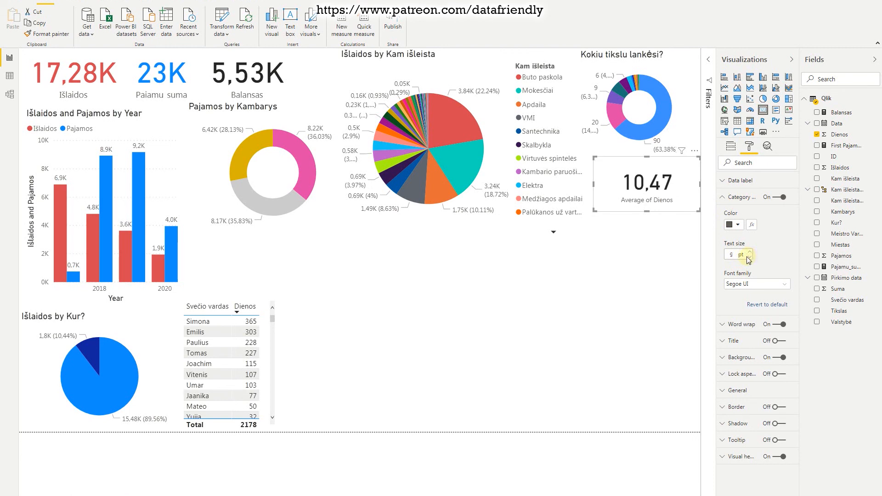
pyautogui.click(722, 199)
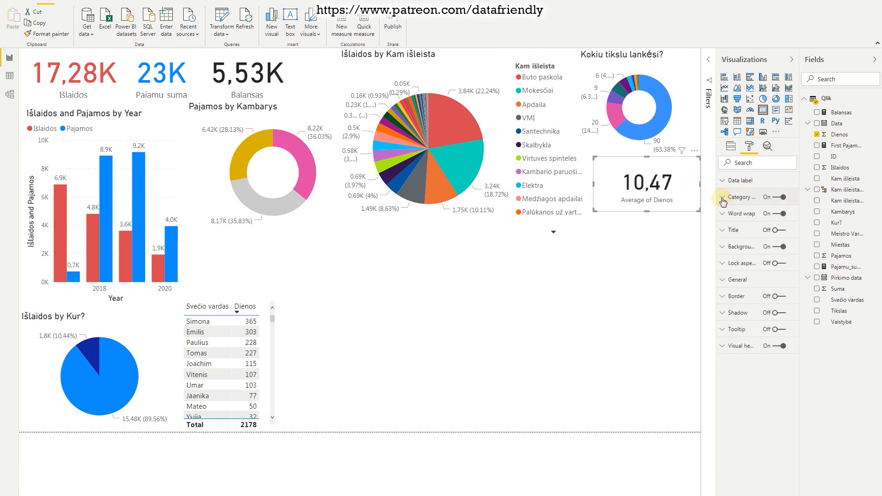
# Look through the average stay card's title, background, general and data label formatting options.
pyautogui.click(726, 230)
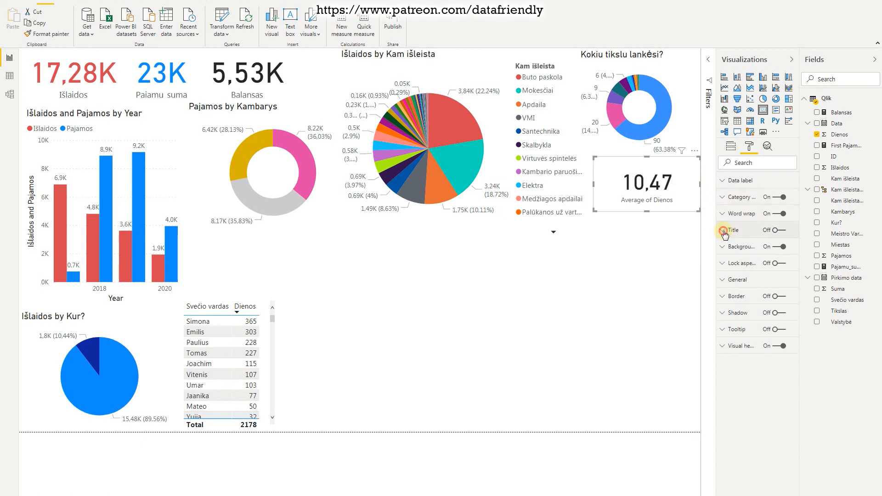
pyautogui.click(723, 231)
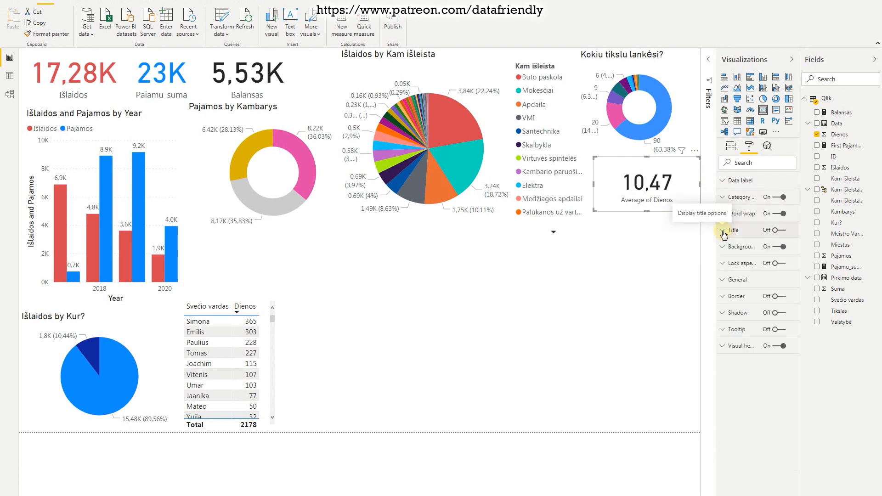
pyautogui.click(722, 248)
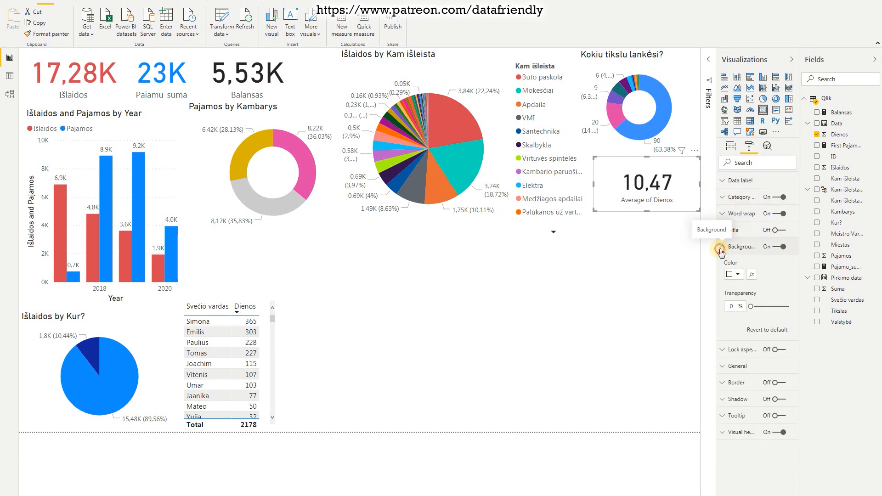
pyautogui.click(720, 248)
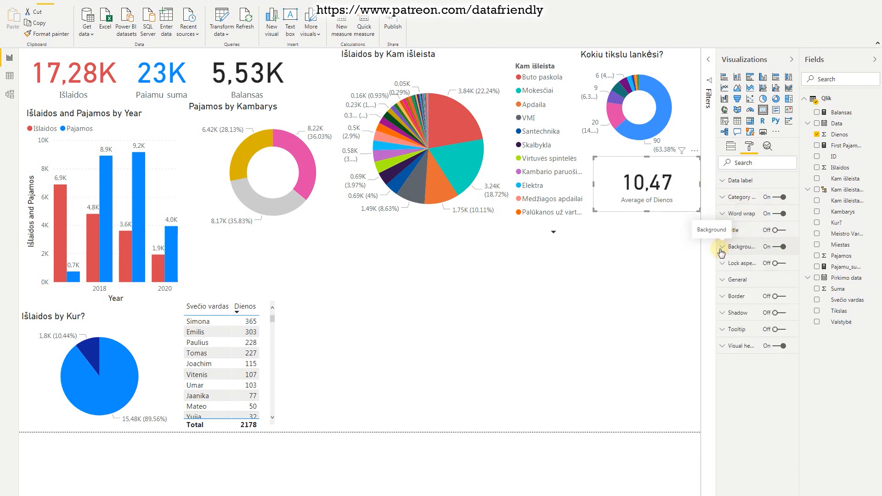
pyautogui.click(722, 280)
pyautogui.click(722, 280)
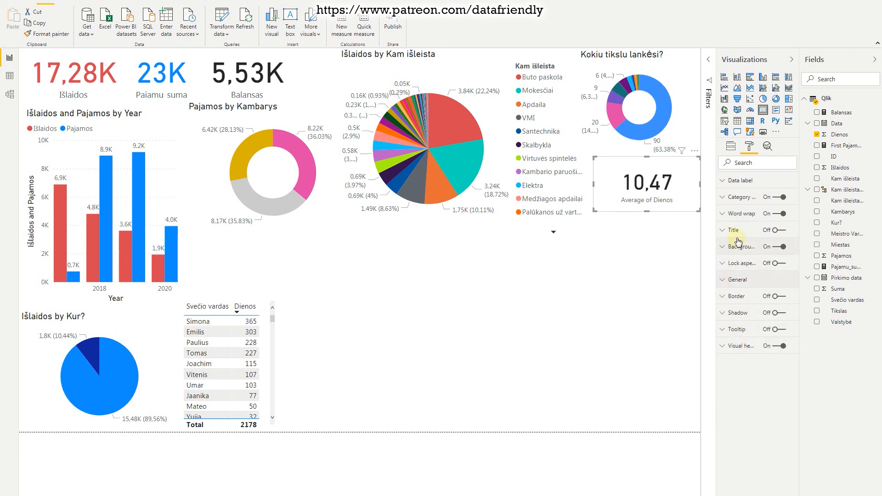
pyautogui.click(723, 183)
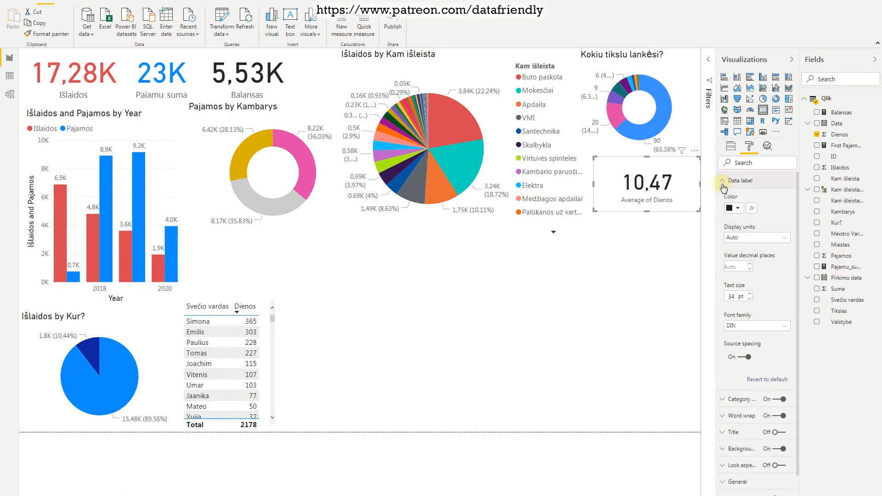
pyautogui.click(722, 184)
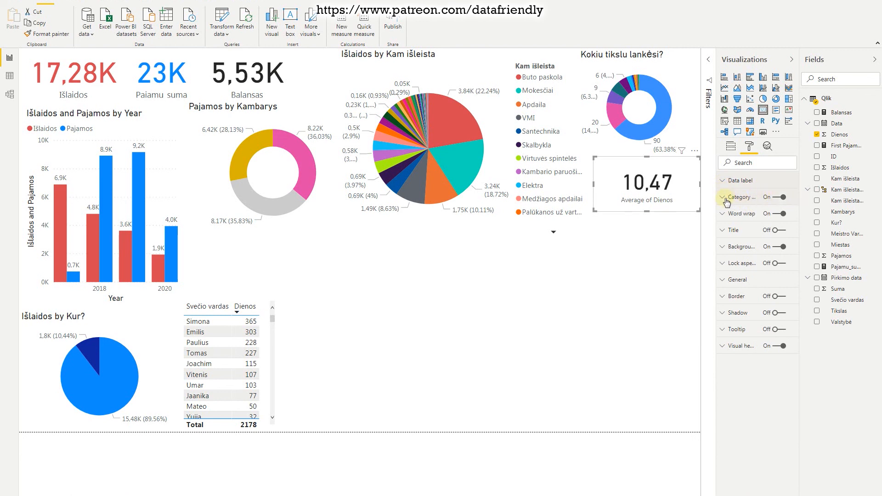
# Turn off the category label on the average stay card.
pyautogui.click(724, 198)
pyautogui.click(776, 198)
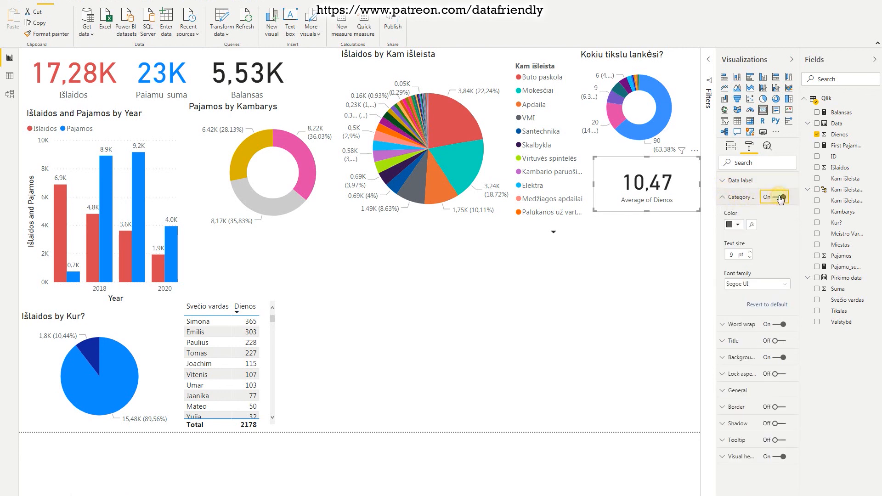
pyautogui.click(725, 199)
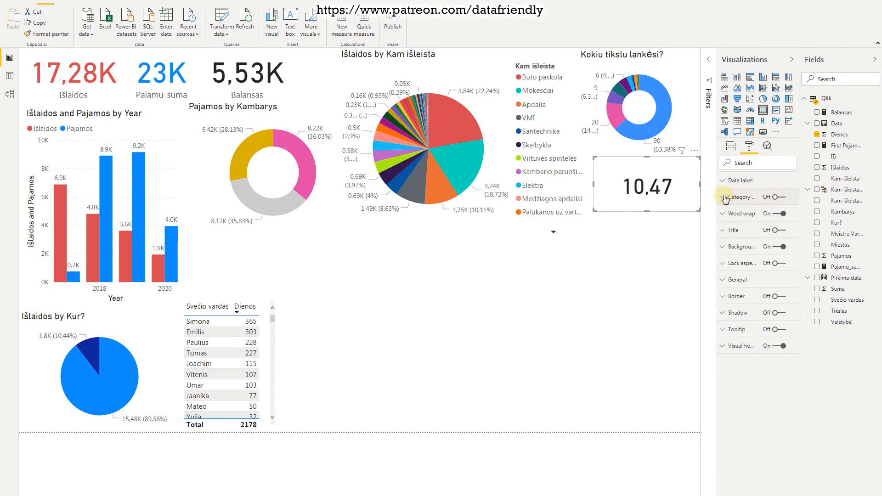
# Turn on the average stay card's title with the centred text "Vidutinis apsistojimo laikas (dienomis)".
pyautogui.click(726, 230)
pyautogui.click(776, 230)
pyautogui.click(749, 256)
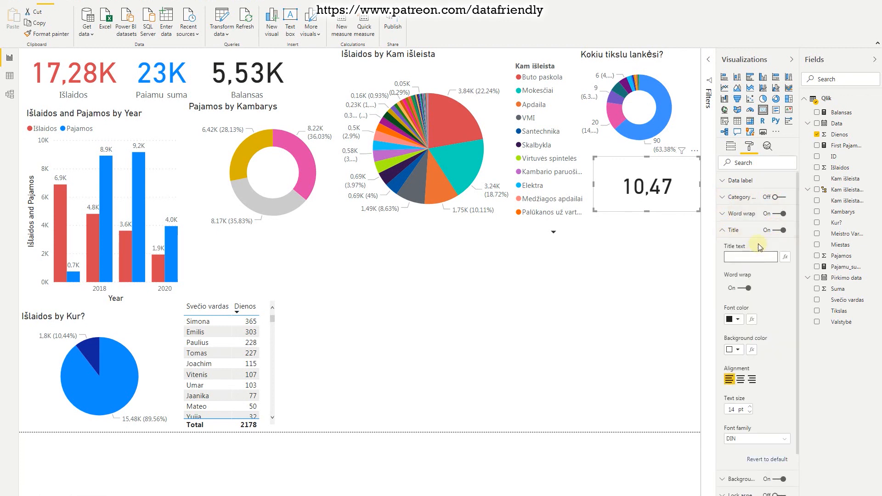
pyautogui.write('Vidutinis apsistojimo laikas (dienomis)')
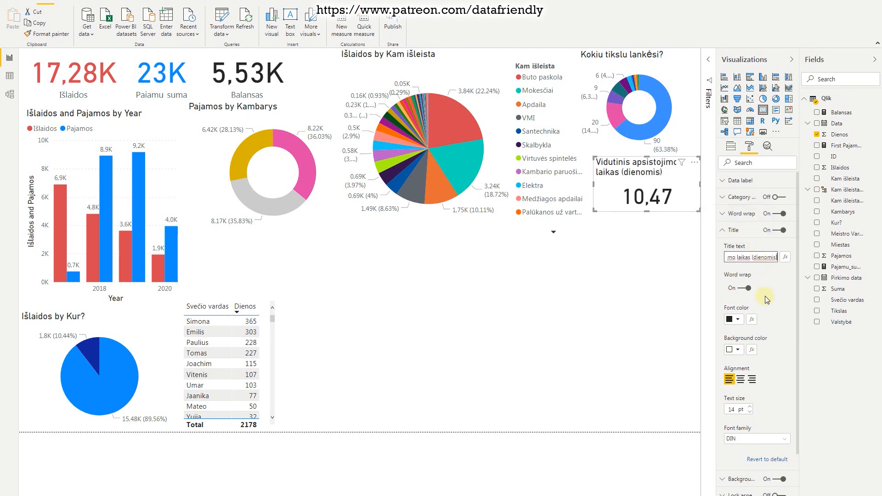
pyautogui.click(741, 379)
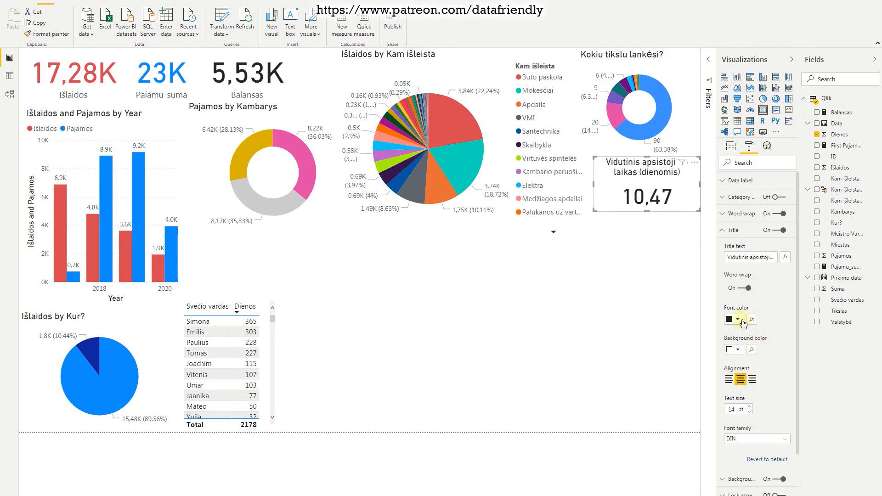
# Set the average stay card's title text size to 11 pt and deselect the card.
pyautogui.click(751, 412)
pyautogui.click(751, 413)
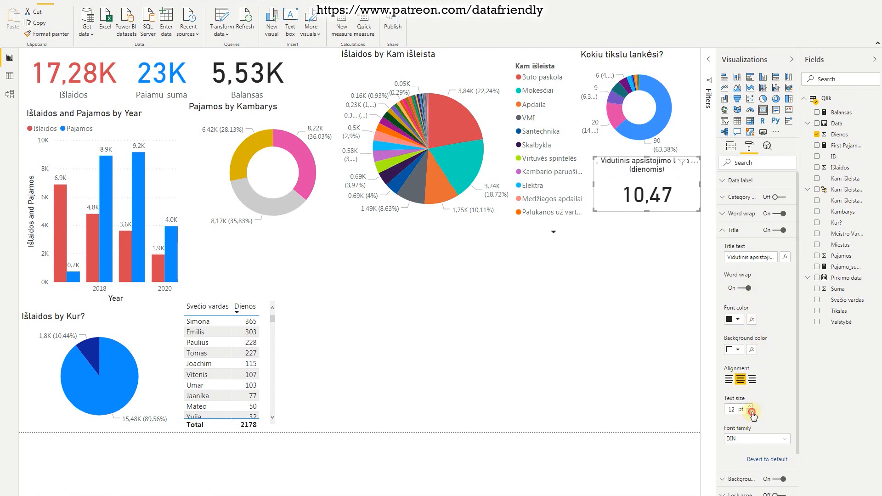
pyautogui.click(751, 412)
pyautogui.click(751, 412)
pyautogui.click(751, 412)
pyautogui.click(751, 412)
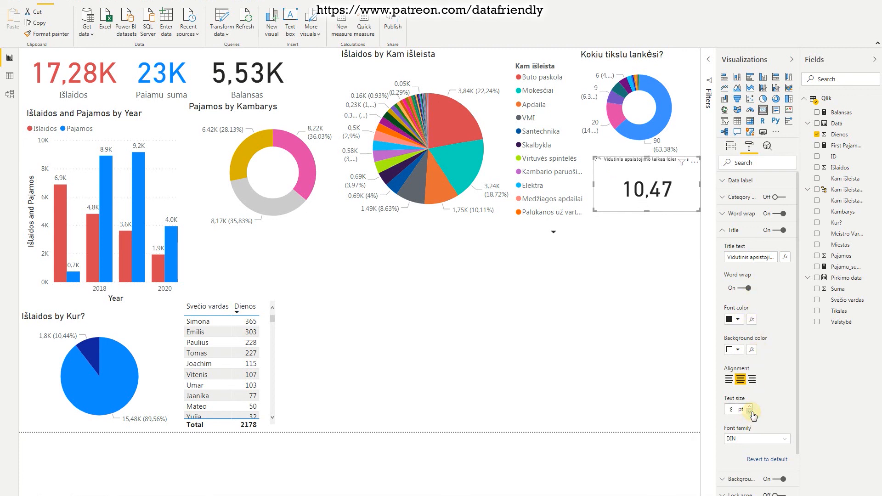
pyautogui.click(751, 408)
pyautogui.click(751, 407)
pyautogui.click(751, 408)
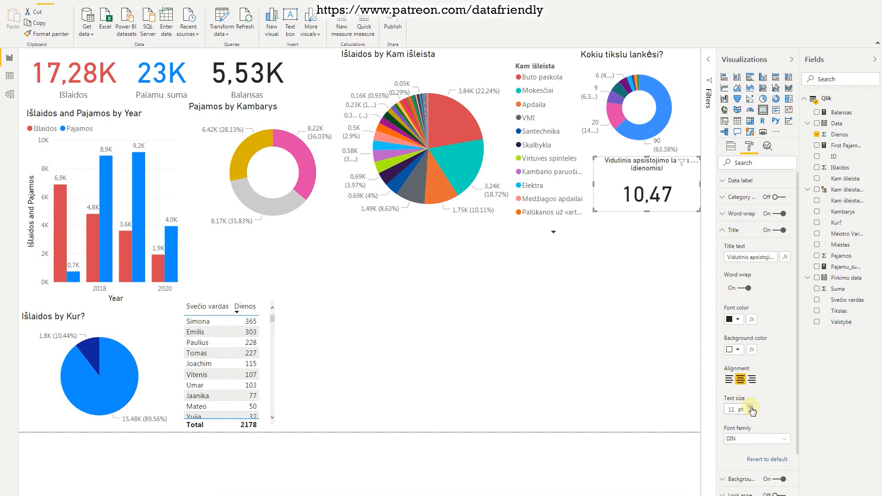
pyautogui.click(653, 361)
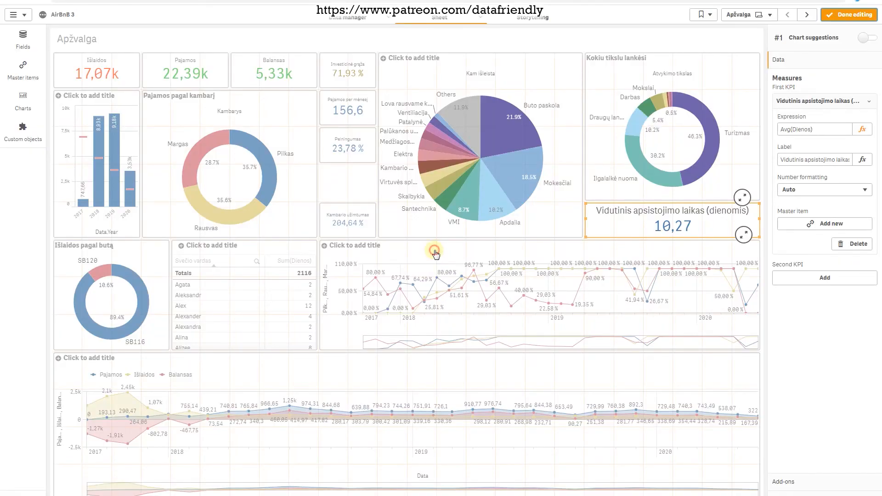
# Select the room occupancy line chart in Qlik Sense, then add an empty line chart in Power BI as a wide, low visual below the Kam išleista pie.
pyautogui.click(434, 251)
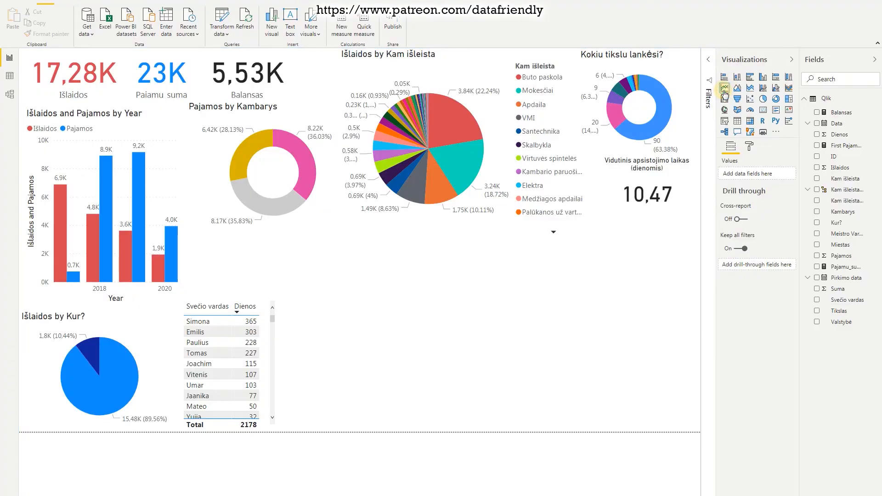
pyautogui.click(725, 89)
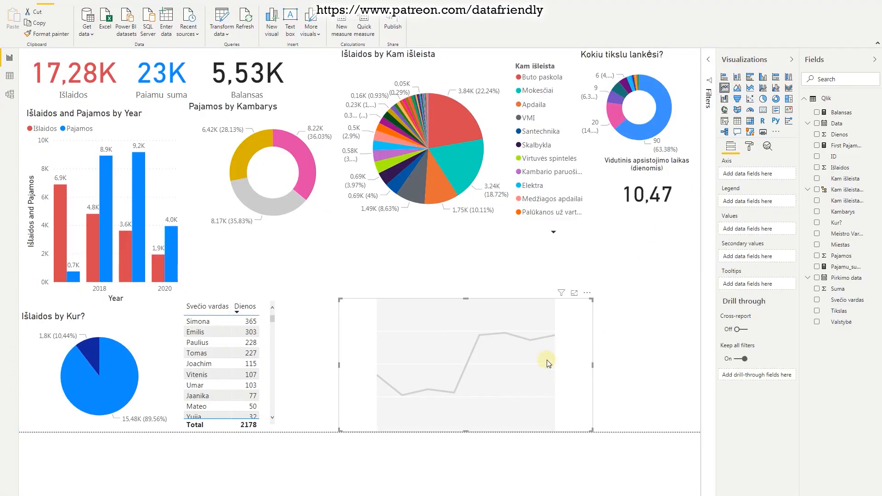
pyautogui.moveTo(355, 344); pyautogui.dragTo(286, 288)
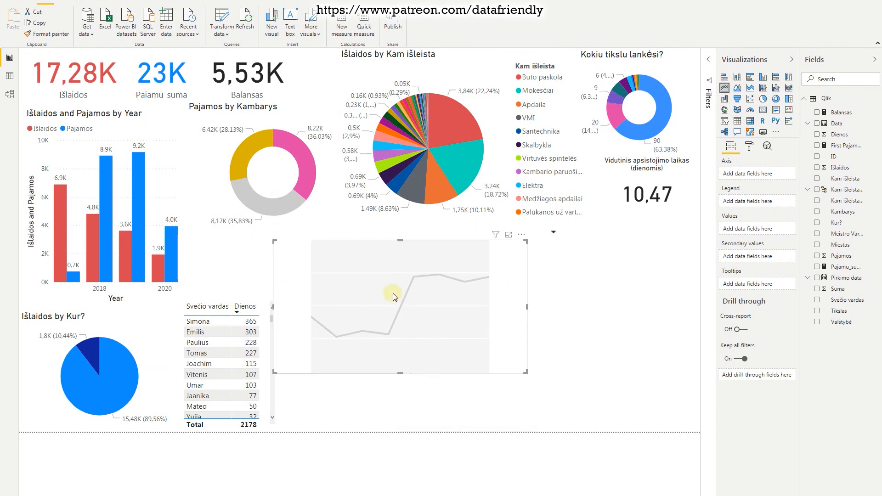
pyautogui.moveTo(527, 374); pyautogui.dragTo(708, 331)
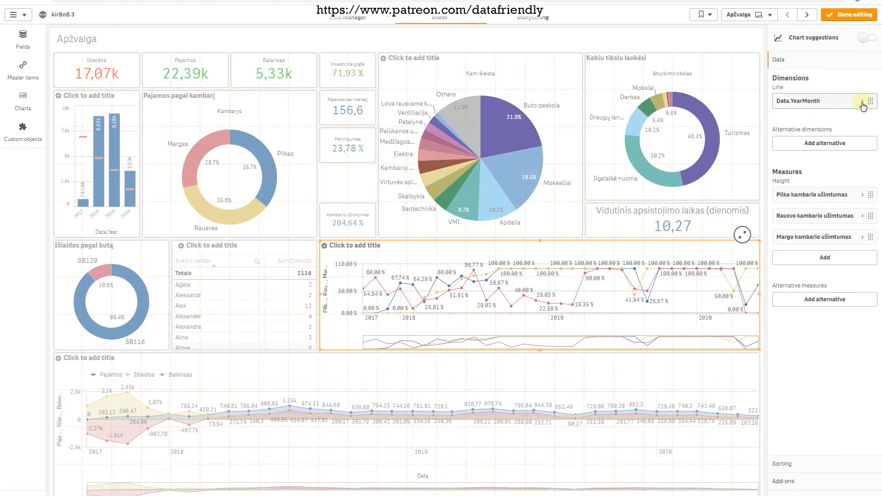
# Inspect the Qlik Sense line chart's Data.YearMonth dimension and first measure, and plot Dienos by Month of Data in the Power BI line chart.
pyautogui.click(863, 104)
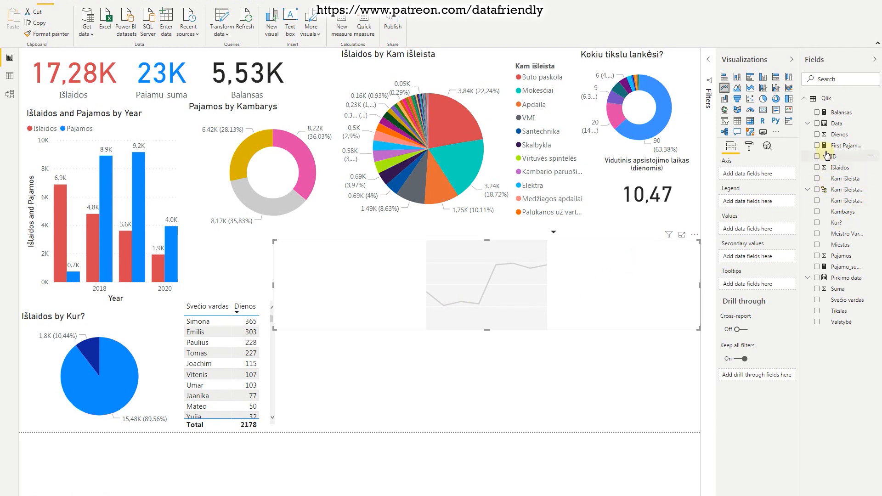
pyautogui.click(808, 124)
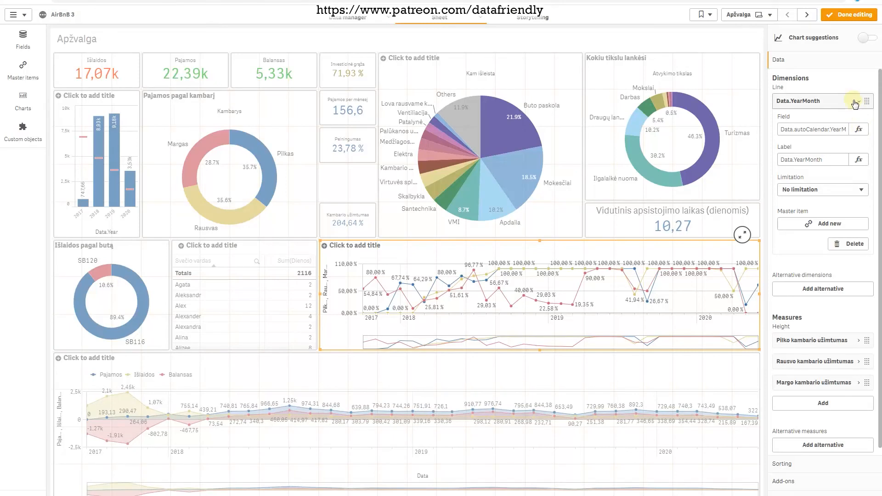
pyautogui.click(855, 100)
pyautogui.click(839, 196)
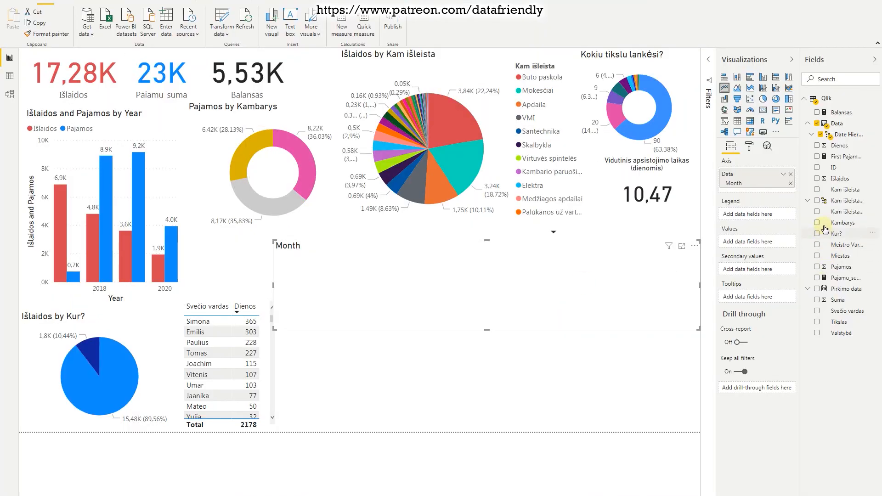
pyautogui.click(817, 146)
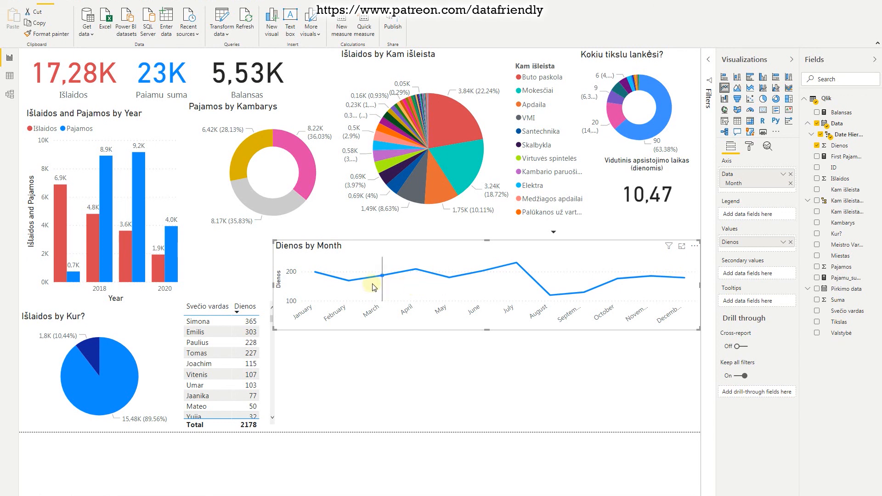
# Start a new quick measure on the line chart's Dienos value with the calculation Total for category (filters applied).
pyautogui.moveTo(381, 282)
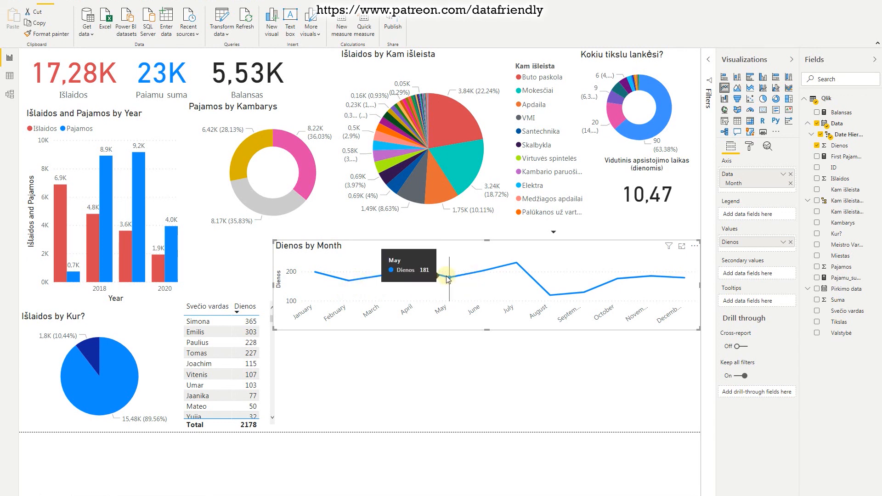
pyautogui.moveTo(288, 209)
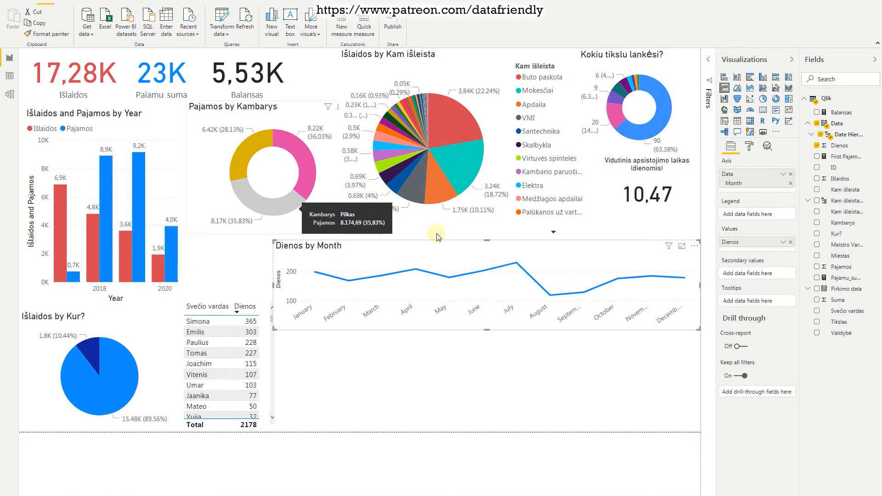
pyautogui.click(783, 242)
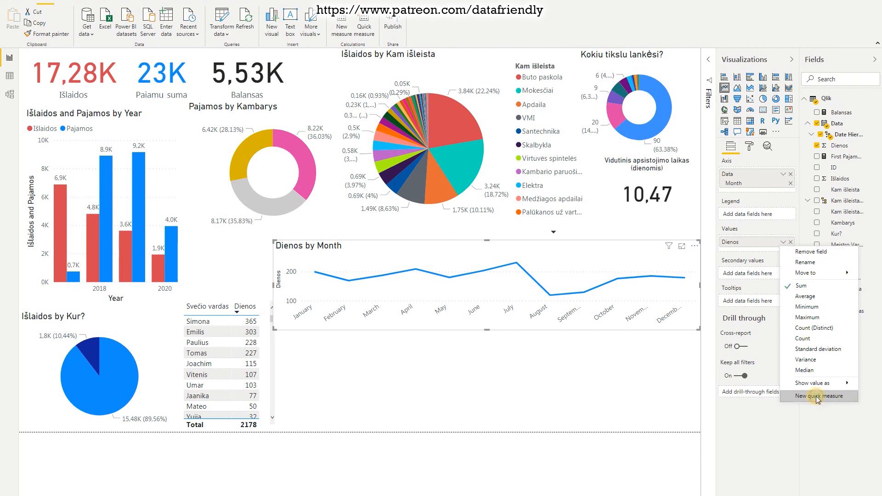
pyautogui.click(817, 396)
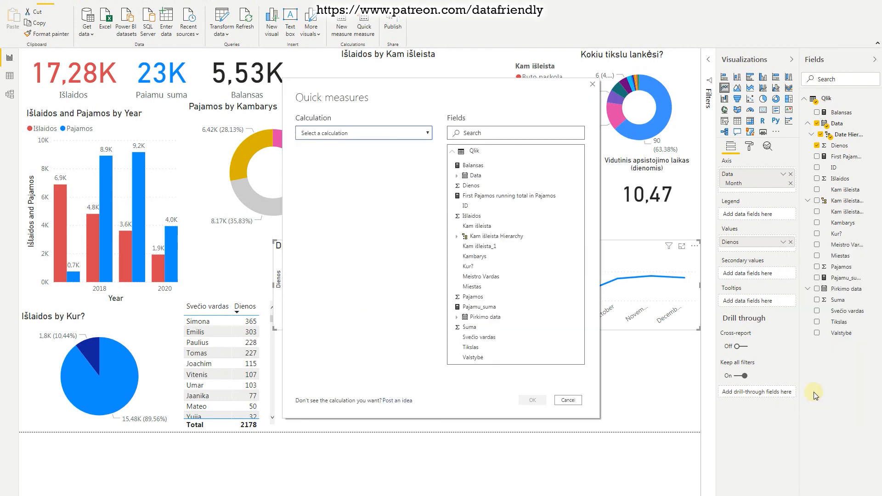
pyautogui.click(395, 133)
pyautogui.scroll(-1, 345, 243)
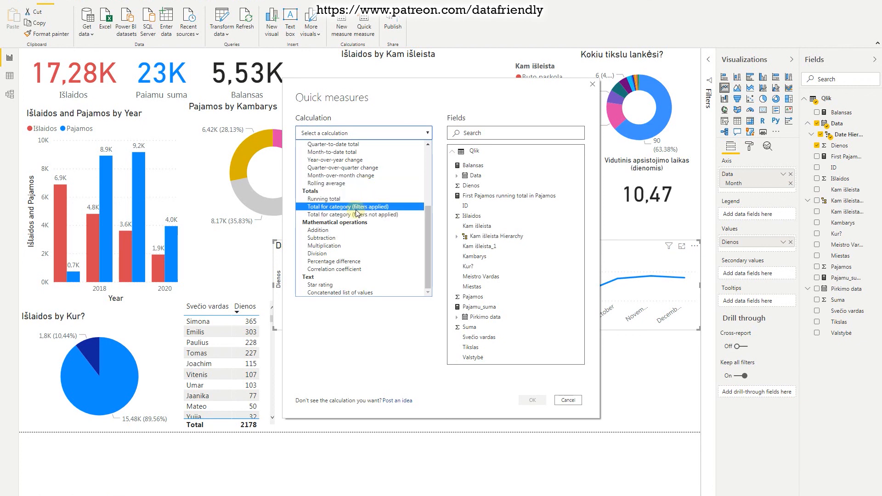
pyautogui.click(355, 207)
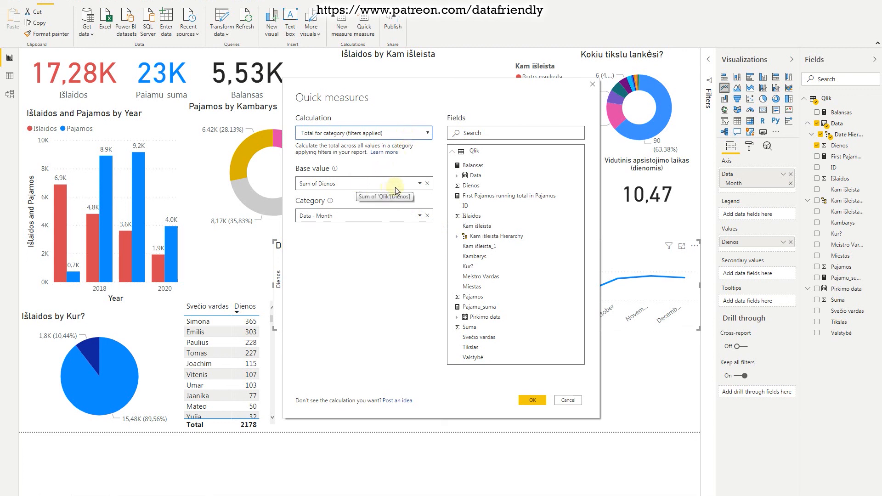
# Review the aggregation and date-level options, then create the quick measure with Sum of Dienos as base value and Data - Month as category.
pyautogui.click(419, 184)
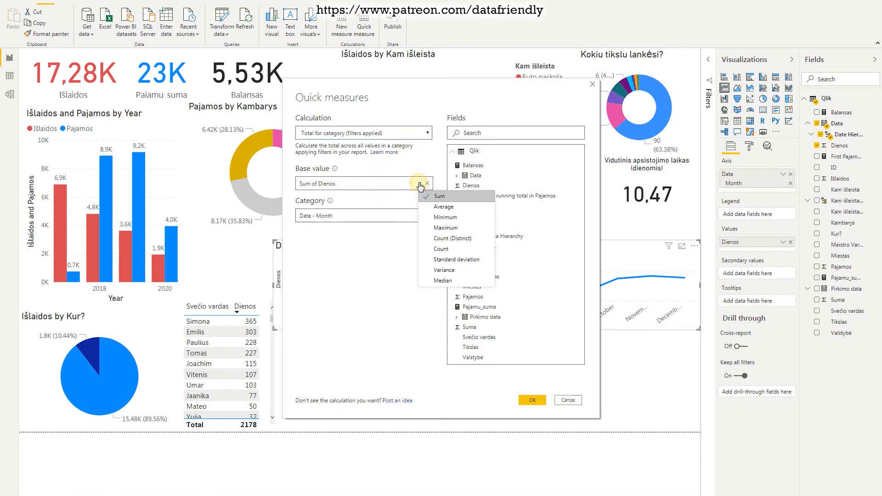
pyautogui.click(378, 270)
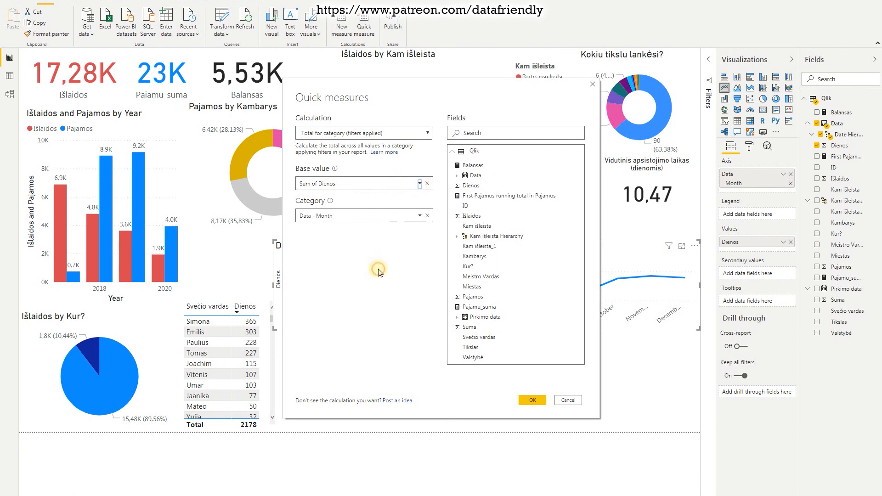
pyautogui.click(419, 216)
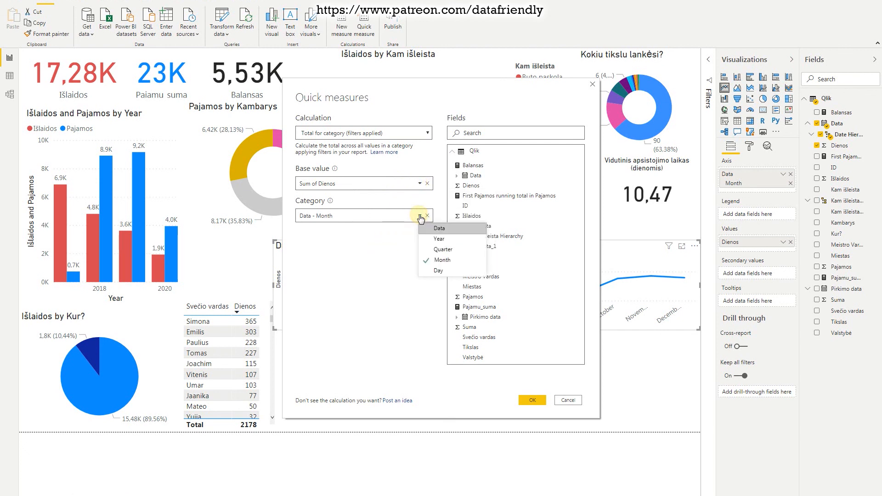
pyautogui.click(382, 261)
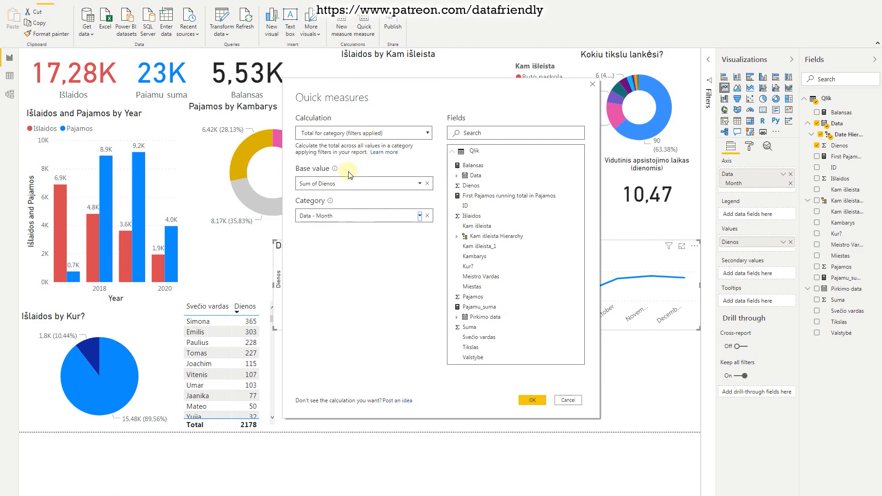
pyautogui.moveTo(336, 170)
pyautogui.click(420, 184)
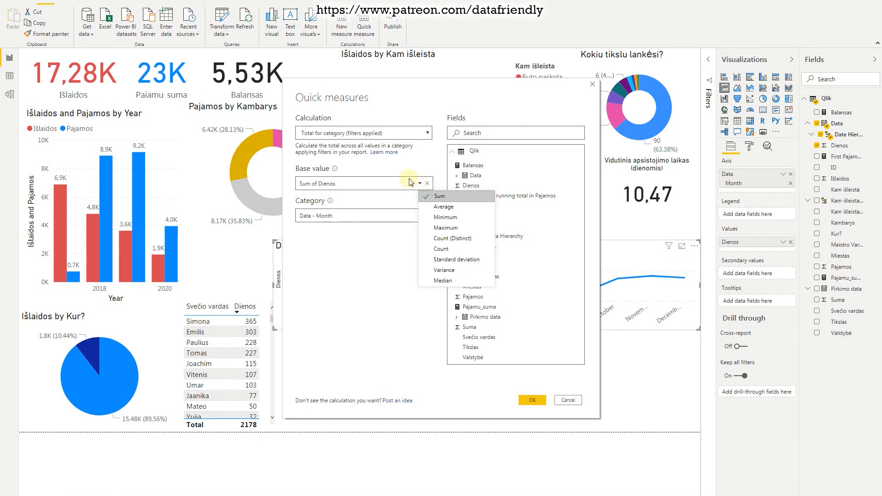
pyautogui.click(396, 170)
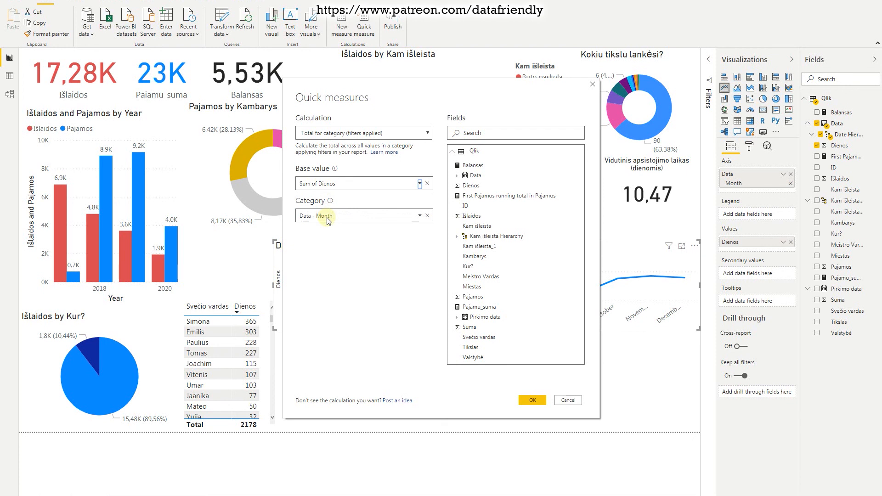
pyautogui.click(333, 261)
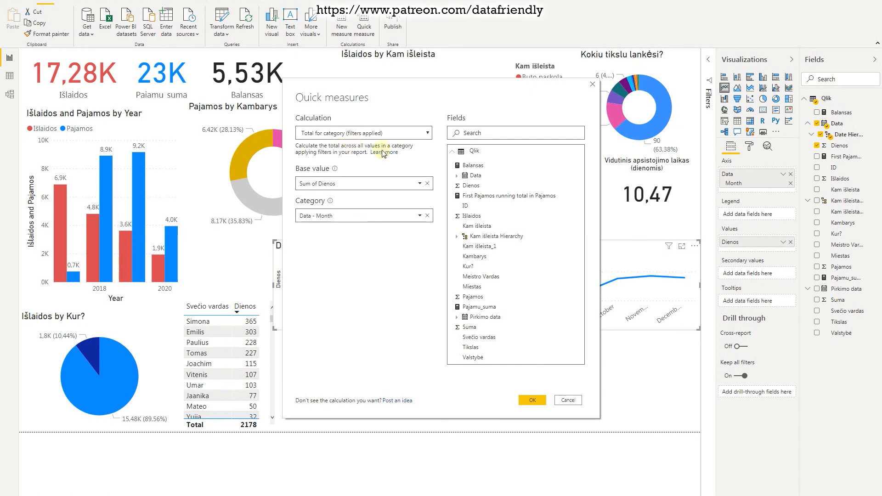
pyautogui.click(531, 402)
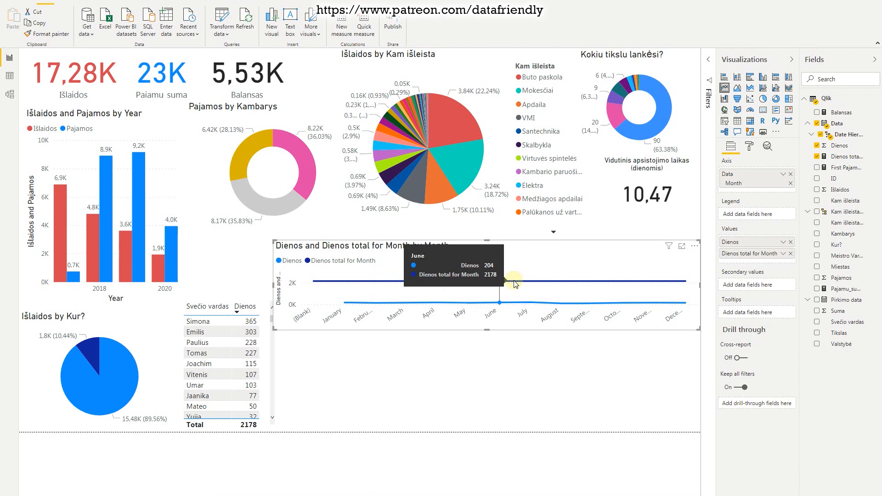
# Remove the Dienos total for Month measure from the line chart and cancel the second quick measure.
pyautogui.click(790, 253)
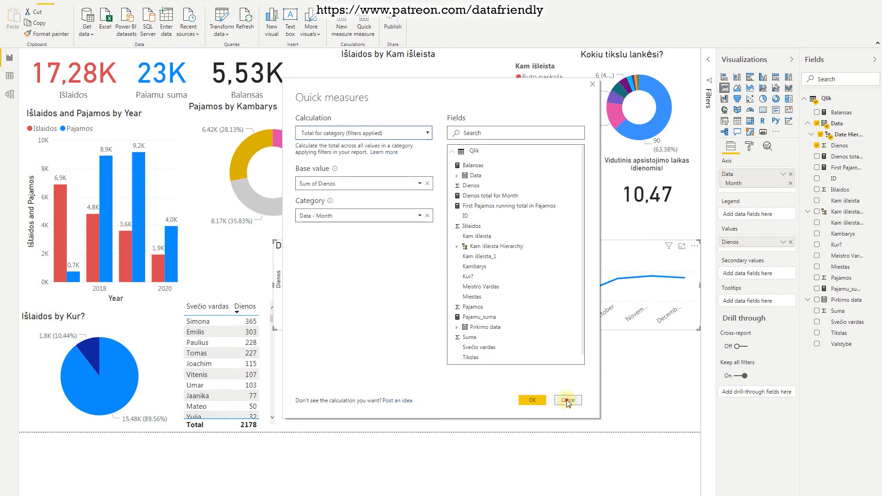
pyautogui.click(569, 400)
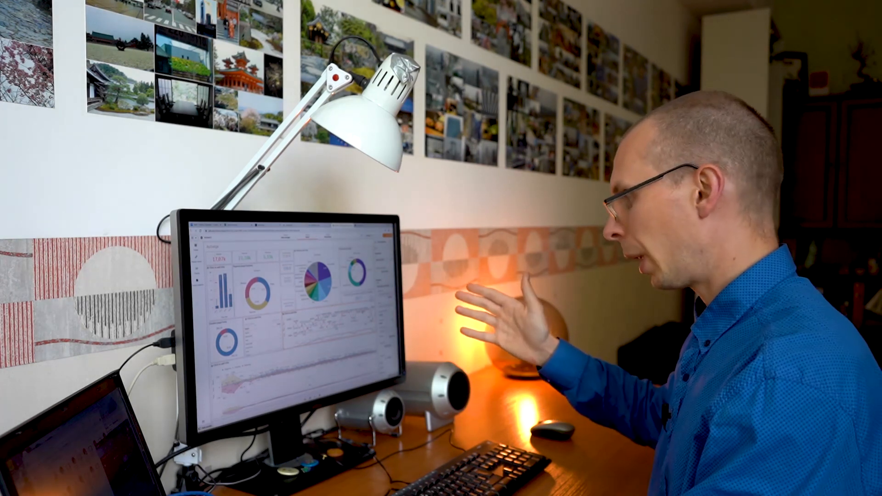
# Add an empty line chart in Power BI as a wide, low visual directly below the Dienos by Month chart.
pyautogui.hotkey('alt', 'Tab')
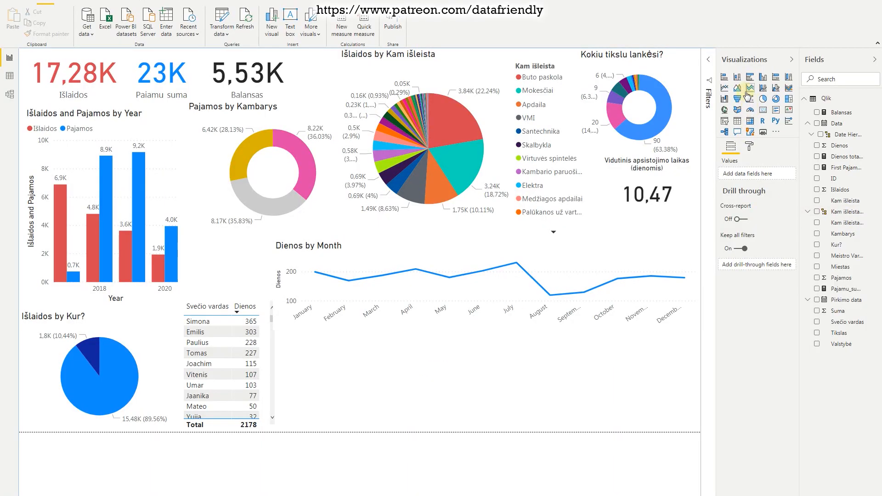
pyautogui.click(725, 90)
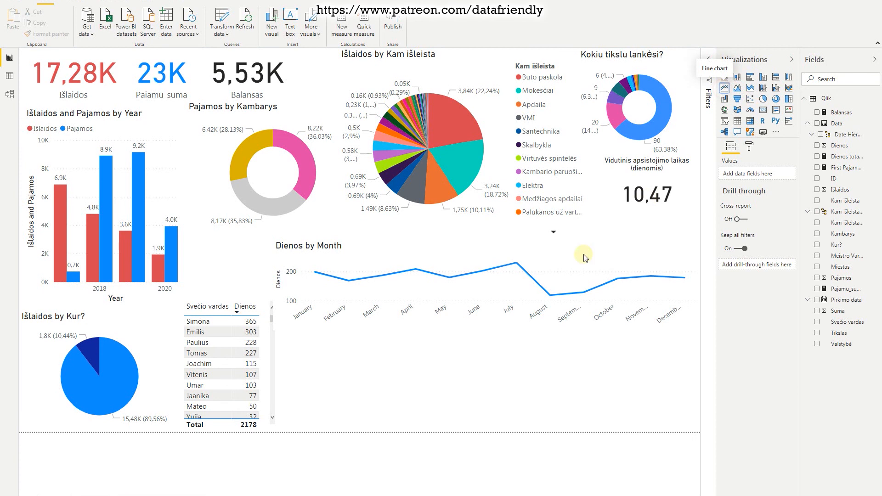
pyautogui.moveTo(490, 332); pyautogui.dragTo(491, 335)
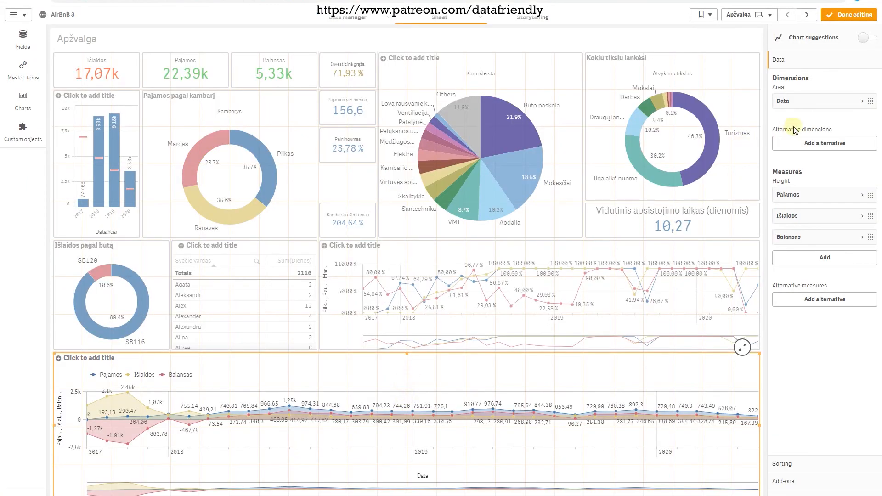
# Inspect the Data dimension of the Qlik Sense area chart, and put Month of Data on the new Power BI line chart's axis.
pyautogui.click(809, 101)
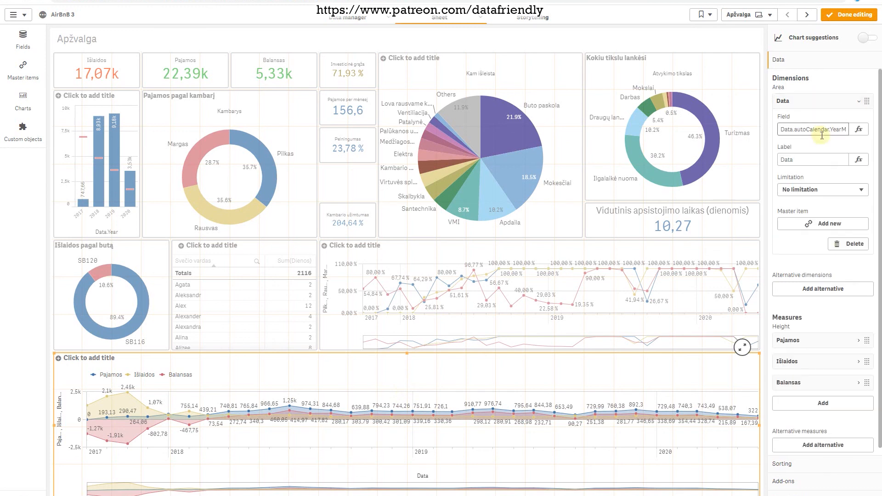
pyautogui.click(829, 102)
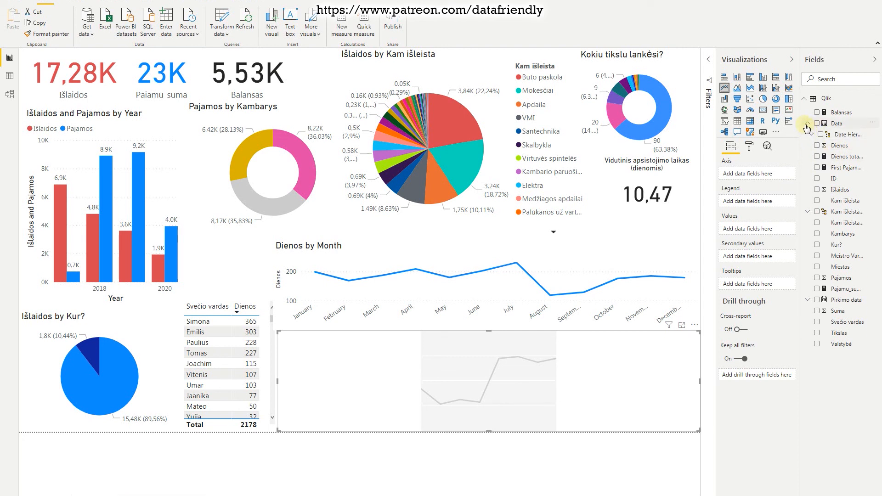
pyautogui.click(807, 125)
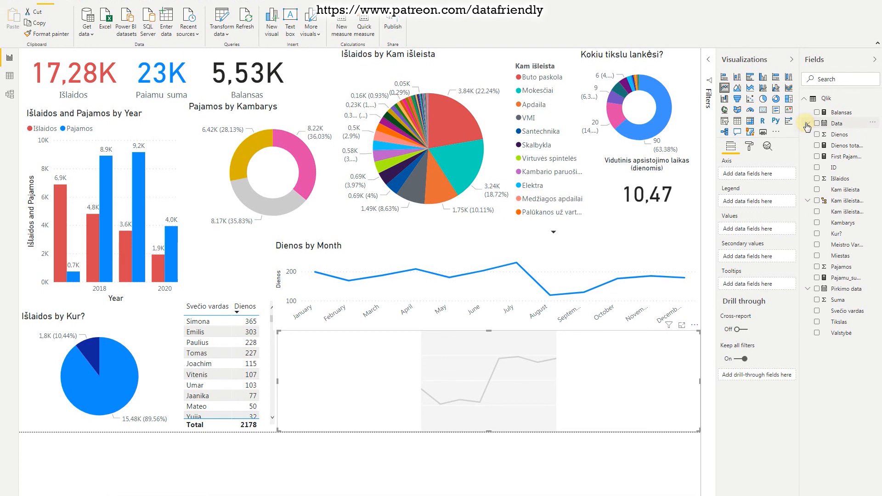
pyautogui.click(807, 124)
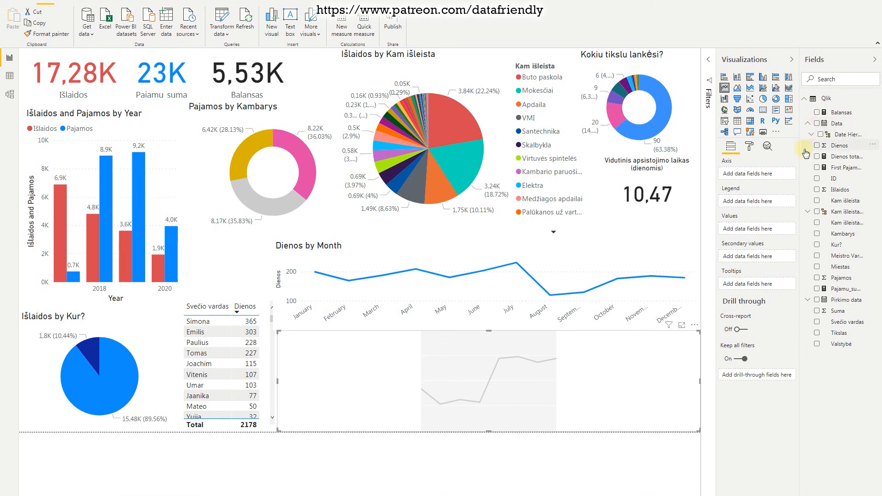
pyautogui.click(812, 136)
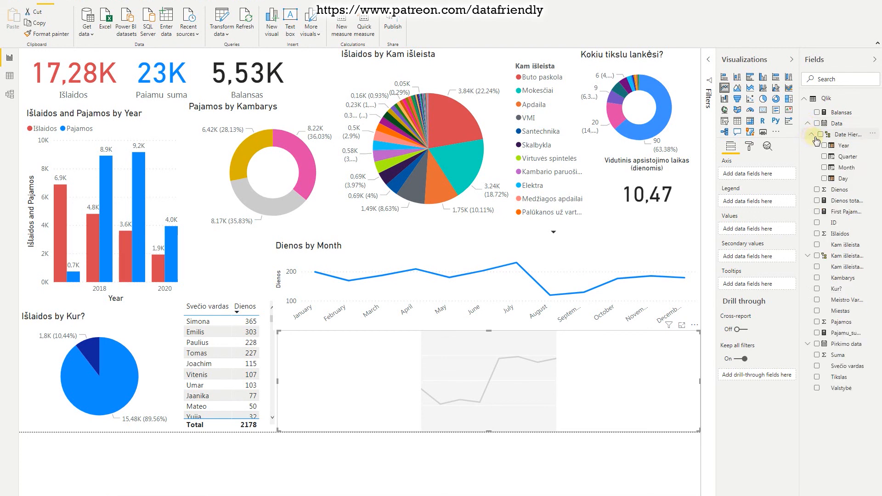
pyautogui.click(824, 168)
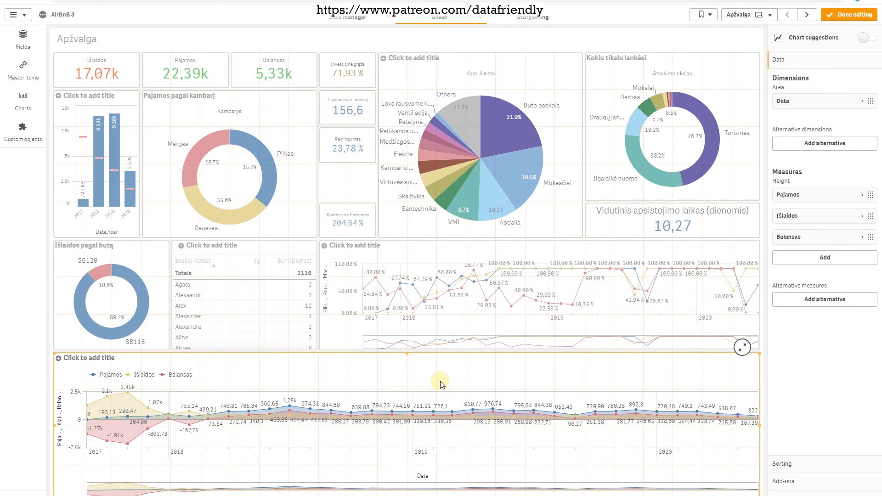
# Examine the Pajamos, Išlaidos and Balansas measure definitions of the area chart in Qlik Sense.
pyautogui.click(812, 197)
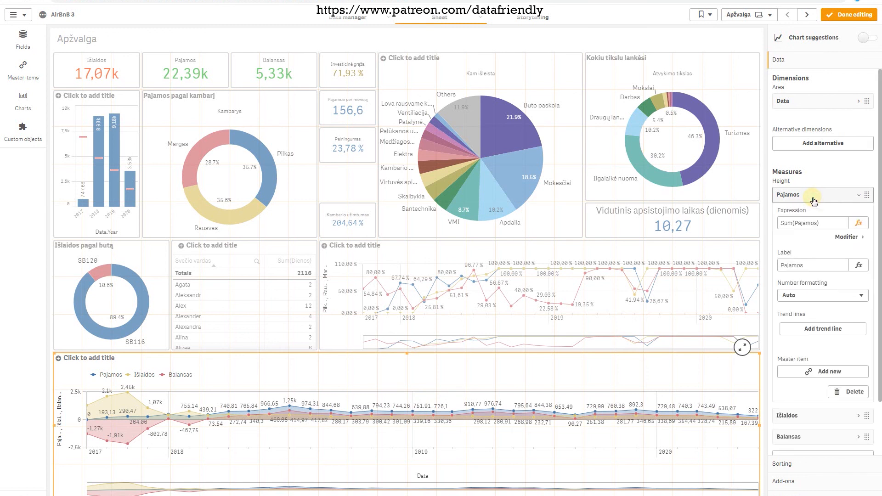
pyautogui.click(813, 196)
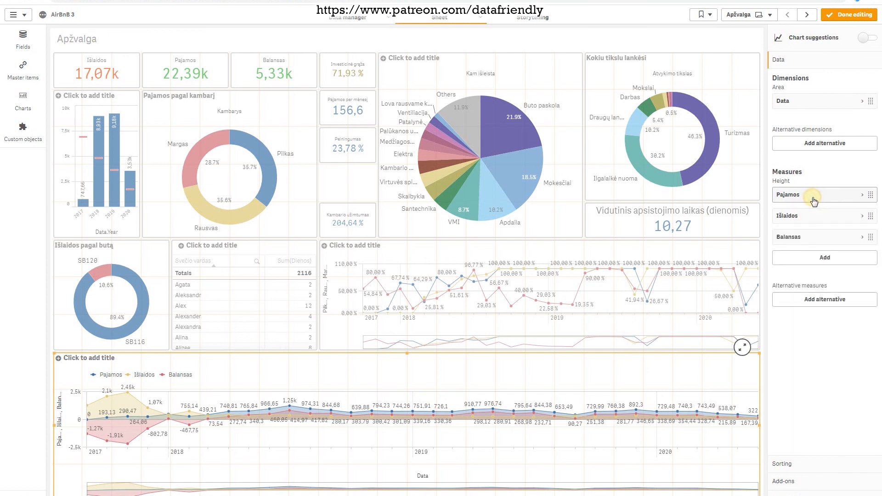
pyautogui.click(815, 217)
pyautogui.click(817, 219)
pyautogui.click(810, 237)
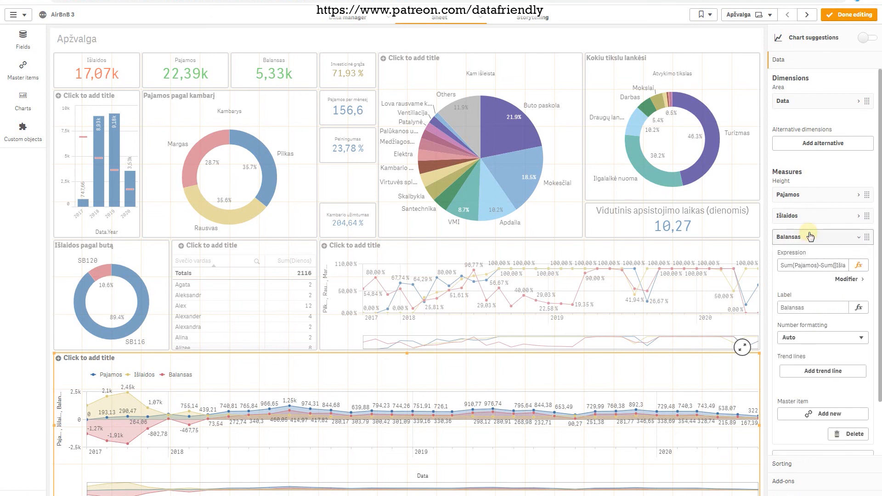
pyautogui.click(810, 236)
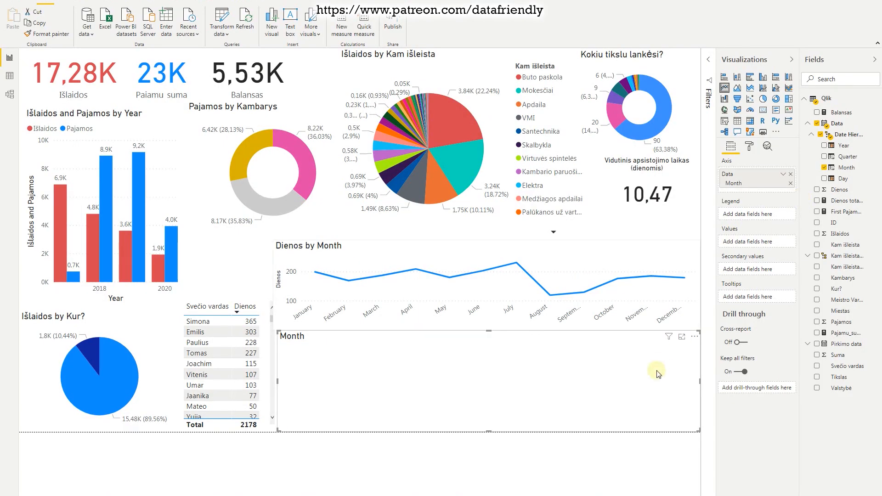
# Switch to Power BI and add Pajamos, Išlaidos and Balansas as values of the lower line chart.
pyautogui.click(592, 386)
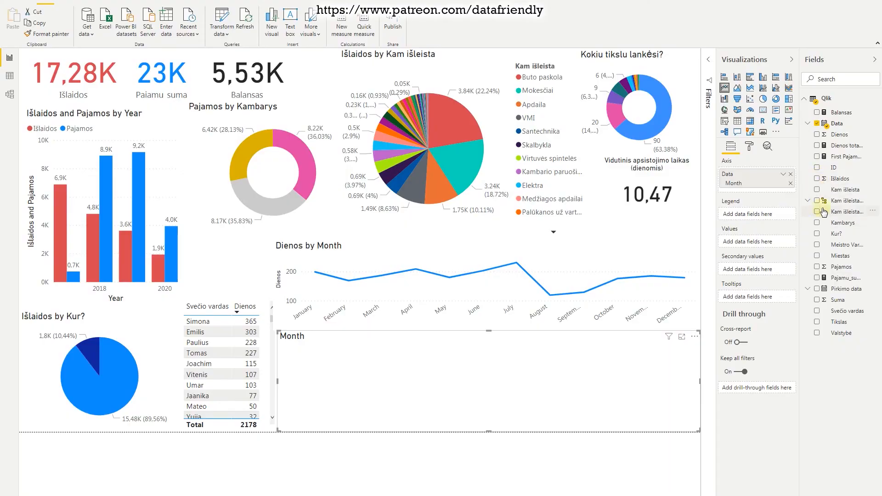
pyautogui.click(817, 267)
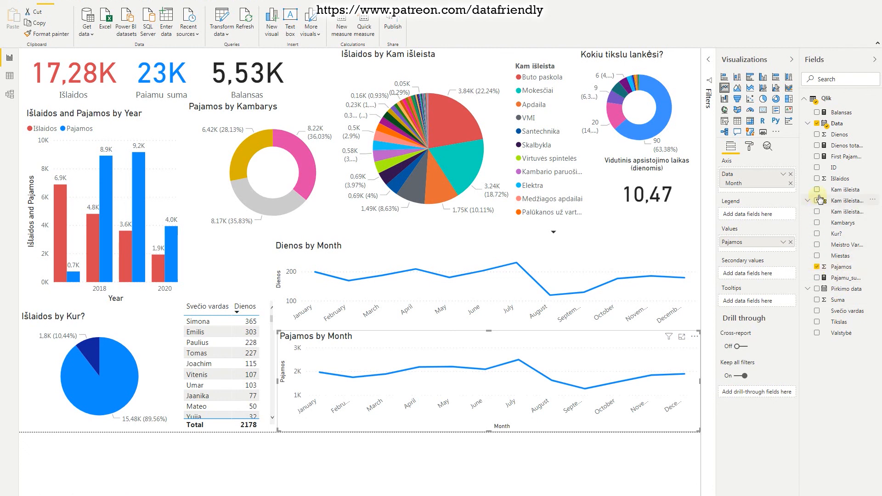
pyautogui.click(817, 179)
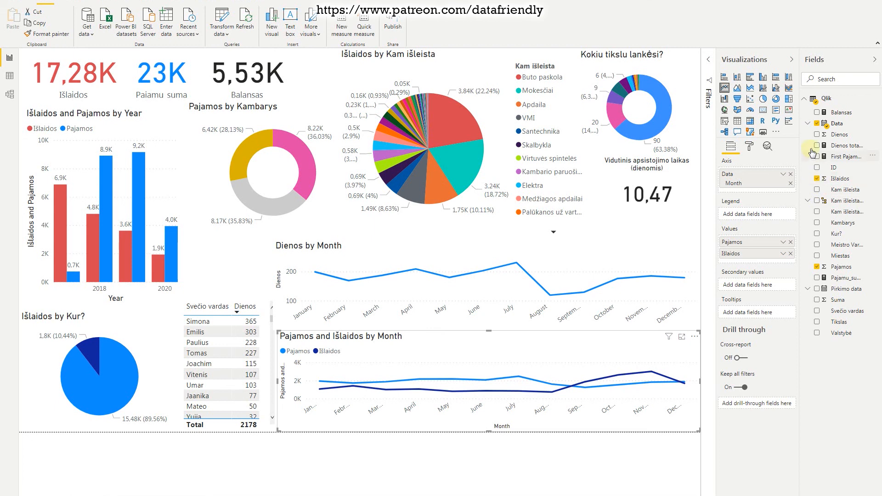
pyautogui.click(817, 113)
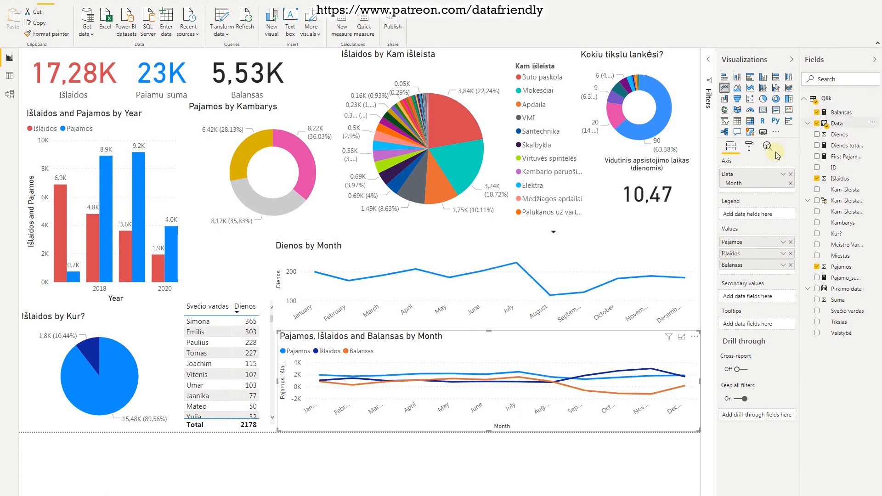
# Look through the General, Legend, X axis and Y axis format settings of the Pajamos, Išlaidos and Balansas line chart.
pyautogui.click(783, 255)
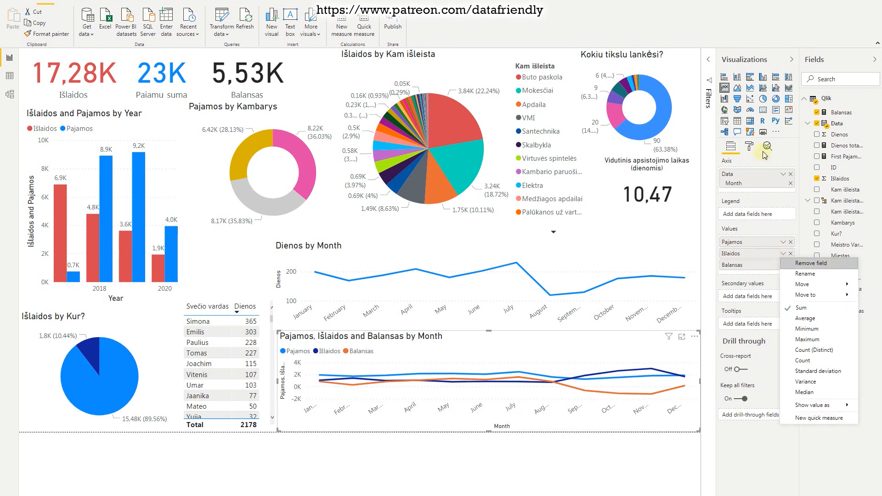
pyautogui.click(750, 146)
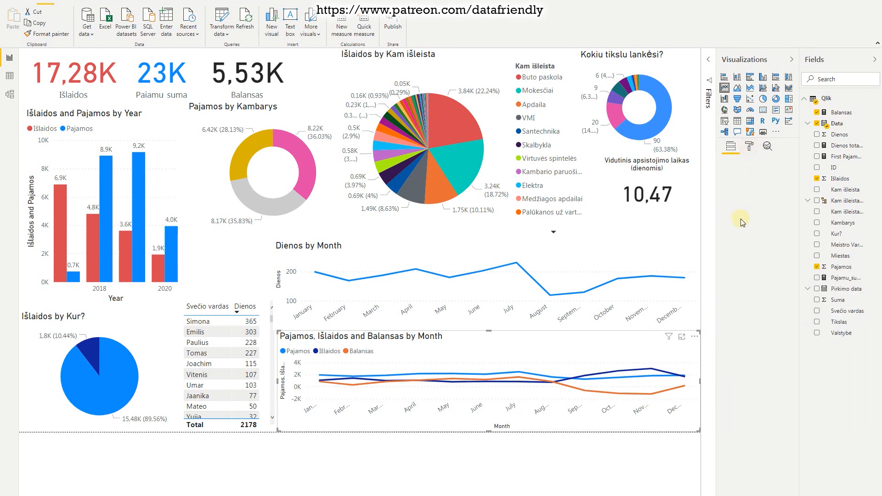
pyautogui.click(721, 182)
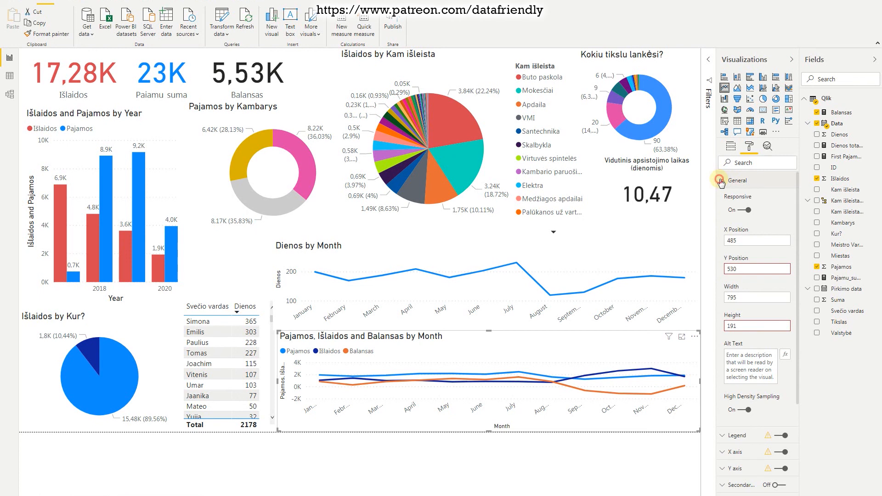
pyautogui.click(721, 181)
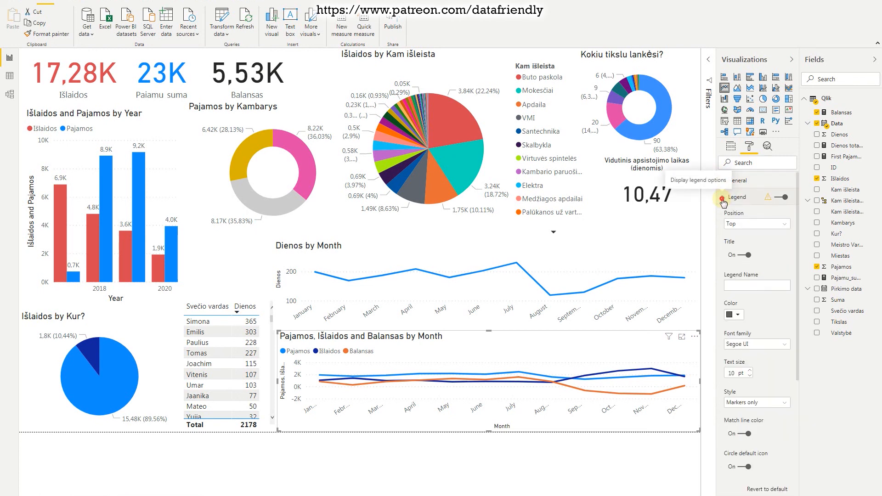
pyautogui.click(722, 198)
pyautogui.click(723, 214)
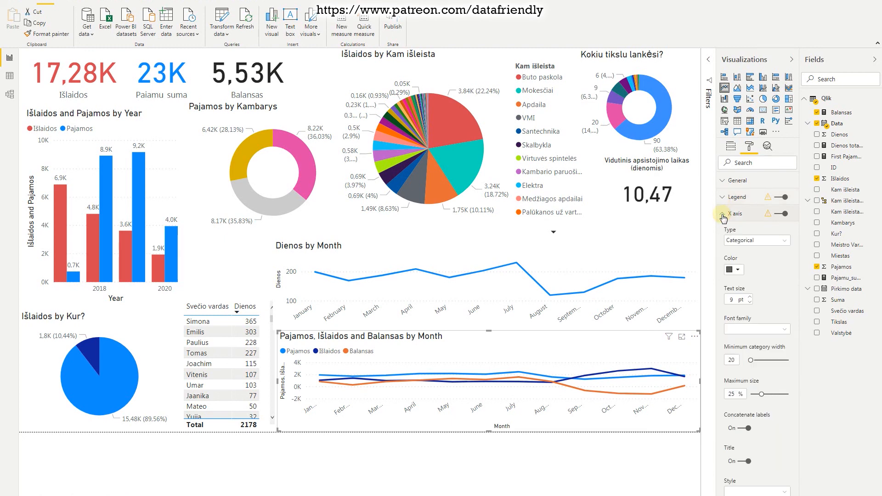
pyautogui.scroll(-5, 721, 244)
pyautogui.scroll(7, 724, 247)
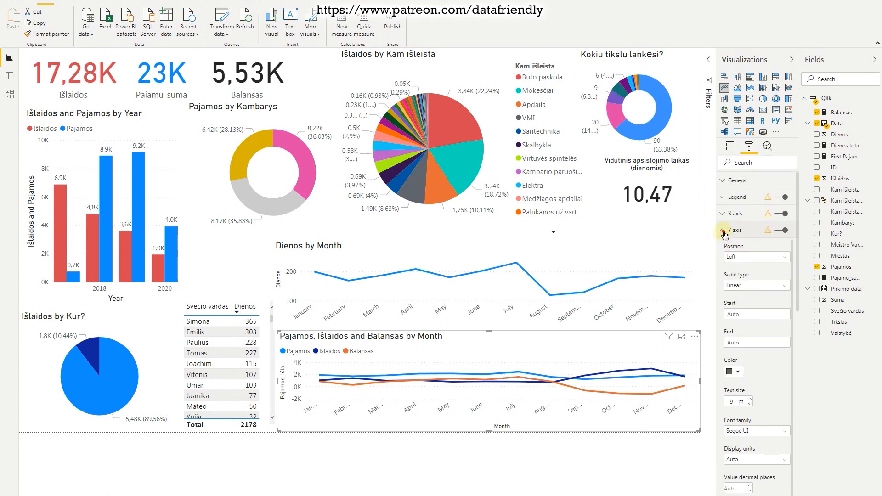
pyautogui.click(723, 230)
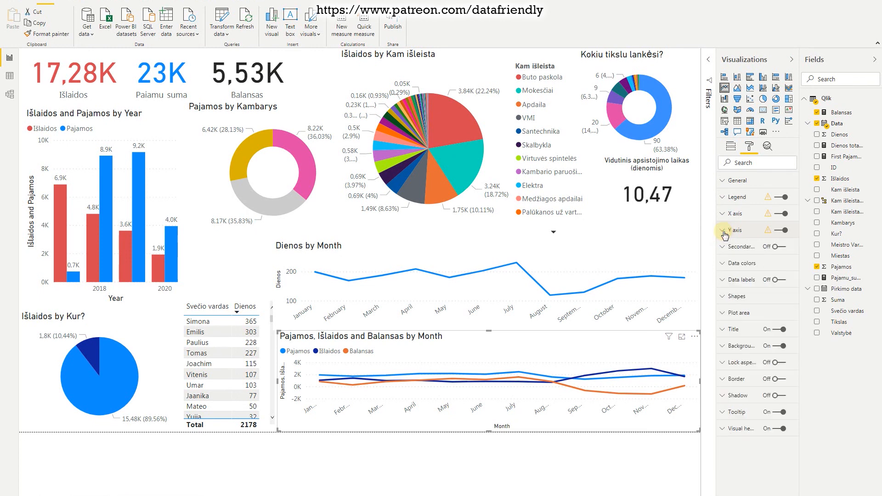
# Colour the Išlaidos line red and the Balansas line black in the Pajamos, Išlaidos and Balansas line chart.
pyautogui.click(721, 264)
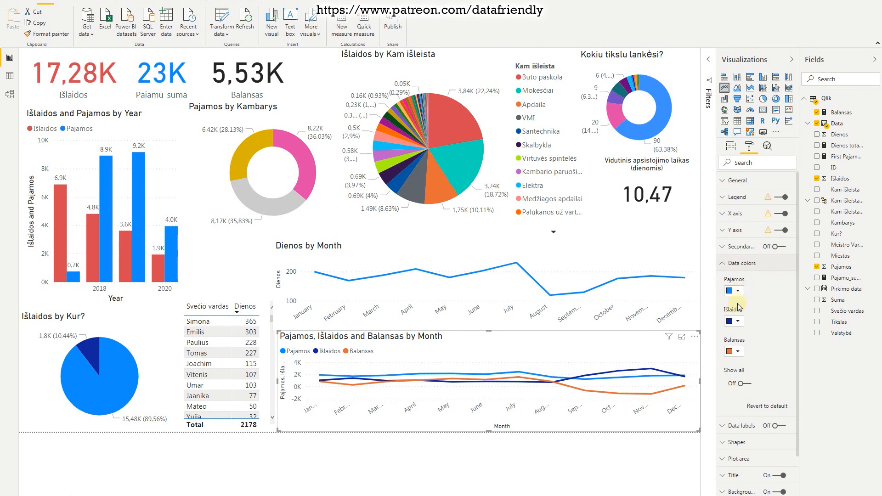
pyautogui.click(737, 322)
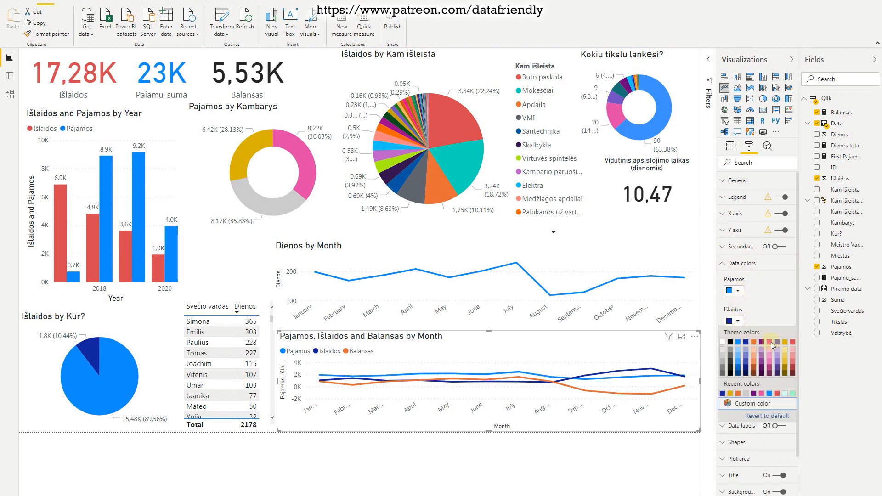
pyautogui.click(793, 344)
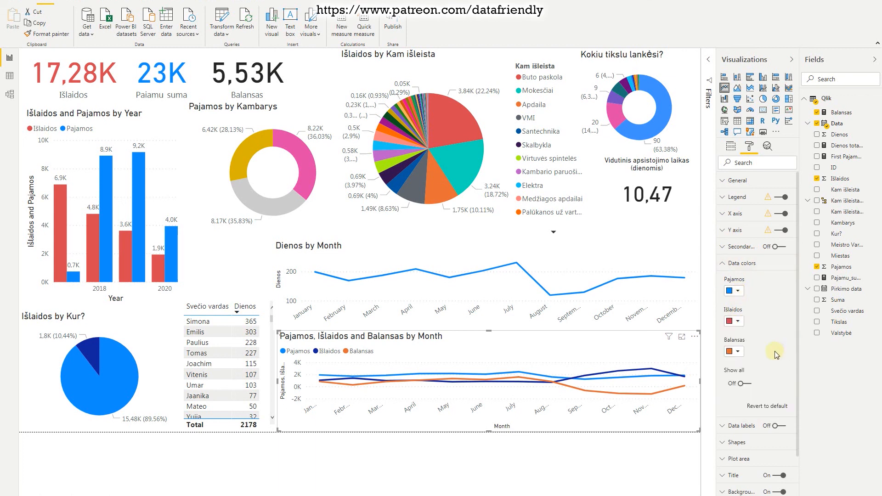
pyautogui.click(738, 352)
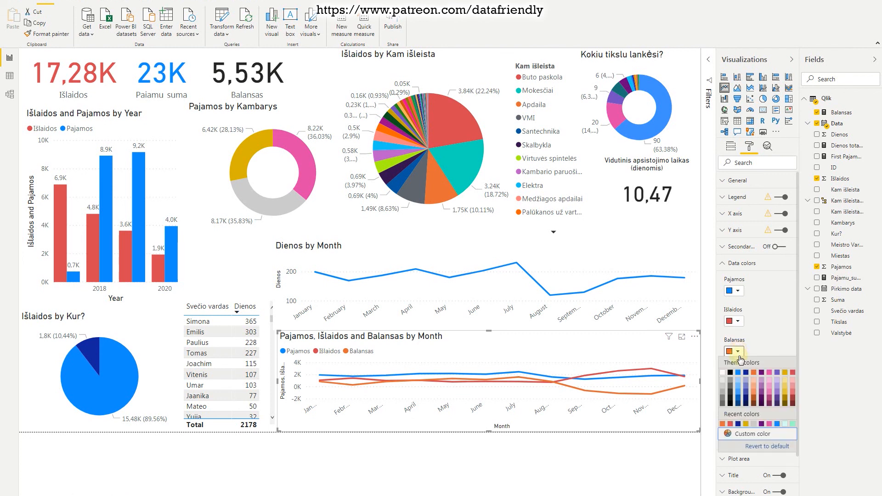
pyautogui.click(730, 374)
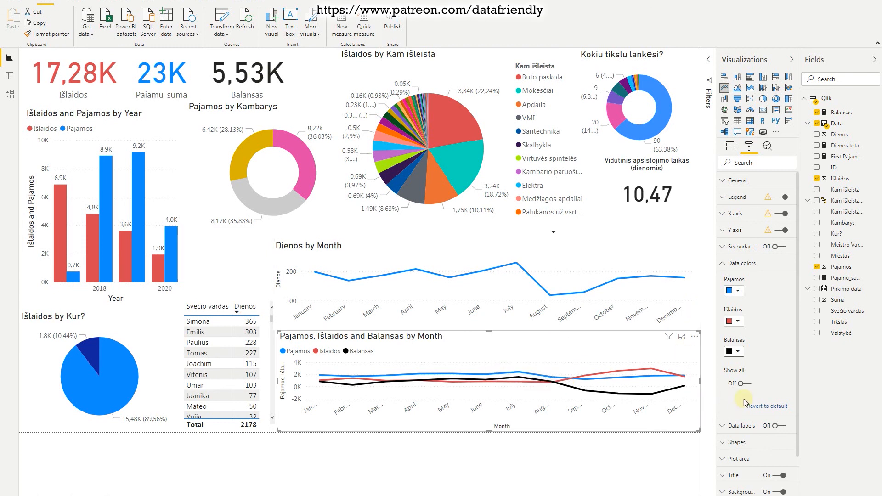
pyautogui.click(740, 384)
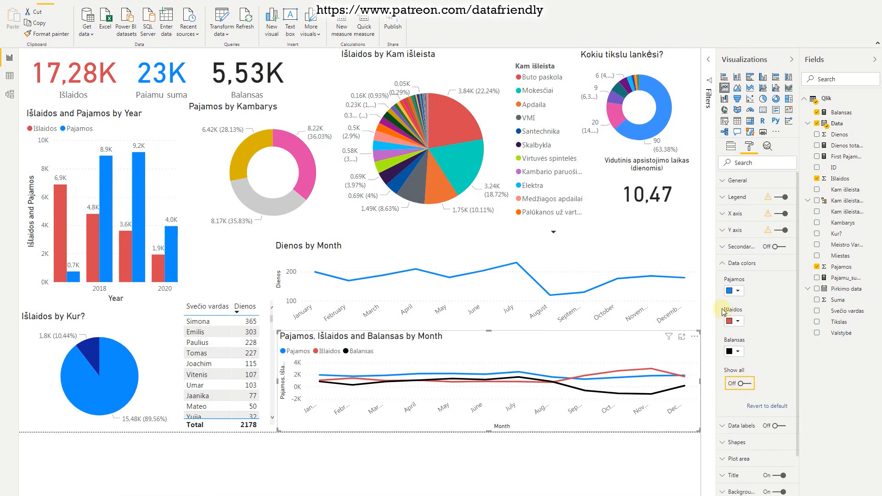
pyautogui.click(724, 266)
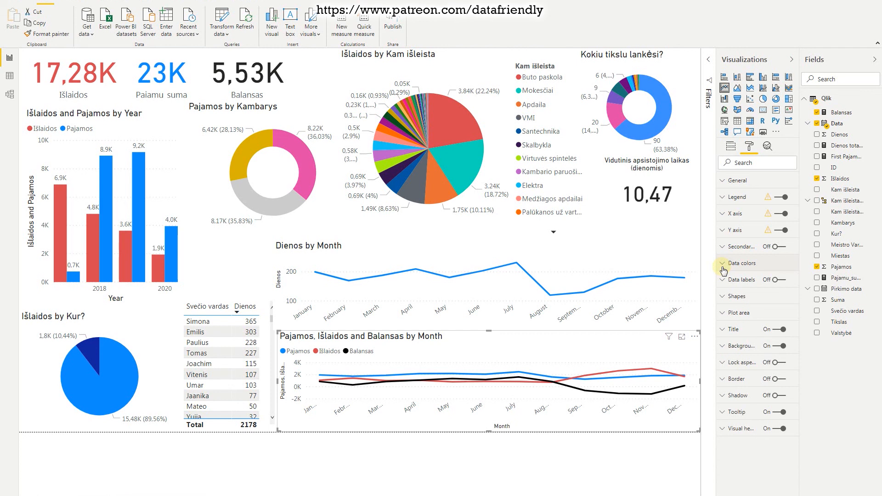
# Check the background, general and legend format settings of the lower line chart.
pyautogui.click(722, 346)
pyautogui.click(739, 374)
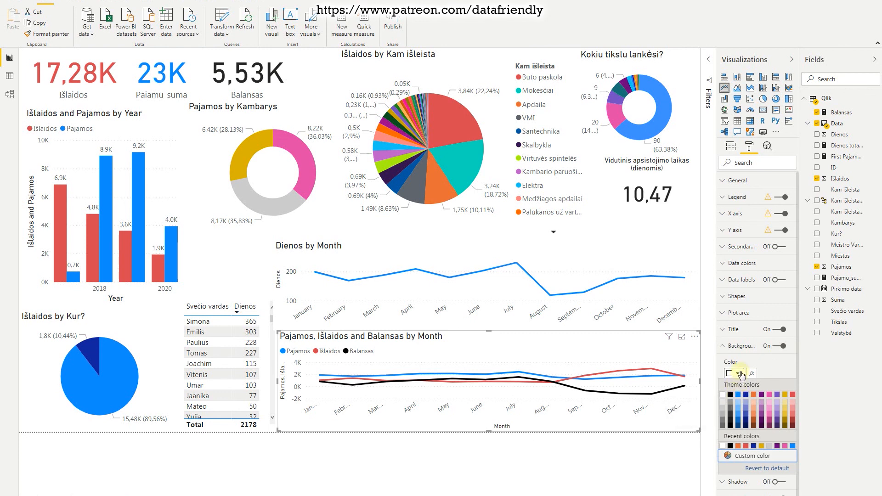
pyautogui.click(739, 374)
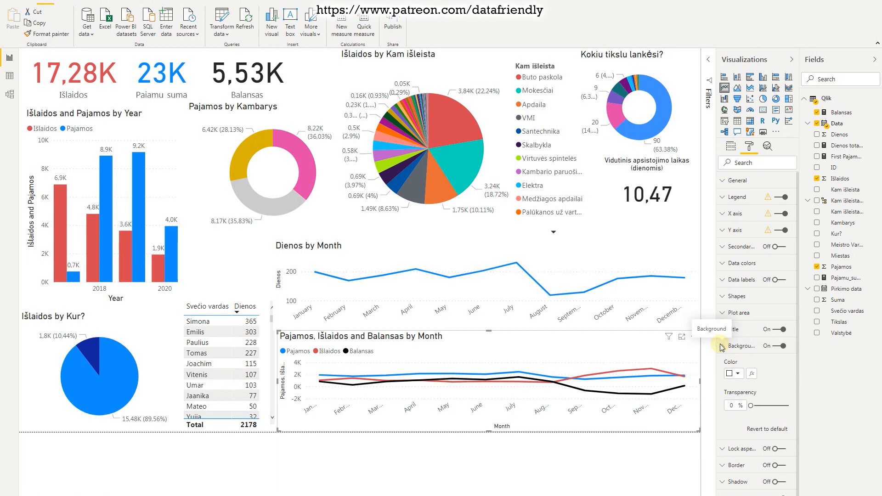
pyautogui.click(724, 345)
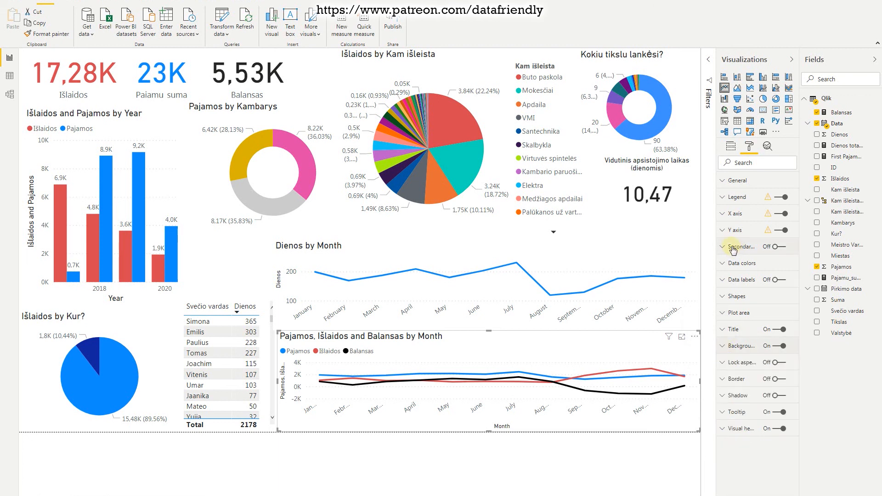
pyautogui.click(726, 182)
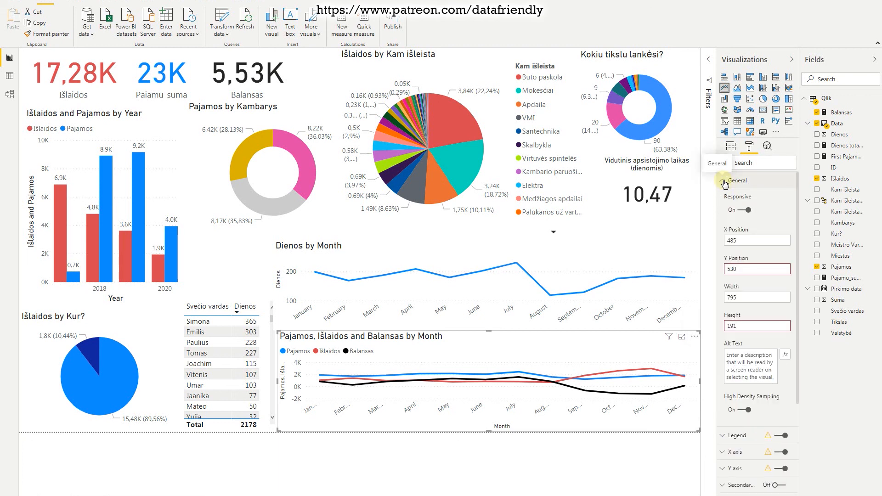
pyautogui.click(725, 181)
pyautogui.click(725, 199)
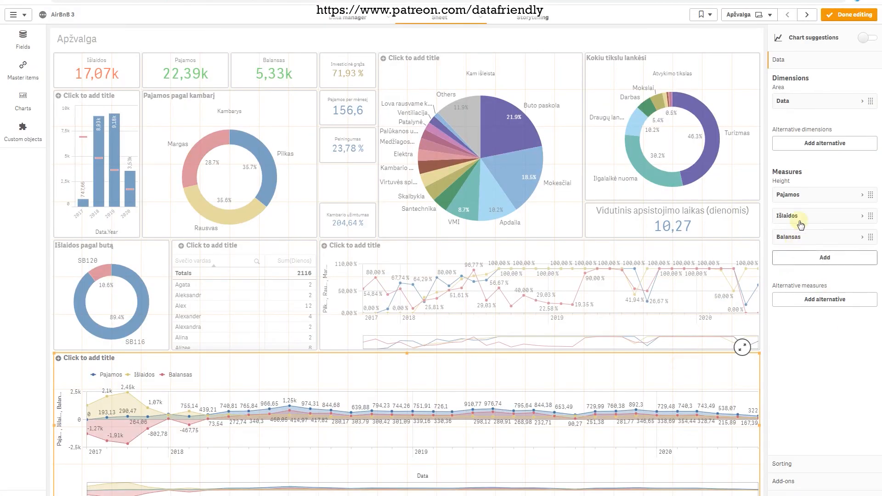
# Switch to Qlik Sense and examine the area chart's Pajamos measure and presentation settings, toggling its data points off and on.
pyautogui.click(847, 198)
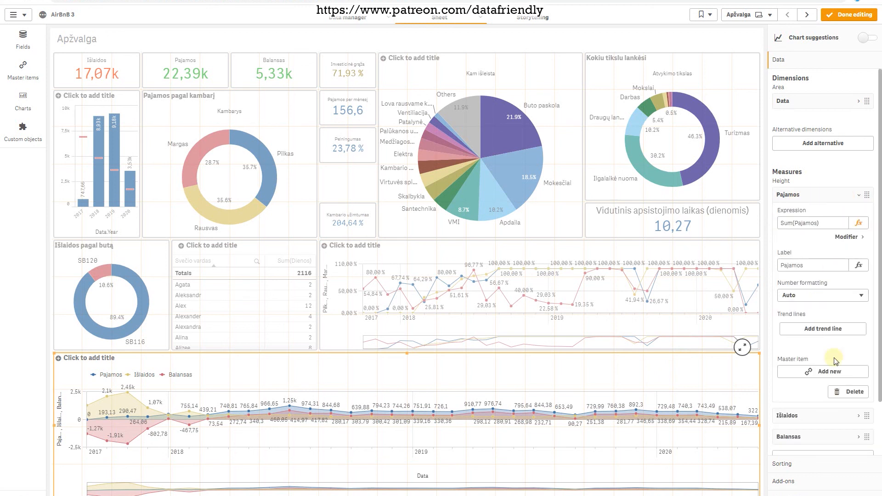
pyautogui.click(827, 193)
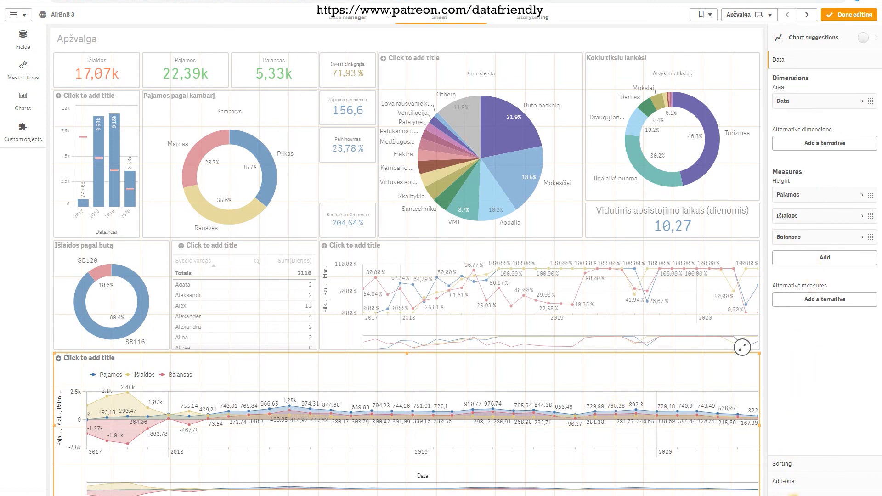
pyautogui.click(793, 494)
pyautogui.click(796, 163)
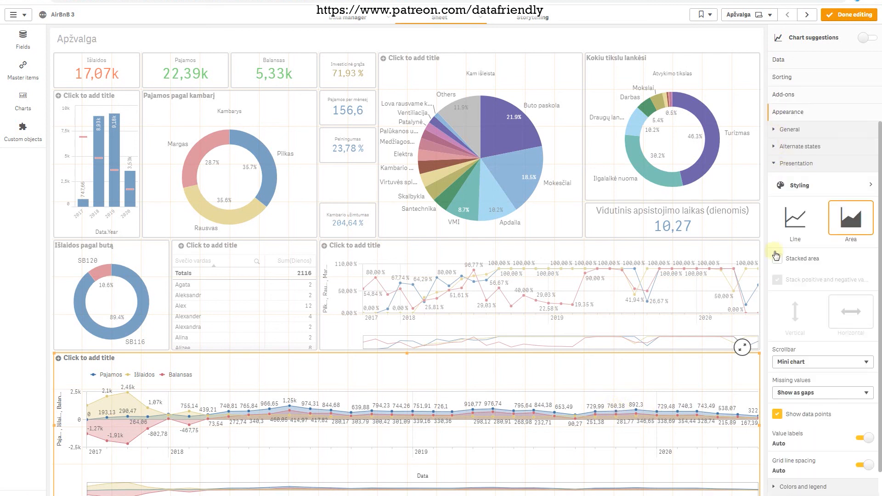
pyautogui.click(778, 415)
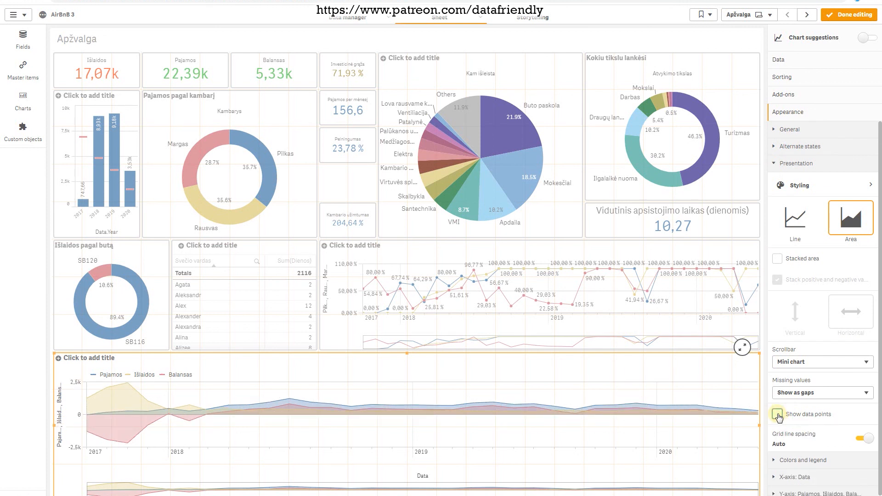
pyautogui.click(777, 415)
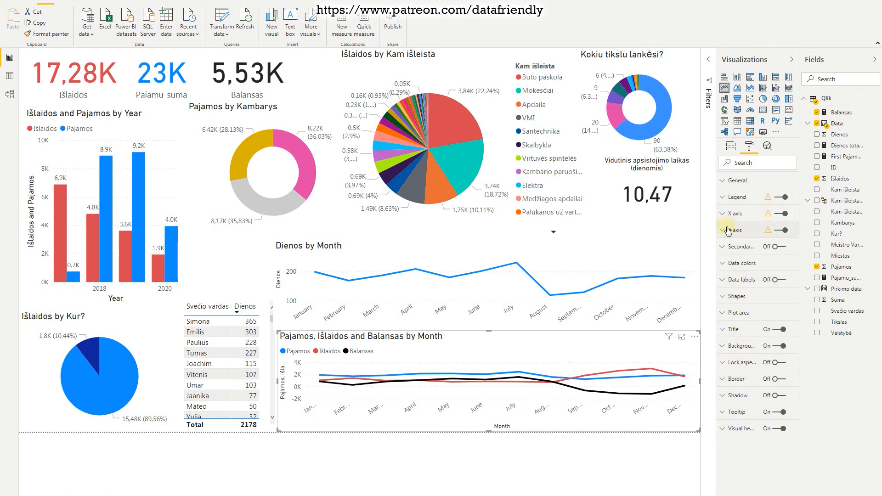
# Switch to Power BI and turn on data labels for the Pajamos, Išlaidos and Balansas line chart.
pyautogui.click(723, 263)
pyautogui.click(723, 263)
pyautogui.click(776, 280)
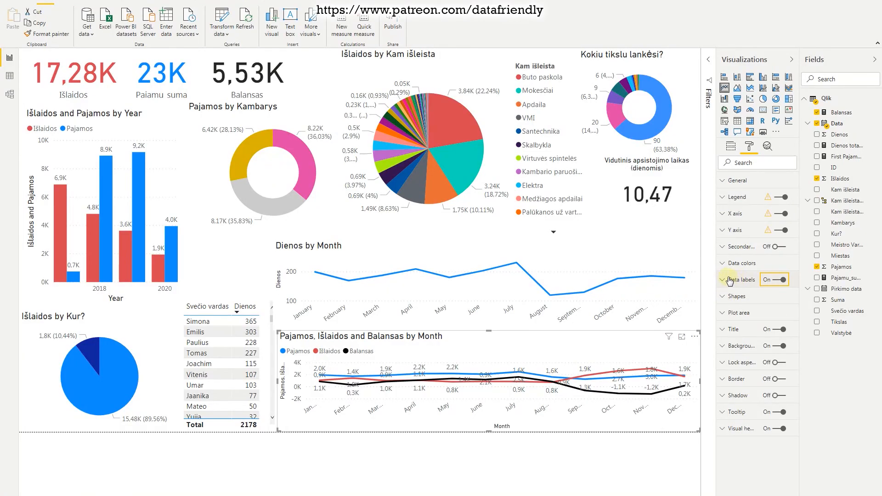
# Deselect the line chart and start saving the report as a Power BI file (*.pbix).
pyautogui.click(586, 449)
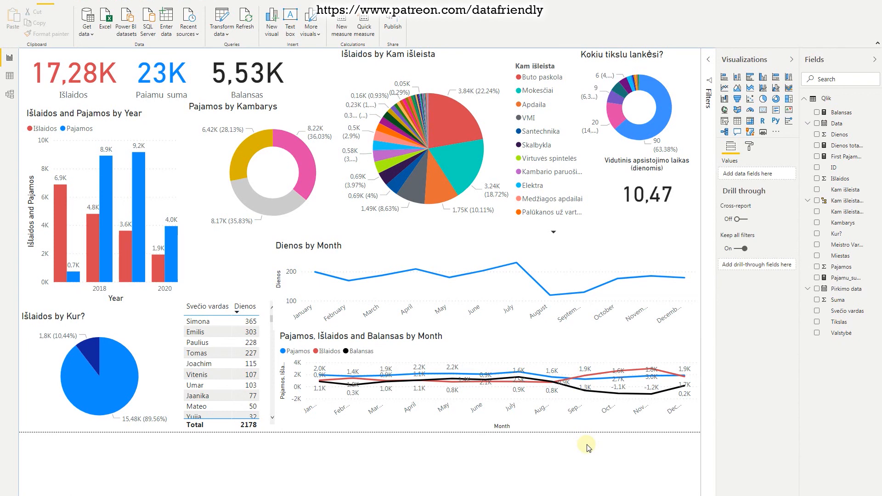
pyautogui.hotkey('ctrl', 's')
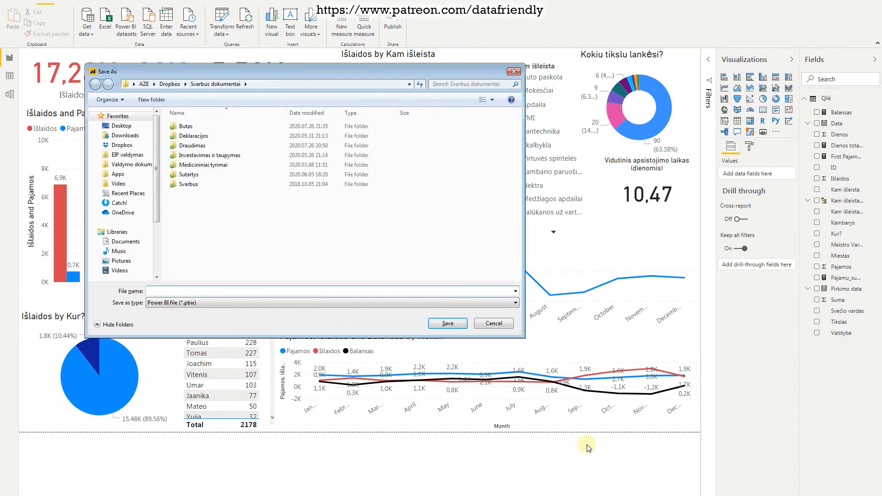